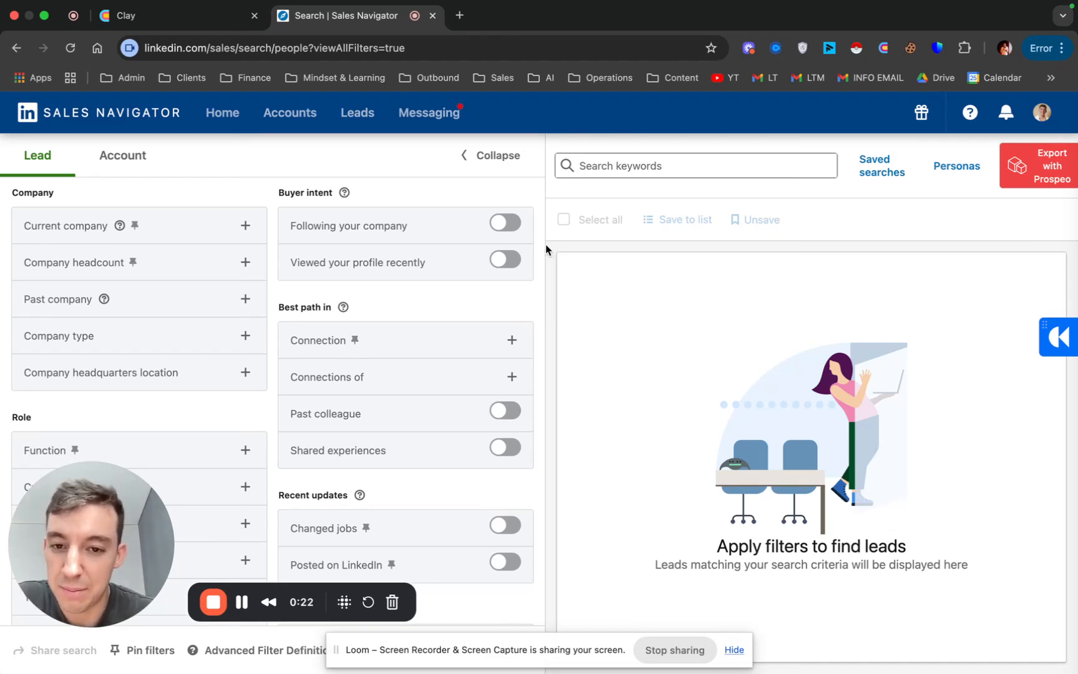
{"action": "left_click_drag", "start_coordinate": [72, 551], "coordinate": [665, 576]}
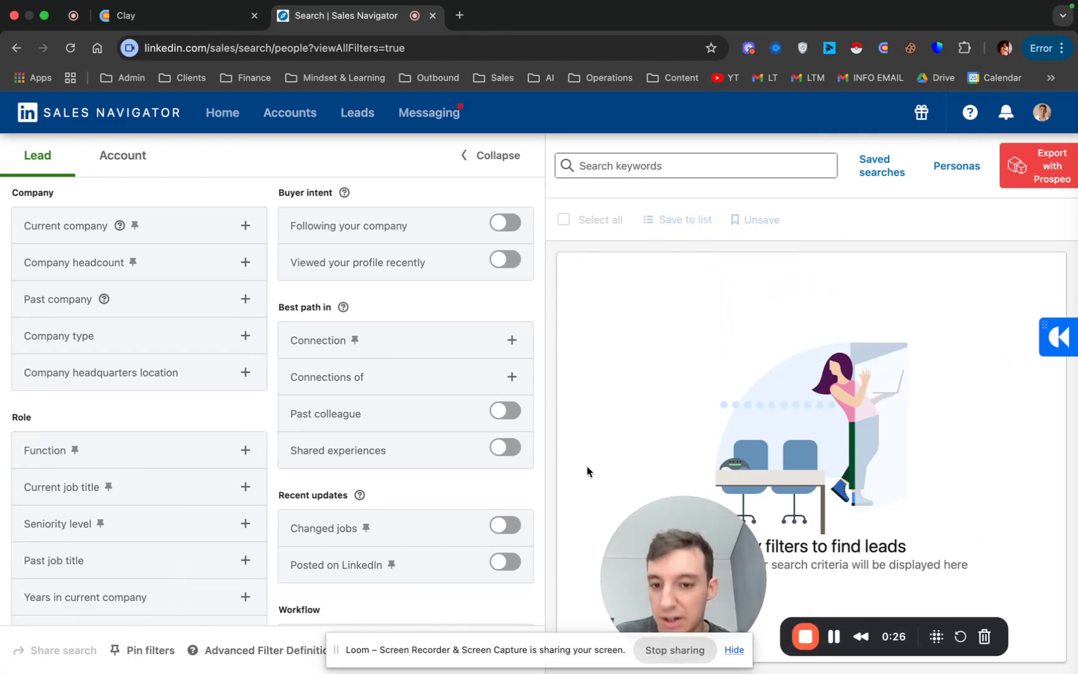
{"action": "left_click_drag", "start_coordinate": [675, 561], "coordinate": [645, 523]}
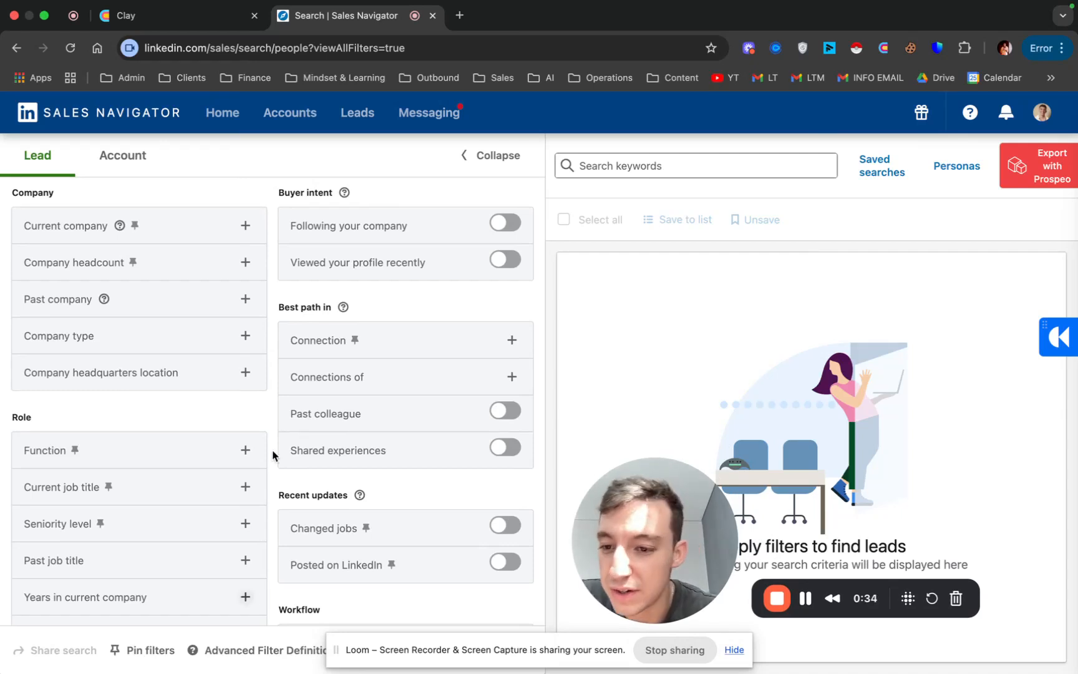
Filter the lead search by company headcount, selecting the 1-10 and 11-50 ranges.
{"action": "left_click", "coordinate": [186, 269]}
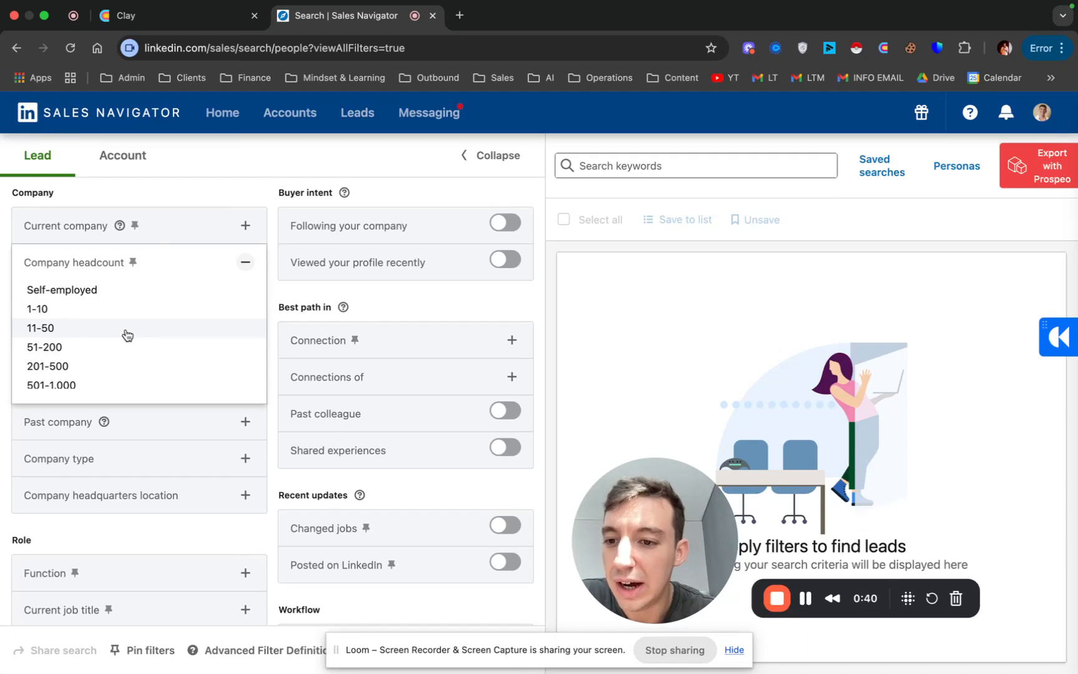
{"action": "left_click", "coordinate": [132, 310]}
{"action": "left_click", "coordinate": [96, 381]}
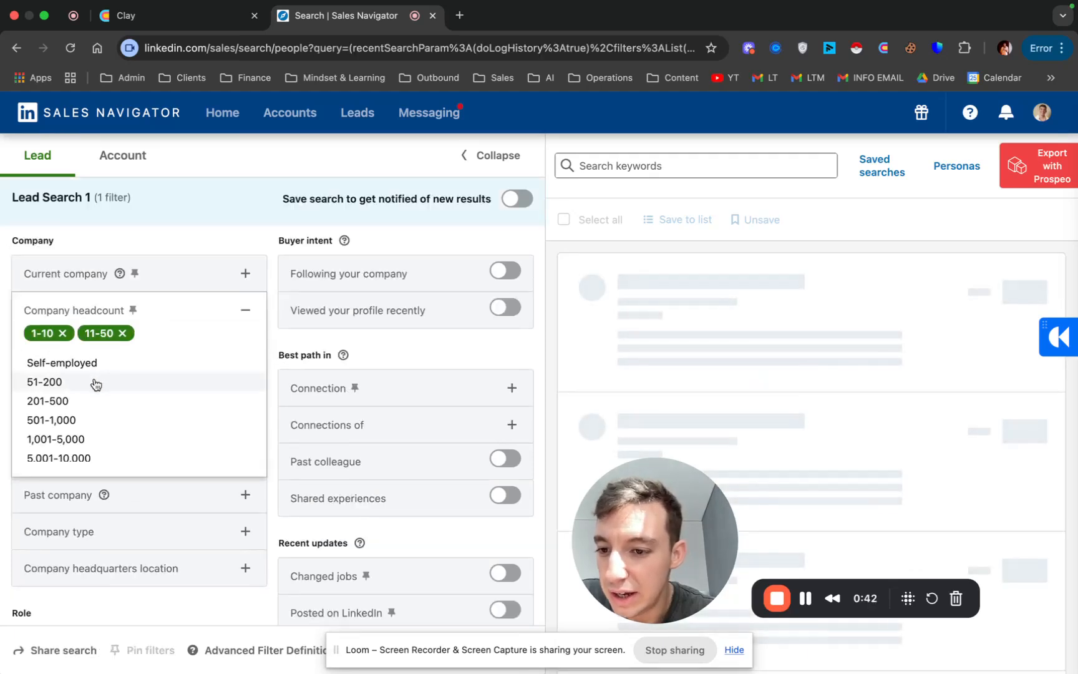
{"action": "left_click", "coordinate": [264, 239]}
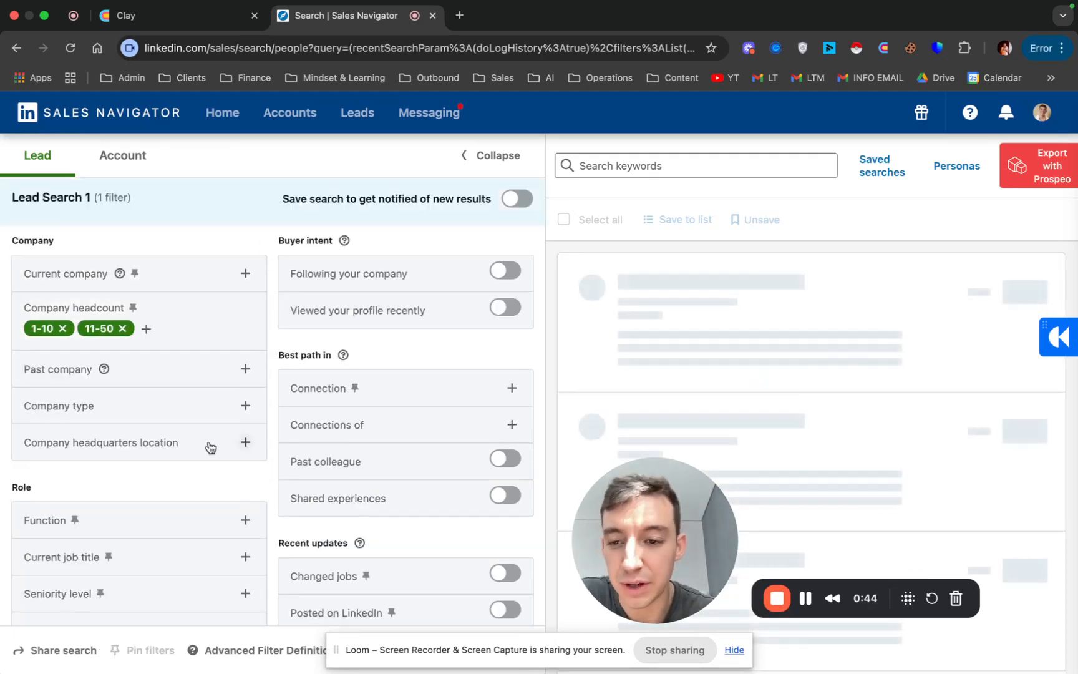
Include the current job titles Founder and Chief Executive Officer in the lead filters.
{"action": "scroll", "coordinate": [210, 446], "scroll_direction": "down", "scroll_amount": 2}
{"action": "left_click_drag", "start_coordinate": [676, 513], "coordinate": [609, 317]}
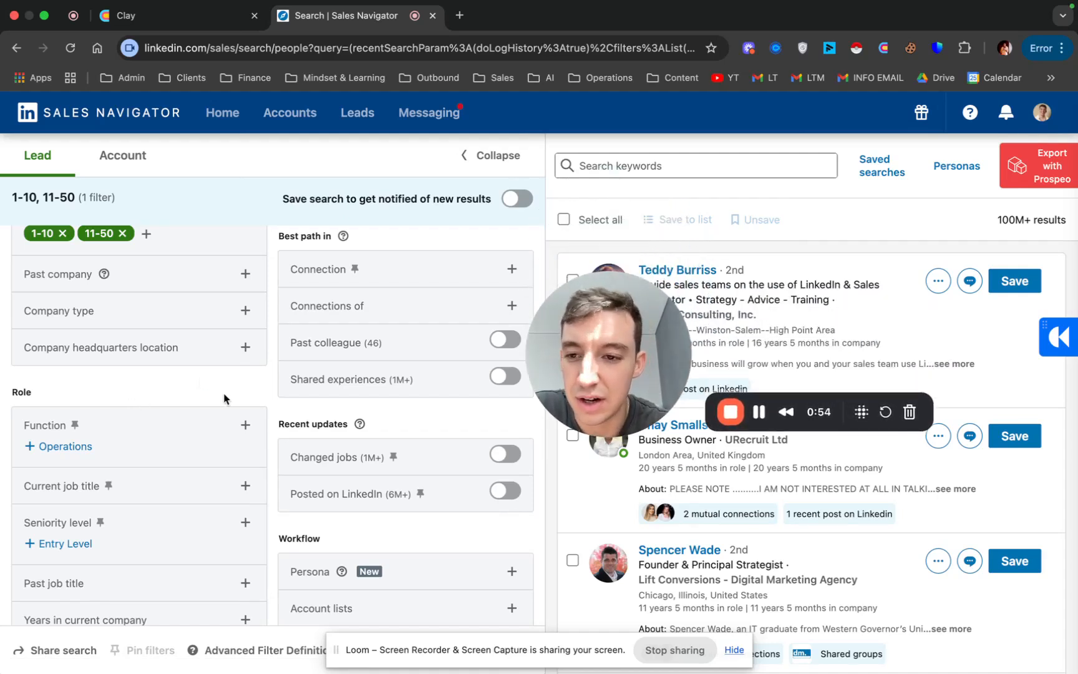
{"action": "scroll", "coordinate": [224, 398], "scroll_direction": "up", "scroll_amount": 1}
{"action": "scroll", "coordinate": [224, 398], "scroll_direction": "up", "scroll_amount": 1}
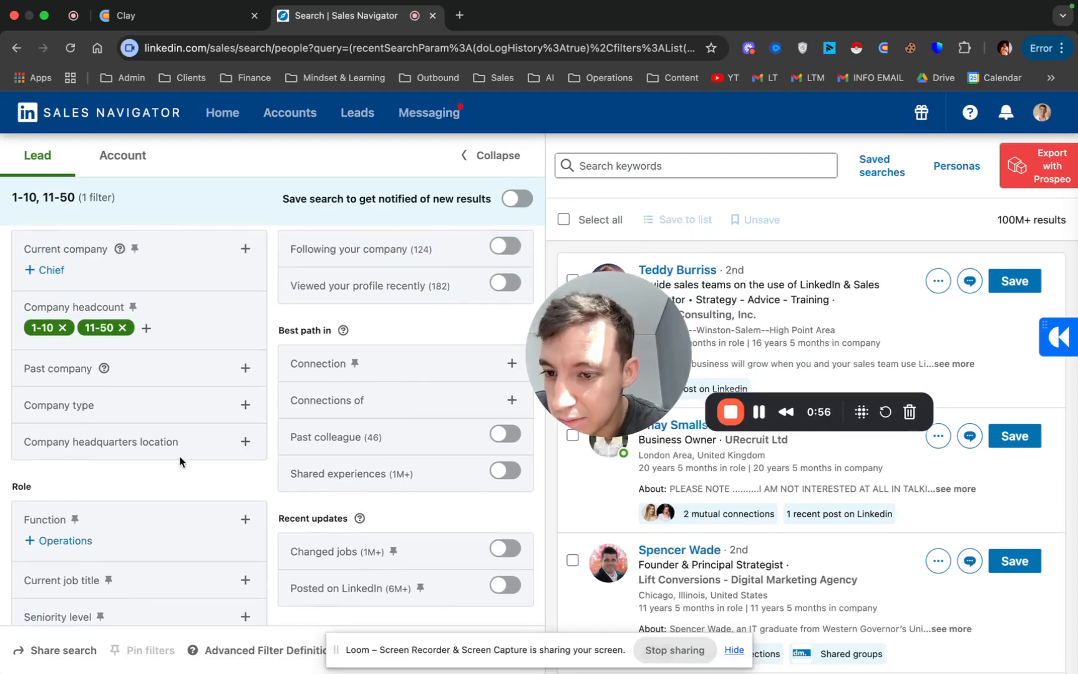
{"action": "scroll", "coordinate": [180, 461], "scroll_direction": "down", "scroll_amount": 5}
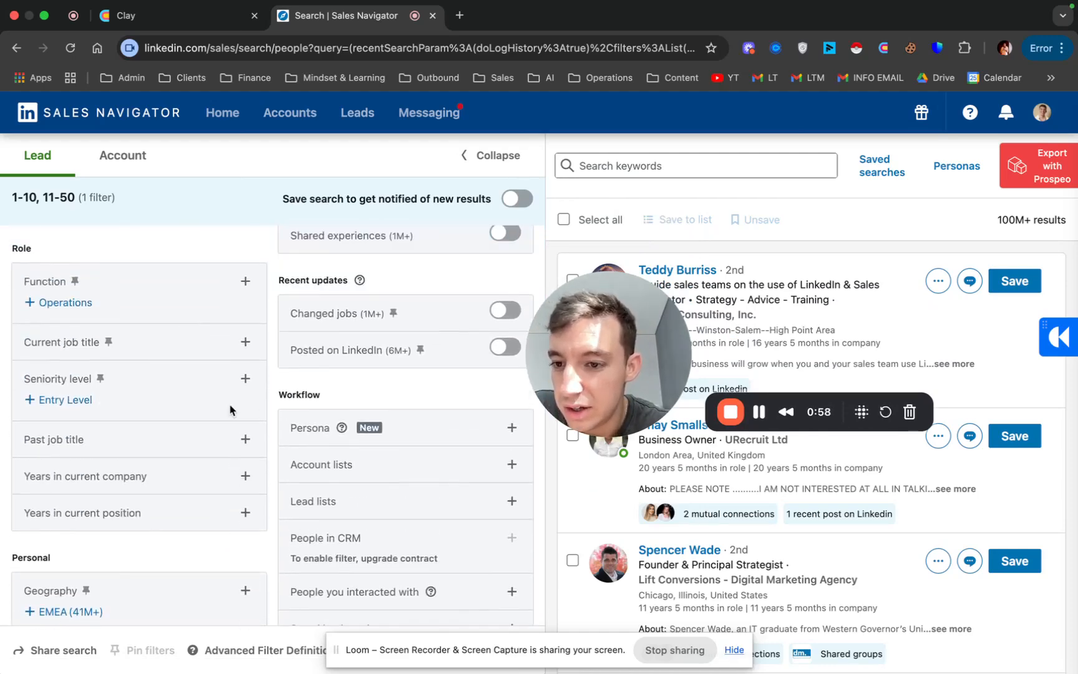
{"action": "left_click", "coordinate": [246, 342]}
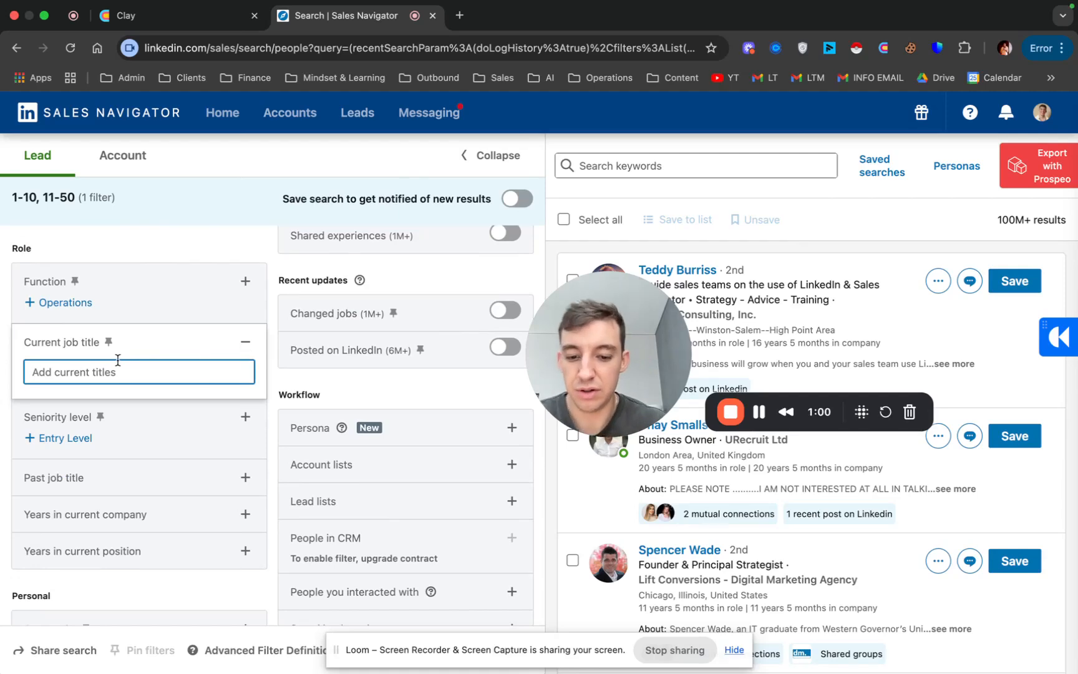
{"action": "type", "text": "founde"}
{"action": "key", "text": "Return"}
{"action": "type", "text": "cEO"}
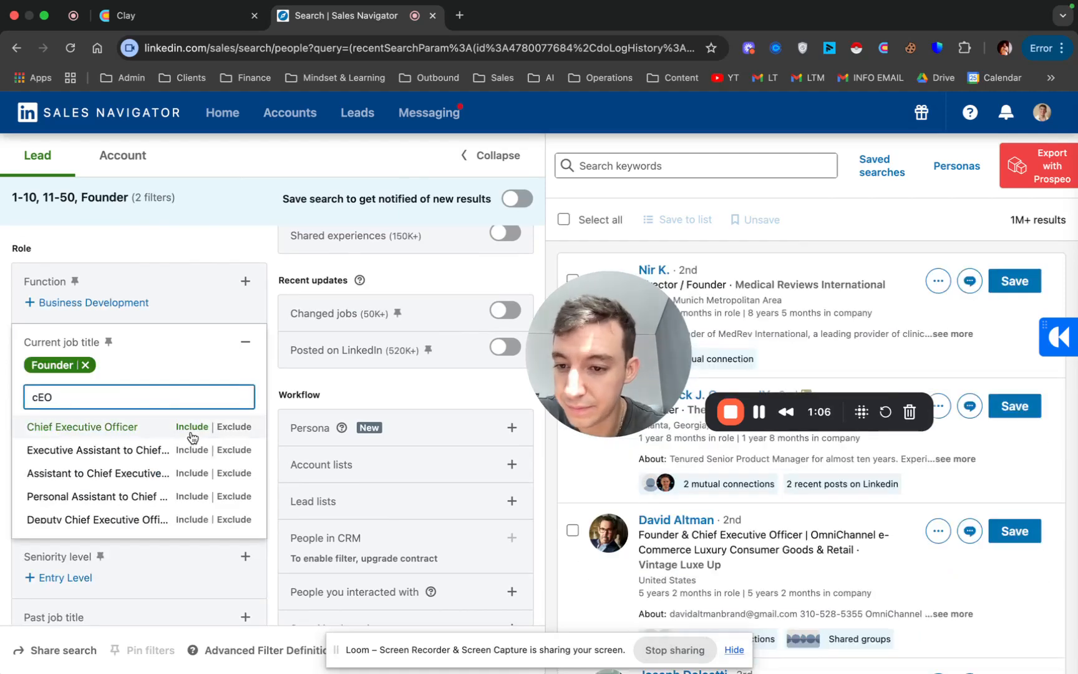
{"action": "left_click", "coordinate": [188, 428]}
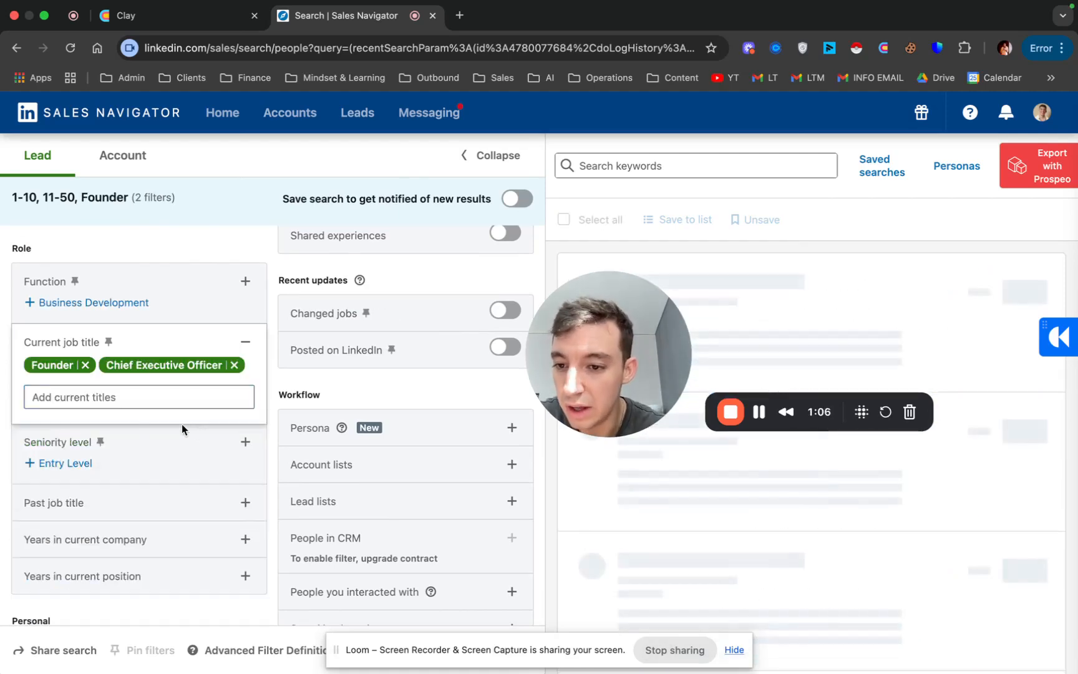
Include Managing Partner, Managing Director and Owner as further current job titles.
{"action": "type", "text": "Managing Partner"}
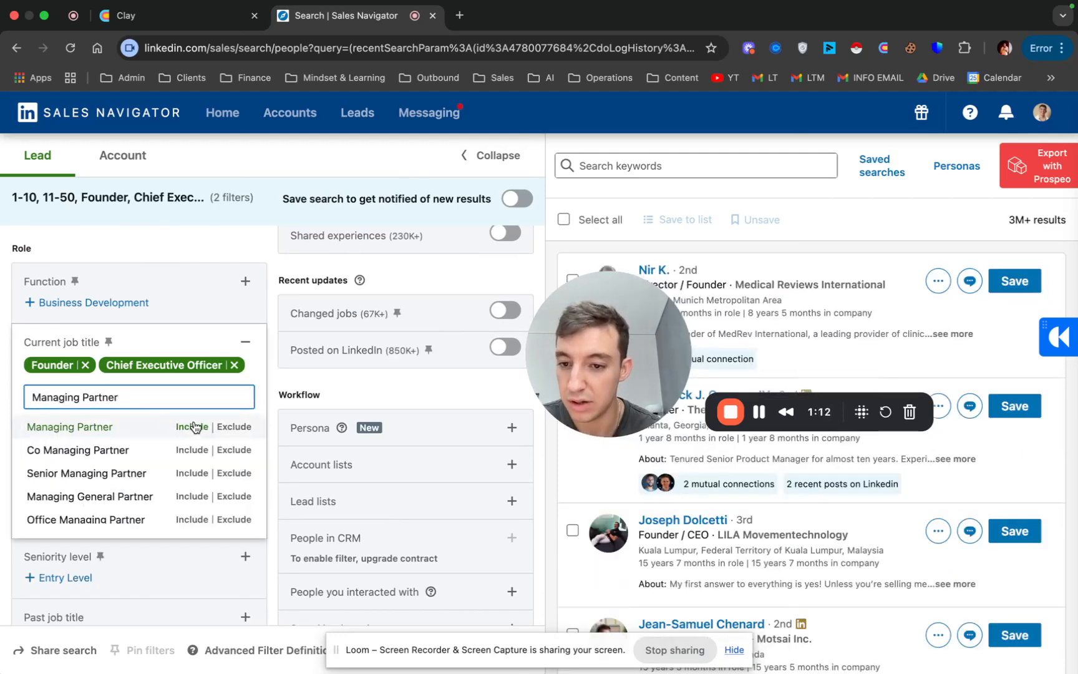
{"action": "left_click", "coordinate": [195, 427]}
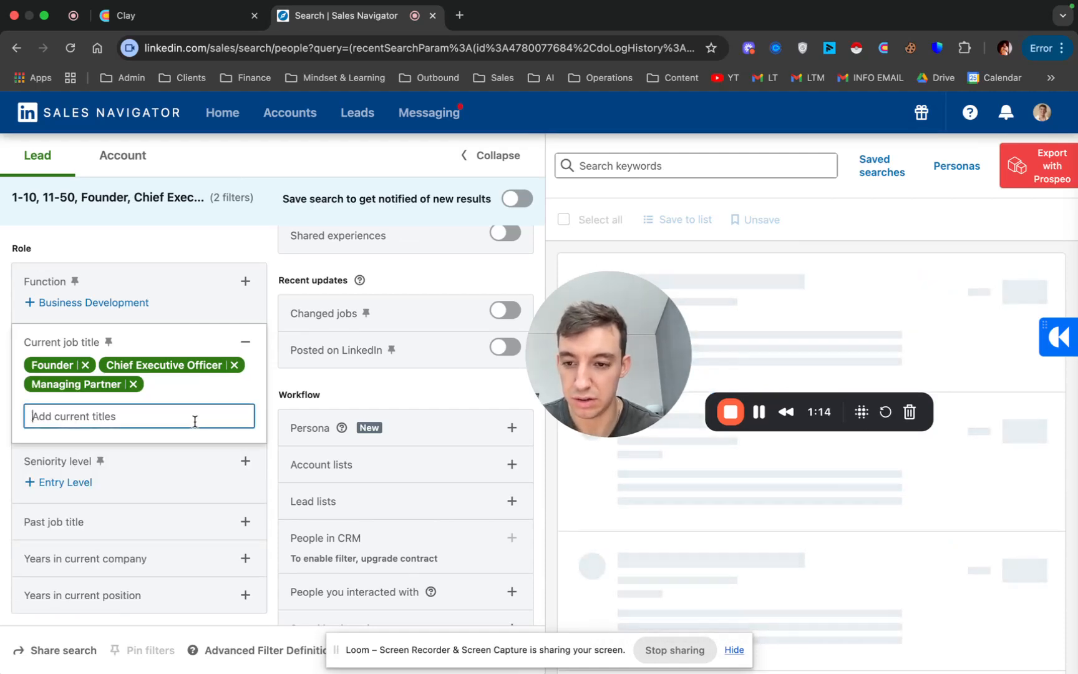
{"action": "type", "text": "Mana"}
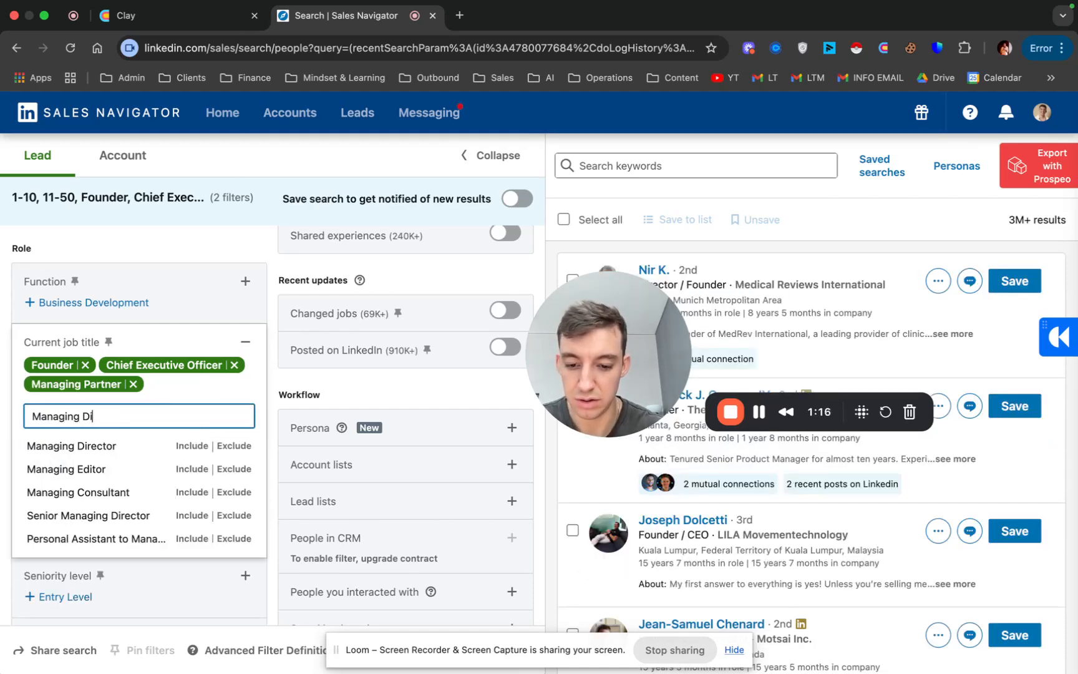
{"action": "type", "text": "ging D"}
{"action": "left_click", "coordinate": [128, 445]}
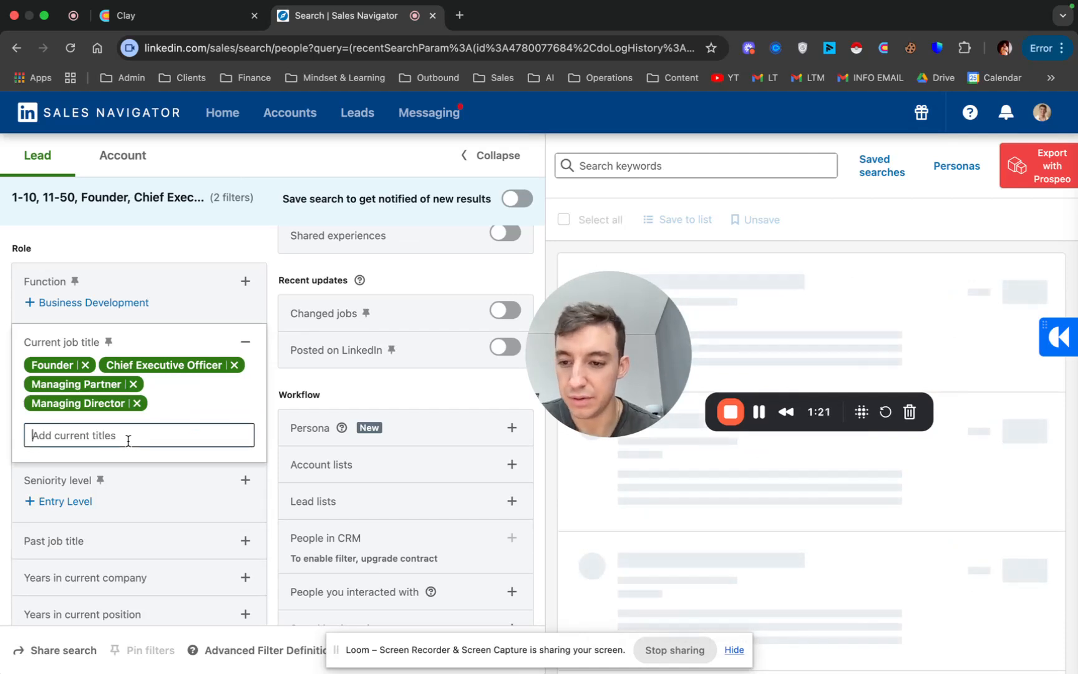
{"action": "type", "text": "Ow"}
{"action": "type", "text": "ner"}
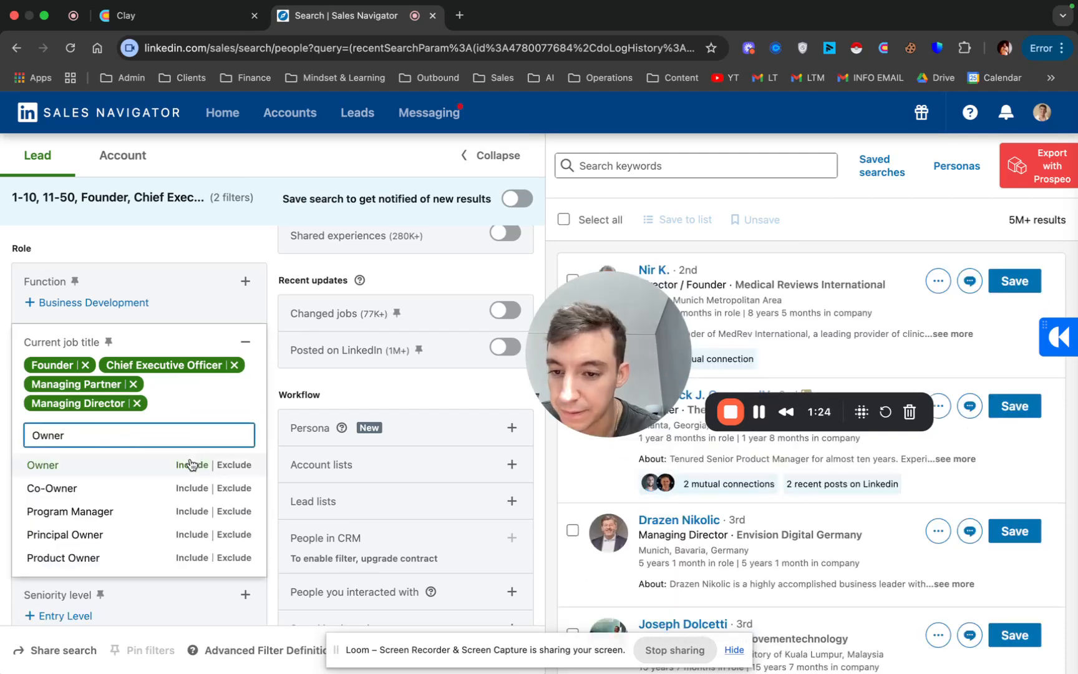
{"action": "left_click", "coordinate": [186, 463]}
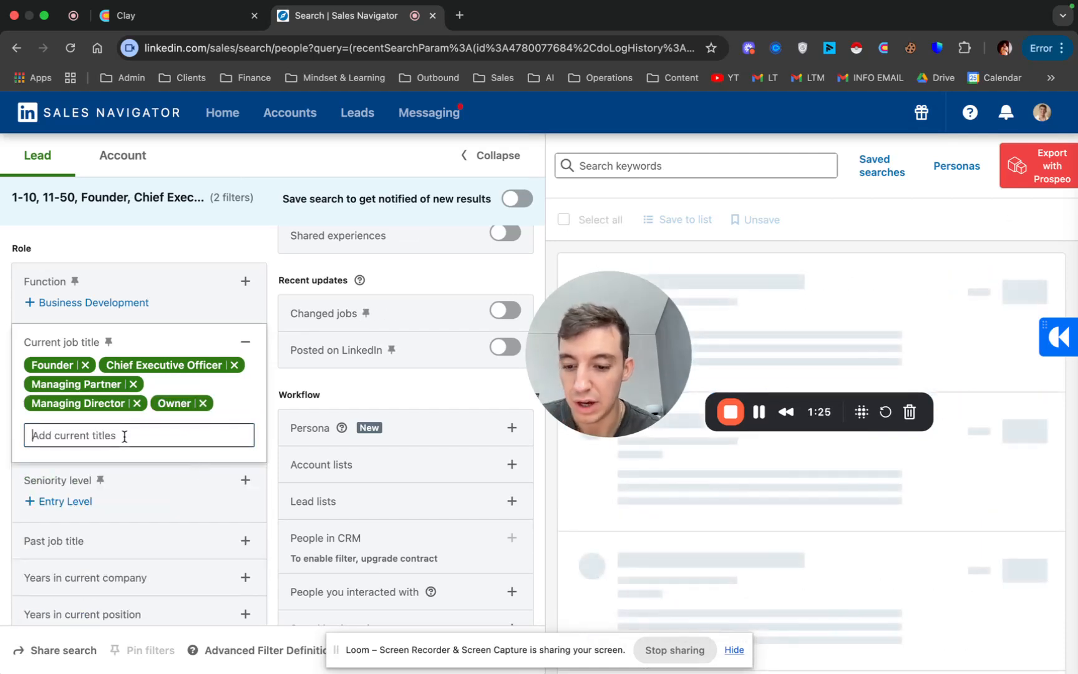
Exclude the job title Assistant in the current job title filter.
{"action": "type", "text": "Assist"}
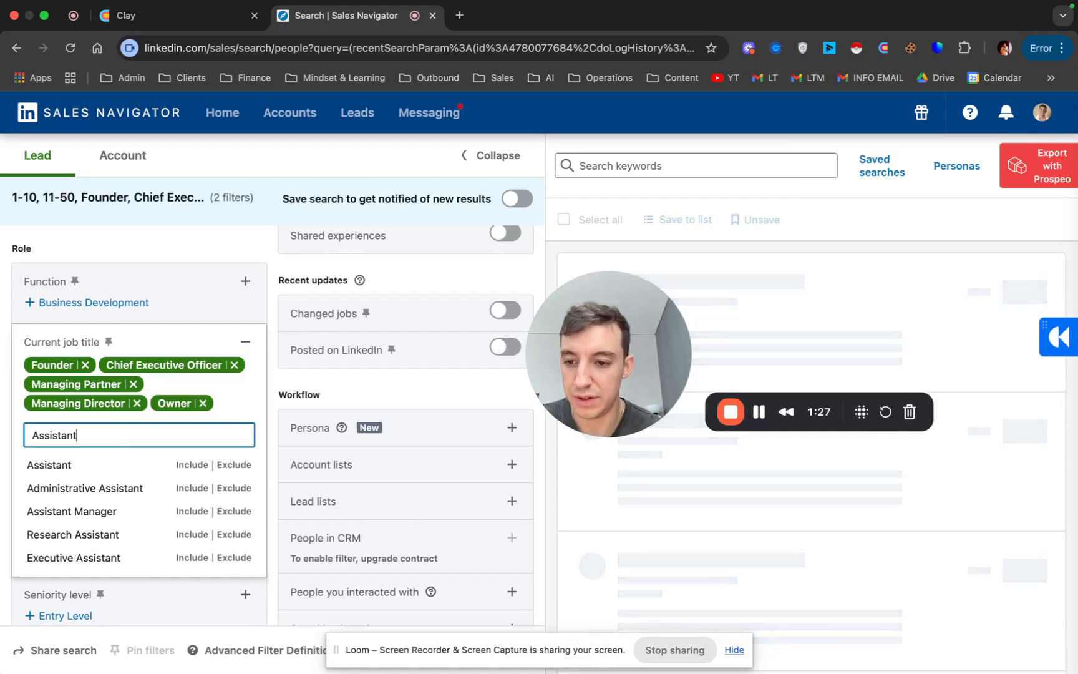
{"action": "type", "text": "ant"}
{"action": "left_click", "coordinate": [234, 465]}
Set the geography filter to include the United Kingdom.
{"action": "scroll", "coordinate": [240, 426], "scroll_direction": "down", "scroll_amount": 2}
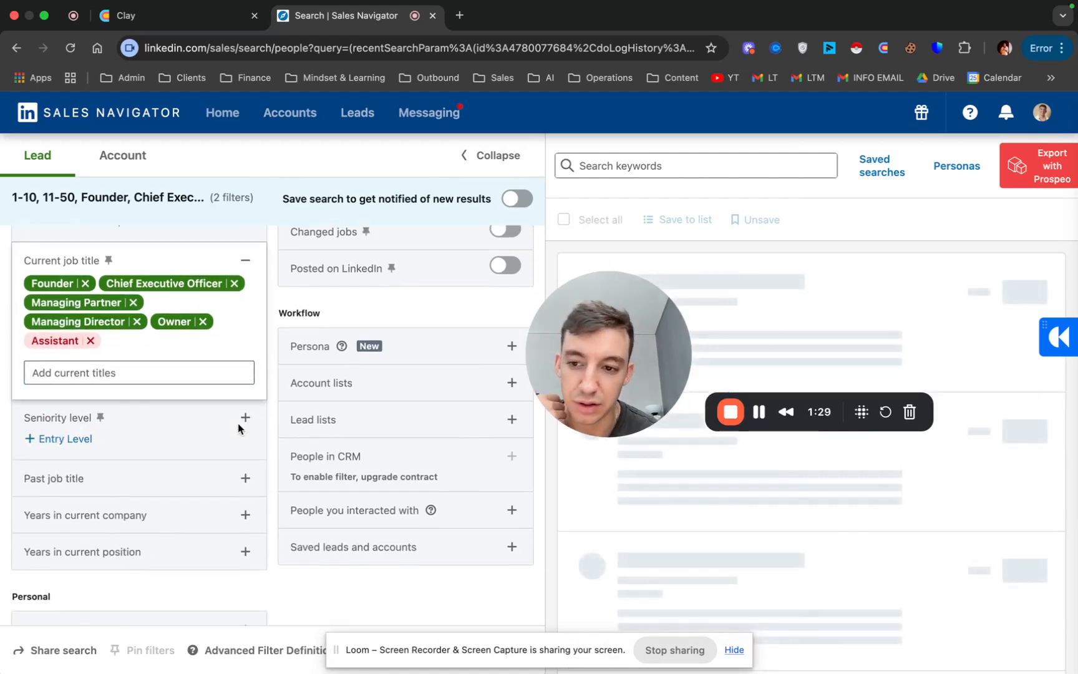
{"action": "scroll", "coordinate": [240, 429], "scroll_direction": "down", "scroll_amount": 5}
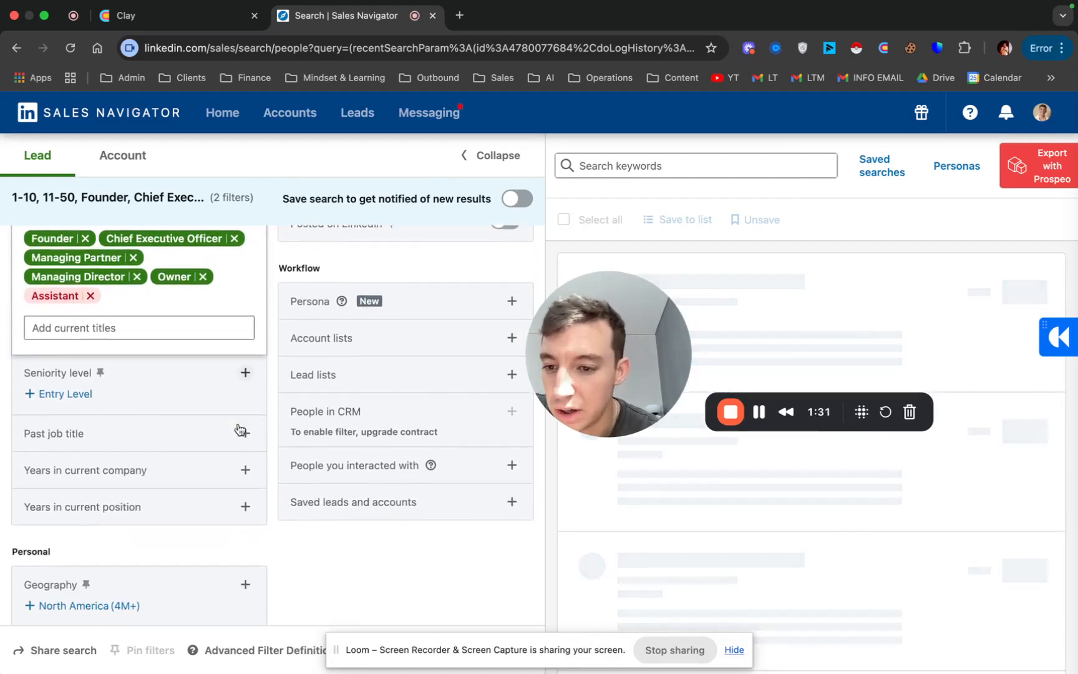
{"action": "left_click", "coordinate": [249, 430]}
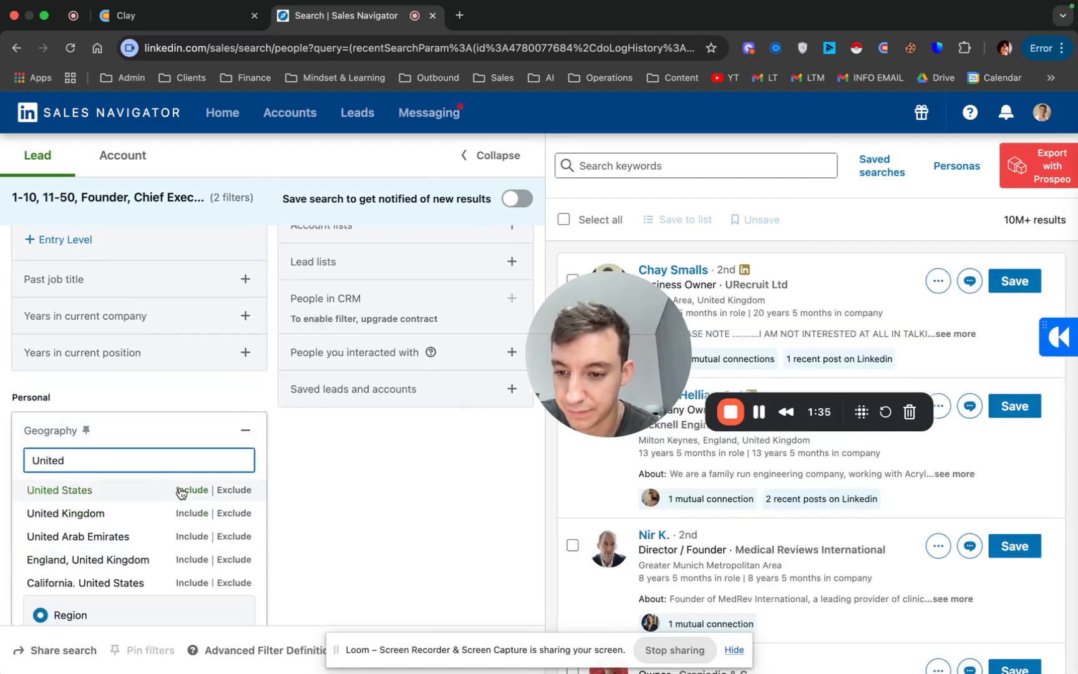
{"action": "left_click", "coordinate": [195, 513]}
{"action": "scroll", "coordinate": [196, 518], "scroll_direction": "down", "scroll_amount": 4}
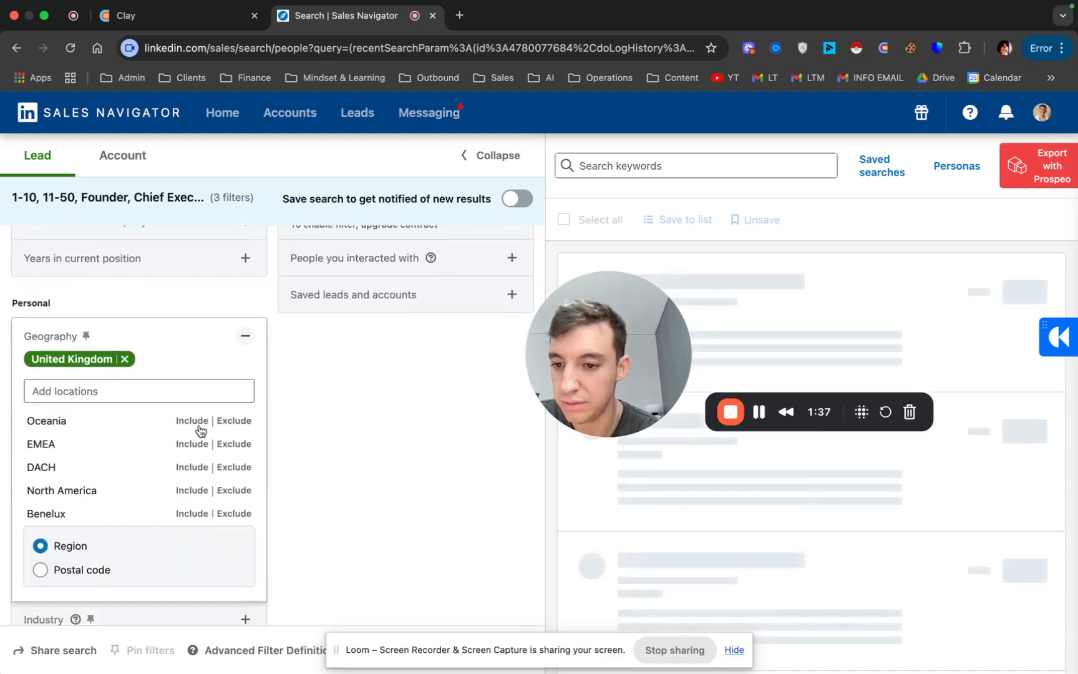
{"action": "left_click", "coordinate": [243, 310]}
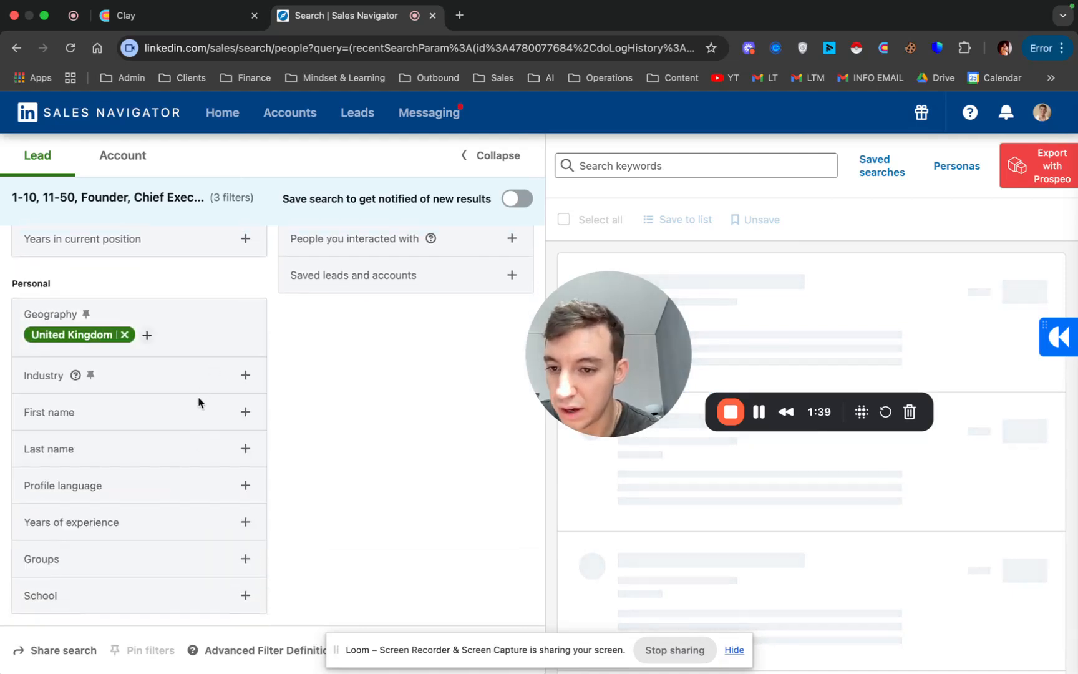
Search the industry filter for "private" and include the Venture Capital and Private Equity industry.
{"action": "left_click", "coordinate": [245, 399]}
{"action": "type", "text": "private"}
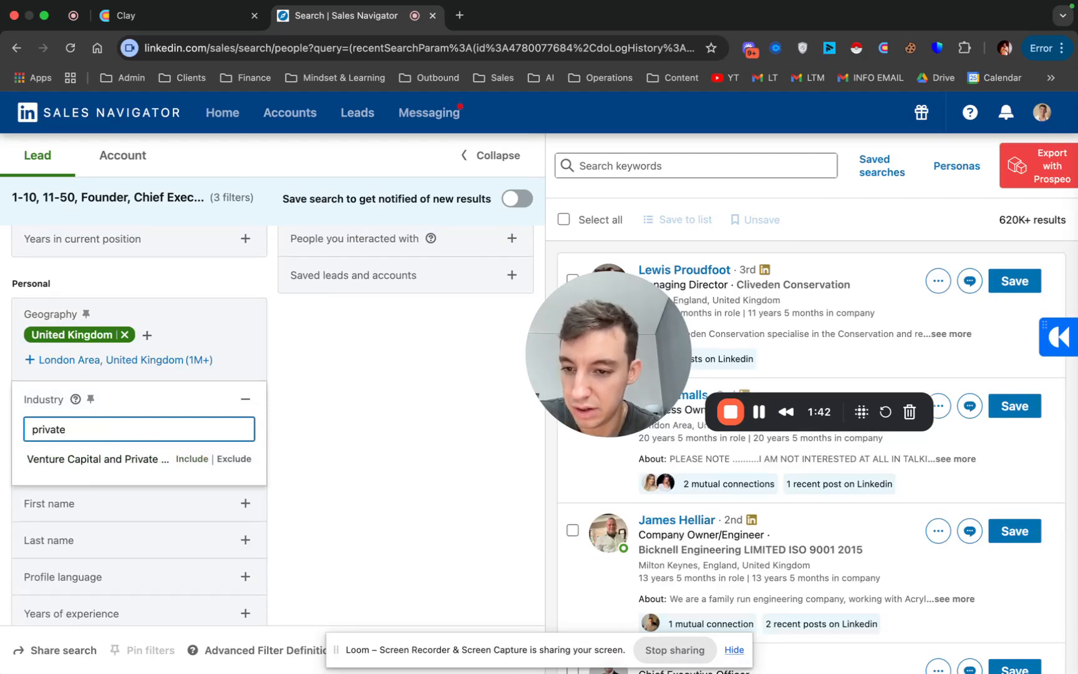
{"action": "left_click", "coordinate": [192, 459]}
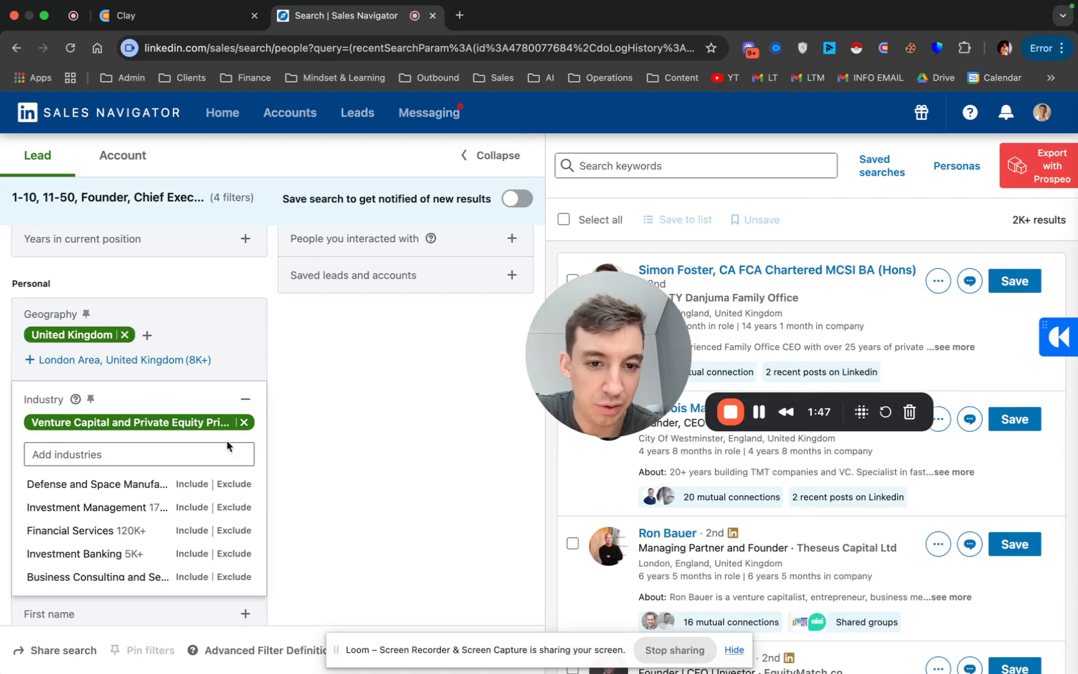
{"action": "scroll", "coordinate": [137, 420], "scroll_direction": "up", "scroll_amount": 1}
{"action": "left_click", "coordinate": [245, 464]}
Review the filtered lead results, checking each lead's job title and company against the chosen titles and industry.
{"action": "scroll", "coordinate": [262, 428], "scroll_direction": "down", "scroll_amount": 2}
{"action": "scroll", "coordinate": [262, 428], "scroll_direction": "up", "scroll_amount": 10}
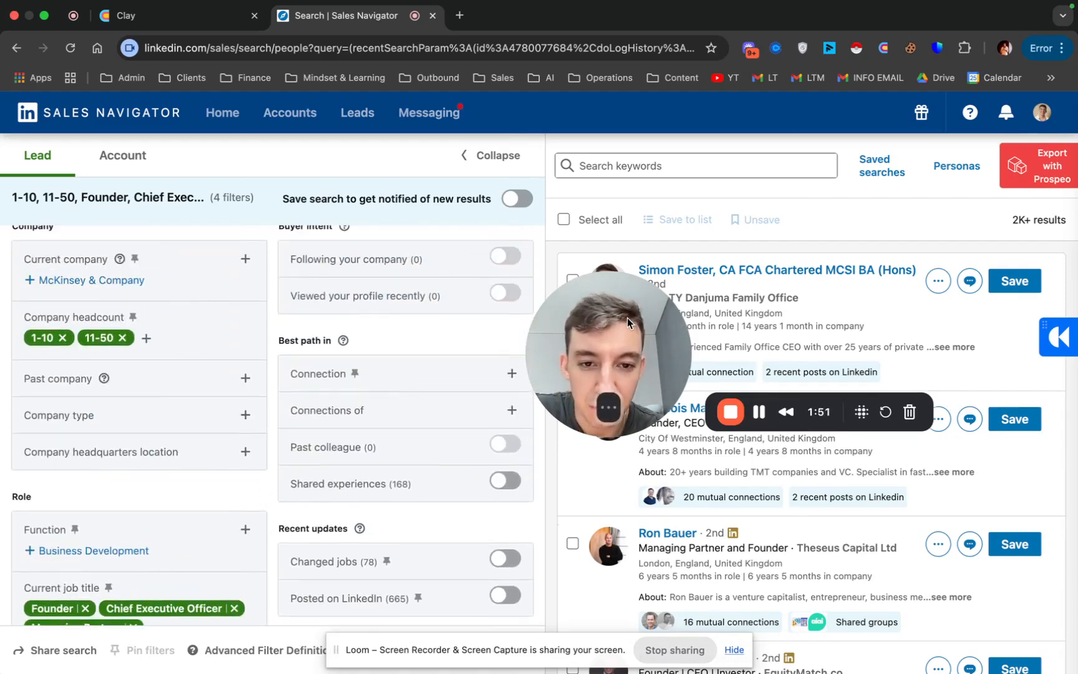
{"action": "left_click_drag", "start_coordinate": [627, 317], "coordinate": [93, 399]}
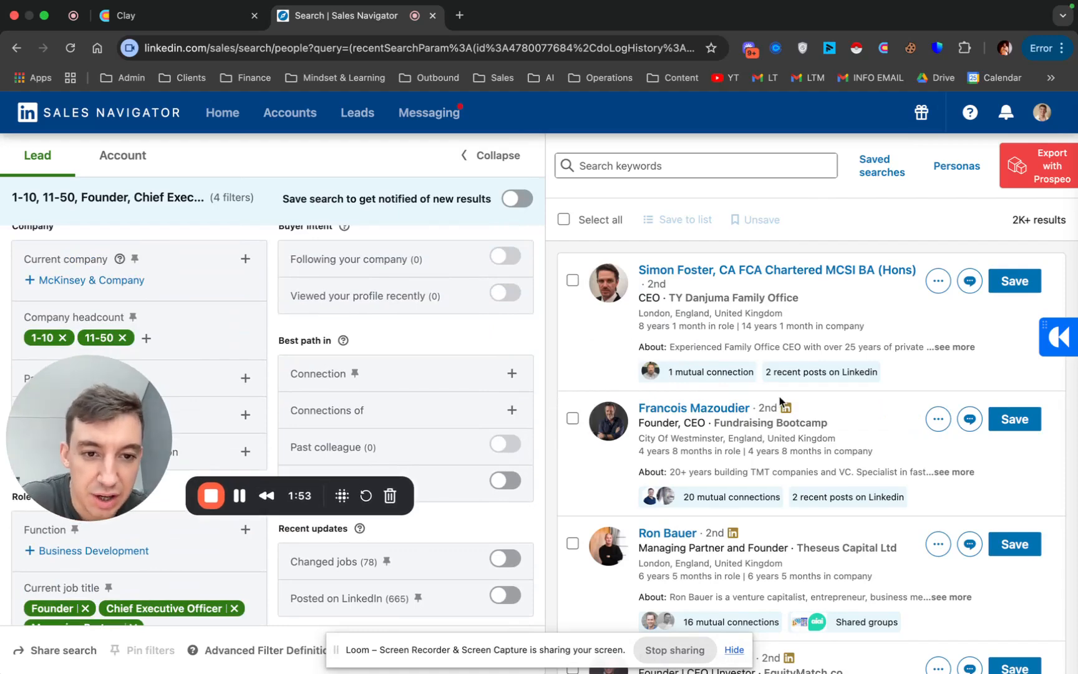
{"action": "scroll", "coordinate": [854, 450], "scroll_direction": "down", "scroll_amount": 1}
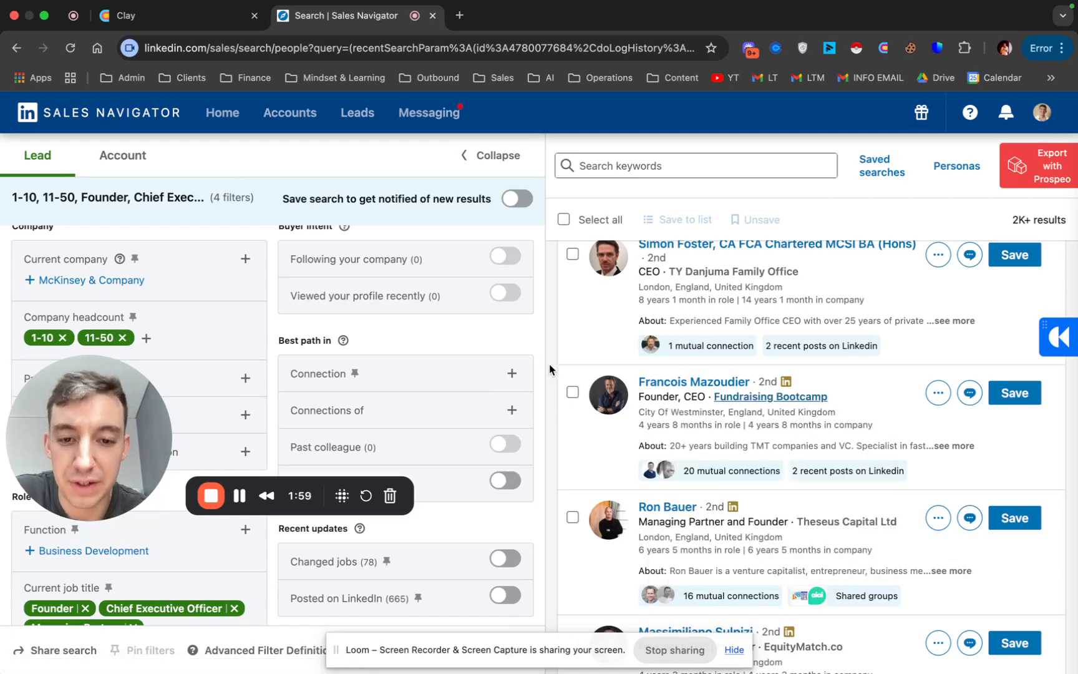
{"action": "mouse_move", "coordinate": [754, 407]}
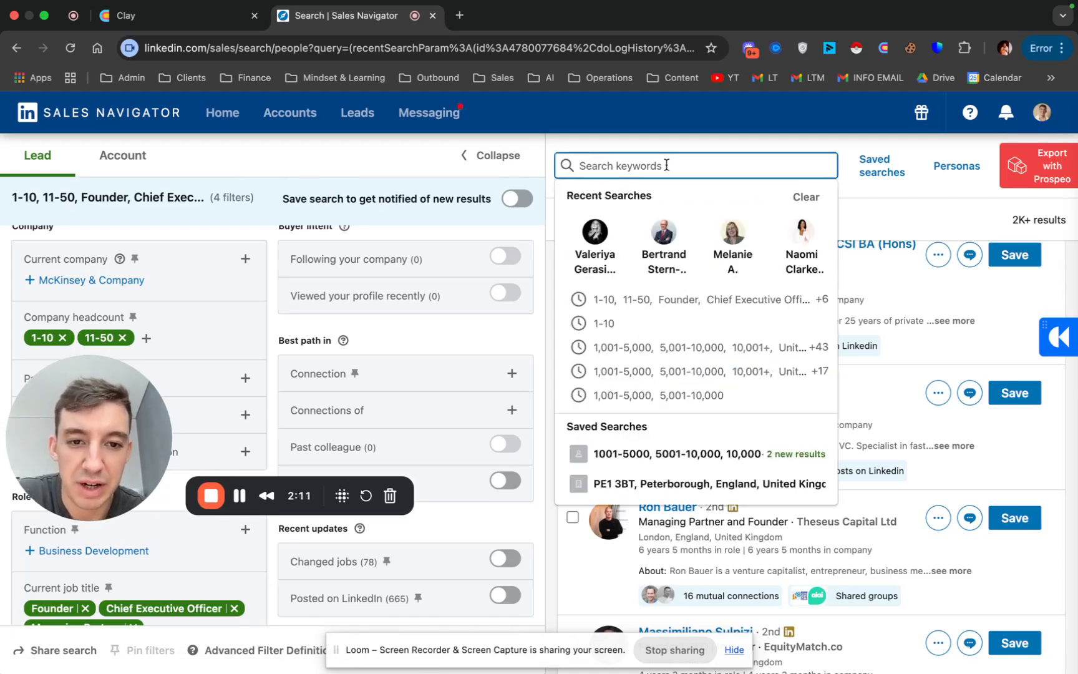
{"action": "left_click", "coordinate": [834, 141]}
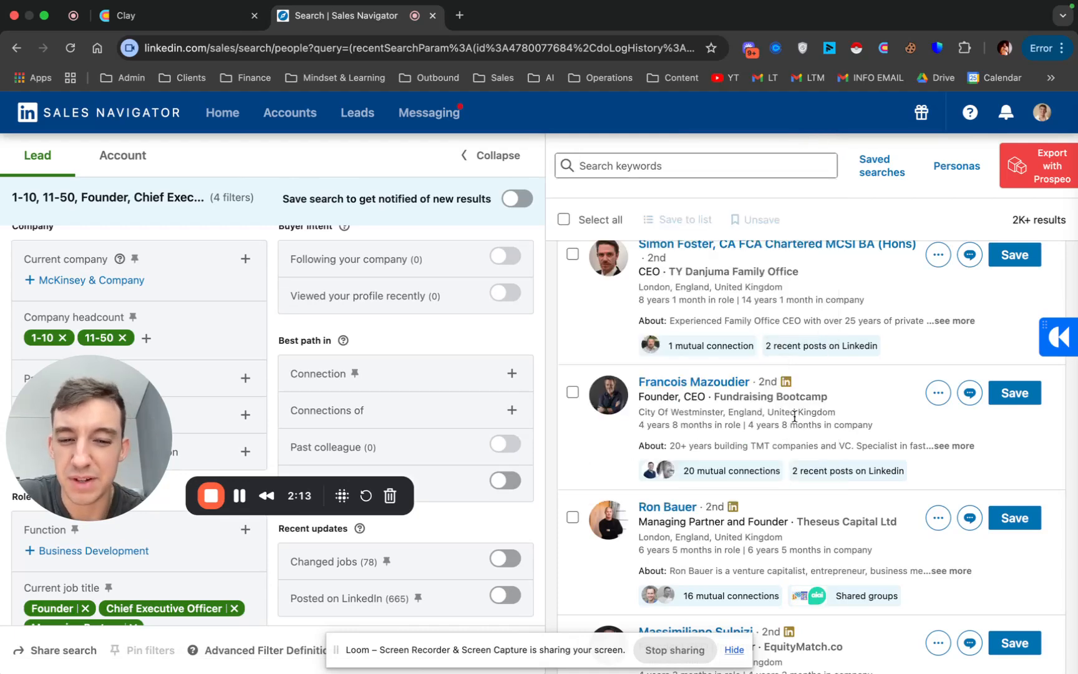
{"action": "scroll", "coordinate": [794, 417], "scroll_direction": "down", "scroll_amount": 4}
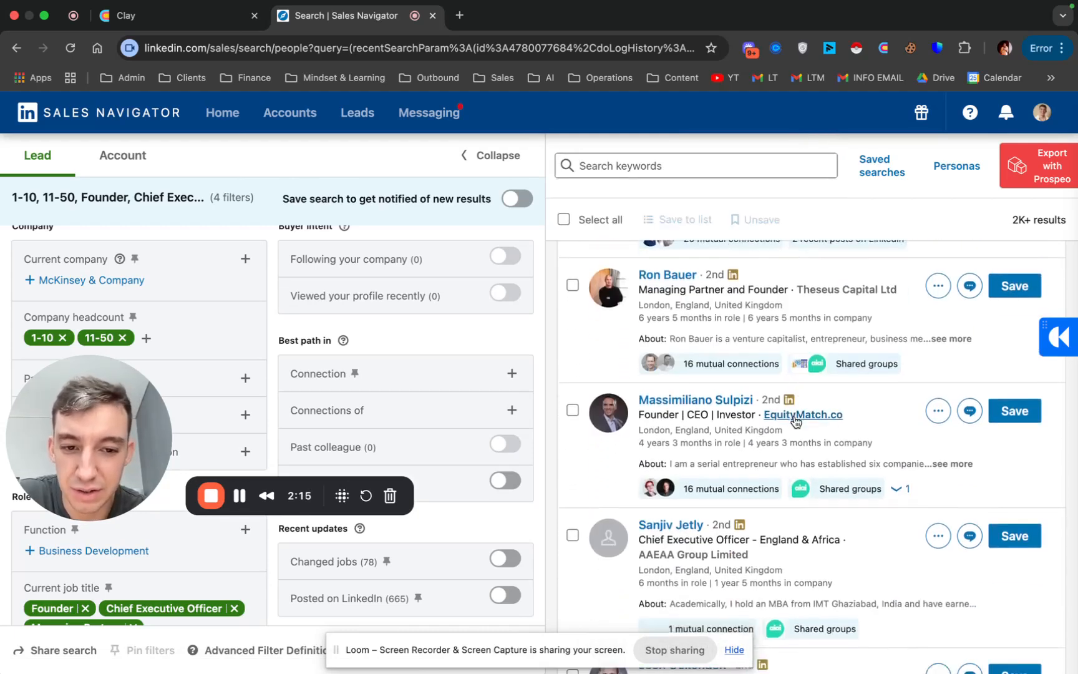
{"action": "scroll", "coordinate": [794, 416], "scroll_direction": "up", "scroll_amount": 1}
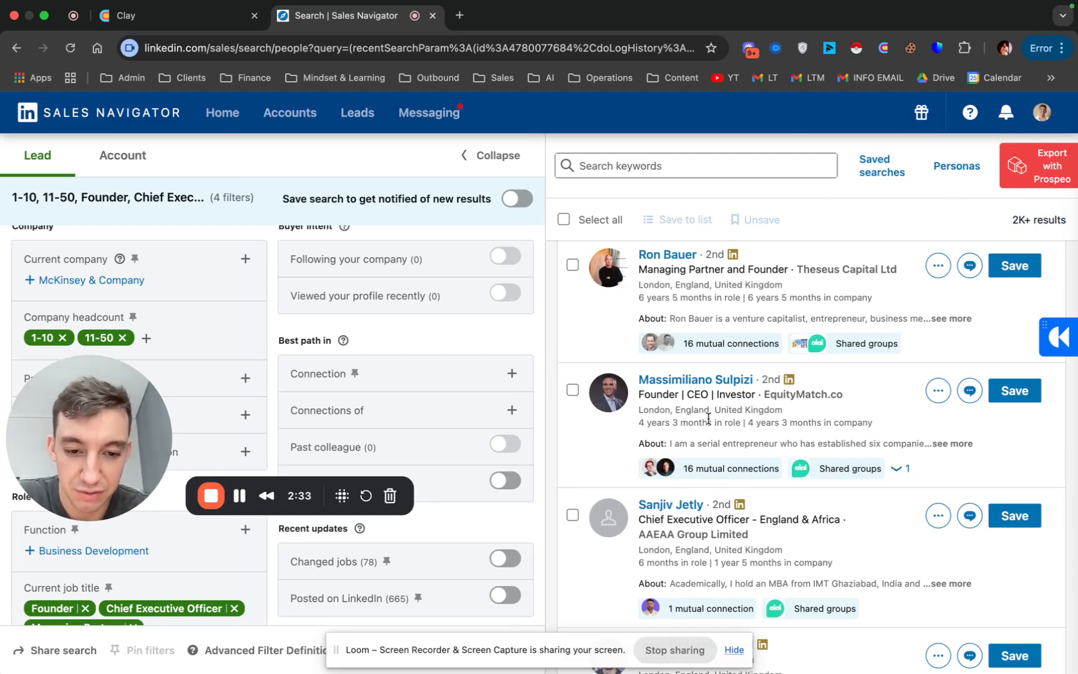
{"action": "scroll", "coordinate": [742, 480], "scroll_direction": "down", "scroll_amount": 3}
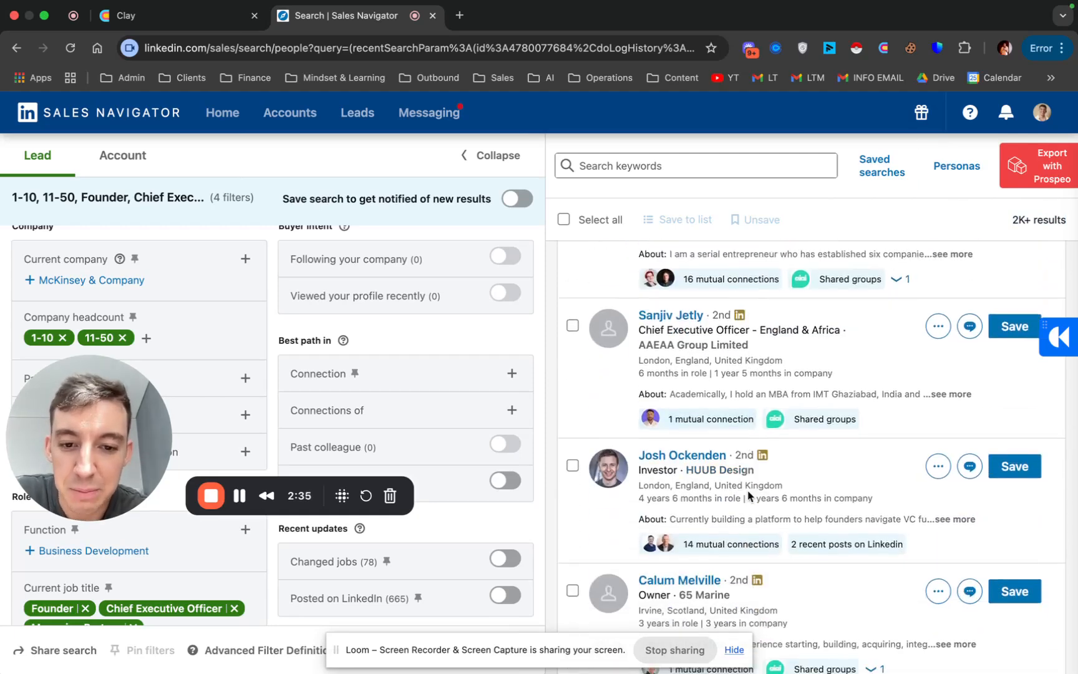
{"action": "left_click_drag", "start_coordinate": [103, 416], "coordinate": [264, 418]}
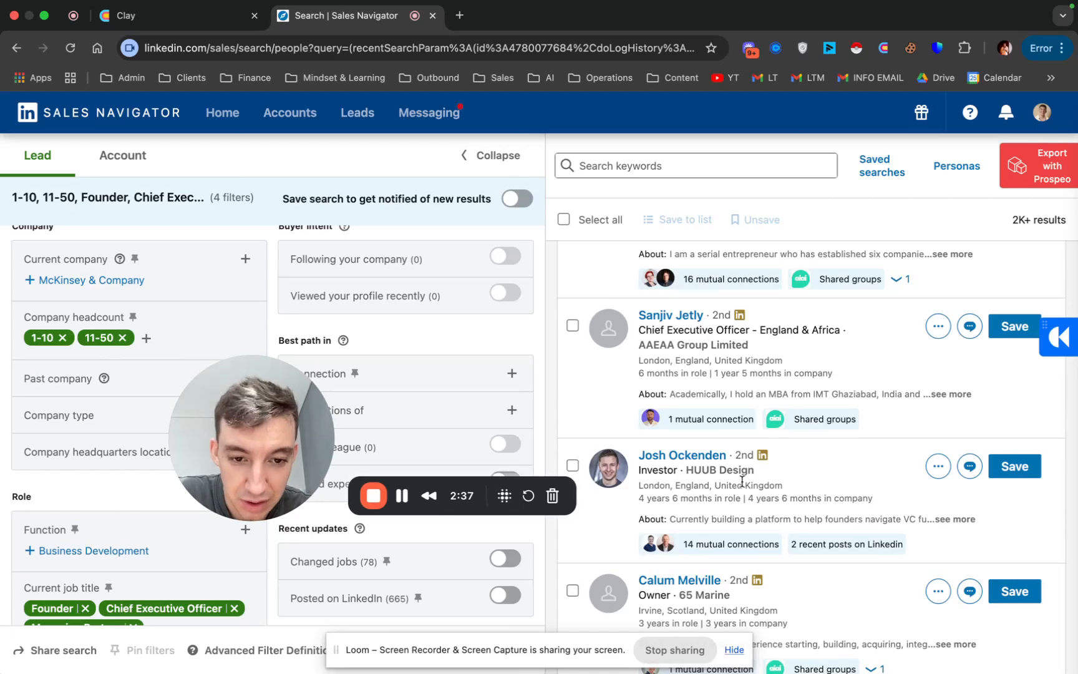
{"action": "scroll", "coordinate": [742, 481], "scroll_direction": "down", "scroll_amount": 1}
{"action": "scroll", "coordinate": [763, 523], "scroll_direction": "down", "scroll_amount": 5}
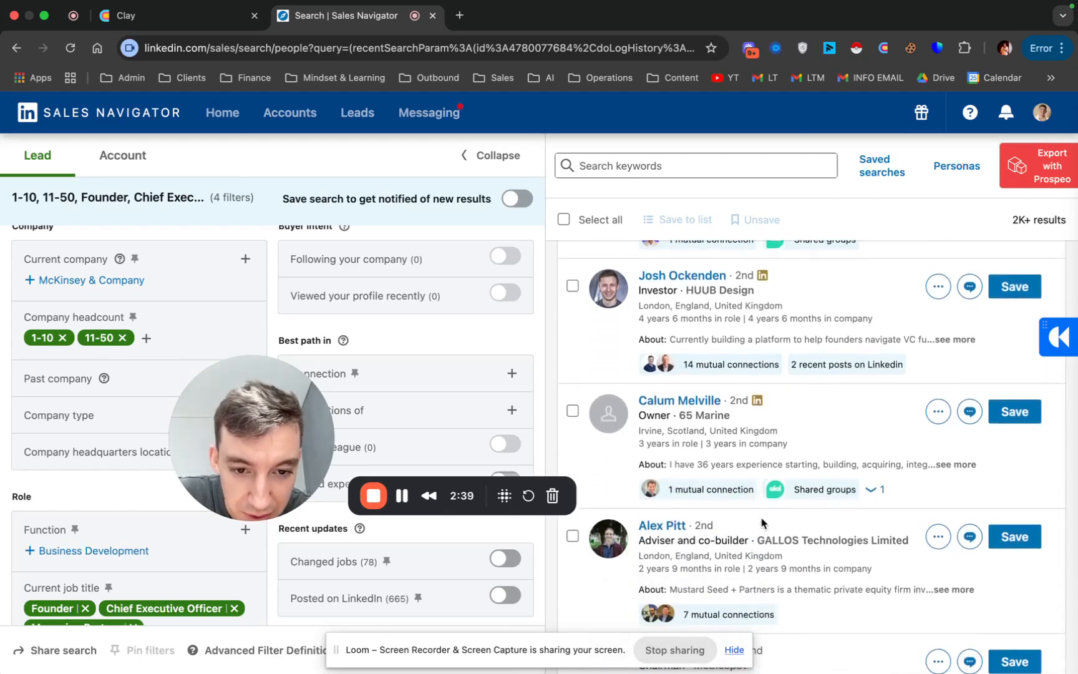
Scan the remaining leads on the first results page for job titles and companies outside venture capital and private equity.
{"action": "scroll", "coordinate": [811, 499], "scroll_direction": "down", "scroll_amount": 2}
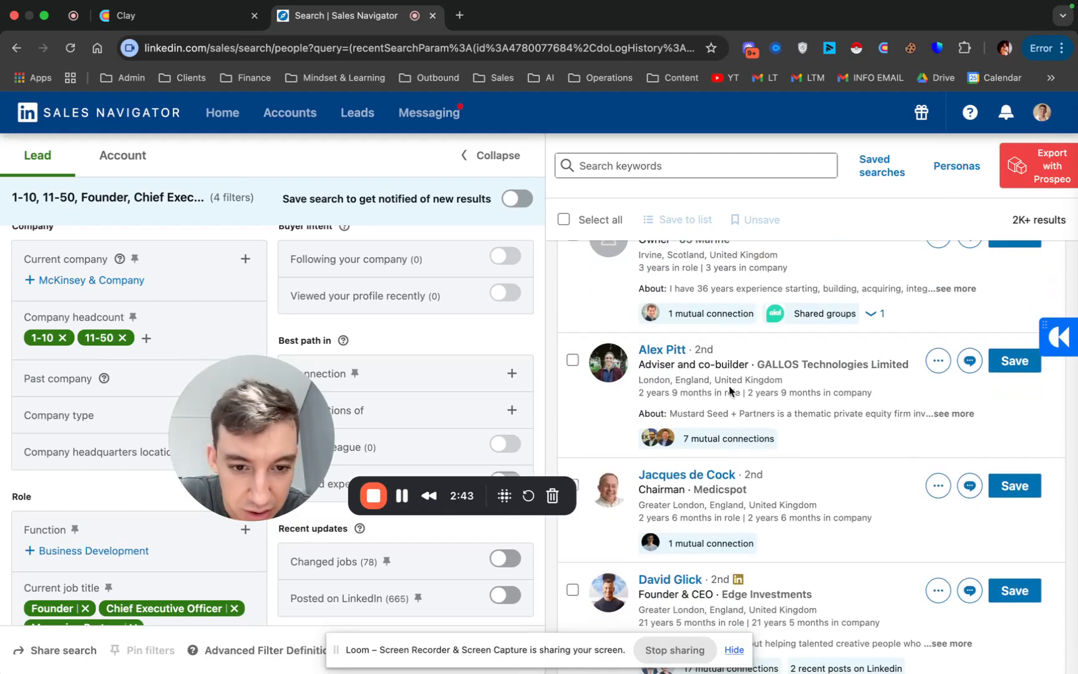
{"action": "scroll", "coordinate": [786, 437], "scroll_direction": "down", "scroll_amount": 7}
{"action": "scroll", "coordinate": [810, 464], "scroll_direction": "down", "scroll_amount": 10}
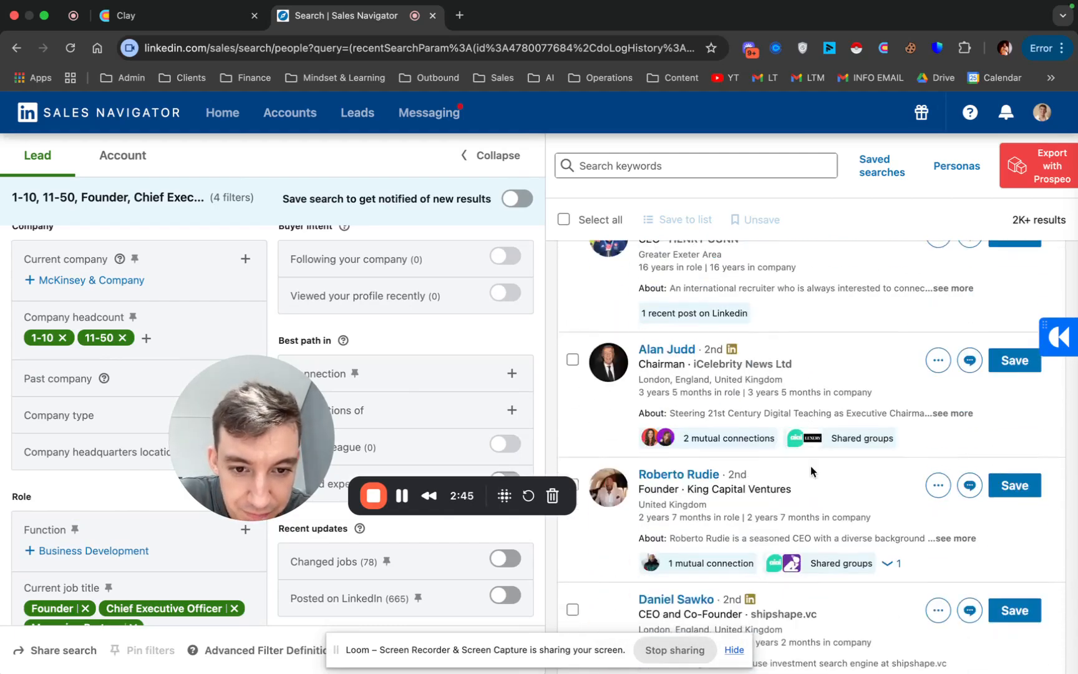
{"action": "scroll", "coordinate": [810, 466], "scroll_direction": "down", "scroll_amount": 13}
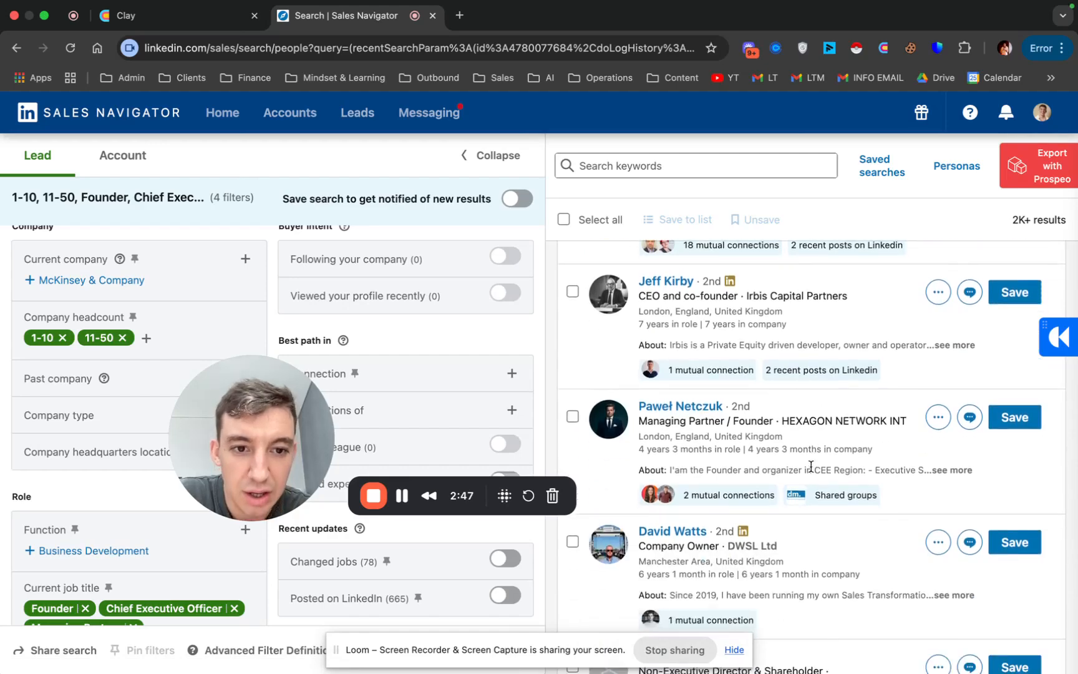
{"action": "scroll", "coordinate": [811, 466], "scroll_direction": "down", "scroll_amount": 5}
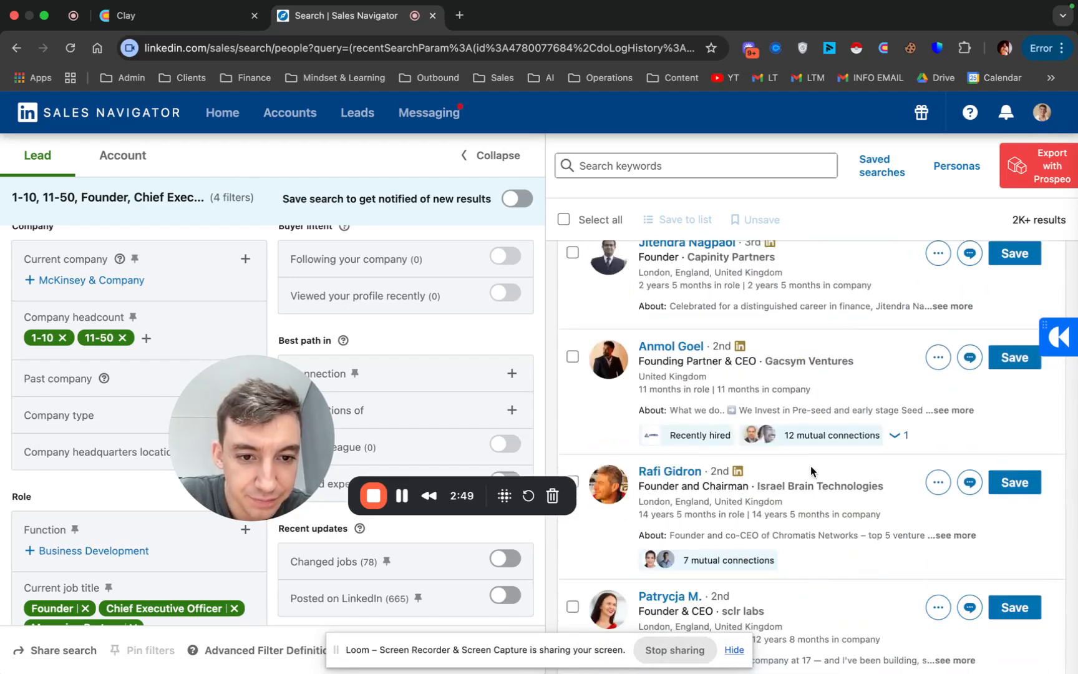
{"action": "left_click_drag", "start_coordinate": [248, 415], "coordinate": [329, 250]}
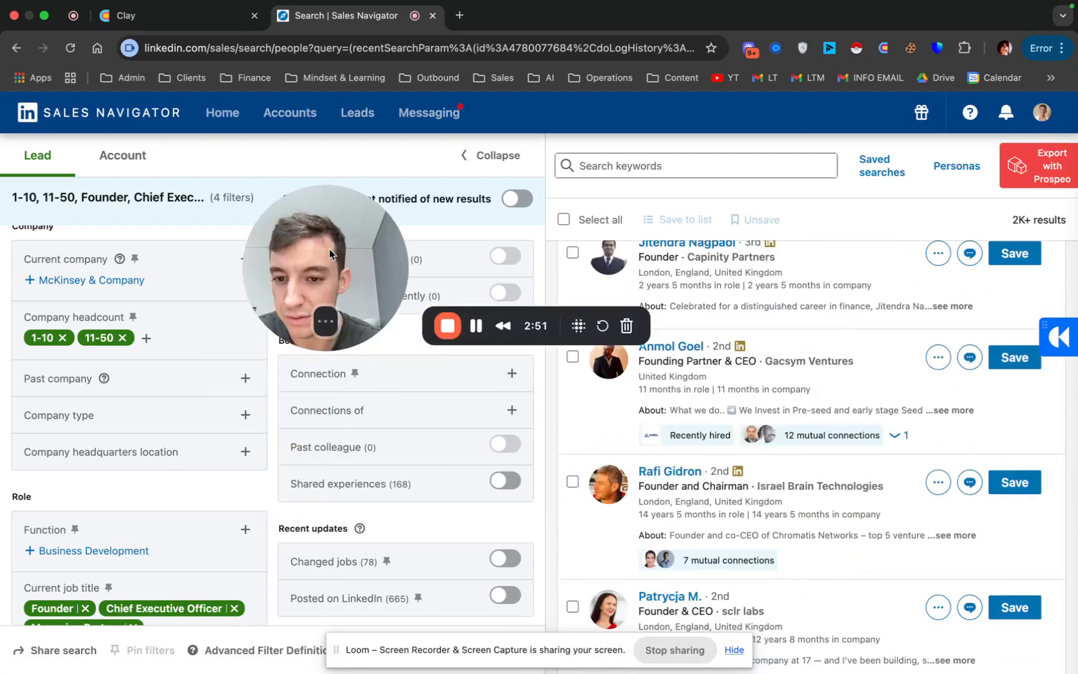
{"action": "scroll", "coordinate": [164, 456], "scroll_direction": "down", "scroll_amount": 3}
{"action": "scroll", "coordinate": [164, 456], "scroll_direction": "down", "scroll_amount": 1}
Run a keyword search for NOT "Recruitment" OR "Staffing" OR "Talent" on the lead results.
{"action": "left_click", "coordinate": [580, 166]}
{"action": "type", "text": "REMOVE"}
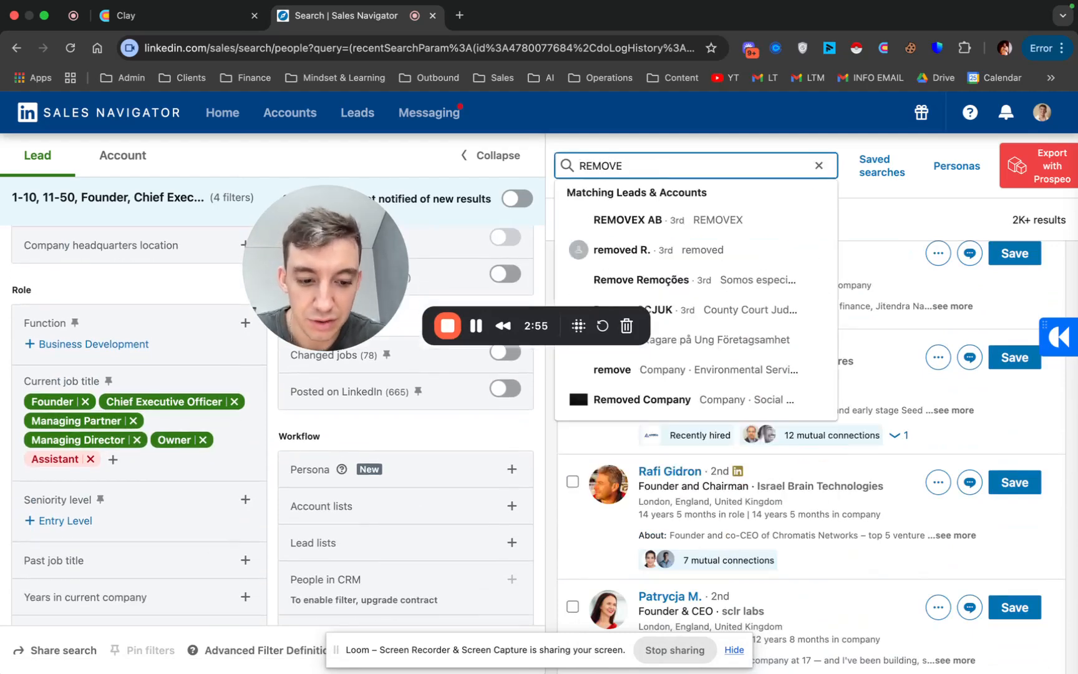
{"action": "key", "text": "BackSpace"}
{"action": "key", "text": "BackSpace"}
{"action": "type", "text": "NOT \"Re"}
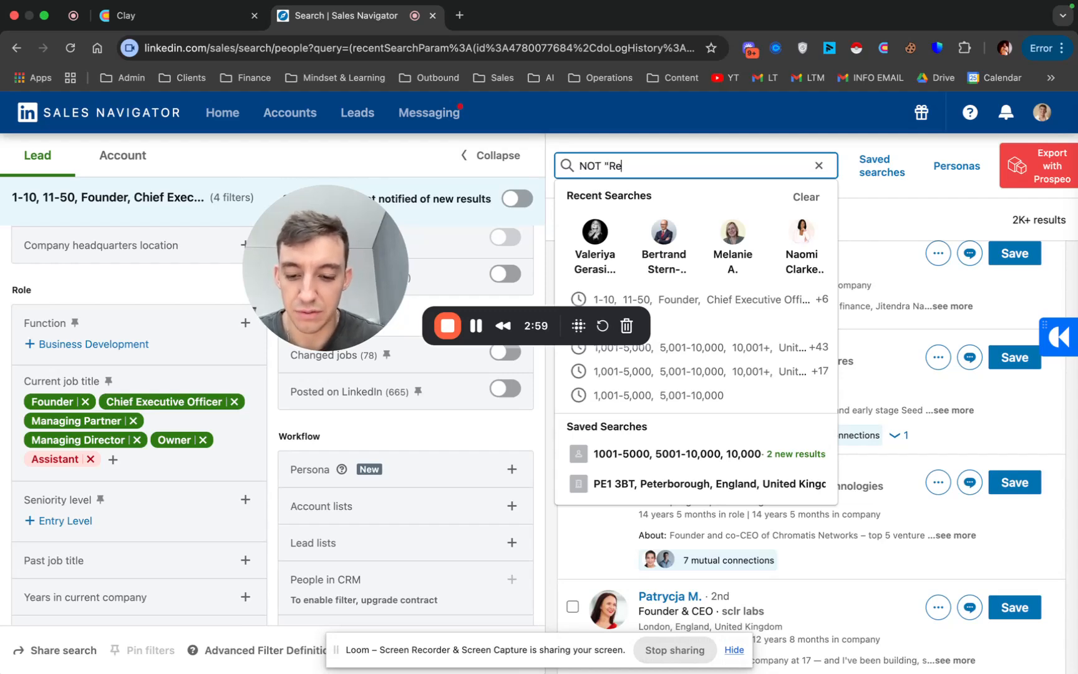
{"action": "type", "text": "crui"}
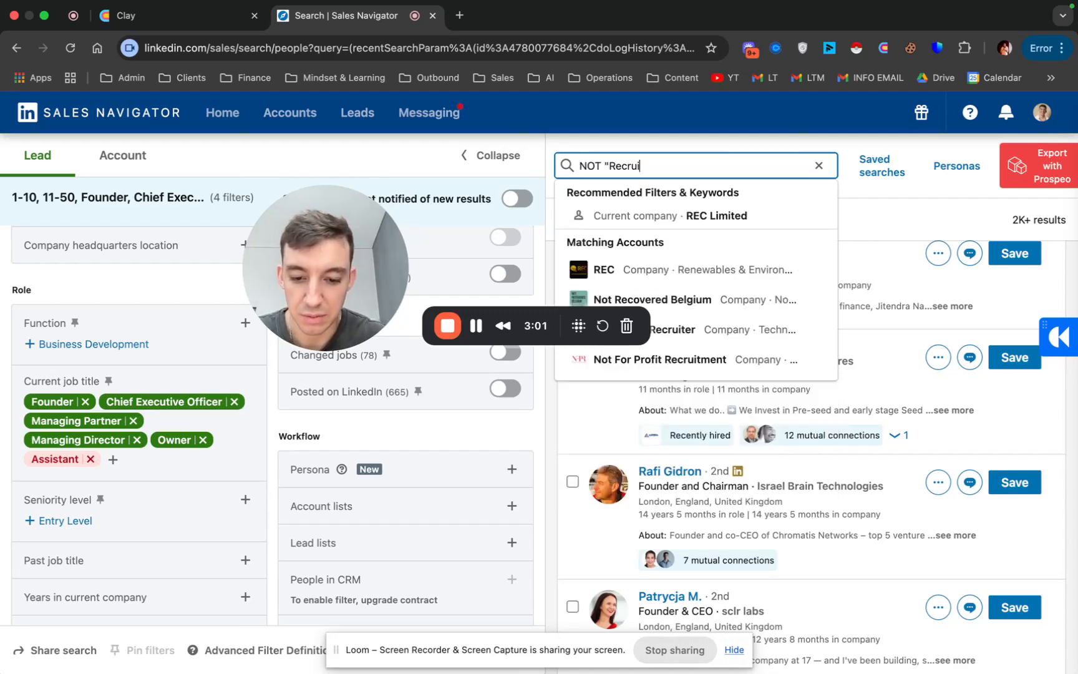
{"action": "type", "text": "tment\" OR"}
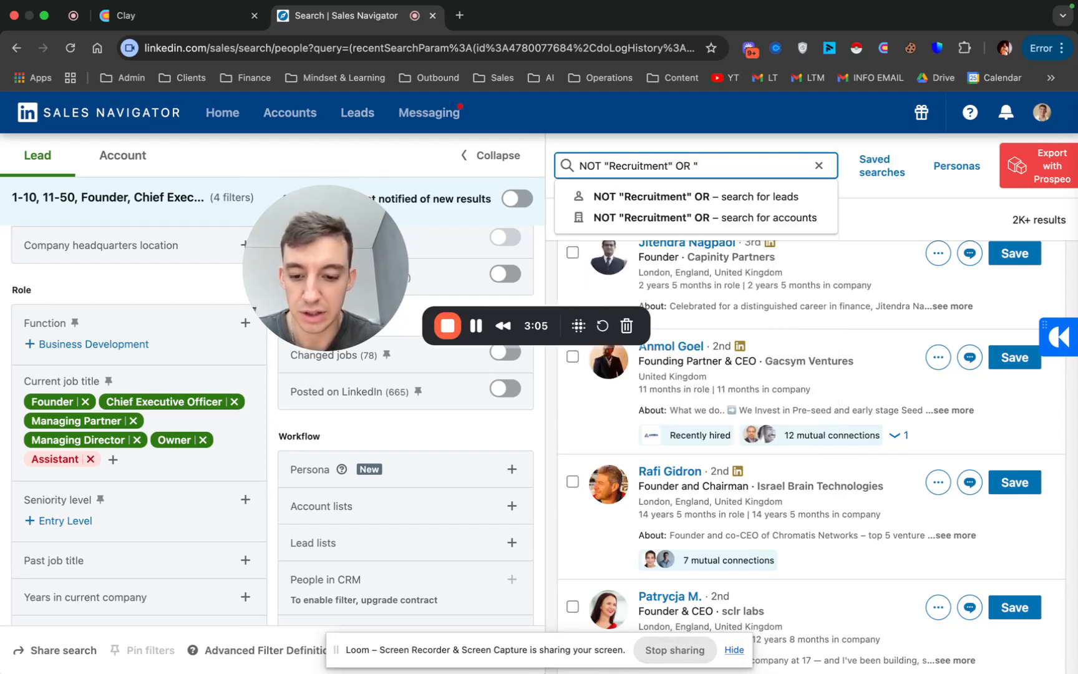
{"action": "type", "text": " \"Staffing"}
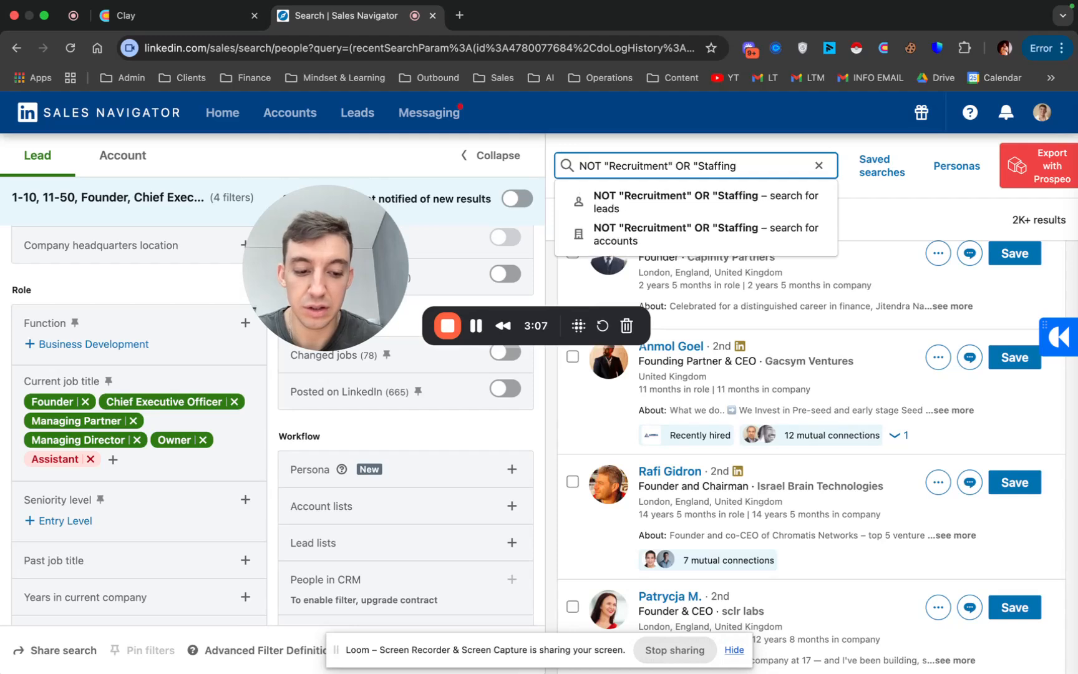
{"action": "type", "text": "\" OR \"Talwent\""}
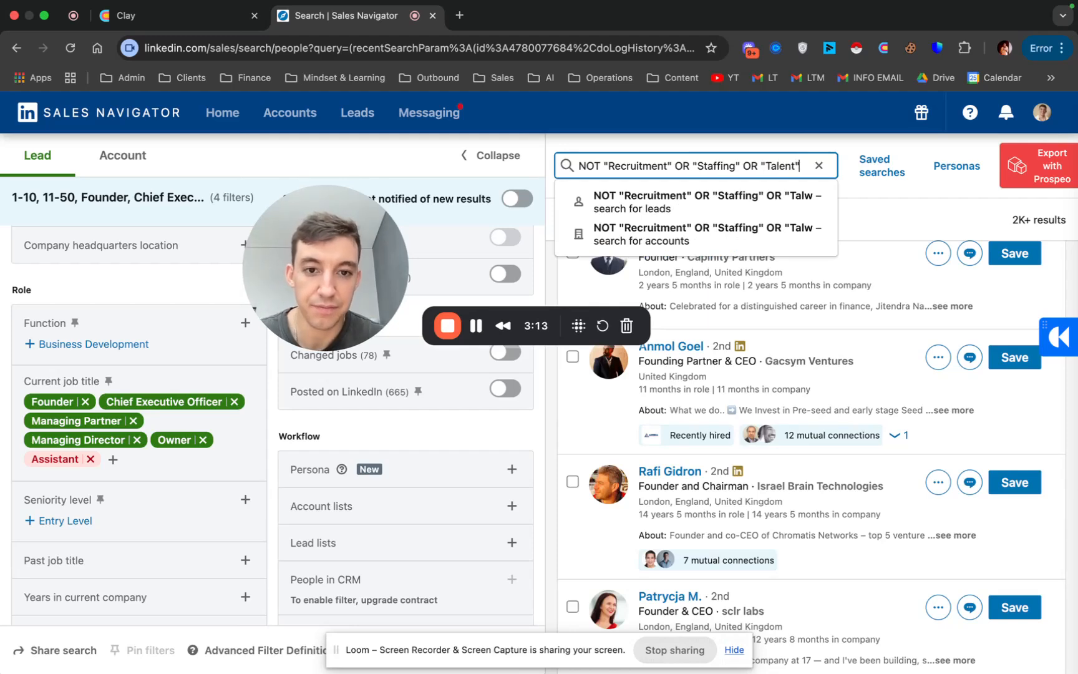
{"action": "key", "text": "Return"}
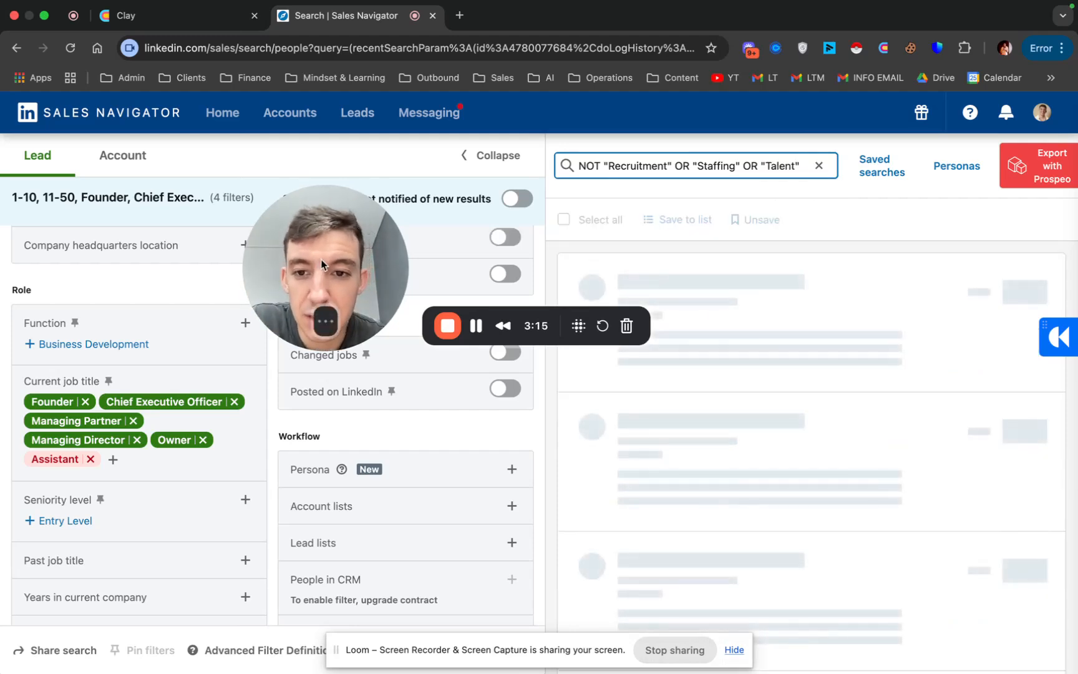
{"action": "left_click_drag", "start_coordinate": [322, 262], "coordinate": [103, 333]}
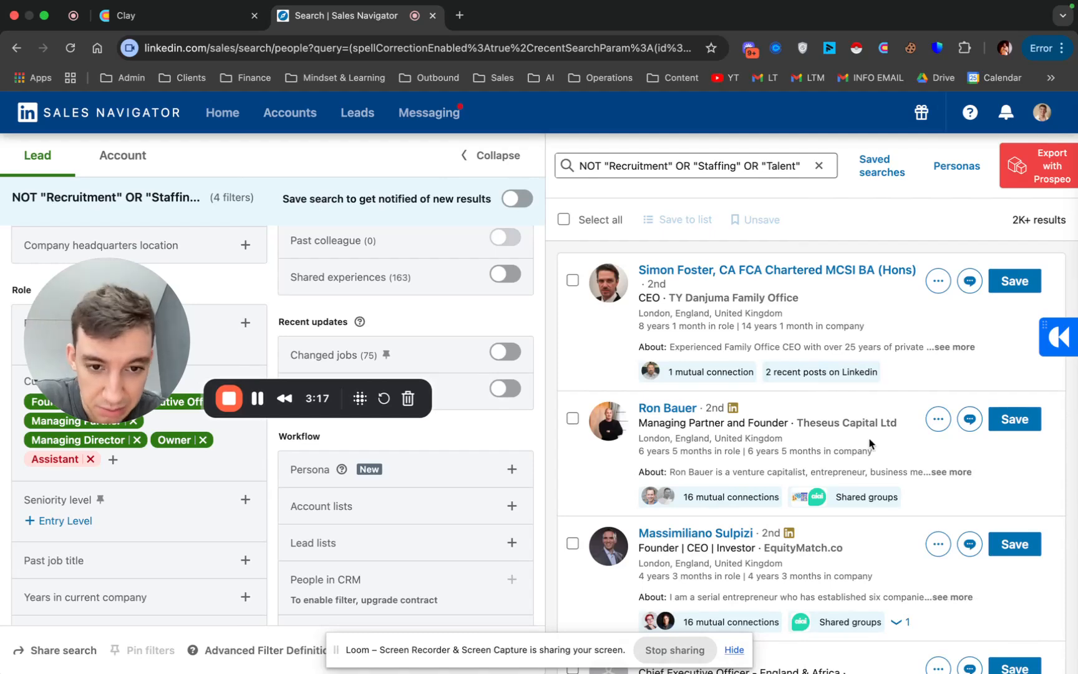
Review the first page of keyword-filtered leads, checking each person's title, company and about text for relevance.
{"action": "scroll", "coordinate": [871, 443], "scroll_direction": "down", "scroll_amount": 1}
{"action": "scroll", "coordinate": [871, 443], "scroll_direction": "down", "scroll_amount": 10}
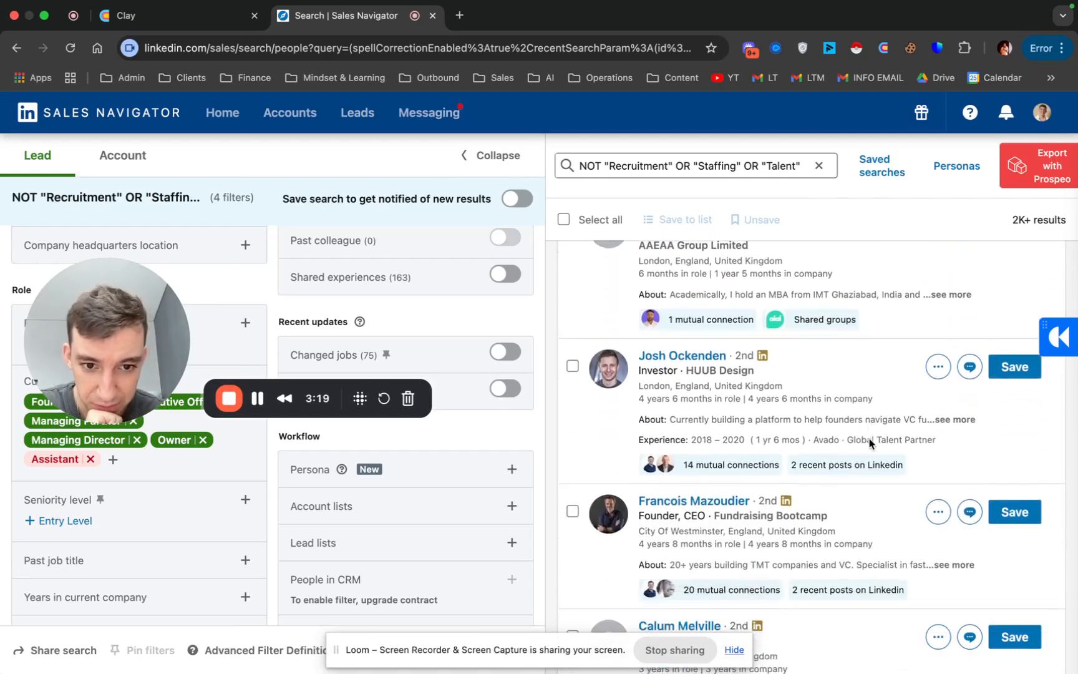
{"action": "scroll", "coordinate": [870, 443], "scroll_direction": "down", "scroll_amount": 10}
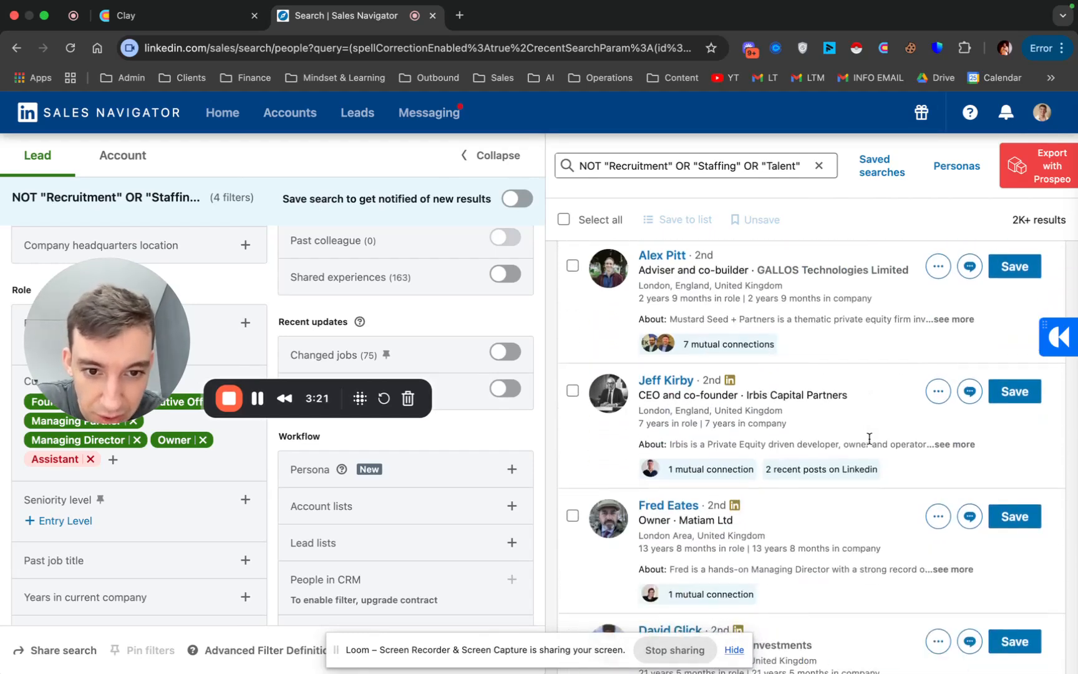
{"action": "scroll", "coordinate": [870, 443], "scroll_direction": "down", "scroll_amount": 6}
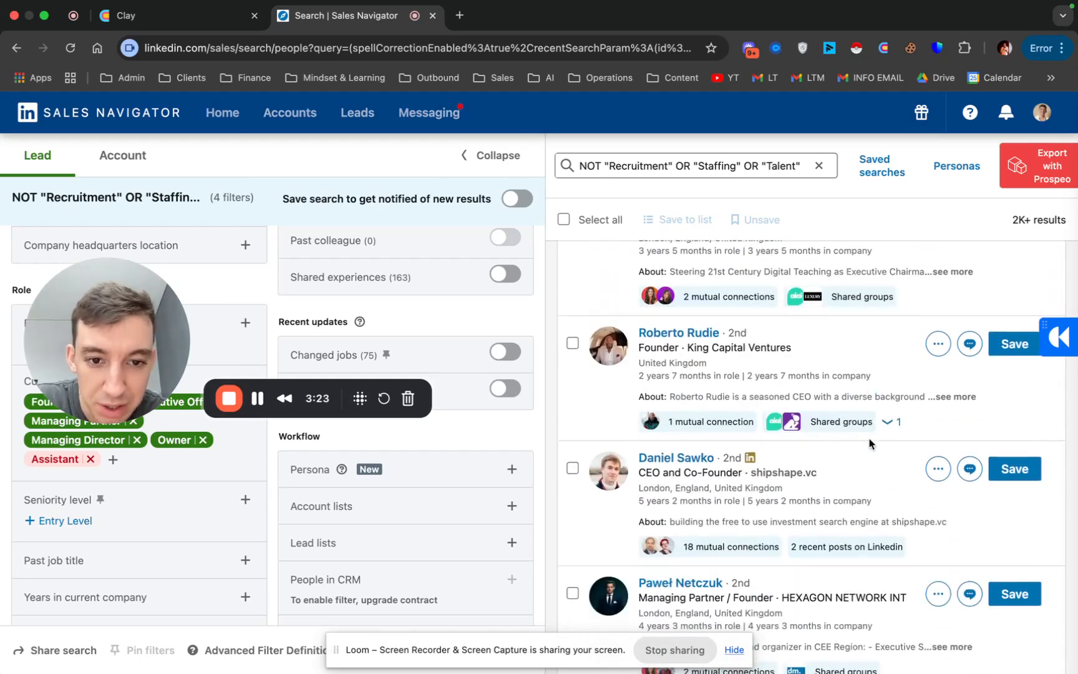
{"action": "scroll", "coordinate": [869, 439], "scroll_direction": "down", "scroll_amount": 8}
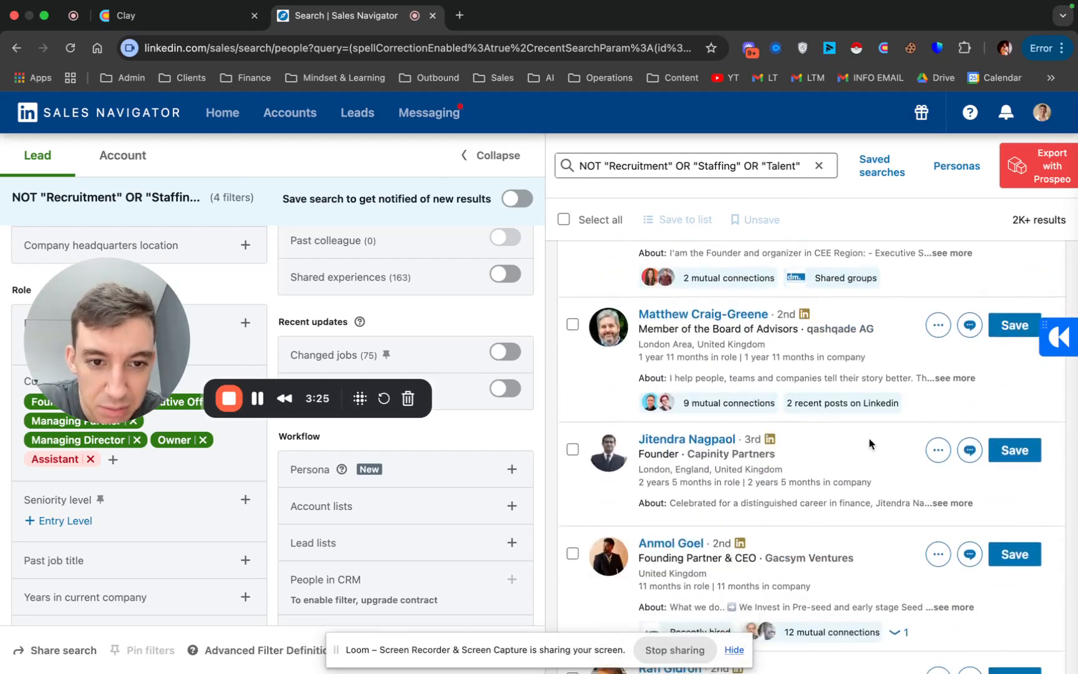
{"action": "scroll", "coordinate": [870, 438], "scroll_direction": "down", "scroll_amount": 8}
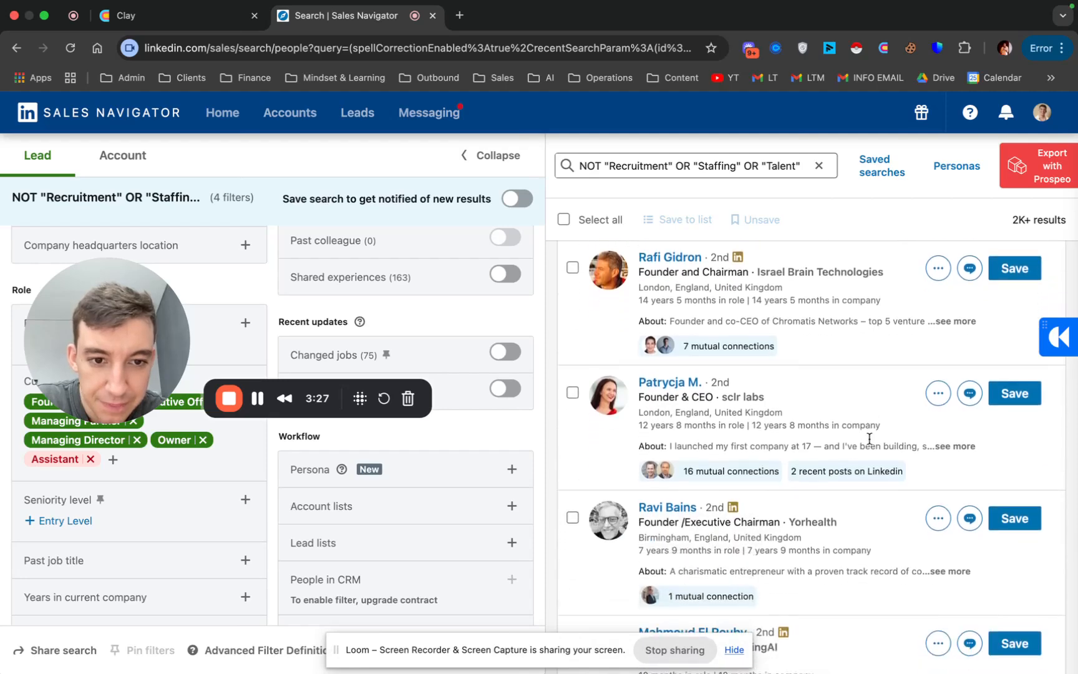
{"action": "scroll", "coordinate": [870, 443], "scroll_direction": "down", "scroll_amount": 5}
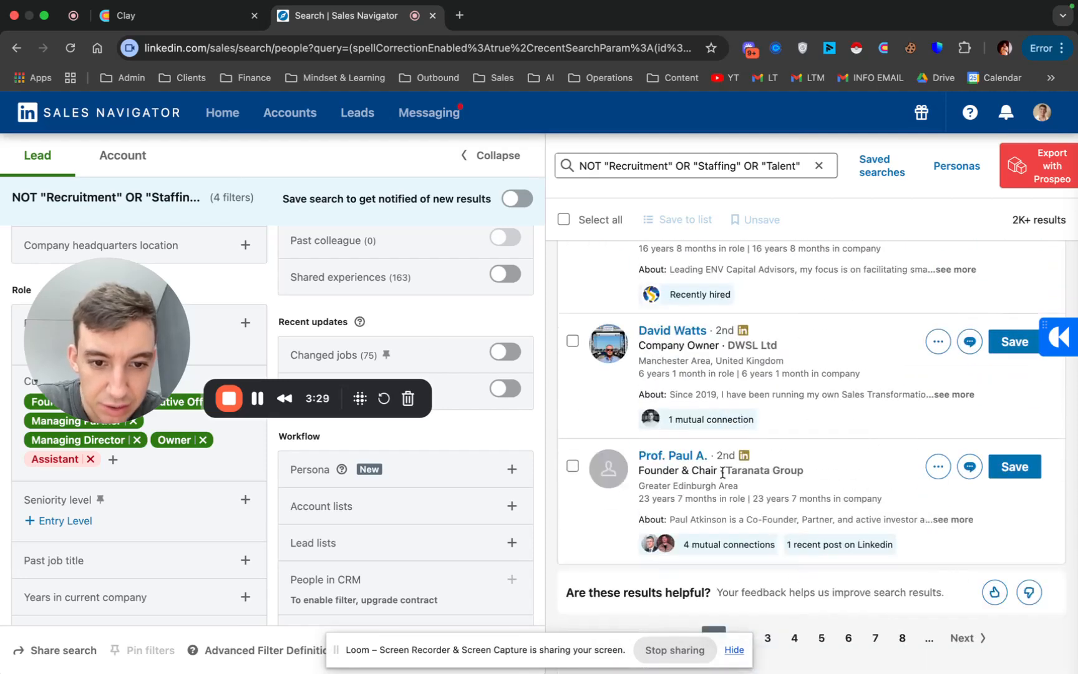
Open page 8 of the lead results and check the job titles and companies there for relevance.
{"action": "left_click", "coordinate": [903, 638]}
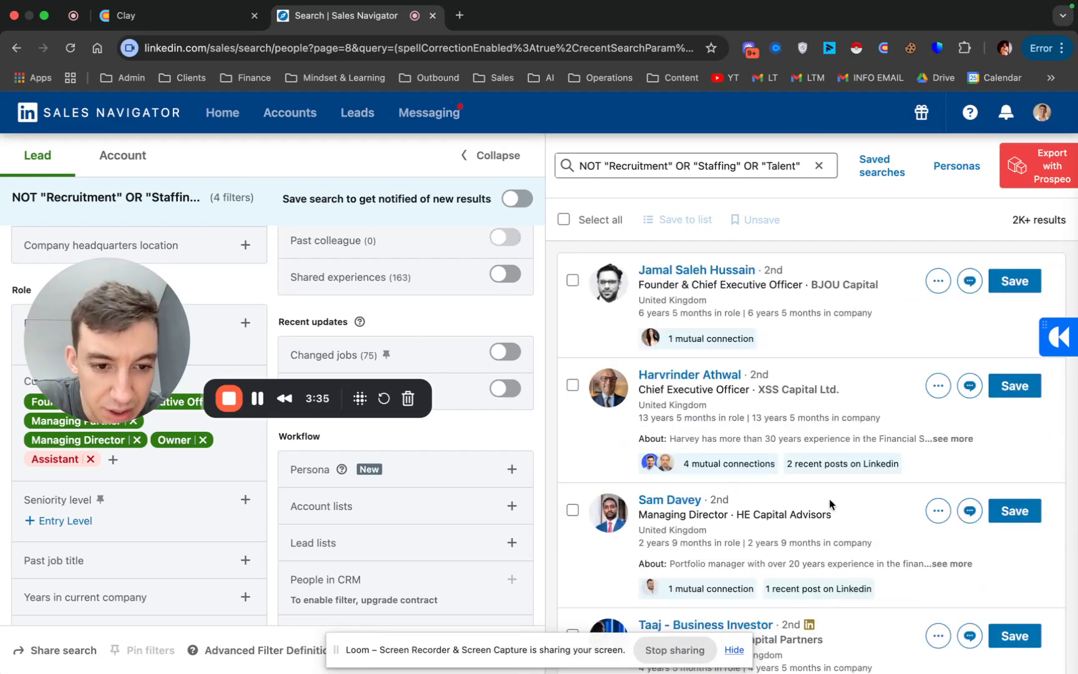
{"action": "scroll", "coordinate": [832, 464], "scroll_direction": "down", "scroll_amount": 6}
{"action": "scroll", "coordinate": [828, 536], "scroll_direction": "down", "scroll_amount": 15}
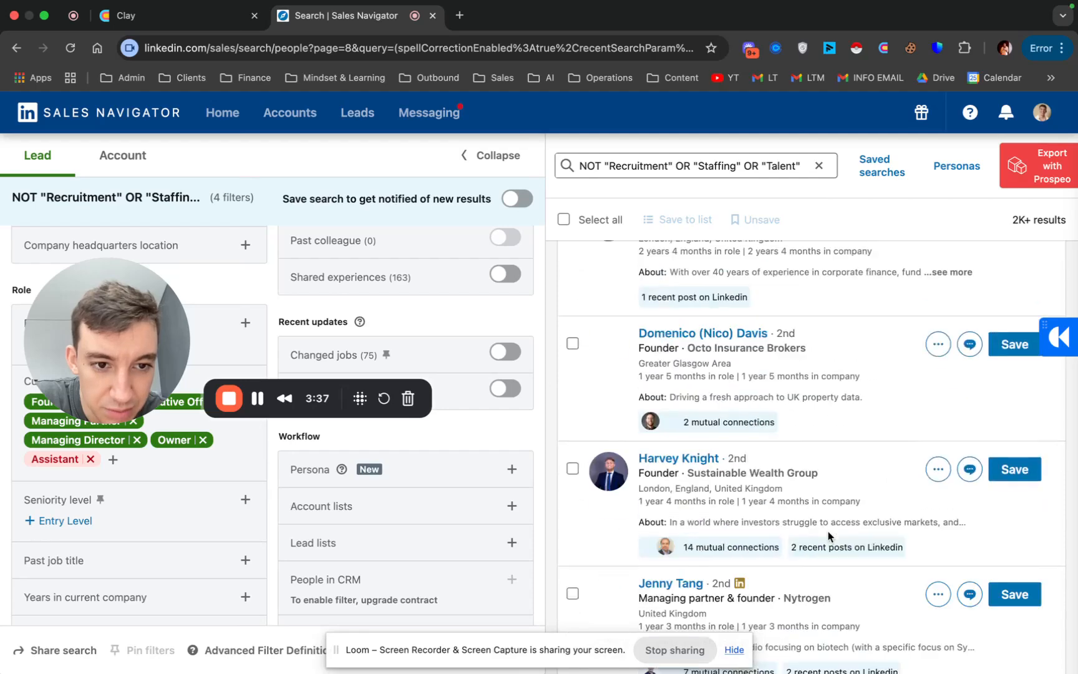
{"action": "scroll", "coordinate": [828, 536], "scroll_direction": "down", "scroll_amount": 5}
{"action": "scroll", "coordinate": [828, 536], "scroll_direction": "down", "scroll_amount": 5}
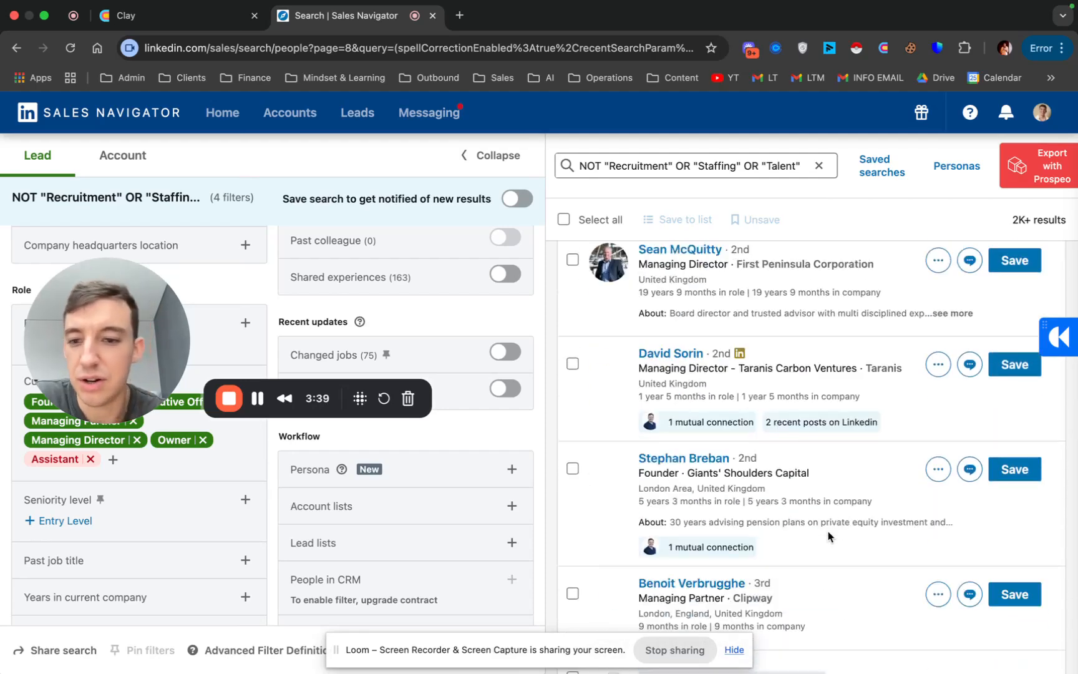
Review the applied search filters, from company headcount and current job title to geography and industry.
{"action": "left_click_drag", "start_coordinate": [180, 310], "coordinate": [214, 473]}
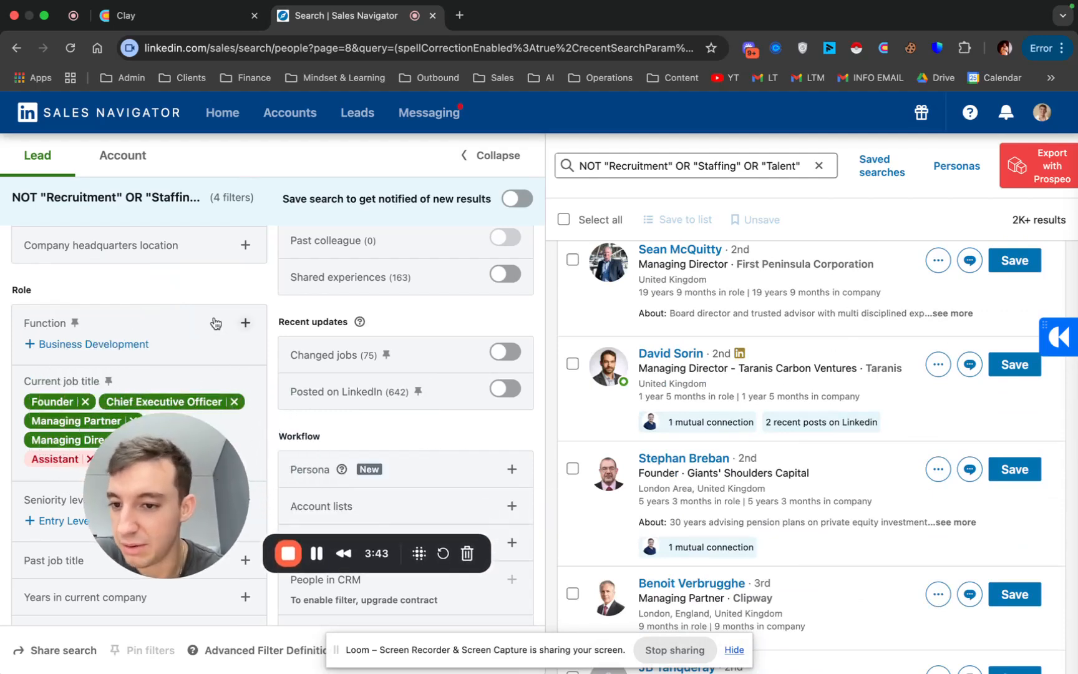
{"action": "scroll", "coordinate": [212, 325], "scroll_direction": "down", "scroll_amount": 2}
{"action": "scroll", "coordinate": [188, 325], "scroll_direction": "up", "scroll_amount": 5}
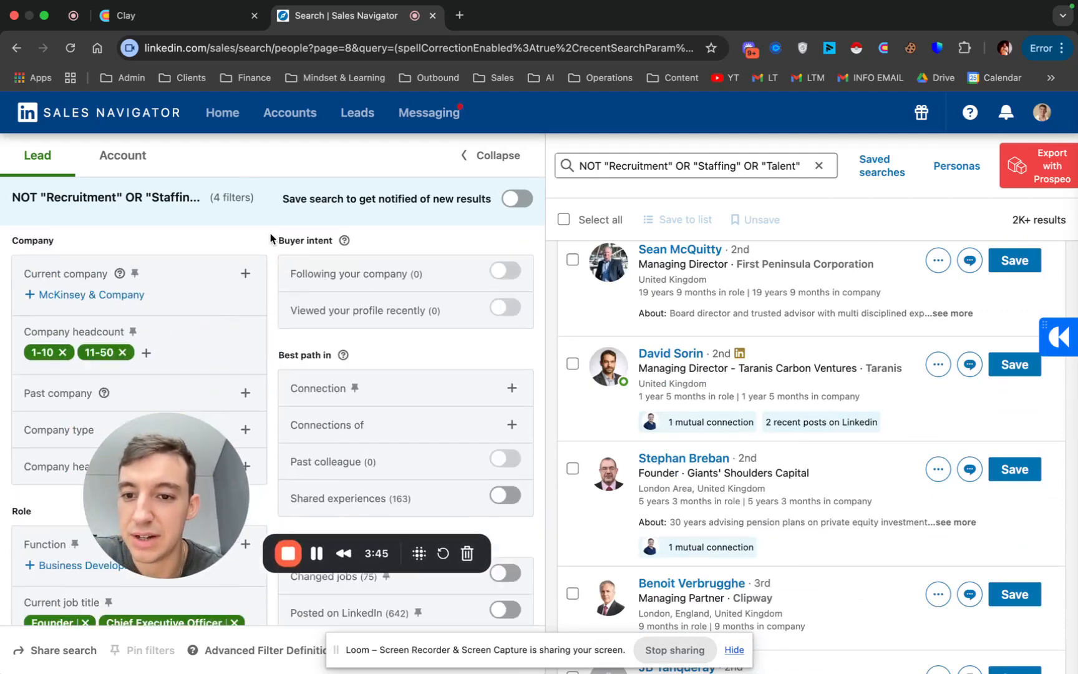
{"action": "left_click_drag", "start_coordinate": [185, 436], "coordinate": [165, 370]}
{"action": "scroll", "coordinate": [156, 350], "scroll_direction": "down", "scroll_amount": 10}
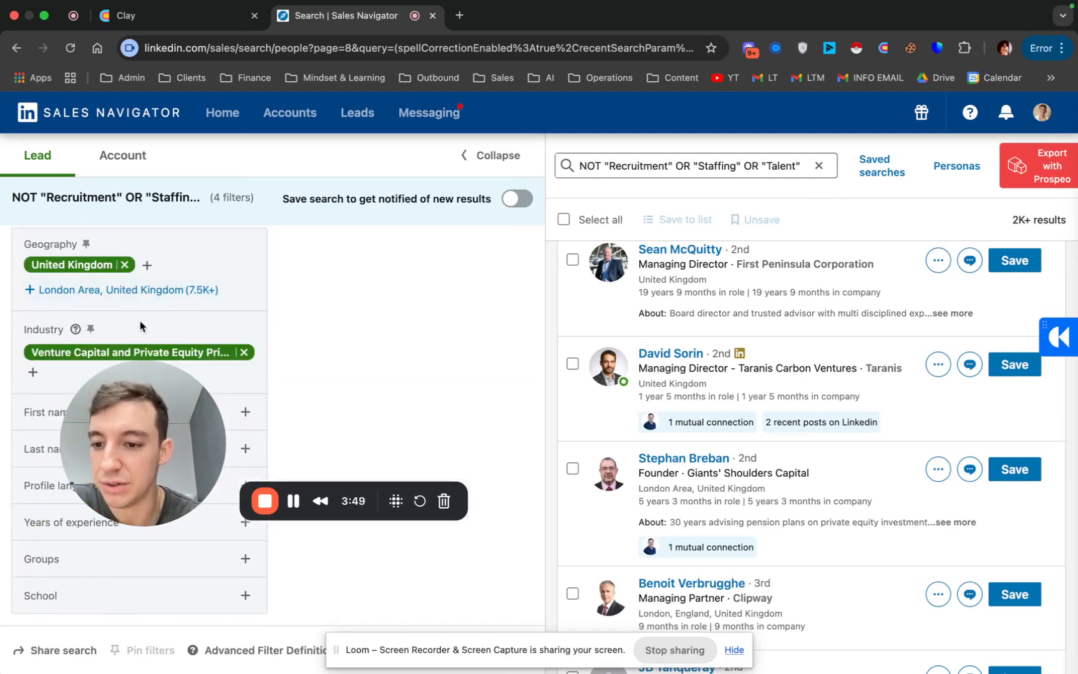
{"action": "scroll", "coordinate": [149, 299], "scroll_direction": "up", "scroll_amount": 10}
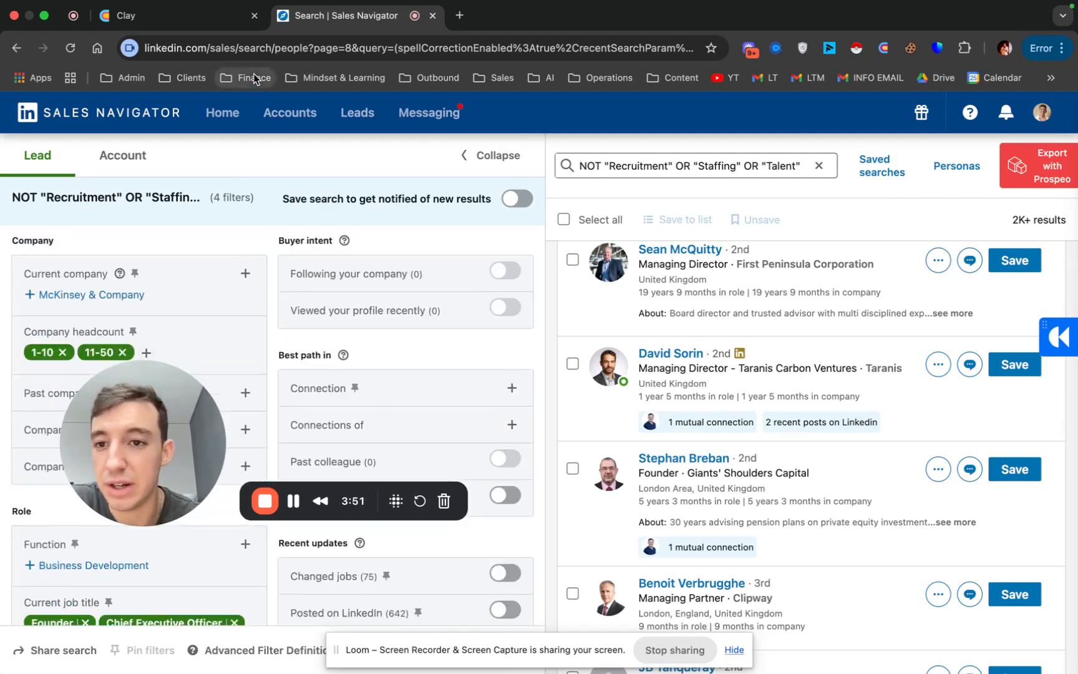
Copy the full URL of the Sales Navigator lead search and switch to Clay.
{"action": "left_click", "coordinate": [253, 50]}
{"action": "key", "text": "super+a"}
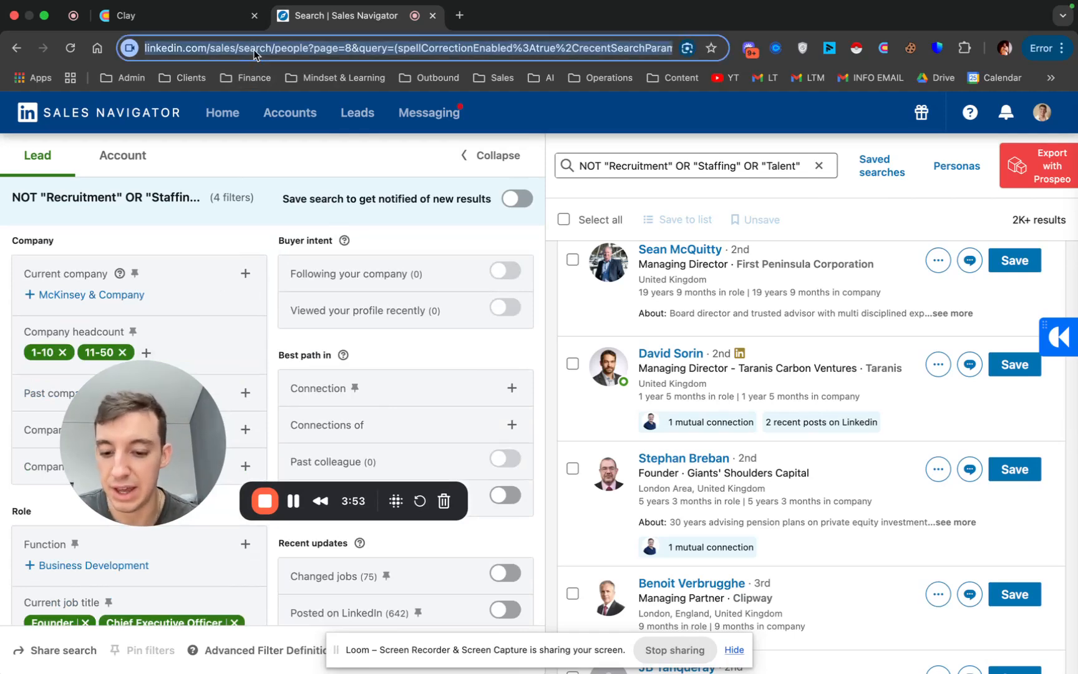
{"action": "left_click", "coordinate": [185, 18]}
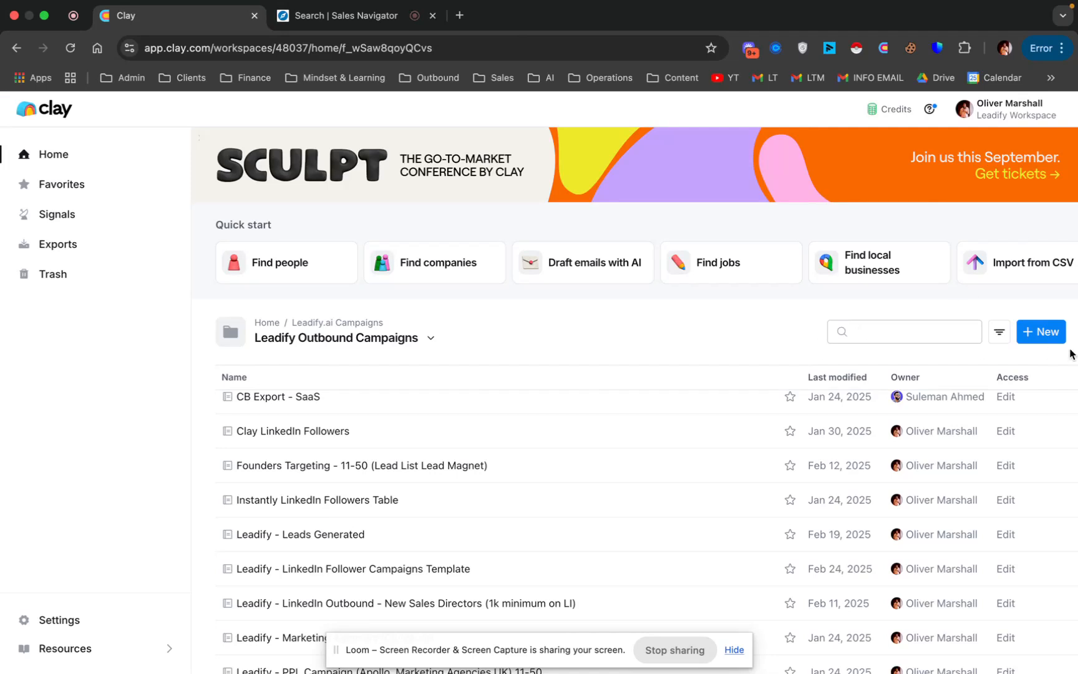
Create a new workbook in the Leadify Outbound Campaigns folder and name it VC/PE.
{"action": "left_click", "coordinate": [1041, 335]}
{"action": "left_click", "coordinate": [164, 110]}
{"action": "left_click", "coordinate": [161, 143]}
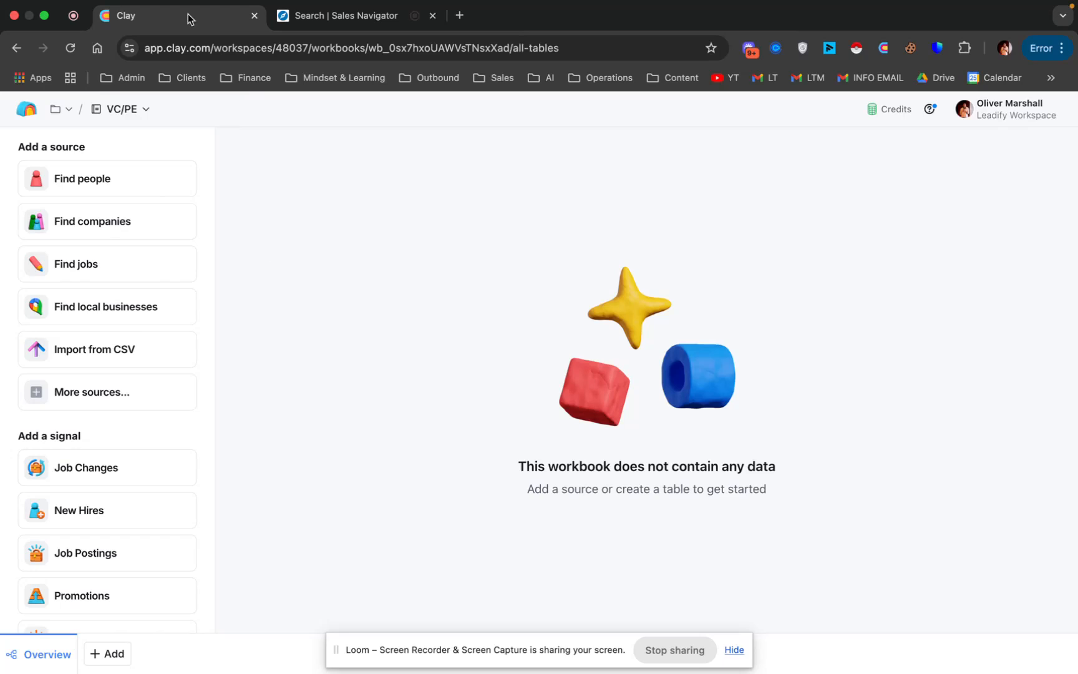
Set up a Find People source from an External List, using the copied Sales Navigator search URL as the query URL.
{"action": "left_click", "coordinate": [100, 180]}
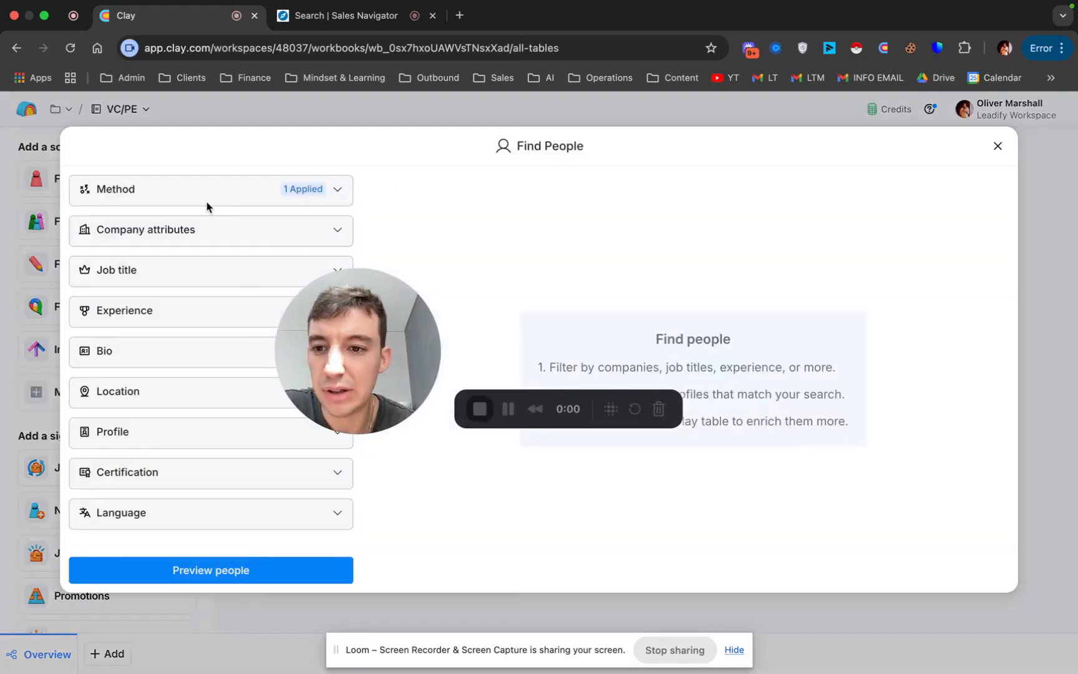
{"action": "left_click", "coordinate": [150, 197]}
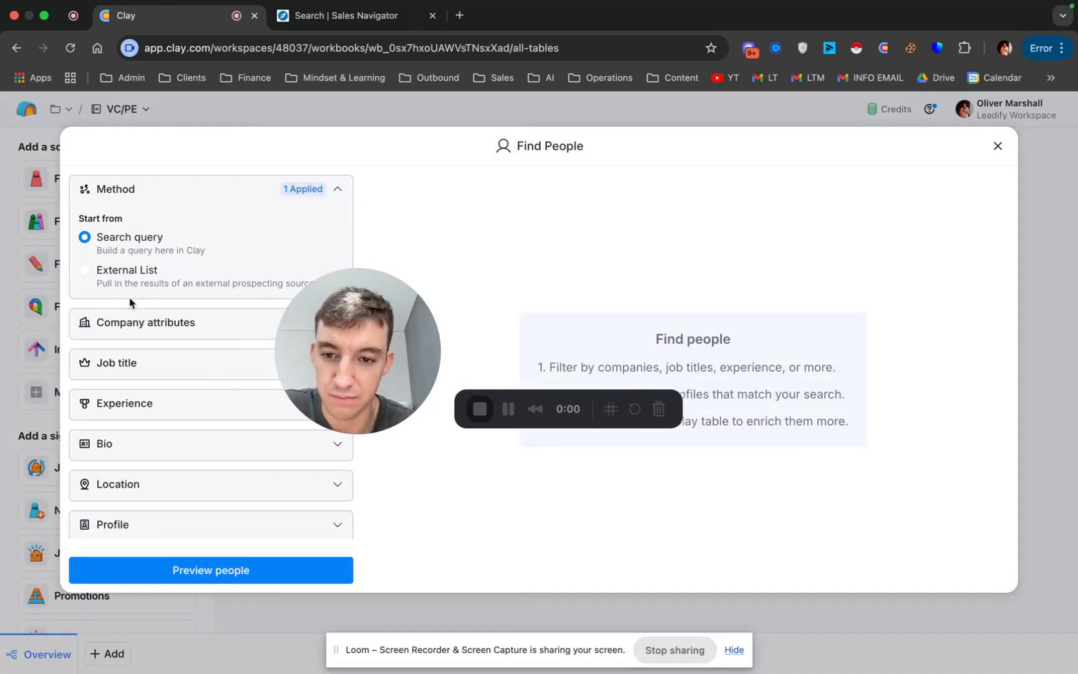
{"action": "left_click", "coordinate": [84, 269]}
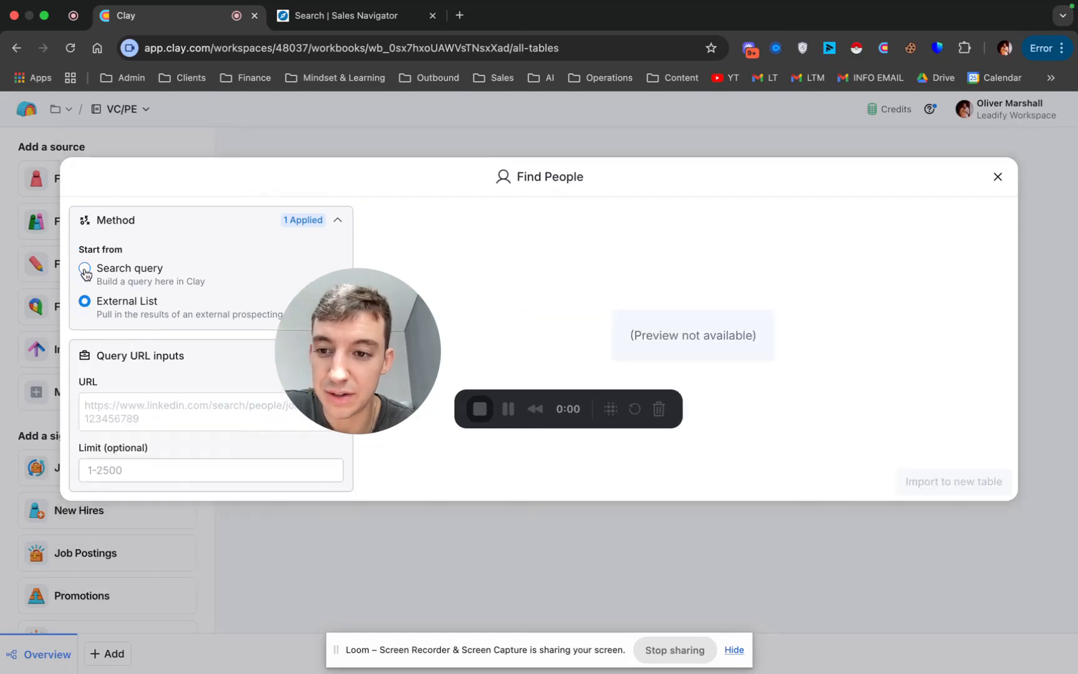
{"action": "left_click", "coordinate": [170, 409]}
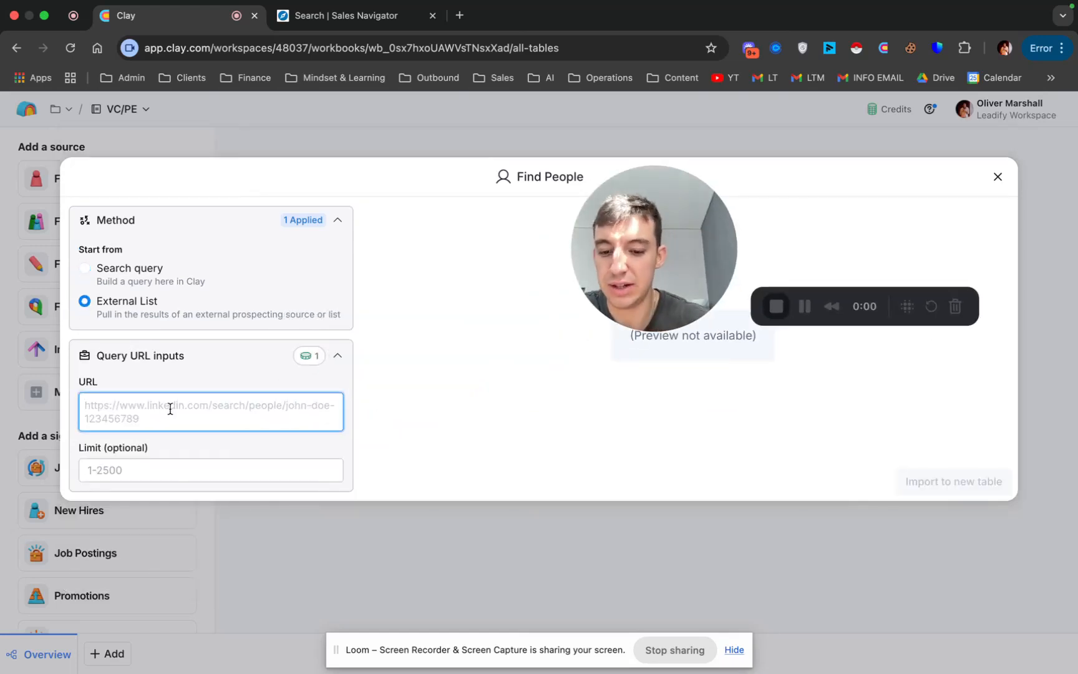
{"action": "key", "text": "super+v"}
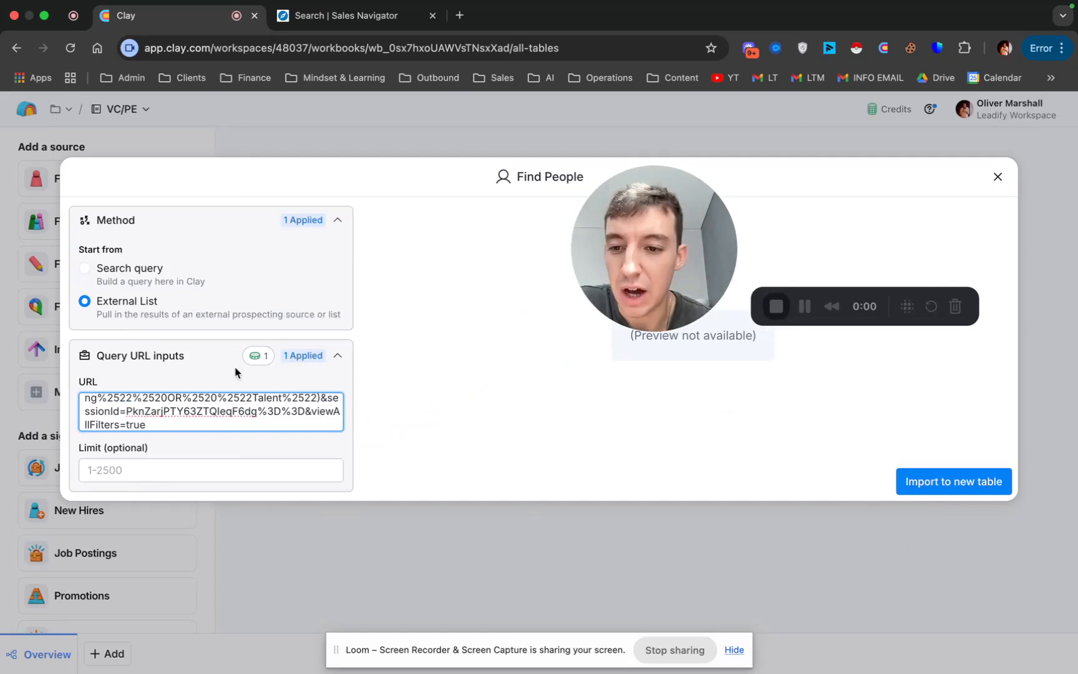
{"action": "mouse_move", "coordinate": [256, 357]}
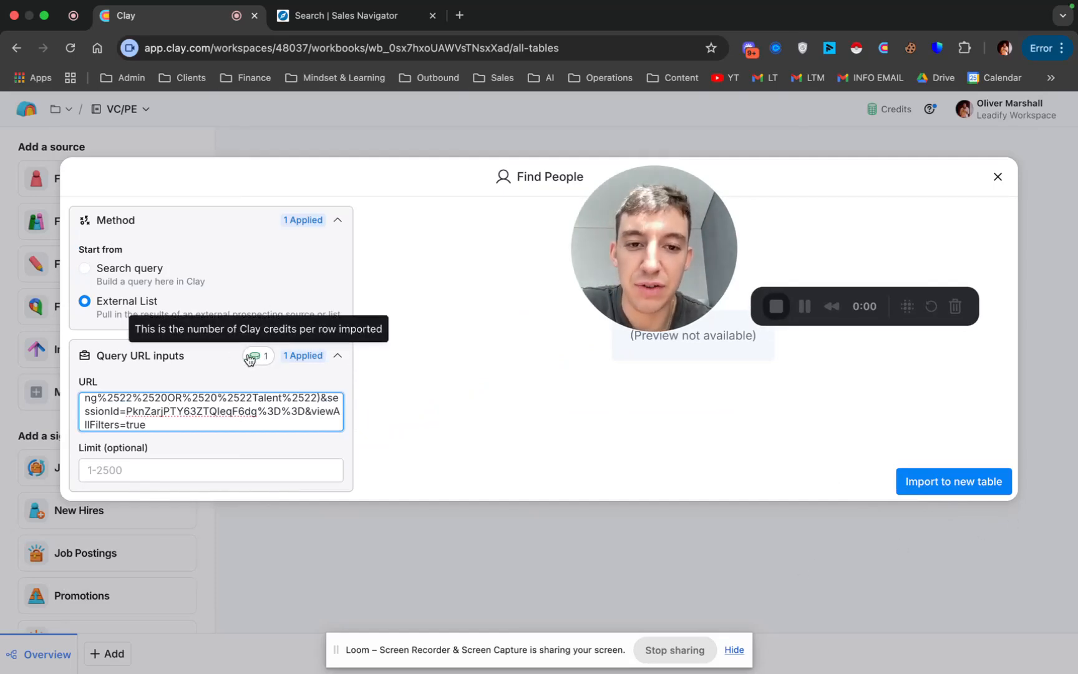
Check the number of lead results in Sales Navigator, then reread the full query URL entered in Clay's Find People source.
{"action": "left_click", "coordinate": [312, 16]}
{"action": "left_click_drag", "start_coordinate": [1012, 220], "coordinate": [1046, 221]}
{"action": "left_click", "coordinate": [1046, 221]}
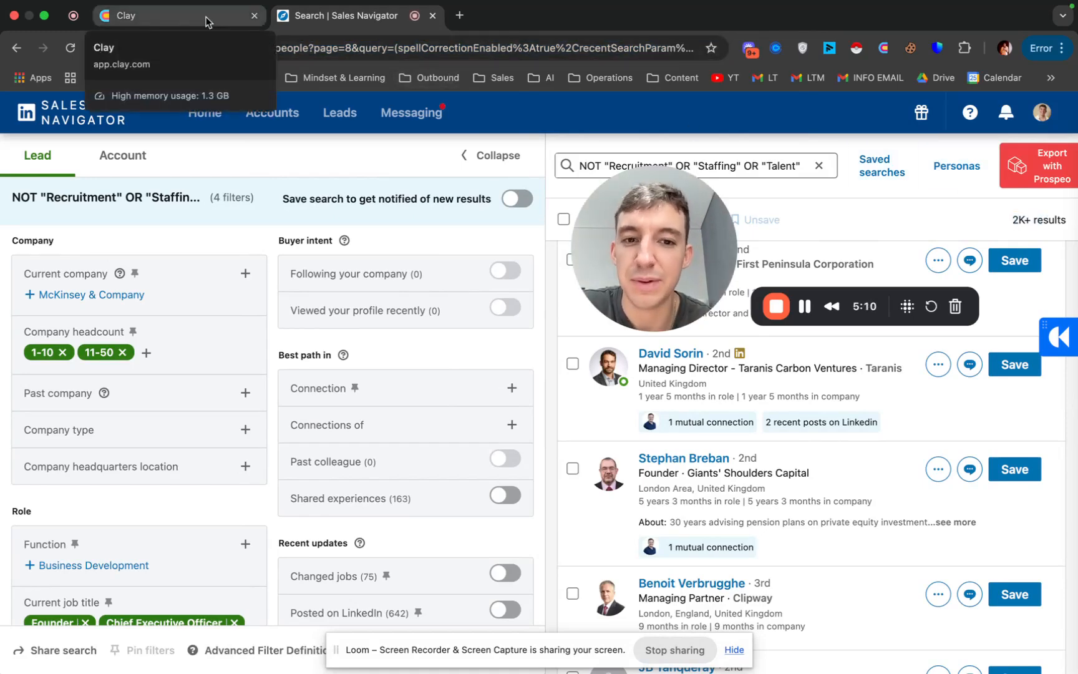
{"action": "left_click", "coordinate": [202, 18]}
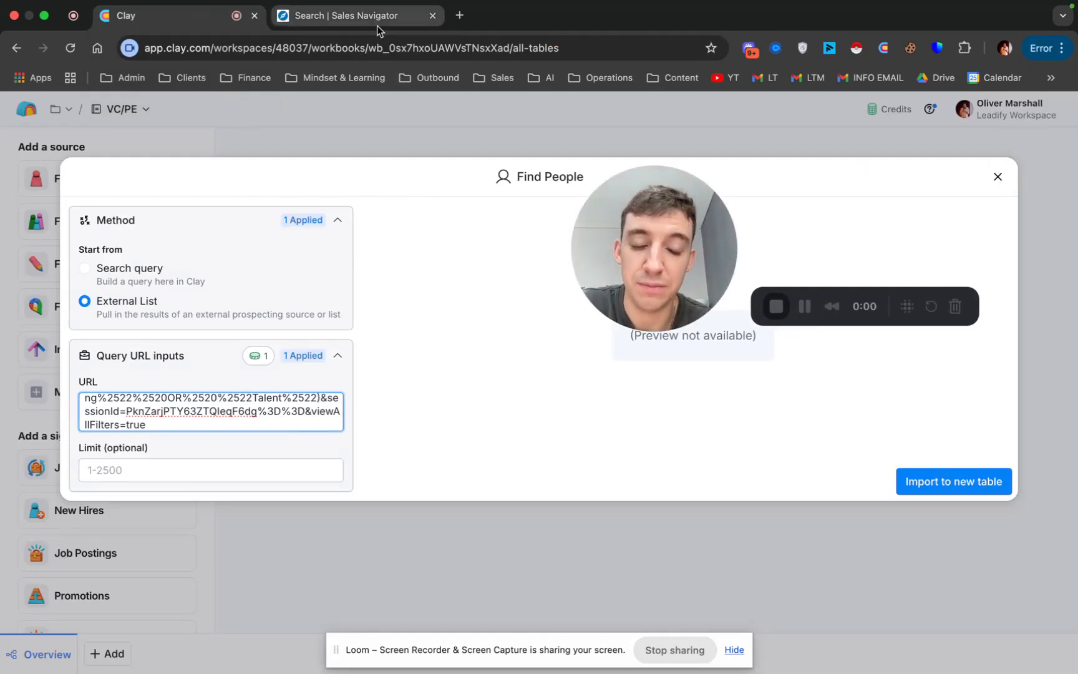
{"action": "scroll", "coordinate": [237, 414], "scroll_direction": "up", "scroll_amount": 5}
{"action": "scroll", "coordinate": [237, 414], "scroll_direction": "up", "scroll_amount": 3}
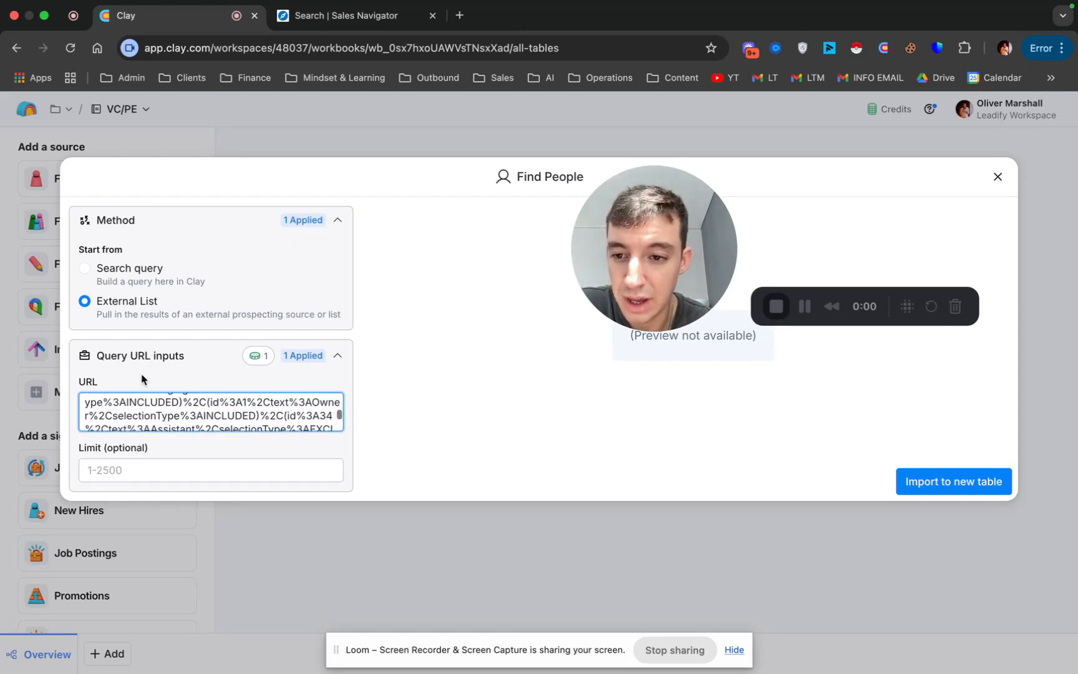
{"action": "scroll", "coordinate": [228, 411], "scroll_direction": "up", "scroll_amount": 5}
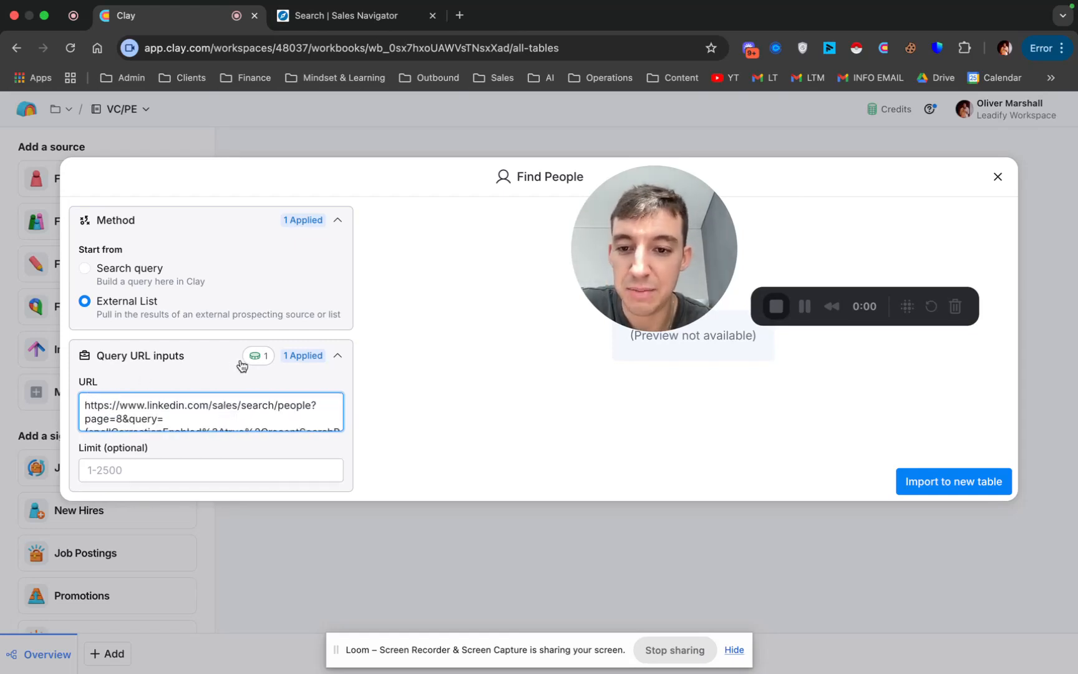
Close the Find People setup in Clay without importing and send the Sales Navigator lead search to Prospeo for export.
{"action": "left_click", "coordinate": [139, 466]}
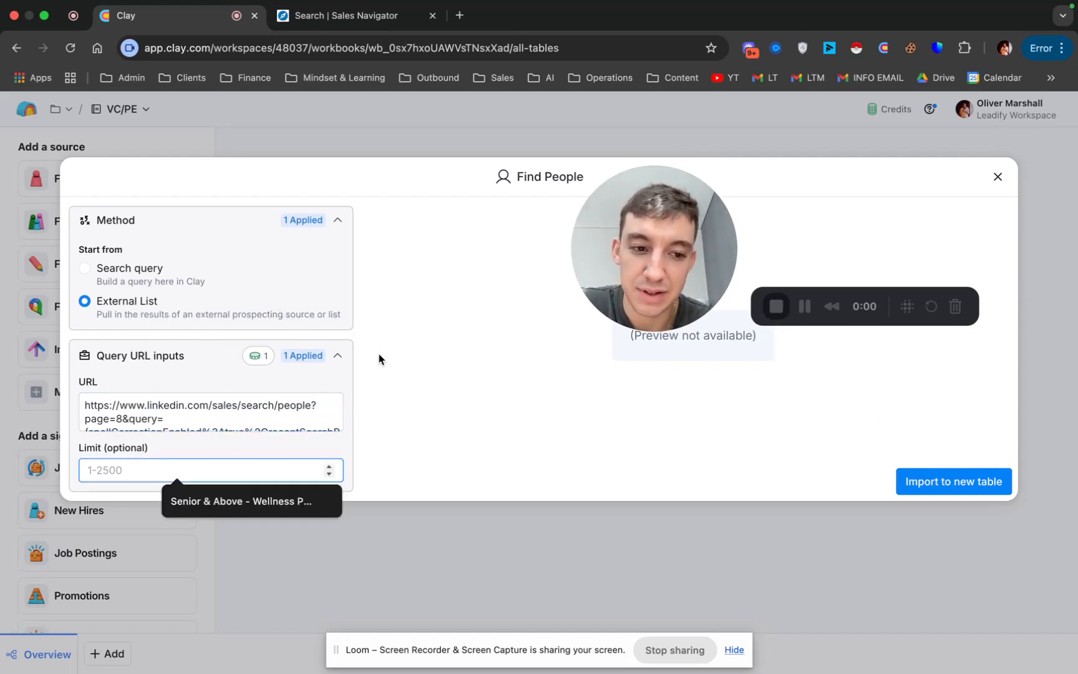
{"action": "left_click", "coordinate": [997, 180]}
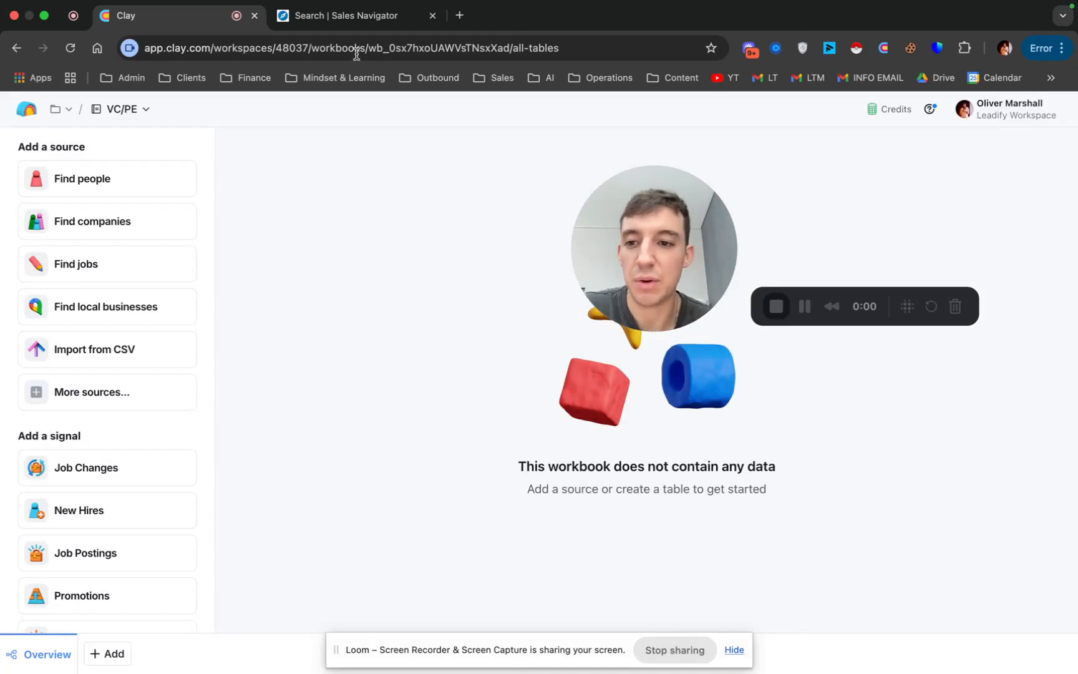
{"action": "left_click", "coordinate": [345, 17]}
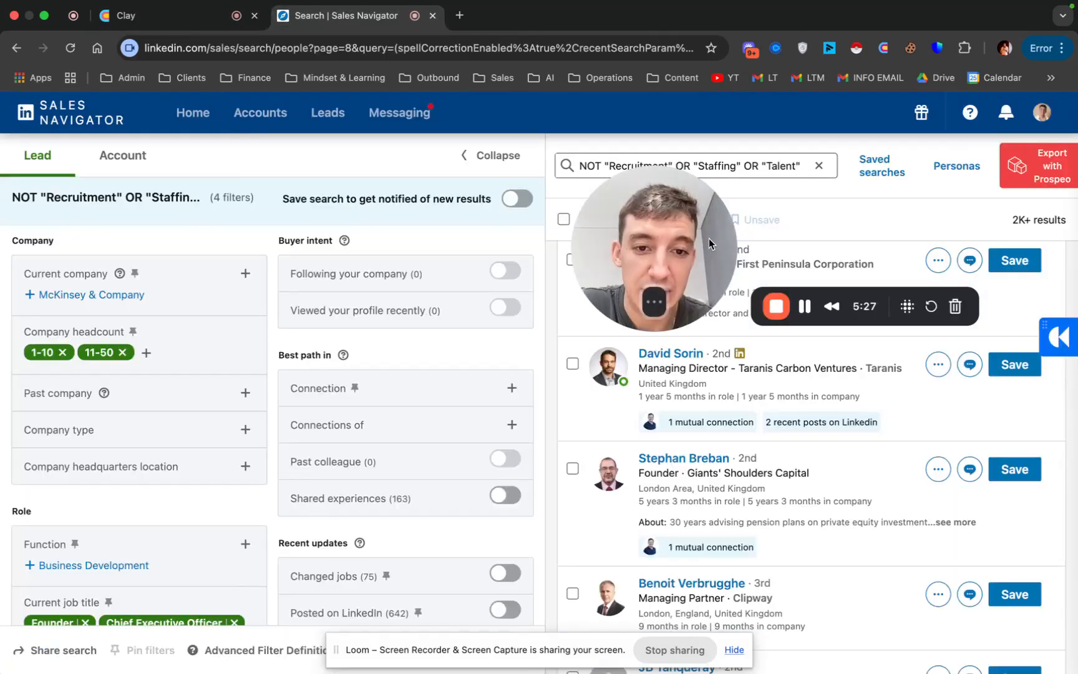
{"action": "left_click_drag", "start_coordinate": [710, 244], "coordinate": [246, 327]}
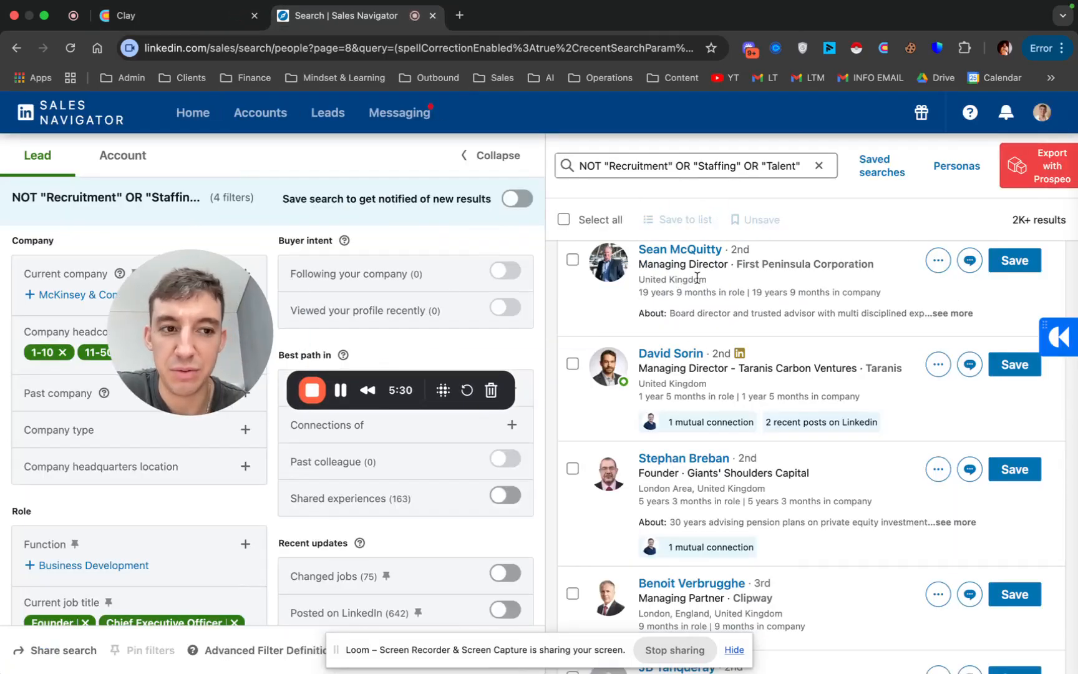
{"action": "left_click", "coordinate": [1043, 178]}
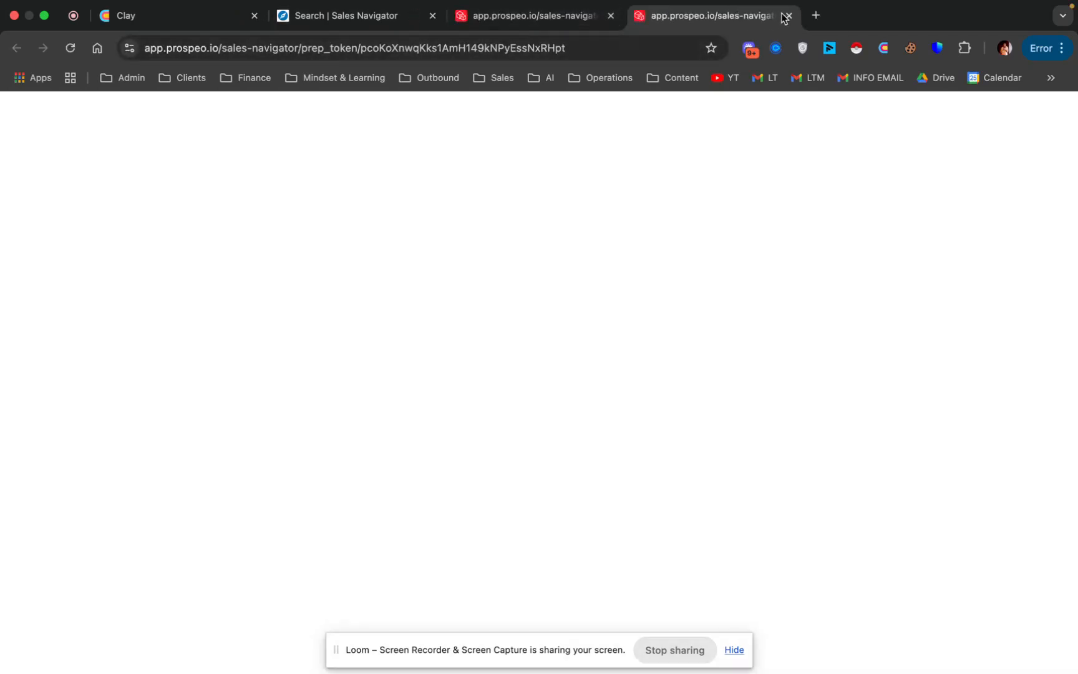
{"action": "left_click", "coordinate": [789, 16]}
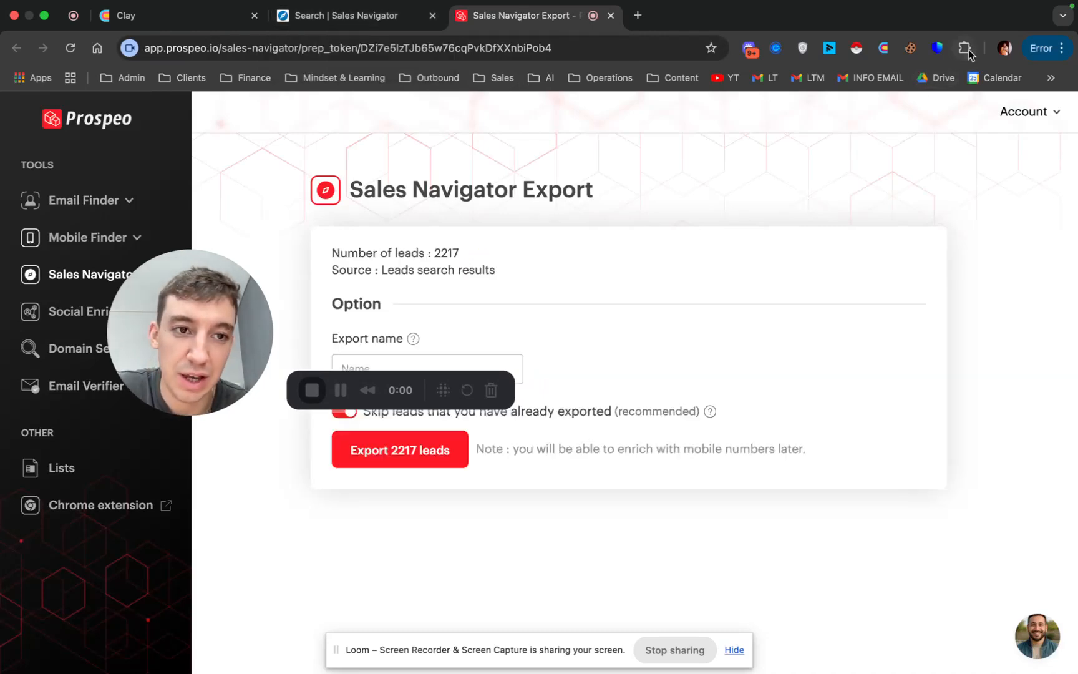
Name the Prospeo export "PE - 1" and start exporting the 2217 leads, skipping those already exported.
{"action": "left_click_drag", "start_coordinate": [215, 320], "coordinate": [117, 488]}
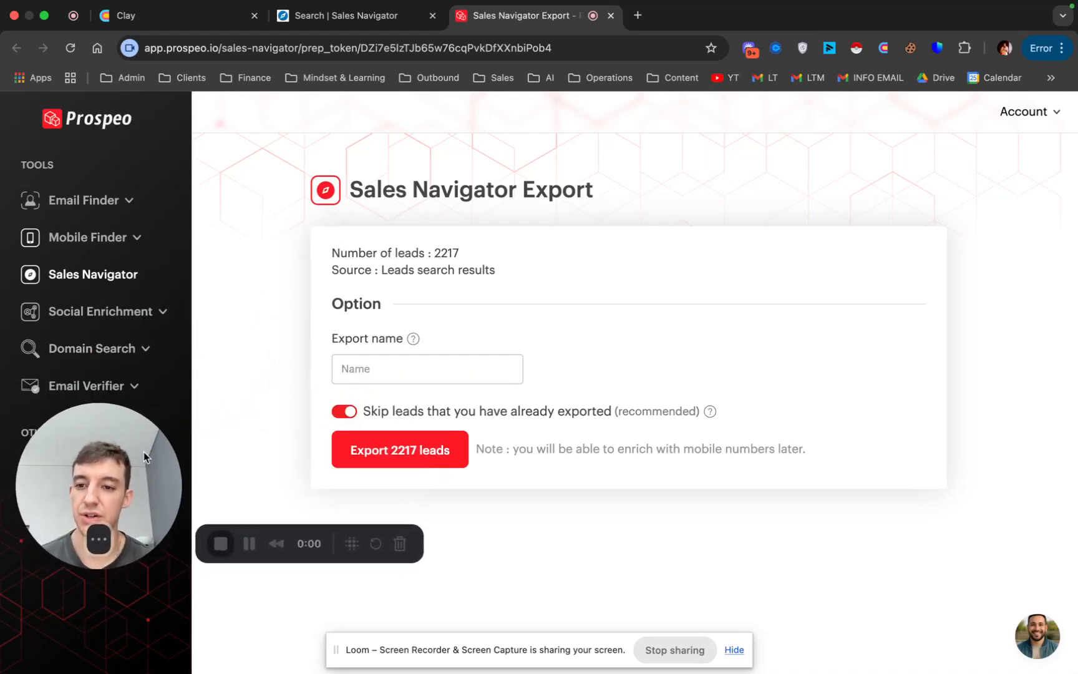
{"action": "left_click", "coordinate": [384, 371]}
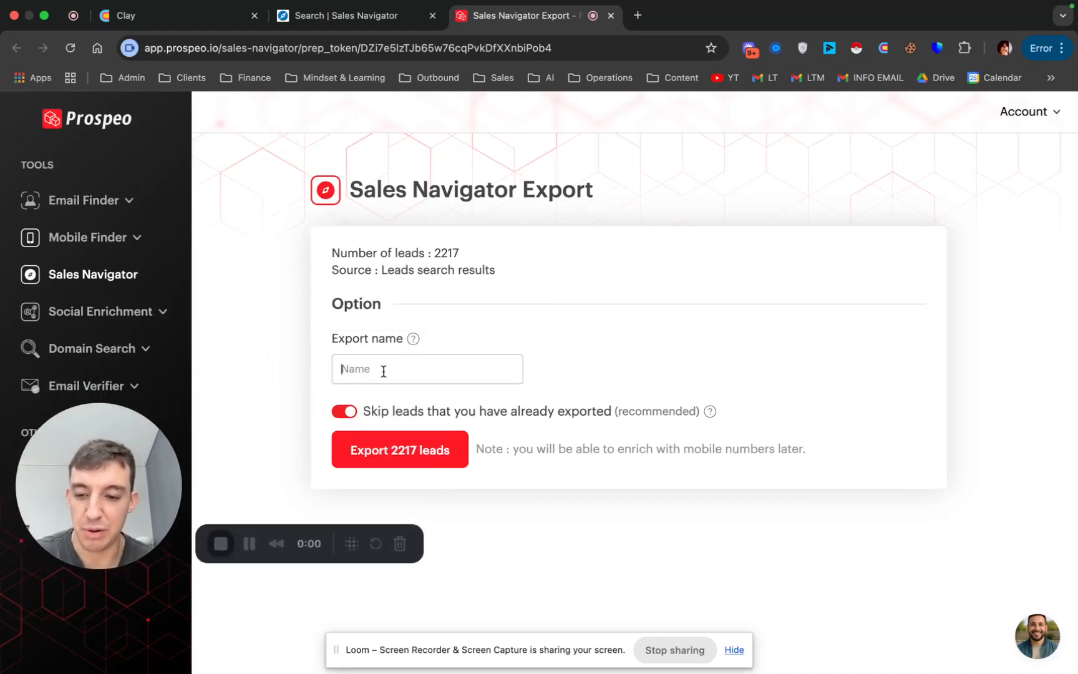
{"action": "type", "text": "PE"}
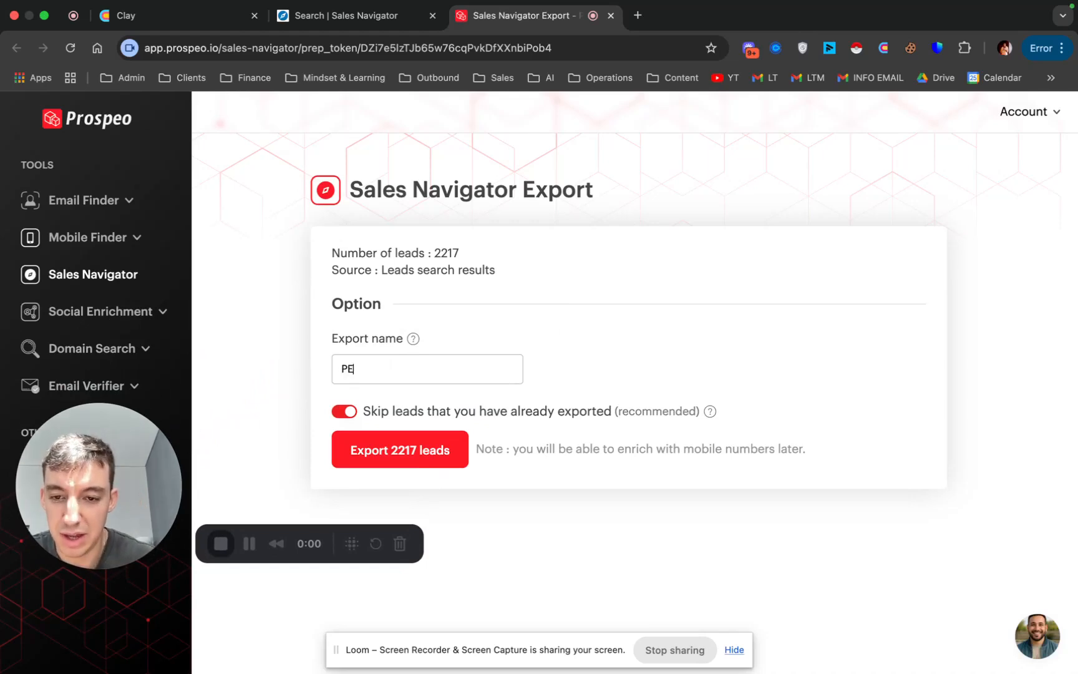
{"action": "type", "text": " - 1"}
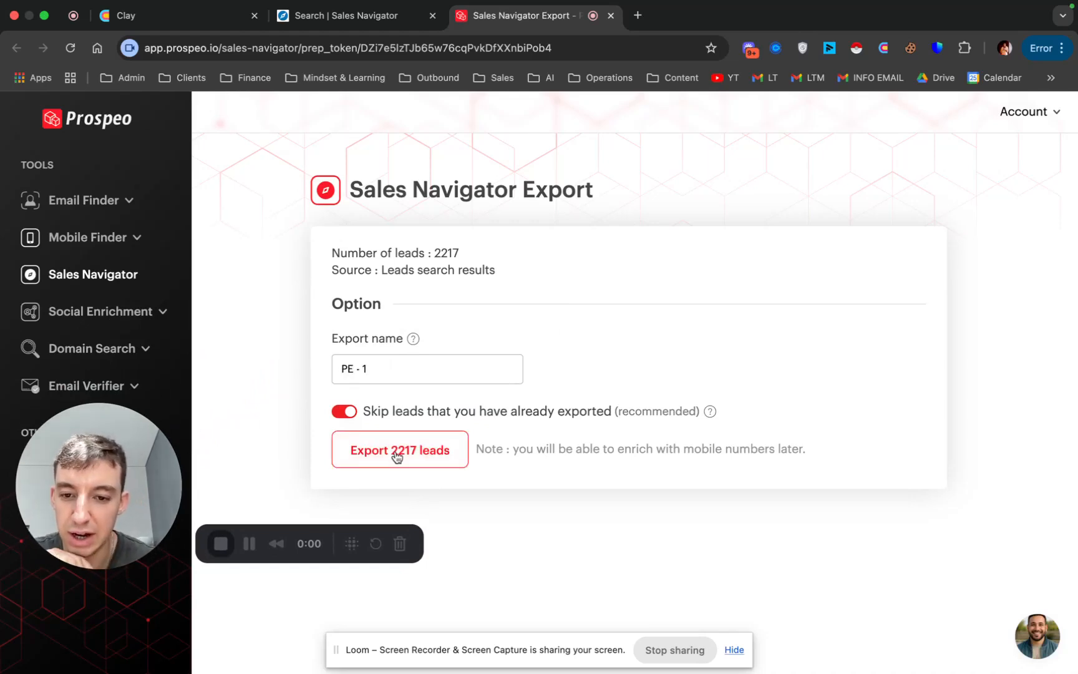
{"action": "left_click", "coordinate": [399, 457]}
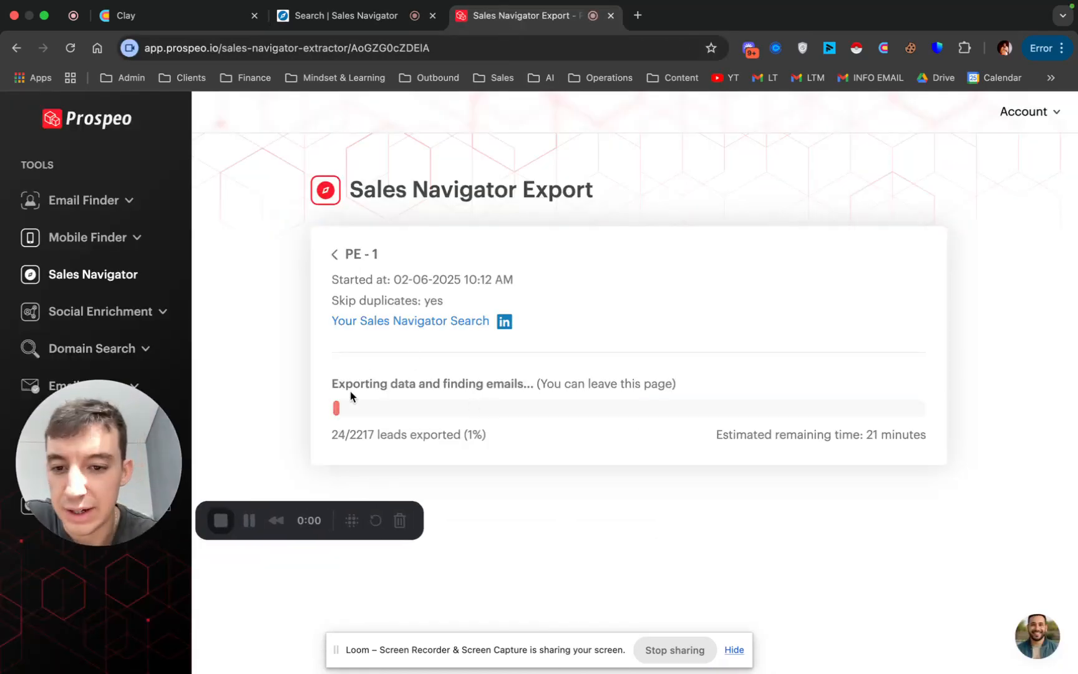
Check the PE - 1 export's progress and remaining time, and read the messages about skipped duplicate leads.
{"action": "left_click_drag", "start_coordinate": [333, 384], "coordinate": [811, 390]}
{"action": "left_click", "coordinate": [813, 411]}
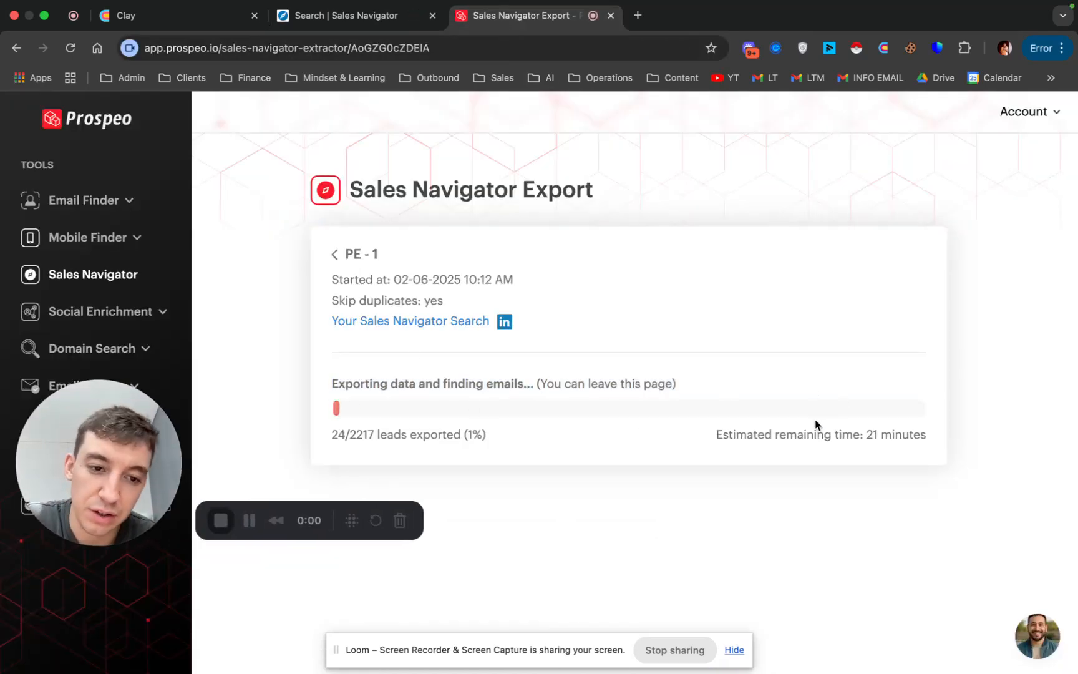
{"action": "left_click_drag", "start_coordinate": [868, 441], "coordinate": [909, 439]}
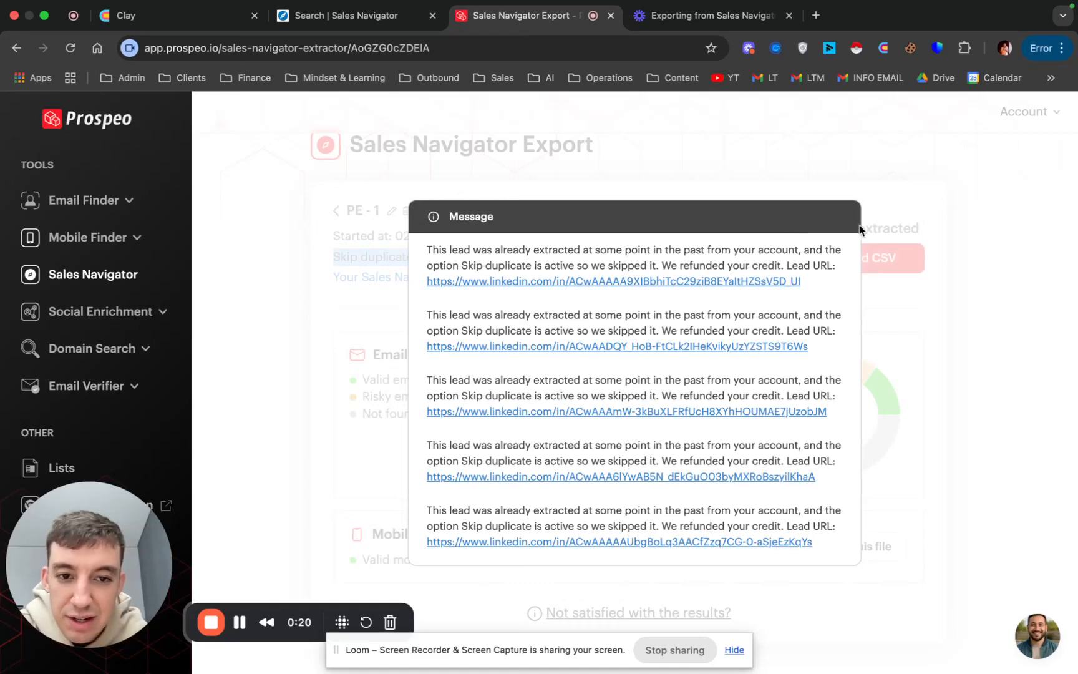
{"action": "left_click", "coordinate": [898, 217]}
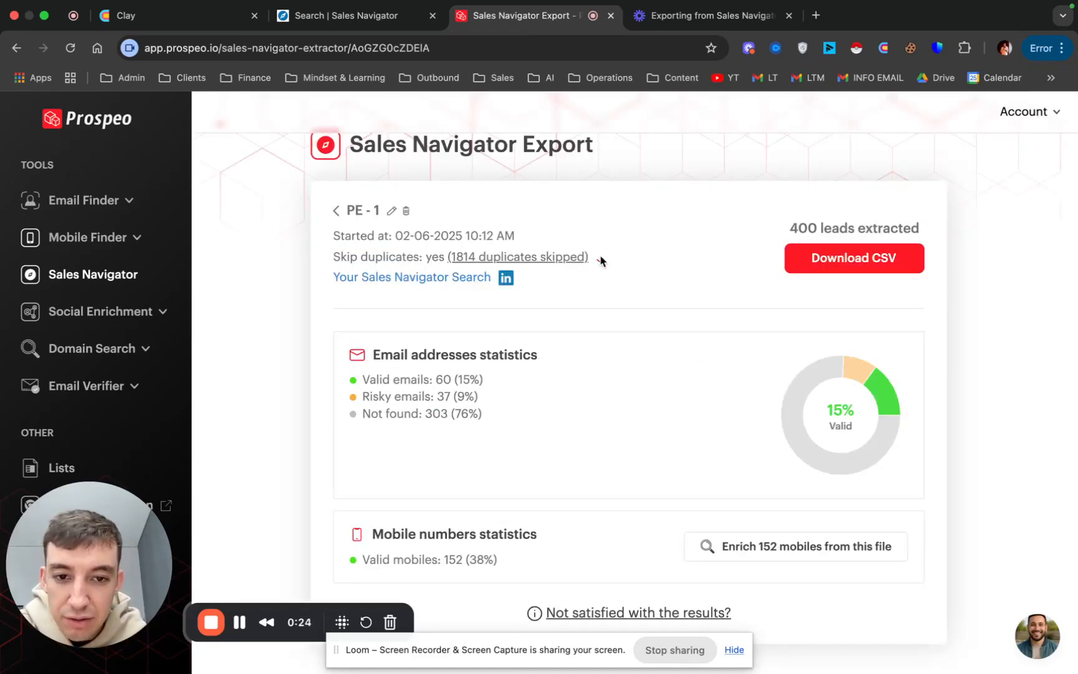
{"action": "left_click_drag", "start_coordinate": [430, 250], "coordinate": [769, 243]}
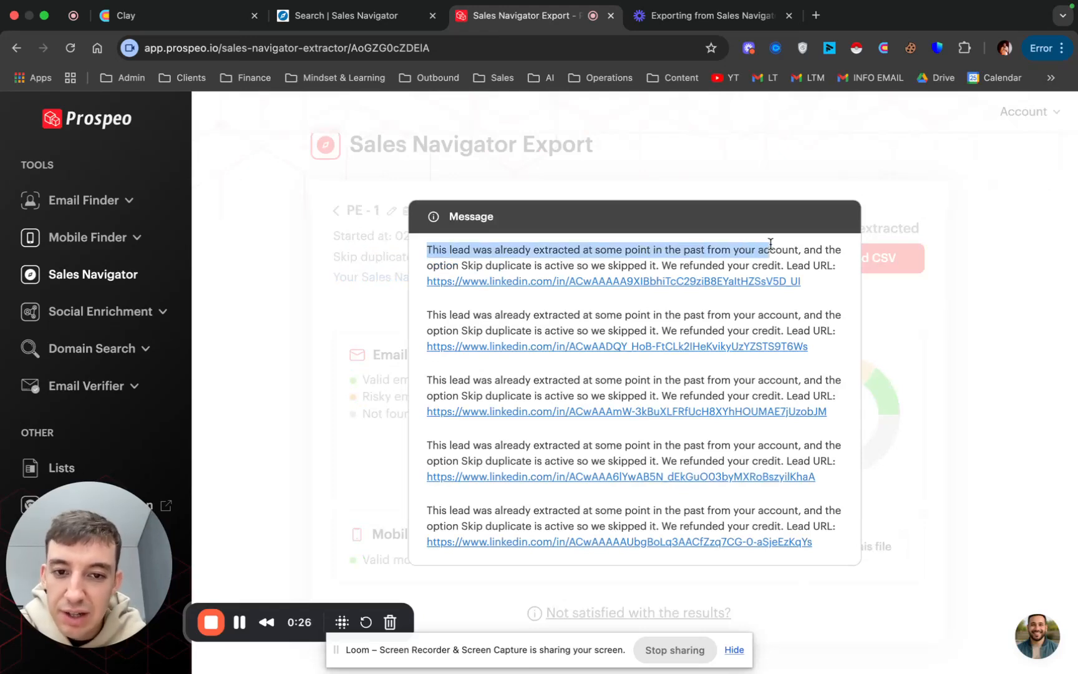
{"action": "left_click", "coordinate": [606, 248]}
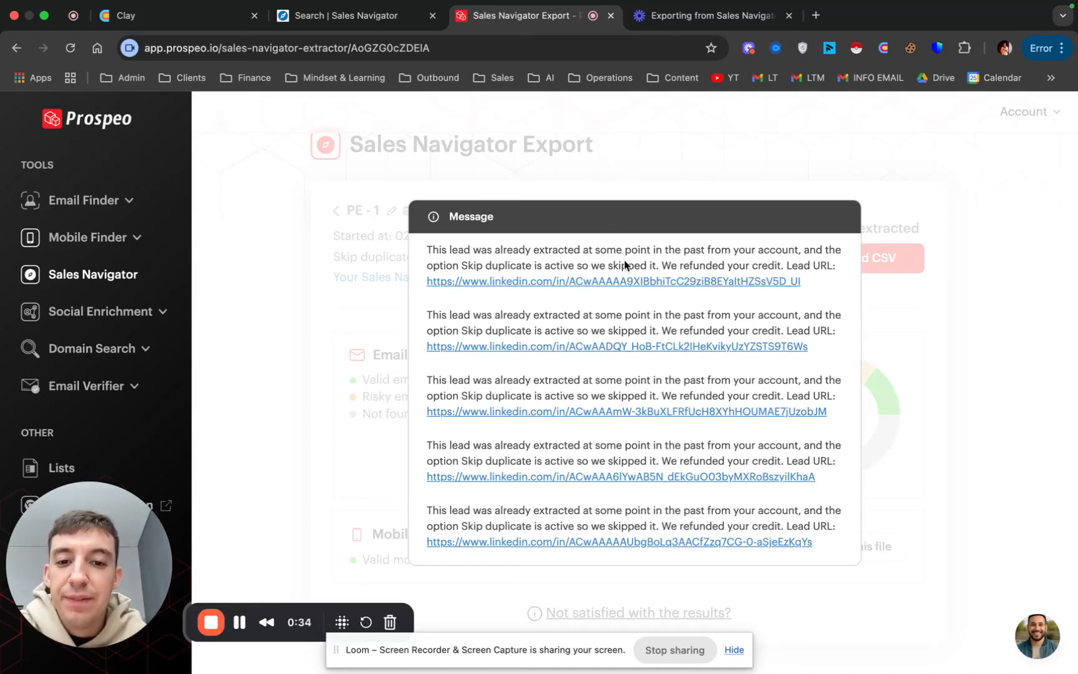
{"action": "left_click", "coordinate": [643, 178]}
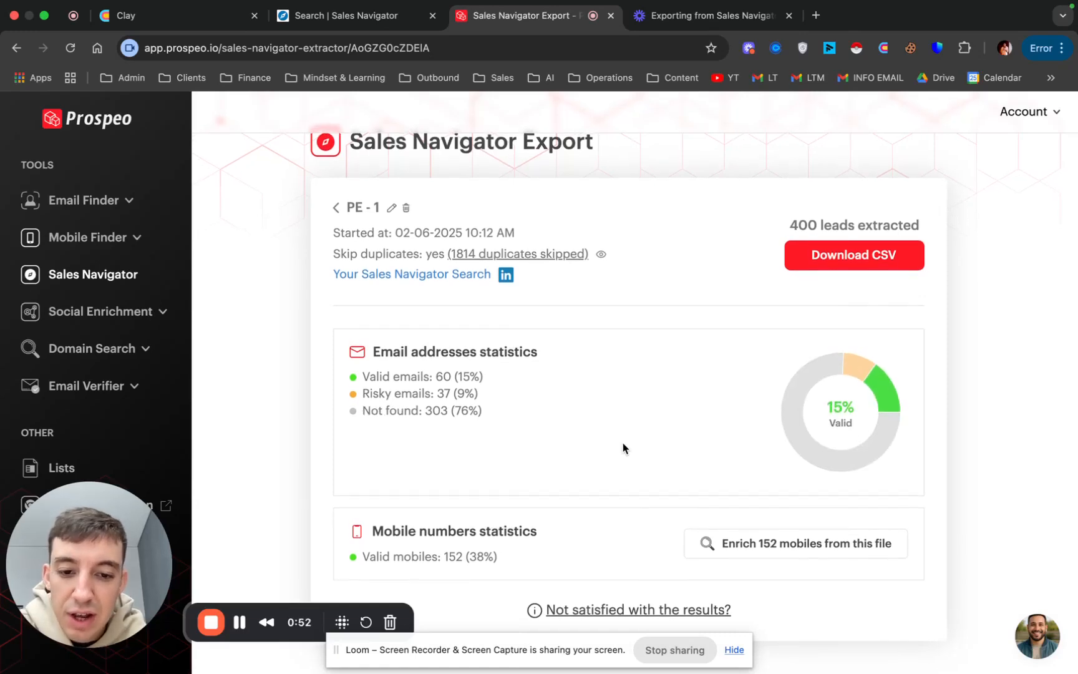
{"action": "scroll", "coordinate": [622, 448], "scroll_direction": "up", "scroll_amount": 2}
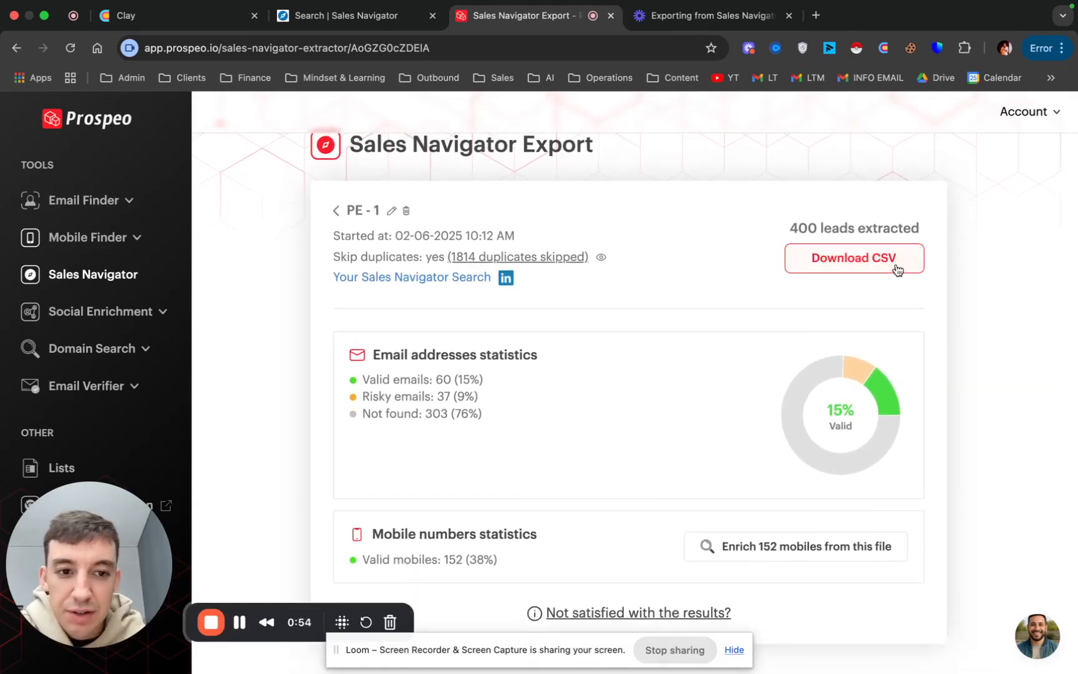
Download the full PE - 1 lead list as a CSV and import that file into the VC/PE workbook in Clay.
{"action": "left_click", "coordinate": [848, 266]}
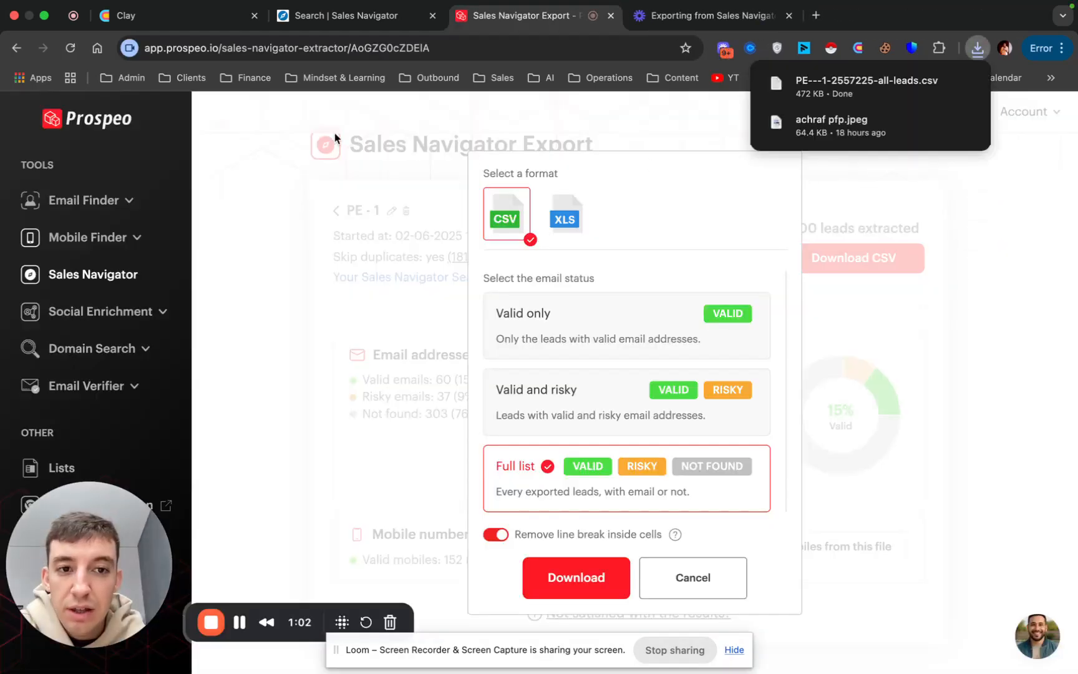
{"action": "left_click", "coordinate": [186, 18]}
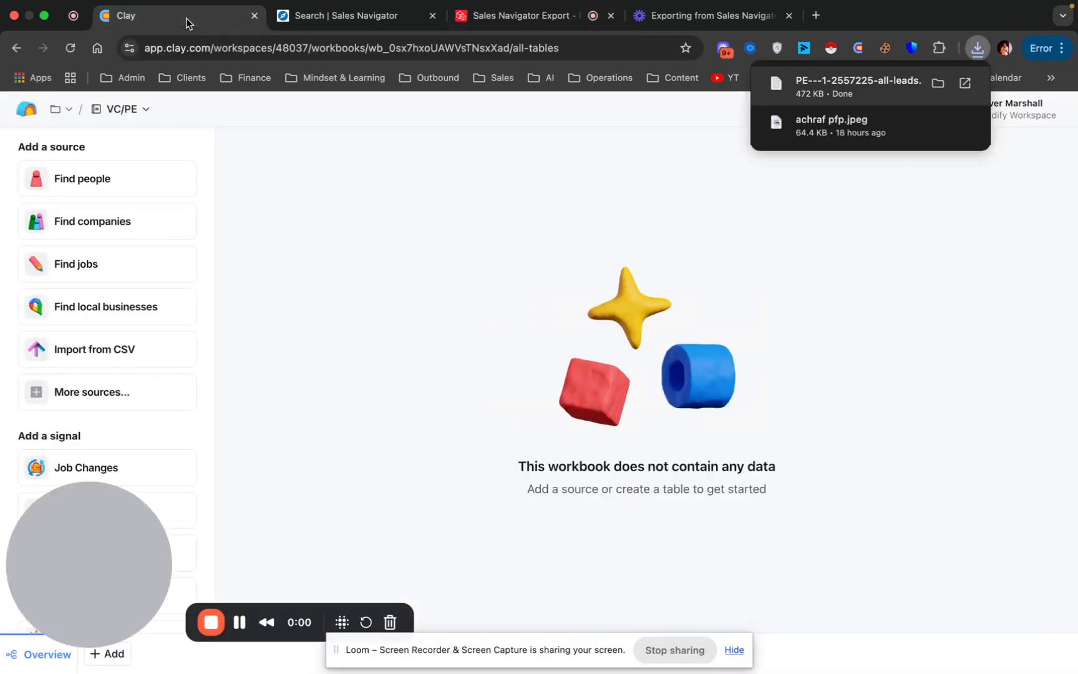
{"action": "left_click", "coordinate": [105, 353]}
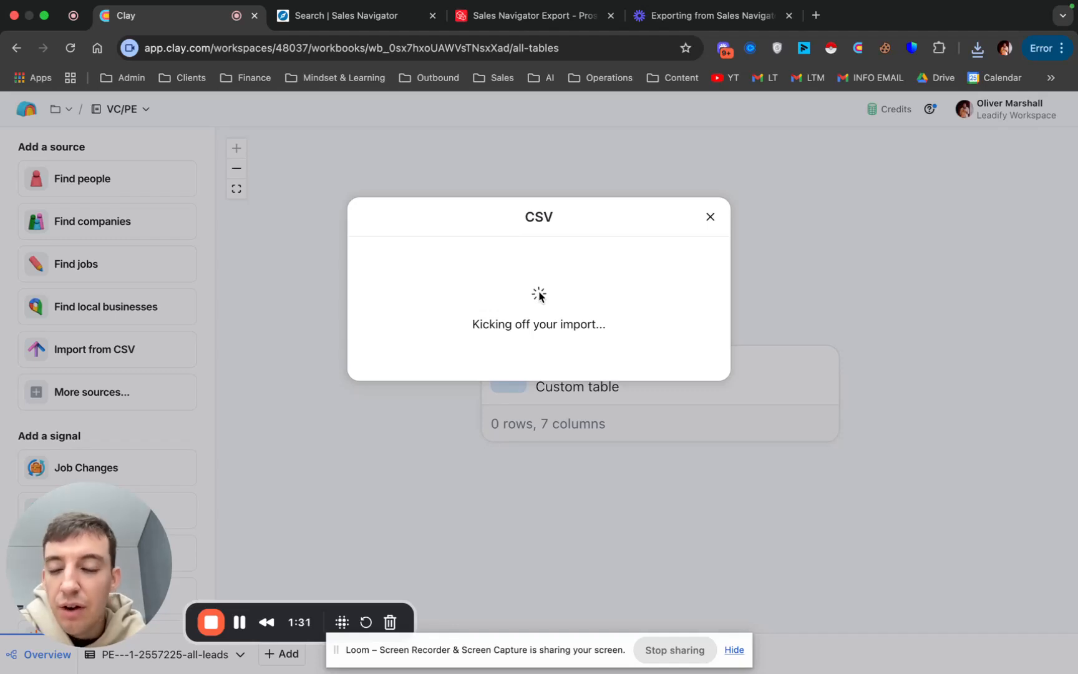
Dismiss Prospeo's download options, glance at the Sales Navigator search and open the imported all-leads table in Clay.
{"action": "left_click", "coordinate": [521, 17]}
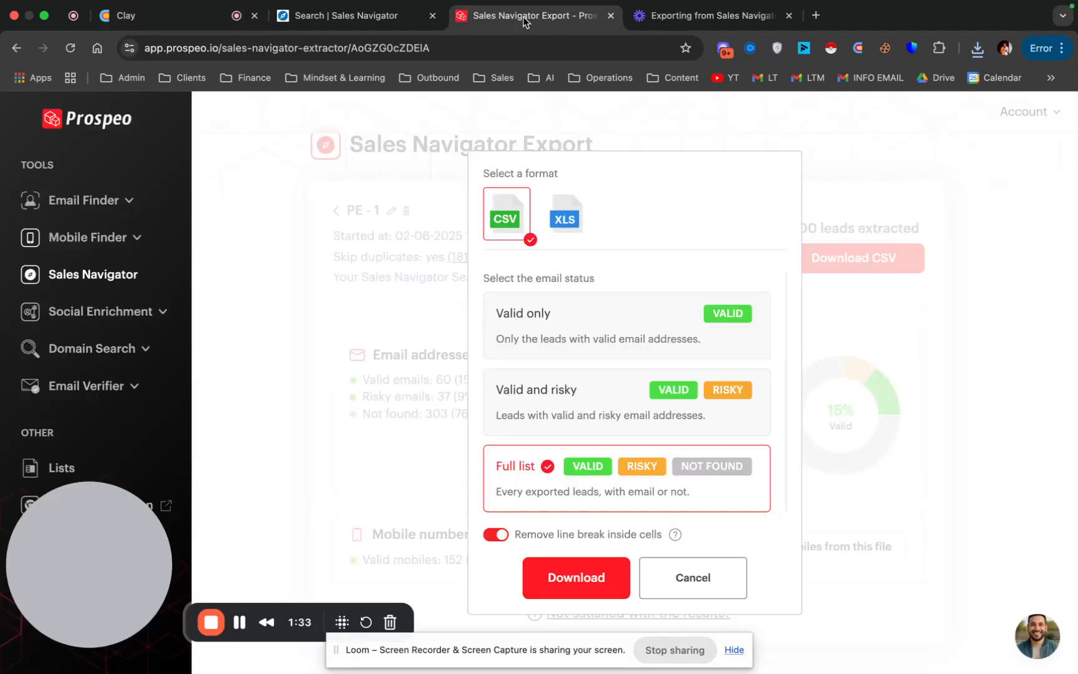
{"action": "left_click", "coordinate": [691, 577]}
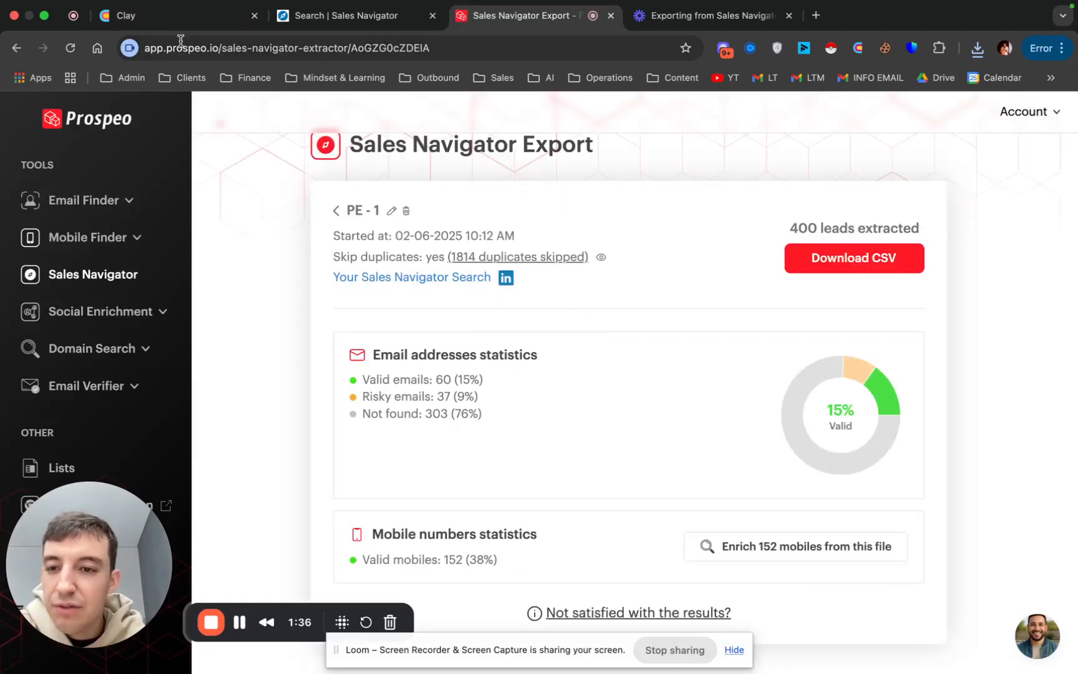
{"action": "left_click", "coordinate": [360, 17]}
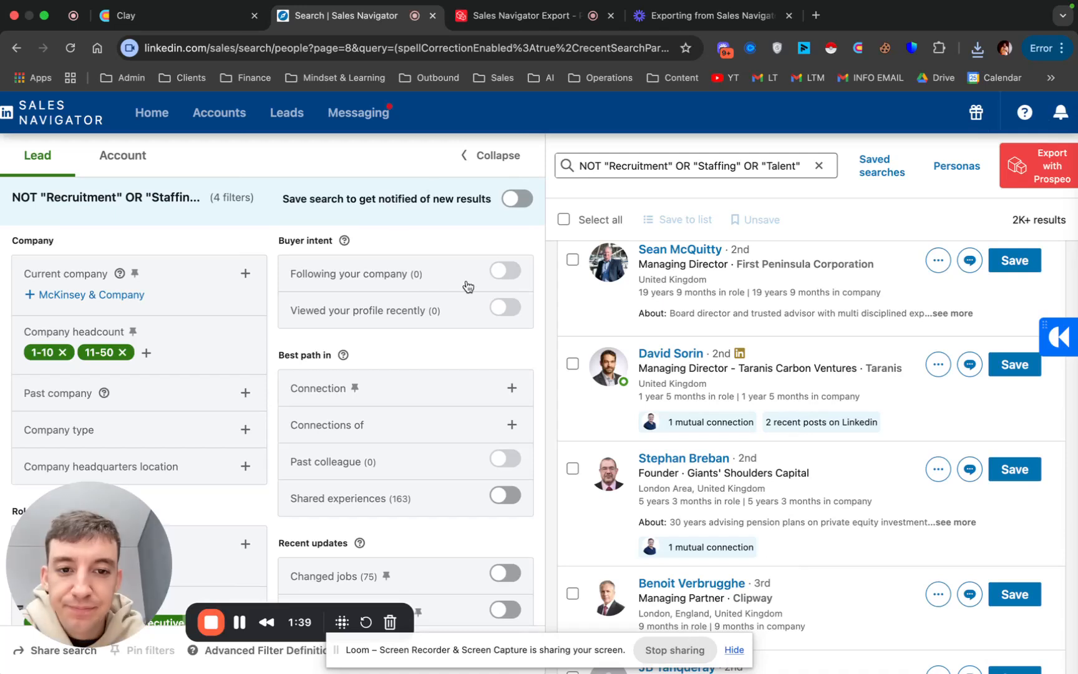
{"action": "left_click", "coordinate": [210, 20]}
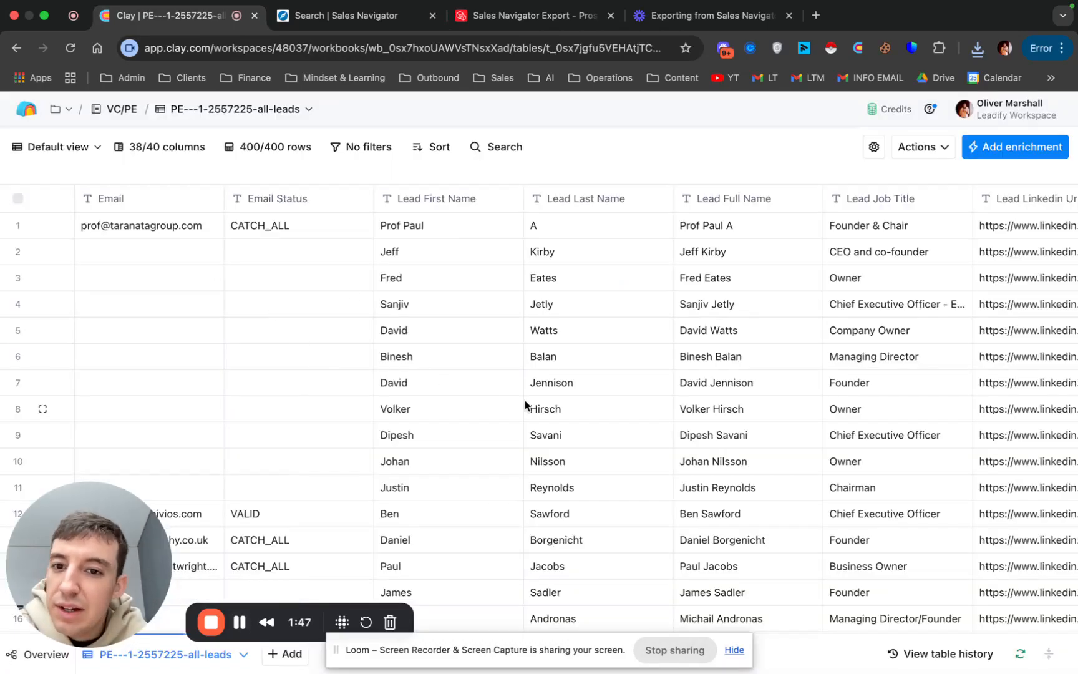
Look across all columns of the imported leads table, from the email fields to the company location fields.
{"action": "scroll", "coordinate": [525, 404], "scroll_direction": "right", "scroll_amount": 10}
{"action": "scroll", "coordinate": [525, 404], "scroll_direction": "left", "scroll_amount": 10}
{"action": "scroll", "coordinate": [524, 405], "scroll_direction": "right", "scroll_amount": 15}
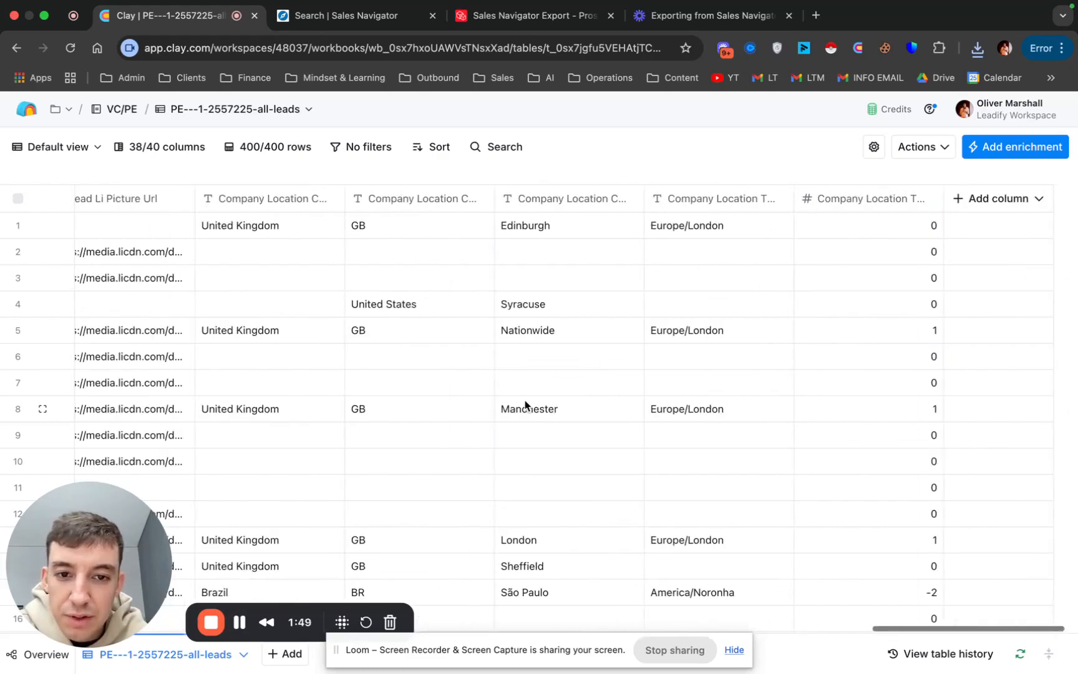
{"action": "scroll", "coordinate": [525, 404], "scroll_direction": "left", "scroll_amount": 10}
{"action": "scroll", "coordinate": [525, 405], "scroll_direction": "right", "scroll_amount": 3}
{"action": "scroll", "coordinate": [524, 405], "scroll_direction": "left", "scroll_amount": 10}
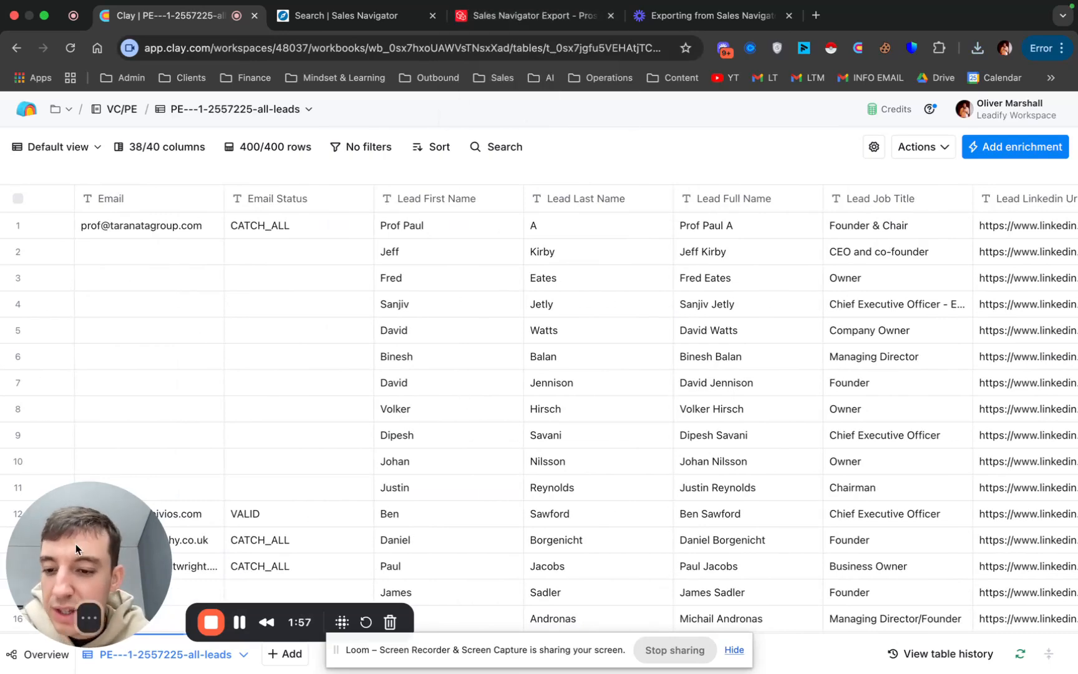
Examine the company name, domain, website, size, industry and LinkedIn columns of the imported leads.
{"action": "left_click_drag", "start_coordinate": [76, 544], "coordinate": [73, 462]}
{"action": "scroll", "coordinate": [457, 325], "scroll_direction": "right", "scroll_amount": 10}
{"action": "scroll", "coordinate": [617, 290], "scroll_direction": "right", "scroll_amount": 9}
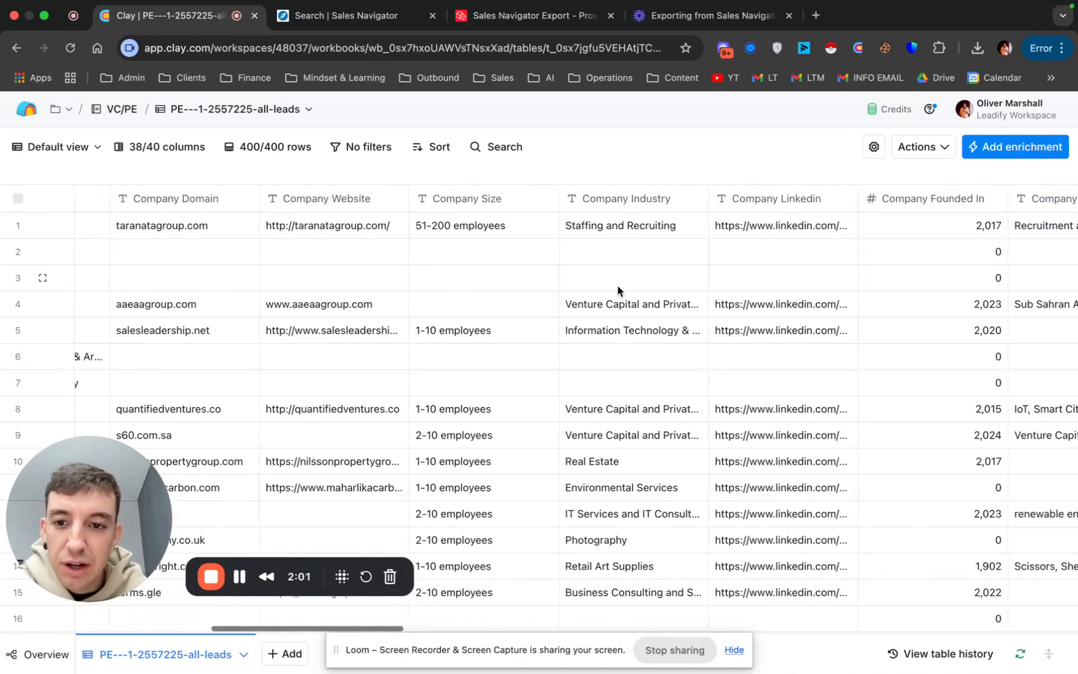
{"action": "scroll", "coordinate": [618, 290], "scroll_direction": "left", "scroll_amount": 3}
{"action": "scroll", "coordinate": [618, 290], "scroll_direction": "down", "scroll_amount": 5}
{"action": "scroll", "coordinate": [618, 290], "scroll_direction": "up", "scroll_amount": 1}
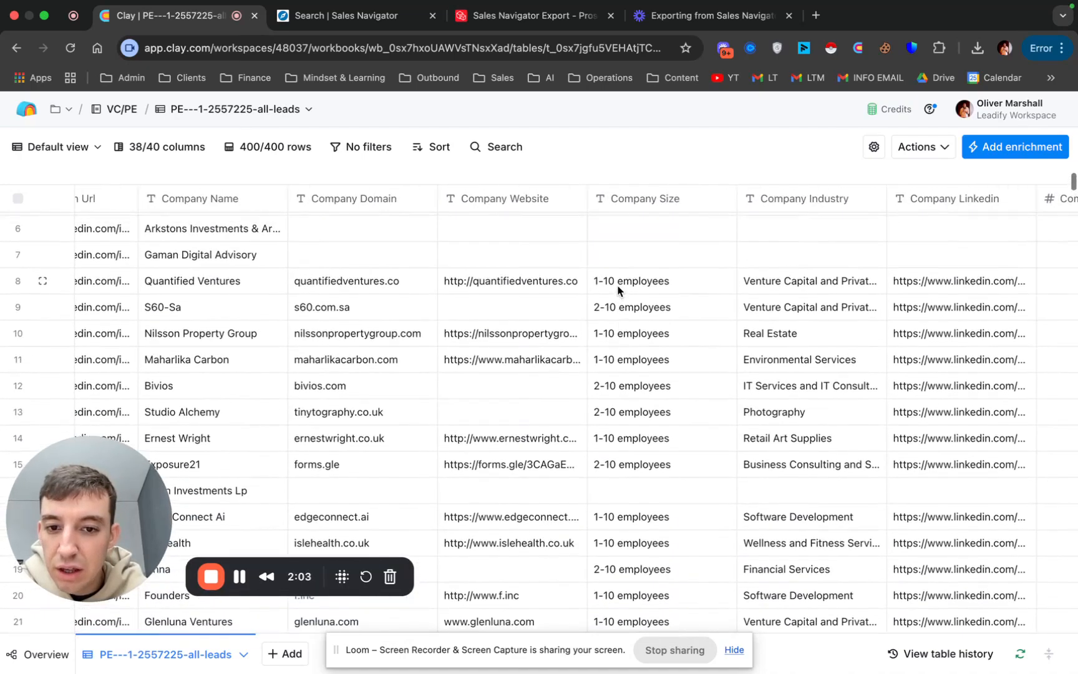
{"action": "scroll", "coordinate": [617, 290], "scroll_direction": "left", "scroll_amount": 3}
{"action": "scroll", "coordinate": [617, 290], "scroll_direction": "right", "scroll_amount": 3}
{"action": "scroll", "coordinate": [618, 290], "scroll_direction": "up", "scroll_amount": 3}
{"action": "scroll", "coordinate": [618, 290], "scroll_direction": "right", "scroll_amount": 5}
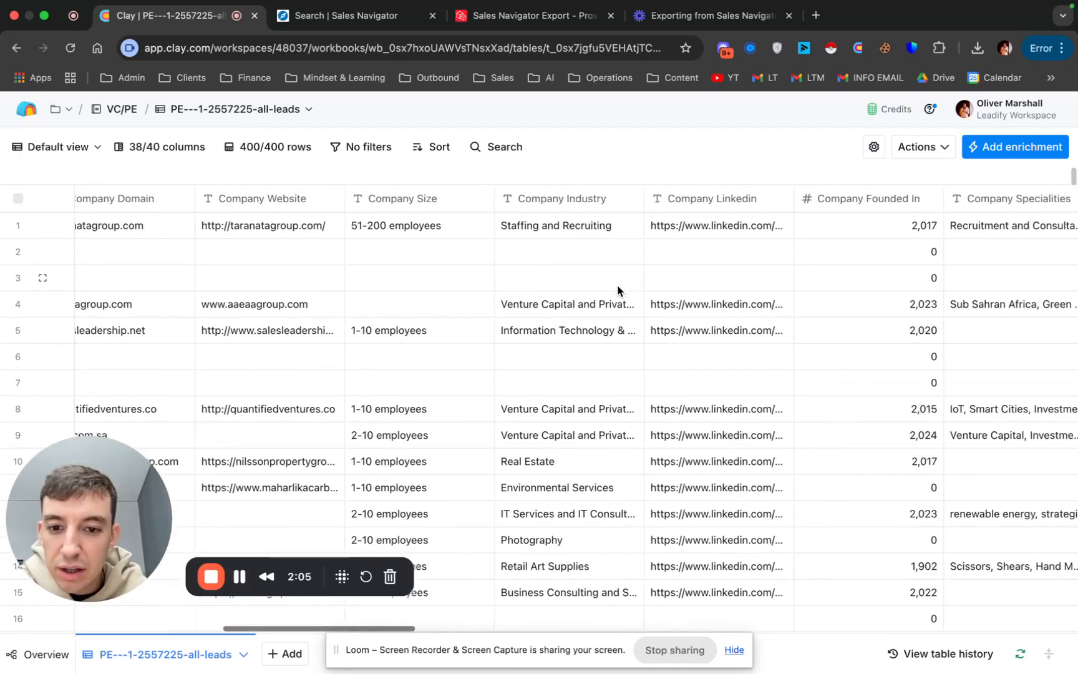
{"action": "scroll", "coordinate": [618, 291], "scroll_direction": "right", "scroll_amount": 9}
{"action": "scroll", "coordinate": [618, 291], "scroll_direction": "right", "scroll_amount": 1}
{"action": "scroll", "coordinate": [617, 291], "scroll_direction": "left", "scroll_amount": 20}
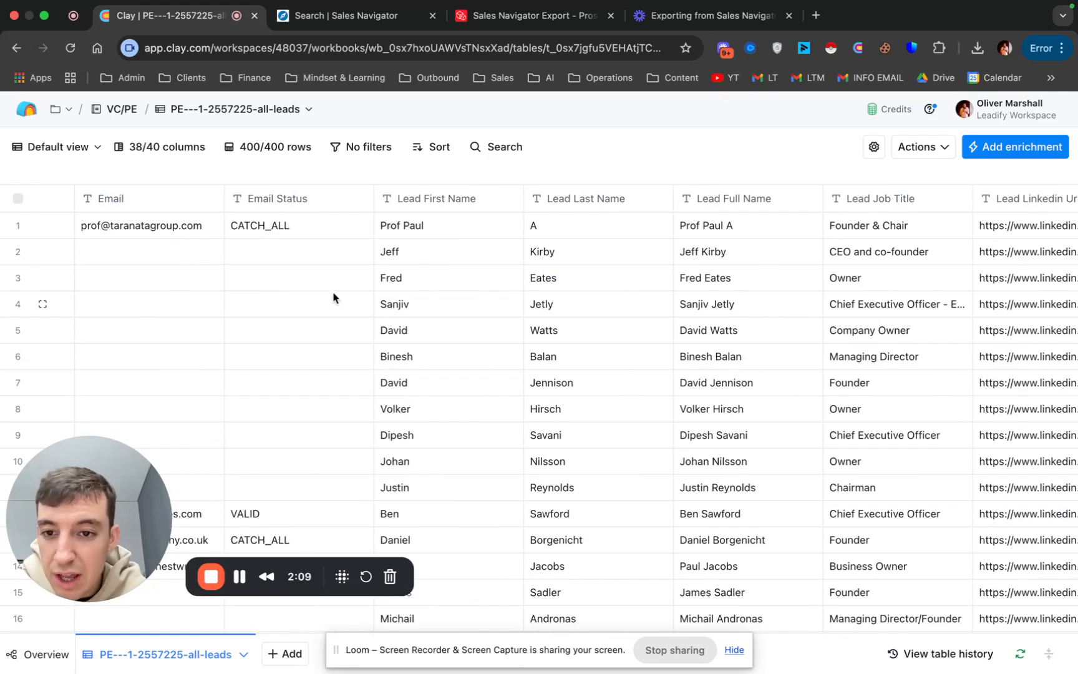
Check the Email Status values of the imported leads and look across the lead, company and location columns.
{"action": "scroll", "coordinate": [325, 318], "scroll_direction": "down", "scroll_amount": 4}
{"action": "left_click", "coordinate": [312, 442]}
{"action": "left_click", "coordinate": [291, 464]}
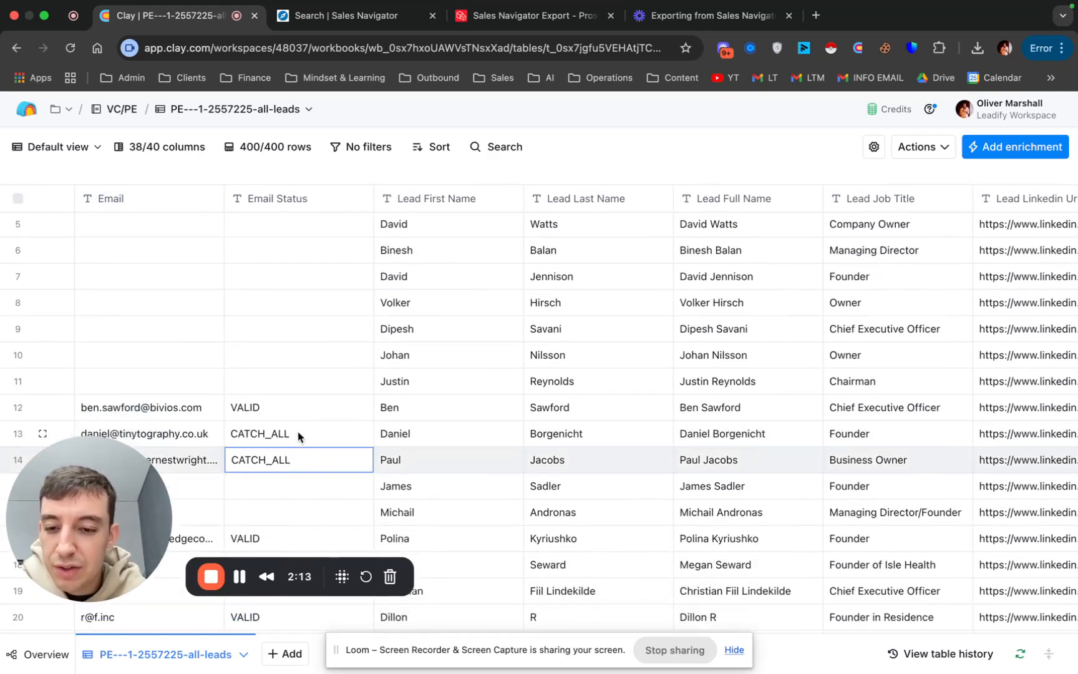
{"action": "scroll", "coordinate": [327, 247], "scroll_direction": "up", "scroll_amount": 4}
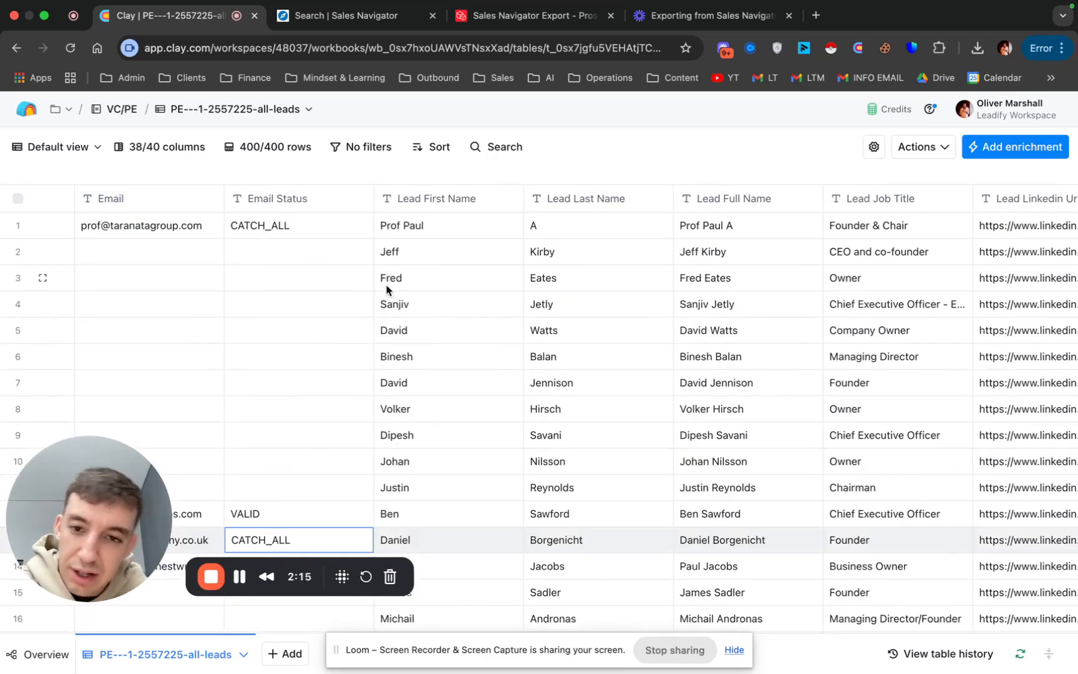
{"action": "scroll", "coordinate": [511, 322], "scroll_direction": "right", "scroll_amount": 6}
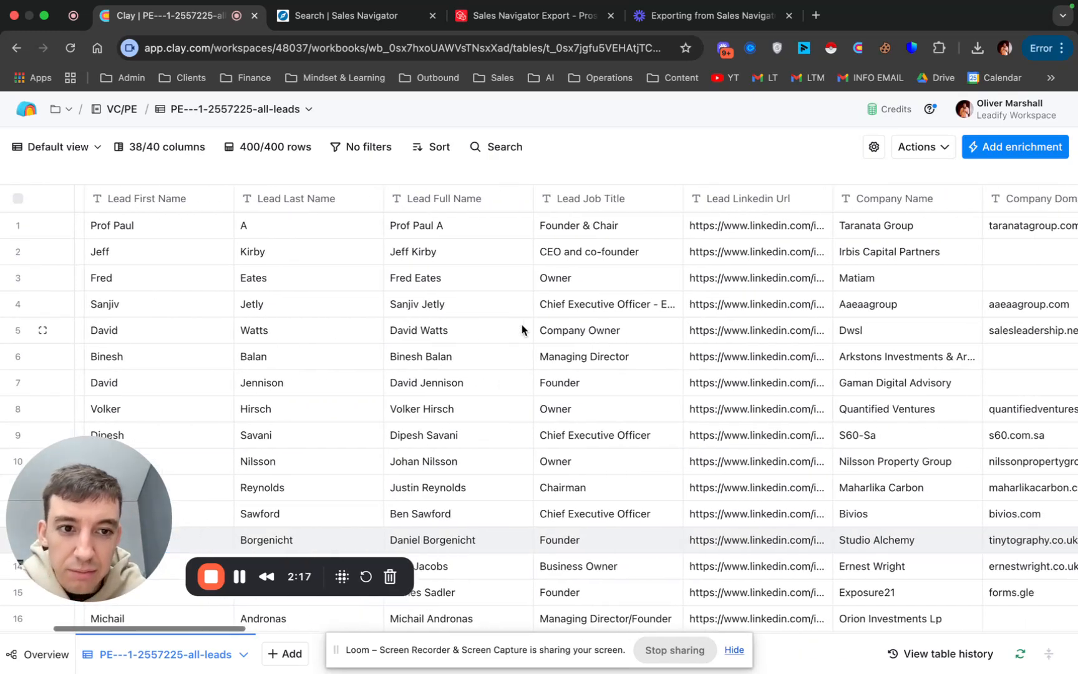
{"action": "scroll", "coordinate": [522, 325], "scroll_direction": "left", "scroll_amount": 6}
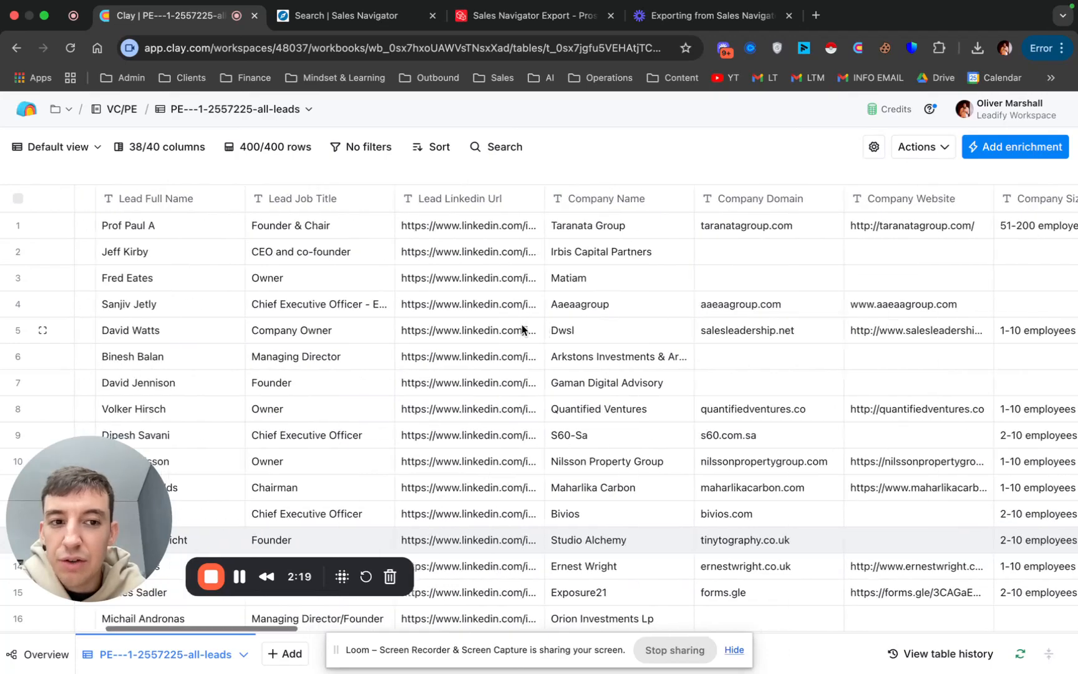
{"action": "scroll", "coordinate": [522, 324], "scroll_direction": "right", "scroll_amount": 1}
{"action": "scroll", "coordinate": [681, 332], "scroll_direction": "right", "scroll_amount": 10}
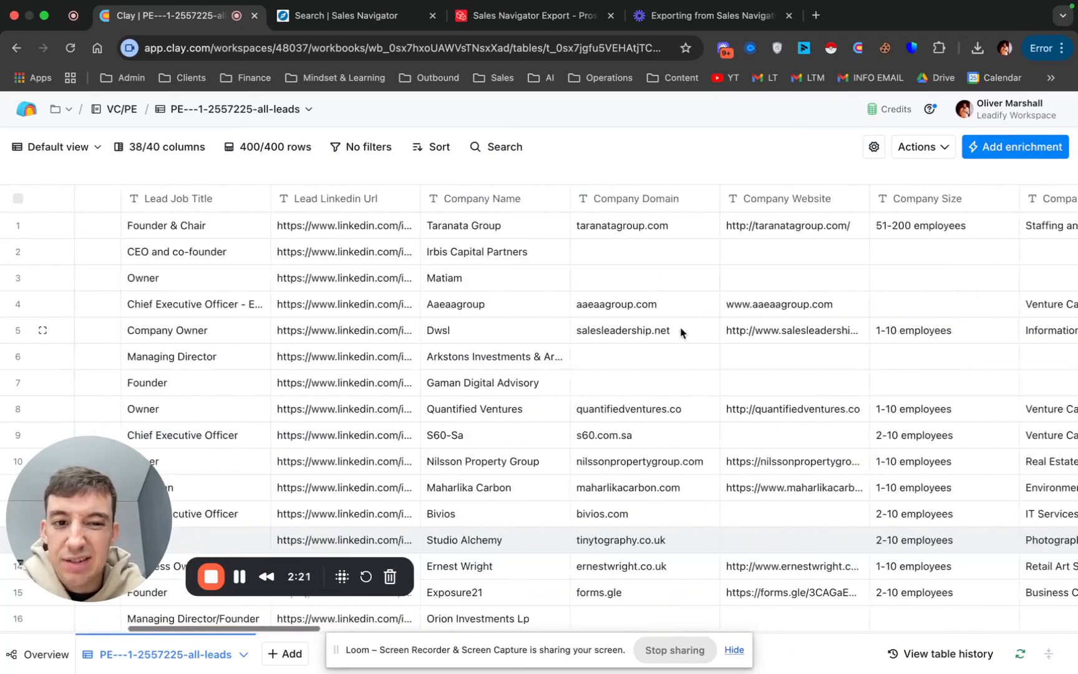
{"action": "scroll", "coordinate": [681, 332], "scroll_direction": "right", "scroll_amount": 10}
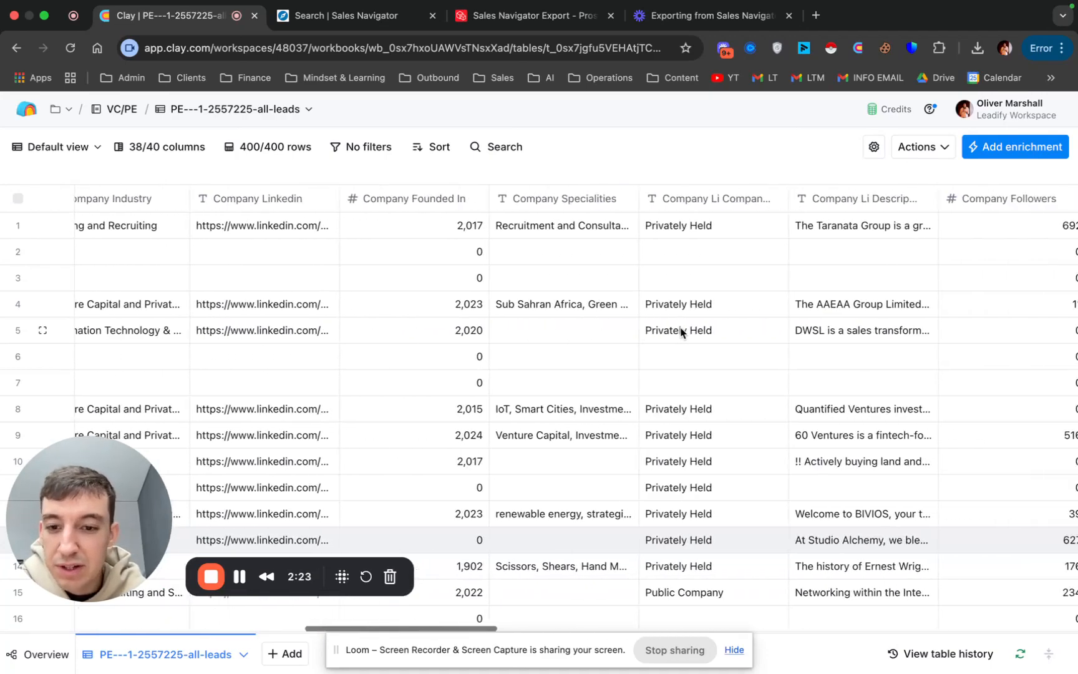
{"action": "scroll", "coordinate": [681, 332], "scroll_direction": "right", "scroll_amount": 6}
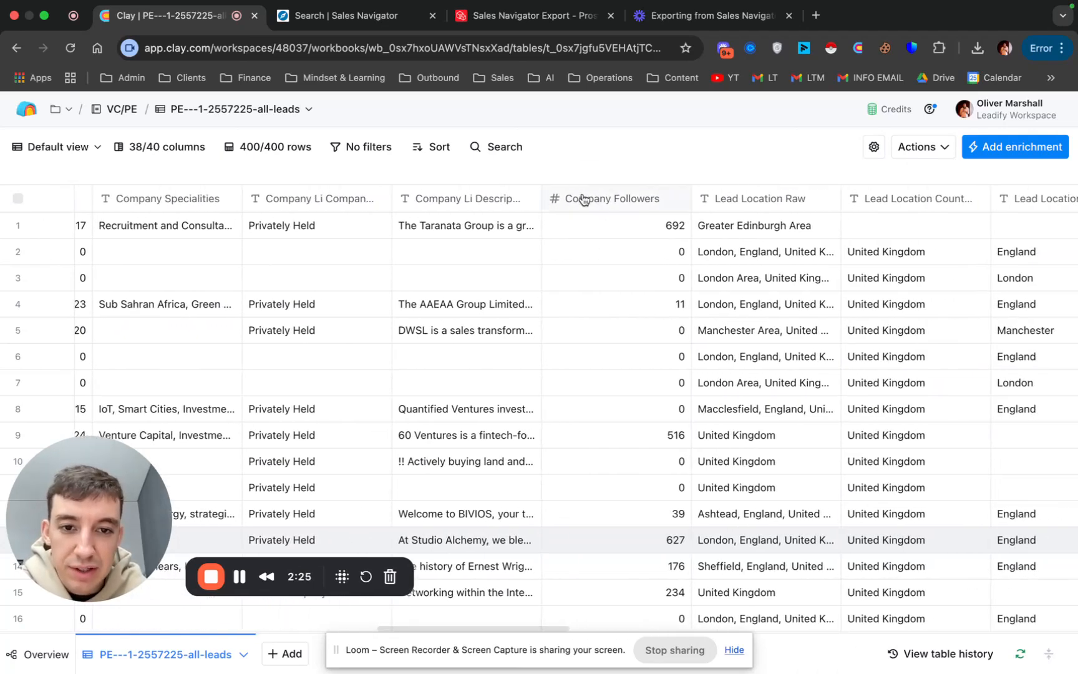
{"action": "scroll", "coordinate": [714, 202], "scroll_direction": "right", "scroll_amount": 5}
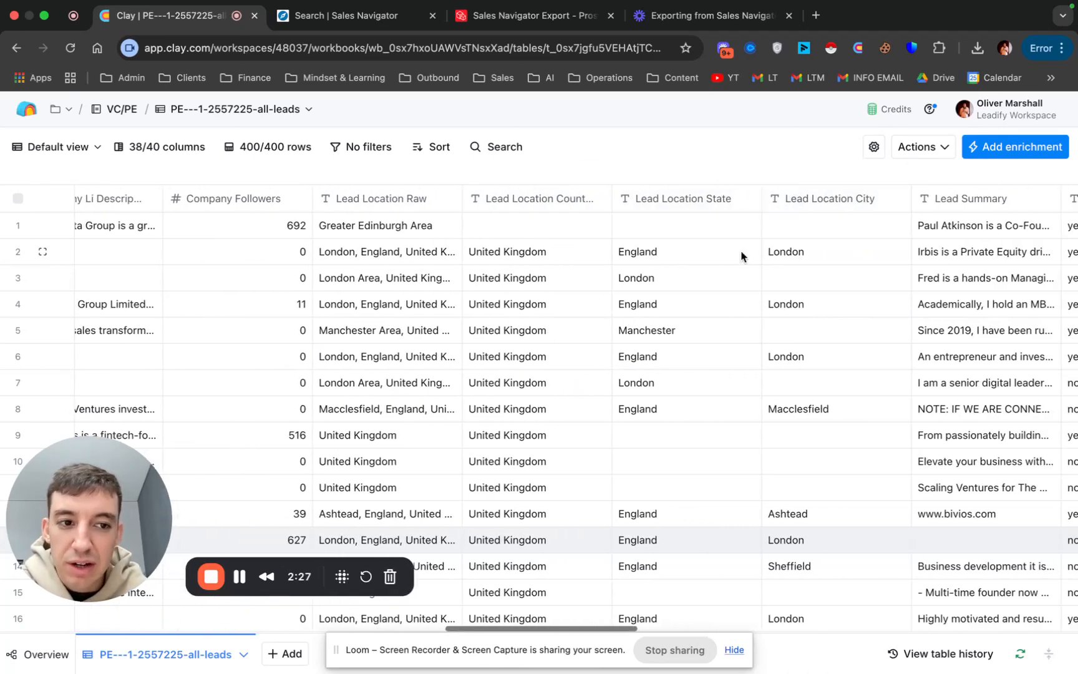
{"action": "scroll", "coordinate": [746, 253], "scroll_direction": "right", "scroll_amount": 4}
Delete the Lead Premium column from the imported leads table.
{"action": "left_click", "coordinate": [863, 198]}
{"action": "scroll", "coordinate": [833, 456], "scroll_direction": "right", "scroll_amount": 4}
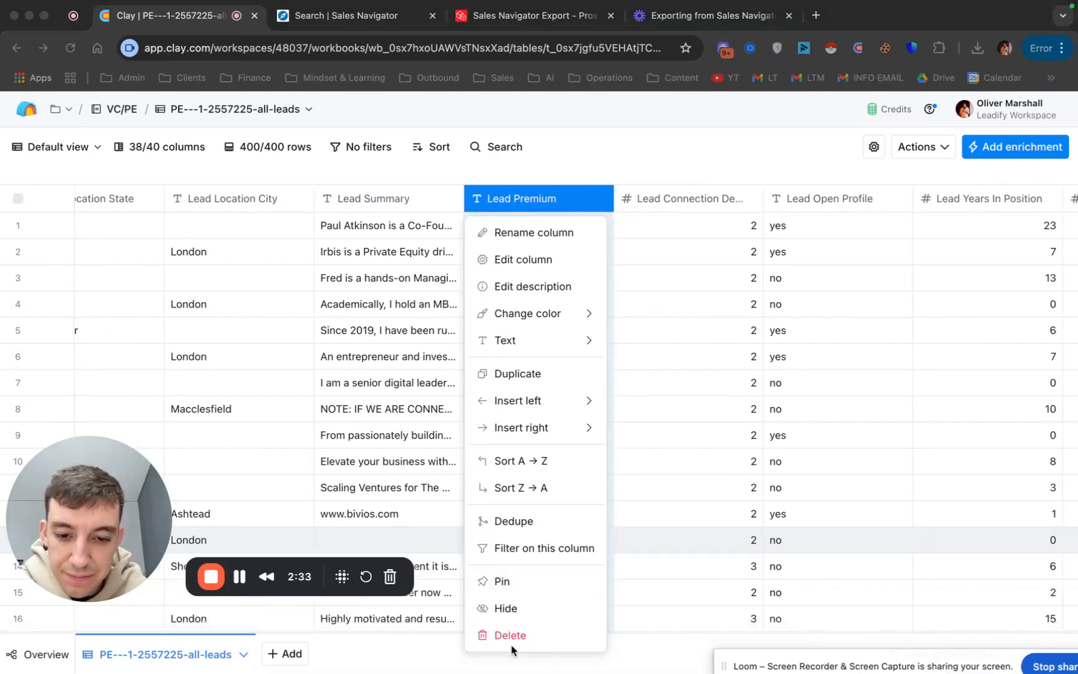
{"action": "left_click", "coordinate": [575, 633]}
{"action": "left_click", "coordinate": [636, 312]}
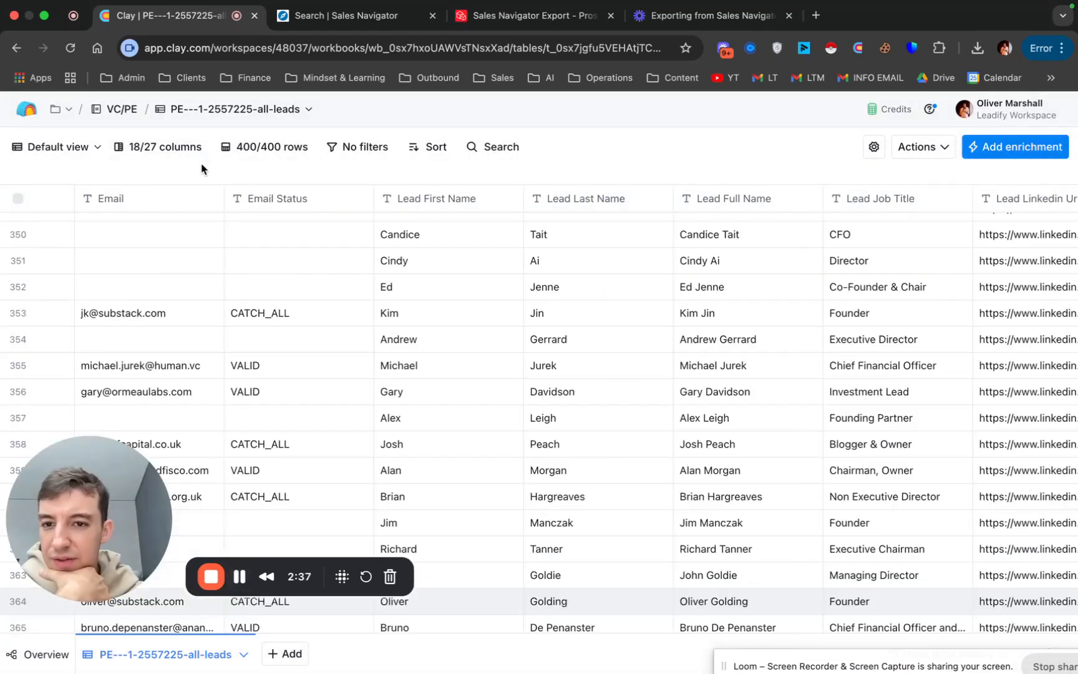
Review the table's column list for which company and lead location columns are shown or hidden.
{"action": "left_click", "coordinate": [153, 152]}
{"action": "scroll", "coordinate": [151, 349], "scroll_direction": "down", "scroll_amount": 3}
{"action": "scroll", "coordinate": [153, 325], "scroll_direction": "up", "scroll_amount": 3}
{"action": "scroll", "coordinate": [184, 387], "scroll_direction": "down", "scroll_amount": 5}
{"action": "left_click_drag", "start_coordinate": [73, 496], "coordinate": [457, 358]}
{"action": "scroll", "coordinate": [158, 263], "scroll_direction": "up", "scroll_amount": 3}
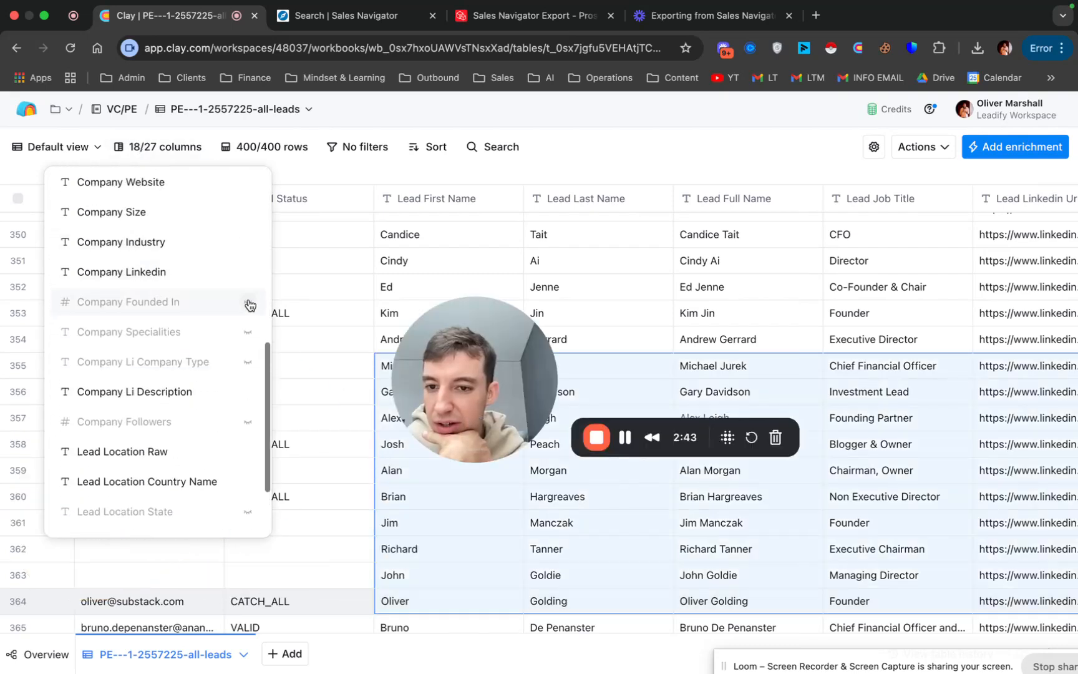
{"action": "left_click", "coordinate": [324, 236]}
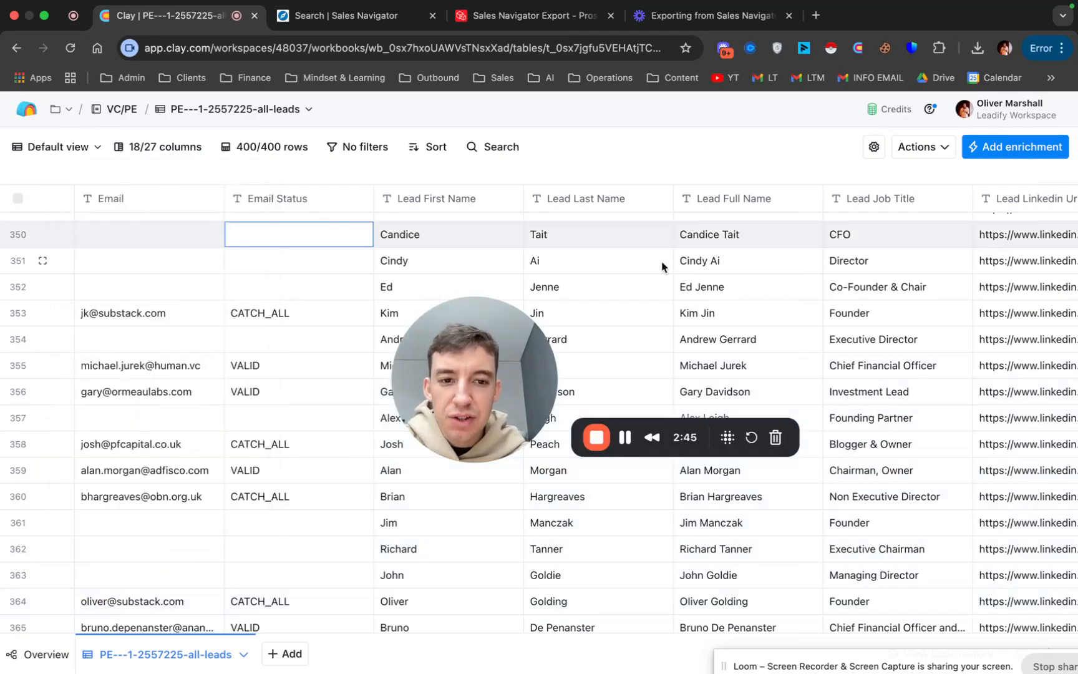
Look across the remaining visible columns of the leads table and return to its first rows.
{"action": "scroll", "coordinate": [663, 265], "scroll_direction": "right", "scroll_amount": 10}
{"action": "left_click_drag", "start_coordinate": [471, 346], "coordinate": [130, 486]}
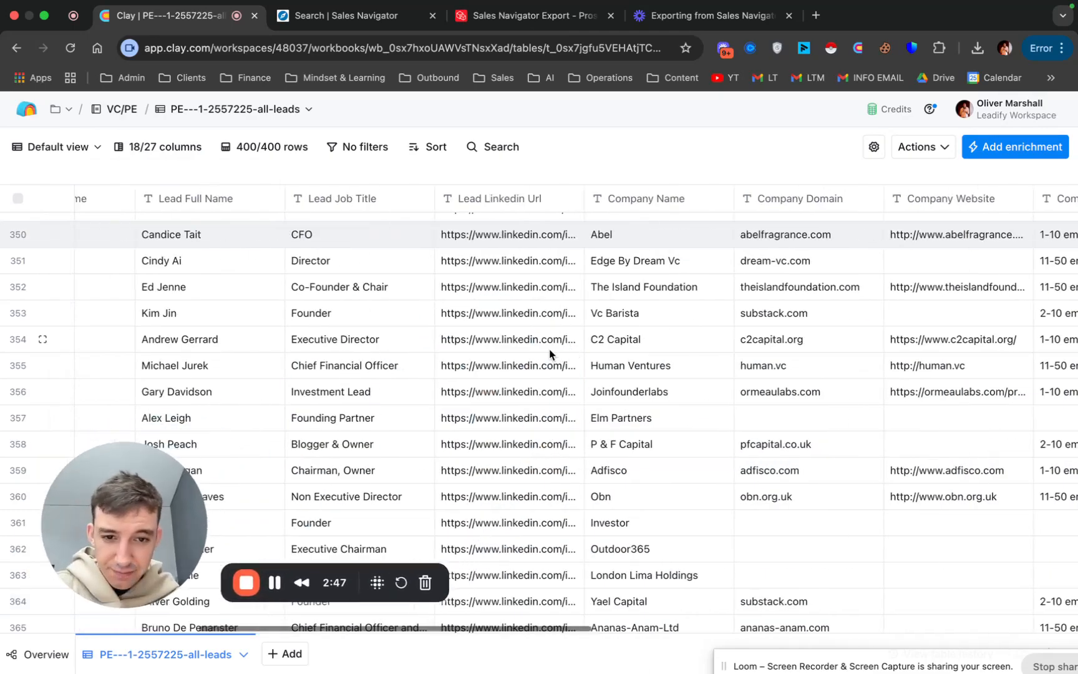
{"action": "scroll", "coordinate": [549, 355], "scroll_direction": "right", "scroll_amount": 5}
{"action": "scroll", "coordinate": [549, 355], "scroll_direction": "right", "scroll_amount": 5}
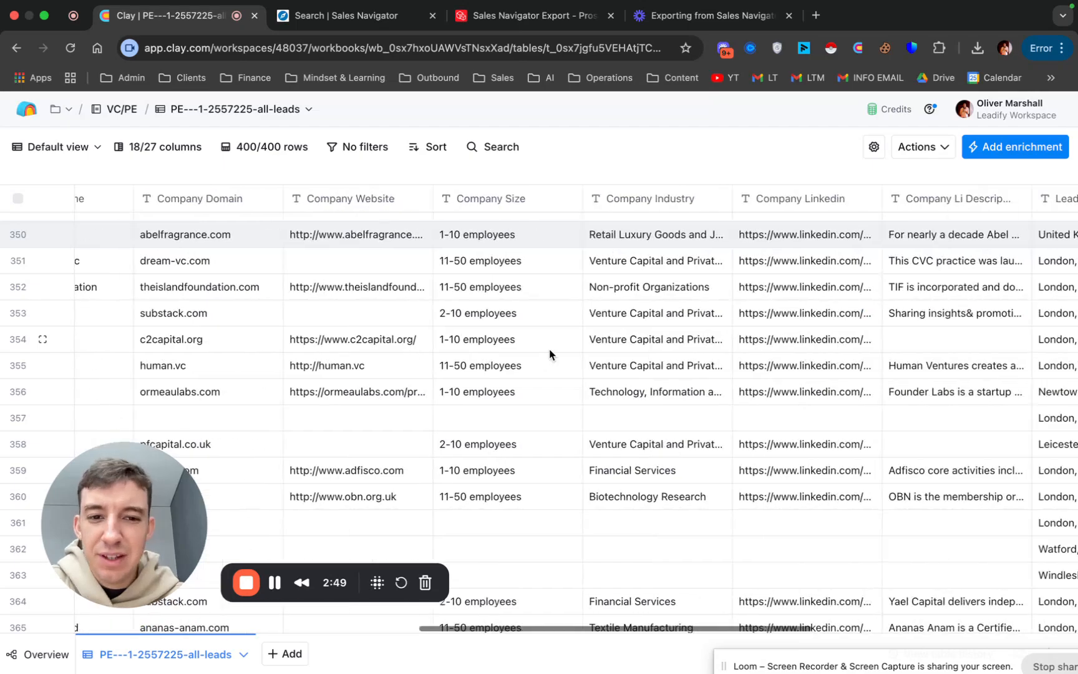
{"action": "scroll", "coordinate": [549, 355], "scroll_direction": "up", "scroll_amount": 10}
{"action": "scroll", "coordinate": [549, 354], "scroll_direction": "up", "scroll_amount": 20}
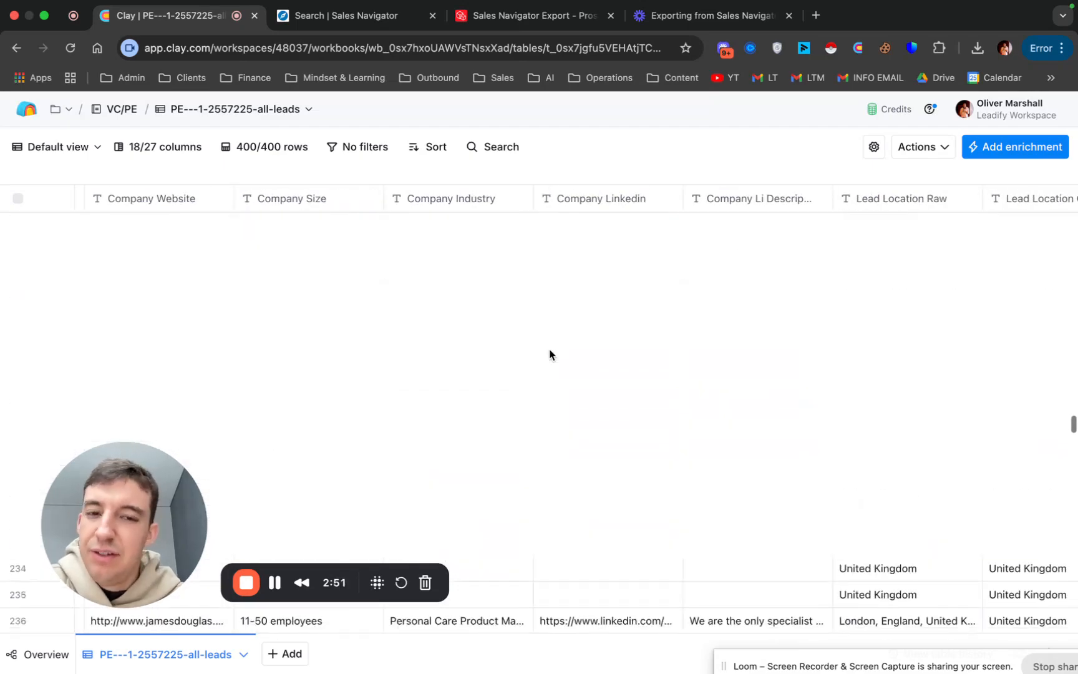
{"action": "scroll", "coordinate": [549, 354], "scroll_direction": "up", "scroll_amount": 10}
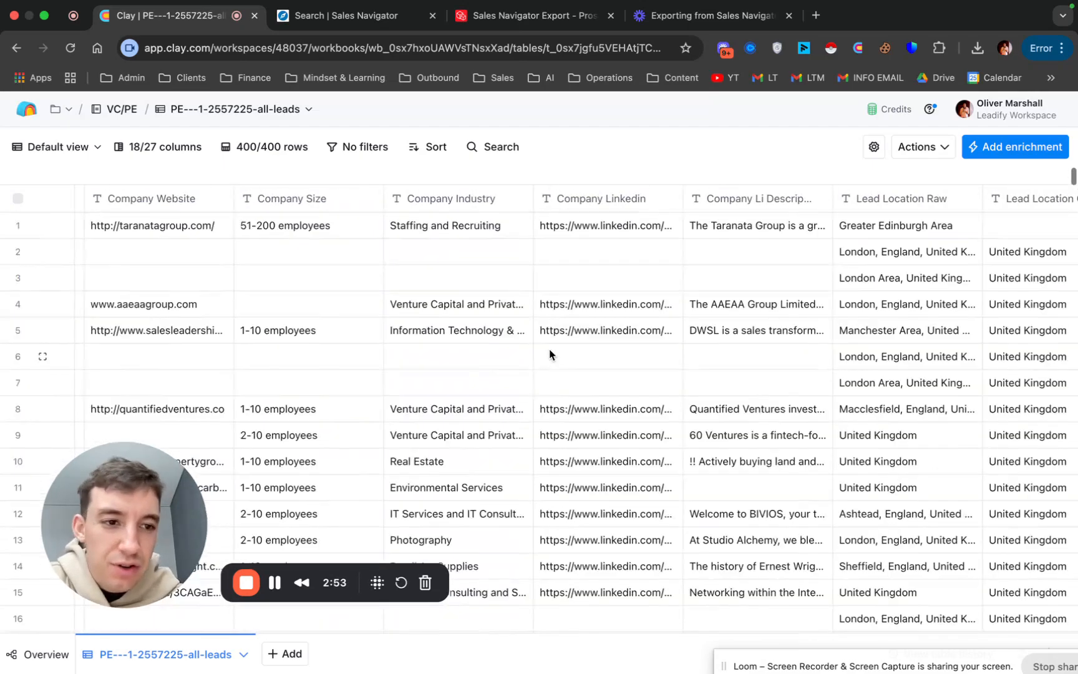
{"action": "scroll", "coordinate": [549, 353], "scroll_direction": "left", "scroll_amount": 3}
{"action": "left_click", "coordinate": [399, 16]}
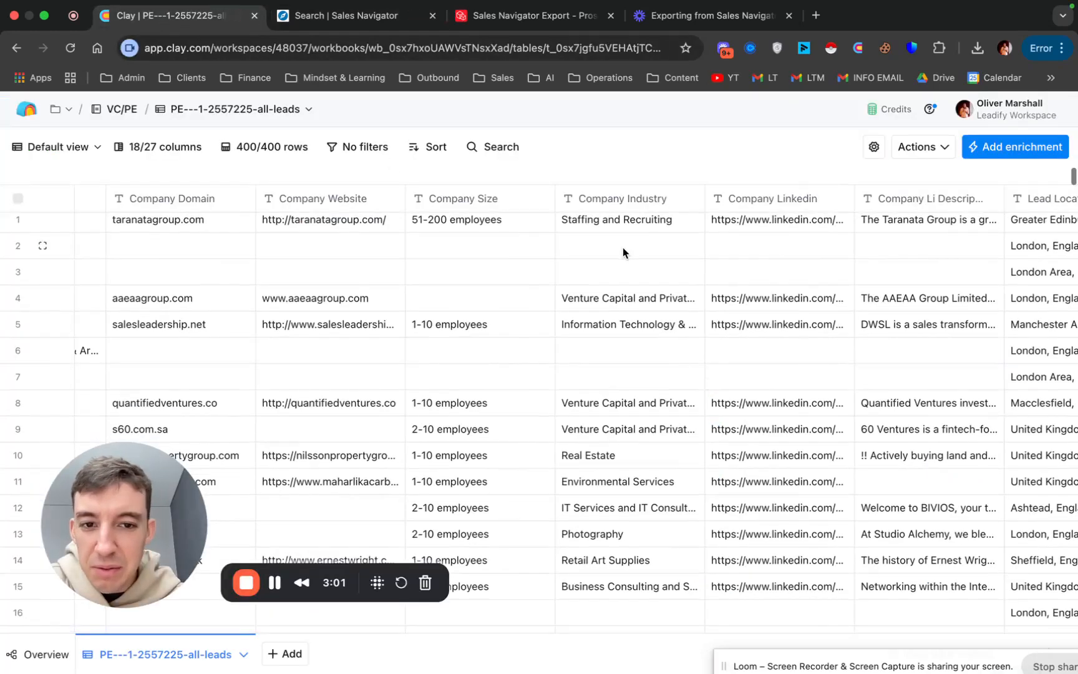
Examine the Company Industry values of the leads for companies outside venture capital and private equity.
{"action": "double_click", "coordinate": [614, 227]}
{"action": "scroll", "coordinate": [612, 318], "scroll_direction": "down", "scroll_amount": 3}
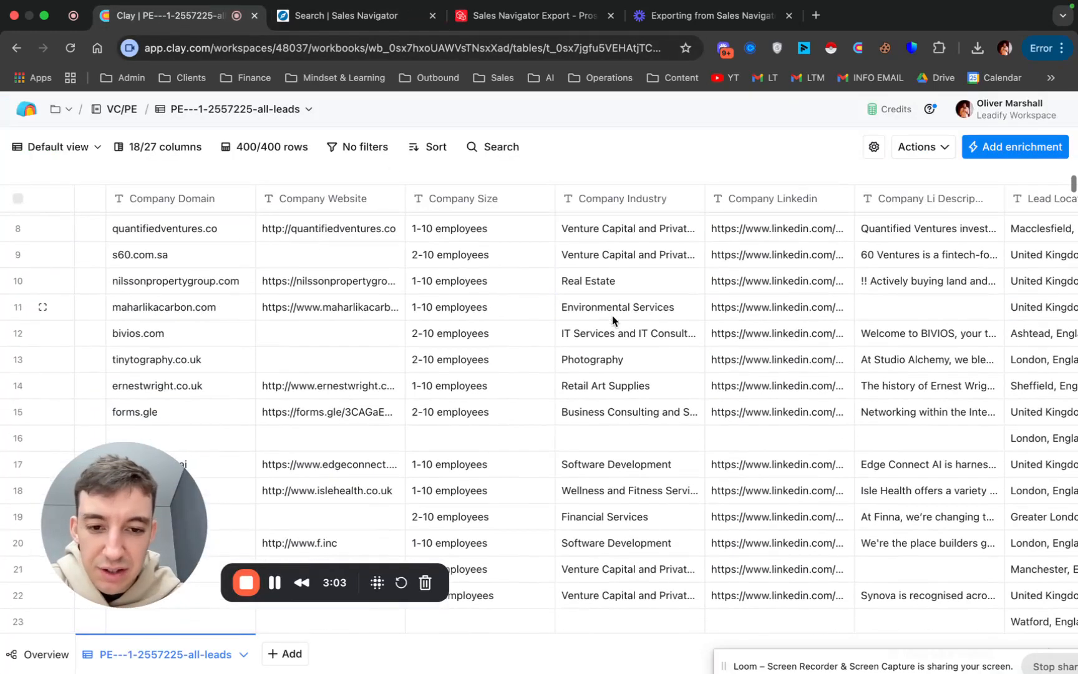
{"action": "left_click", "coordinate": [609, 387]}
{"action": "double_click", "coordinate": [632, 386]}
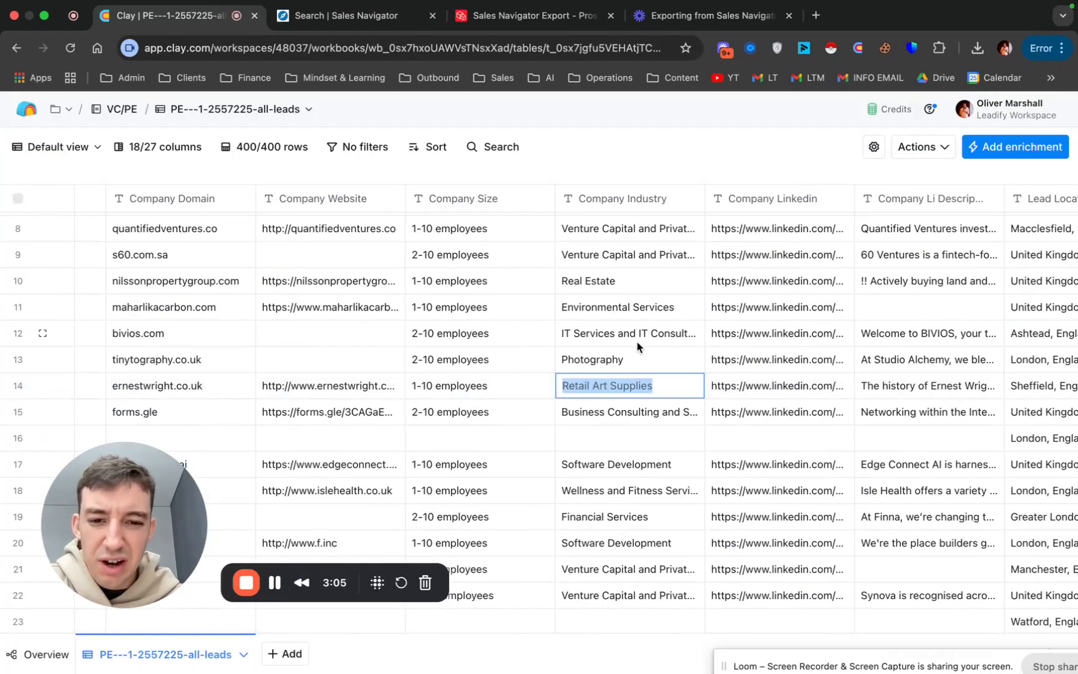
{"action": "left_click", "coordinate": [637, 340]}
{"action": "scroll", "coordinate": [637, 343], "scroll_direction": "up", "scroll_amount": 5}
{"action": "scroll", "coordinate": [637, 347], "scroll_direction": "down", "scroll_amount": 10}
{"action": "scroll", "coordinate": [637, 347], "scroll_direction": "up", "scroll_amount": 10}
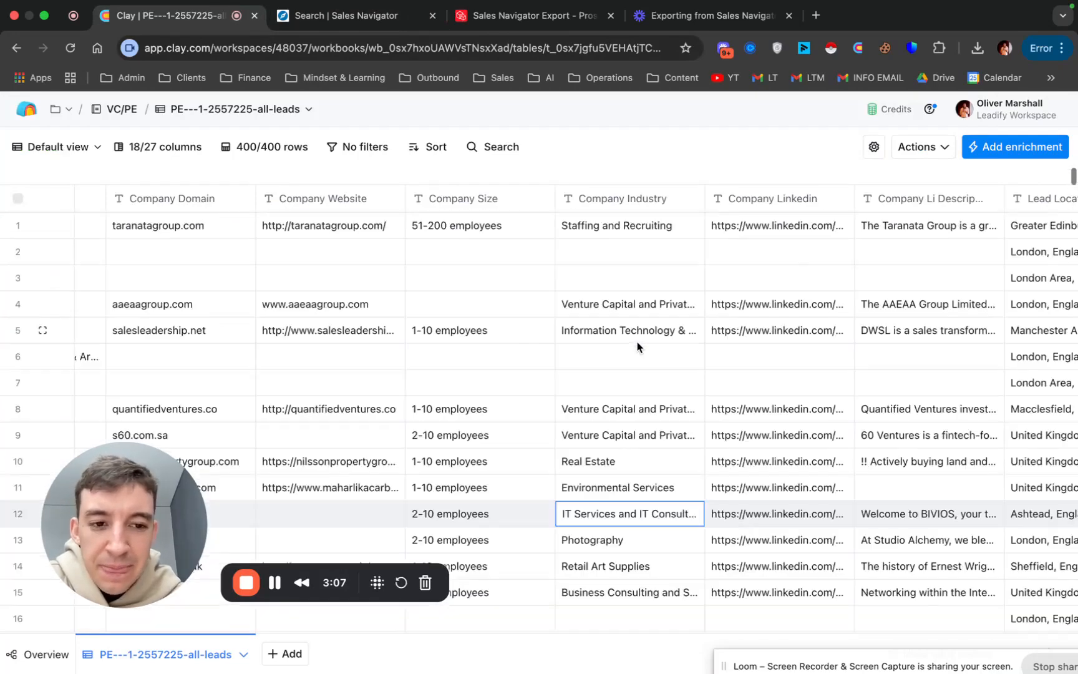
Examine the leads' names, job titles, company names and company domains, including rows with no domain.
{"action": "scroll", "coordinate": [637, 346], "scroll_direction": "left", "scroll_amount": 10}
{"action": "left_click_drag", "start_coordinate": [140, 492], "coordinate": [101, 388]}
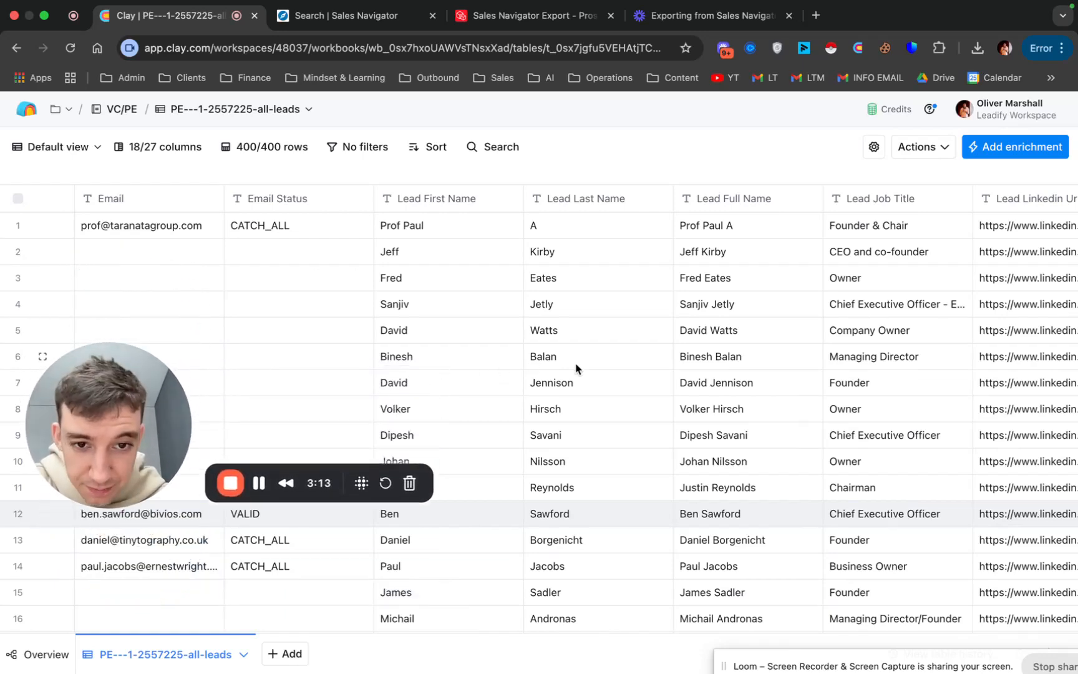
{"action": "scroll", "coordinate": [493, 373], "scroll_direction": "right", "scroll_amount": 9}
{"action": "scroll", "coordinate": [575, 368], "scroll_direction": "right", "scroll_amount": 3}
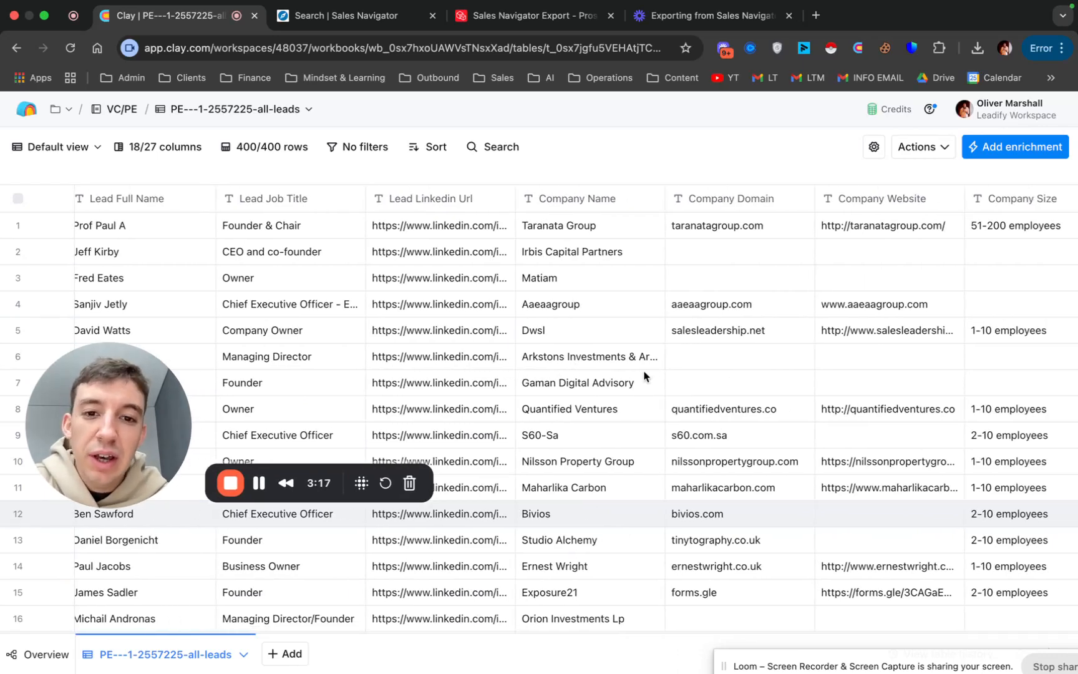
{"action": "left_click", "coordinate": [582, 383]}
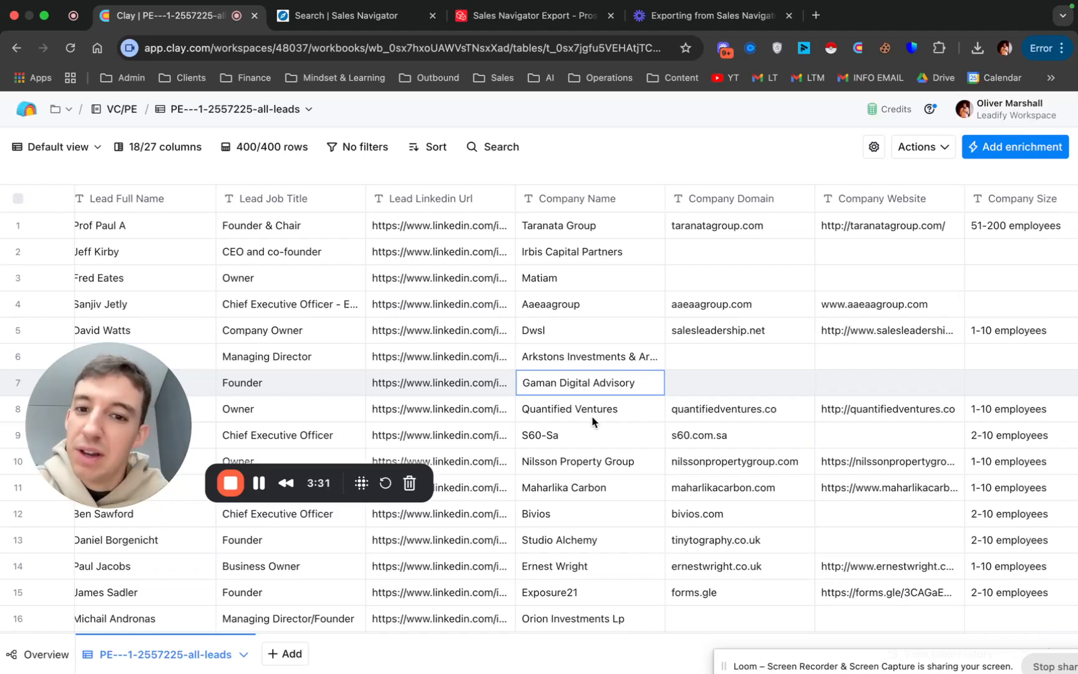
{"action": "scroll", "coordinate": [592, 418], "scroll_direction": "right", "scroll_amount": 8}
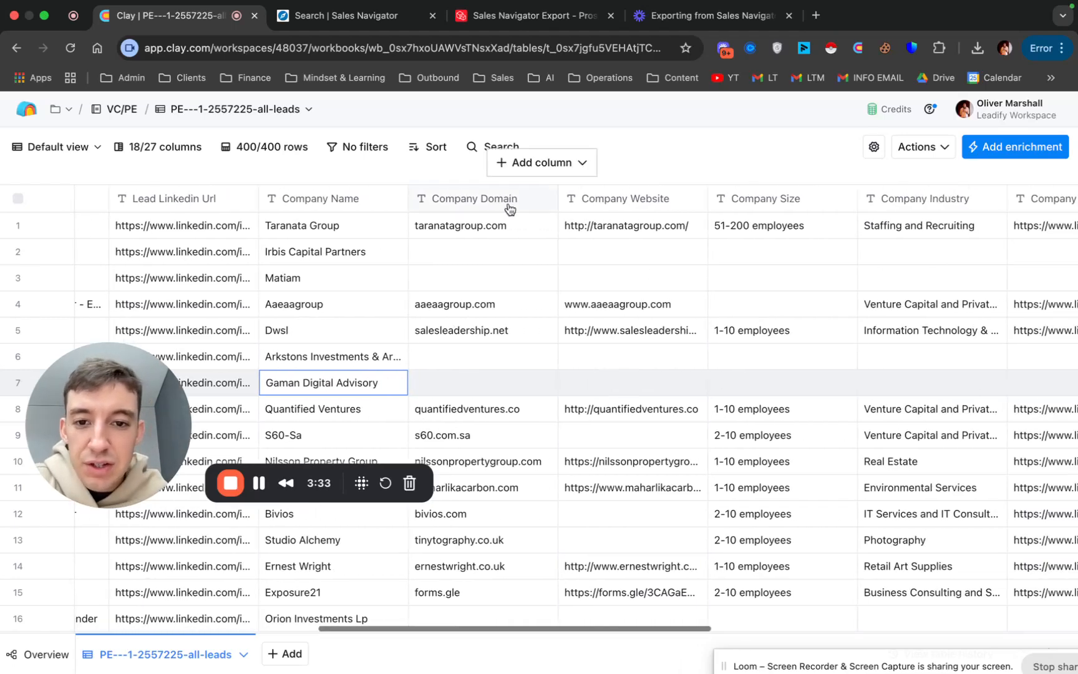
{"action": "left_click", "coordinate": [445, 231]}
{"action": "left_click", "coordinate": [474, 256]}
{"action": "scroll", "coordinate": [510, 345], "scroll_direction": "right", "scroll_amount": 2}
{"action": "scroll", "coordinate": [509, 345], "scroll_direction": "right", "scroll_amount": 20}
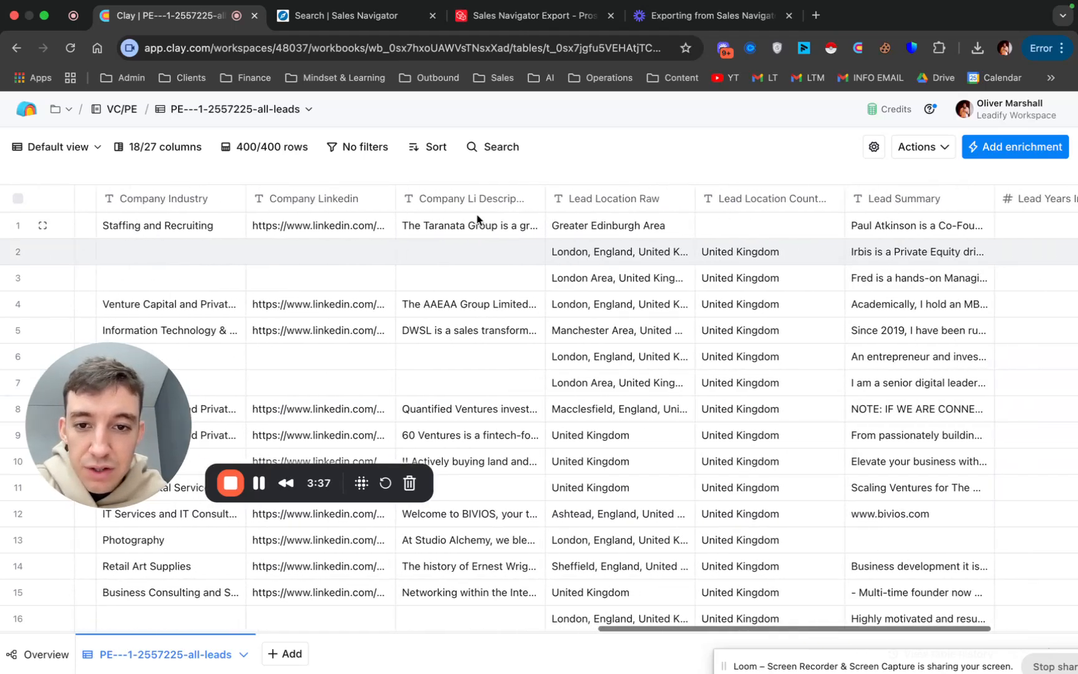
Read through the company LinkedIn description entries down the leads table, checking for empty cells.
{"action": "left_click", "coordinate": [469, 230]}
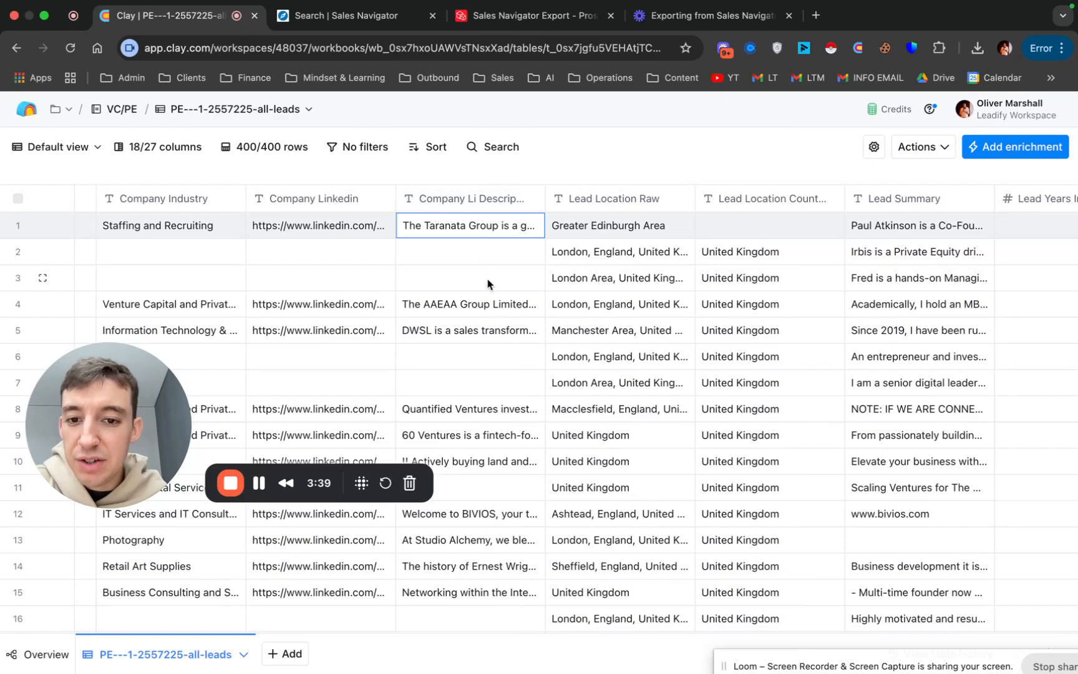
{"action": "double_click", "coordinate": [455, 306]}
{"action": "left_click", "coordinate": [486, 441]}
{"action": "scroll", "coordinate": [477, 454], "scroll_direction": "down", "scroll_amount": 10}
{"action": "scroll", "coordinate": [477, 469], "scroll_direction": "down", "scroll_amount": 2}
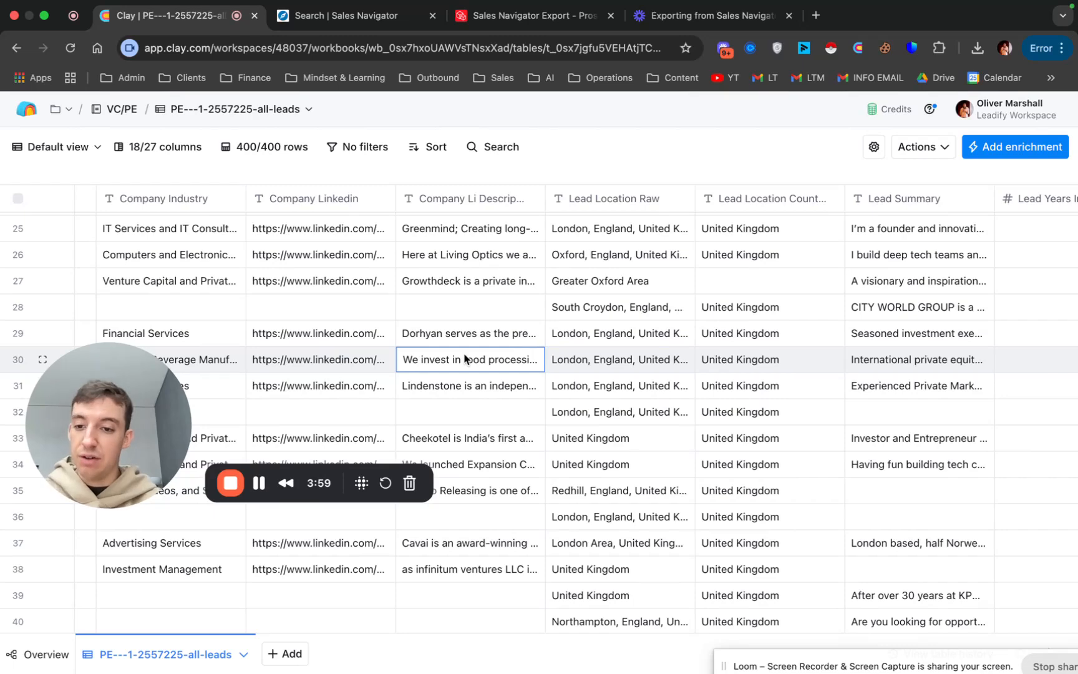
{"action": "scroll", "coordinate": [474, 345], "scroll_direction": "left", "scroll_amount": 5}
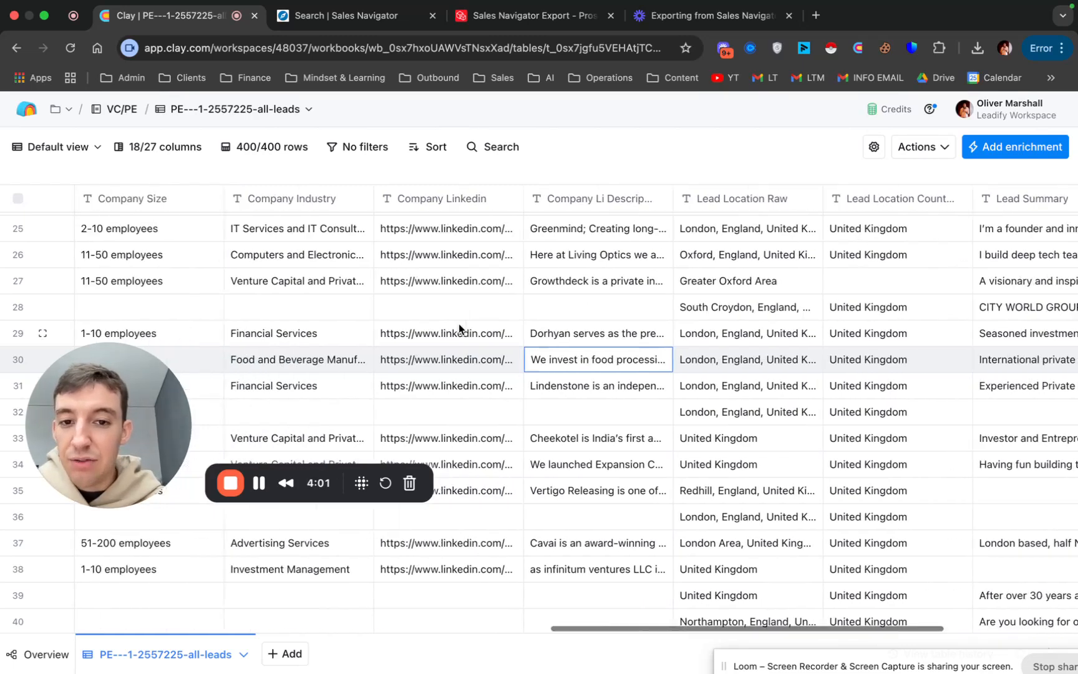
{"action": "left_click", "coordinate": [586, 312]}
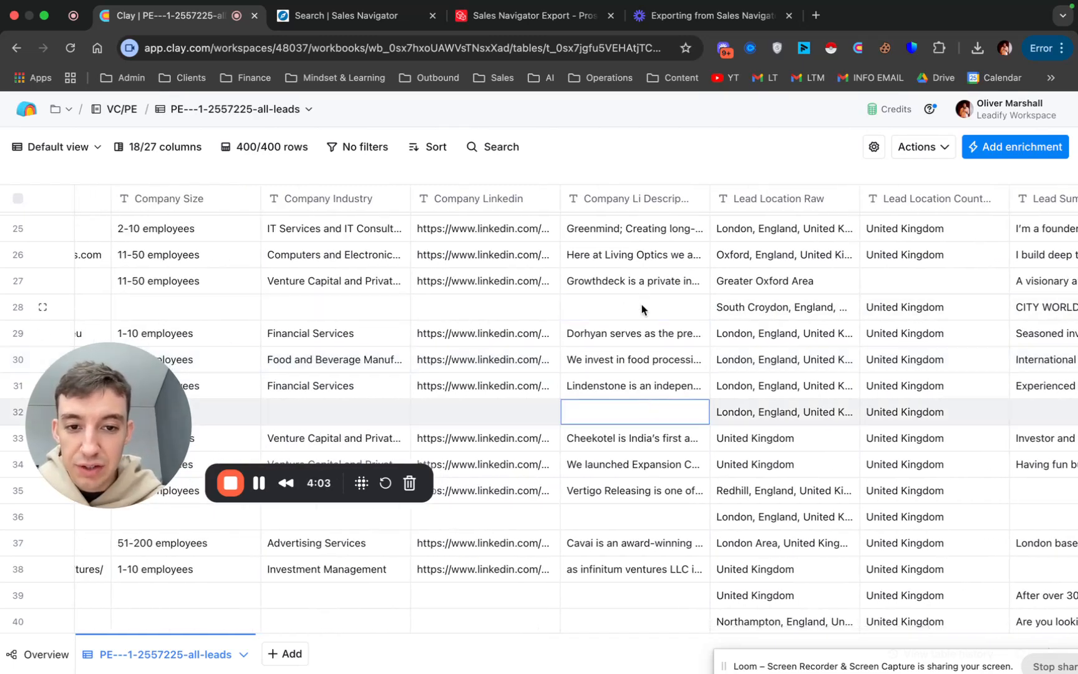
{"action": "scroll", "coordinate": [632, 417], "scroll_direction": "down", "scroll_amount": 5}
{"action": "scroll", "coordinate": [635, 400], "scroll_direction": "up", "scroll_amount": 15}
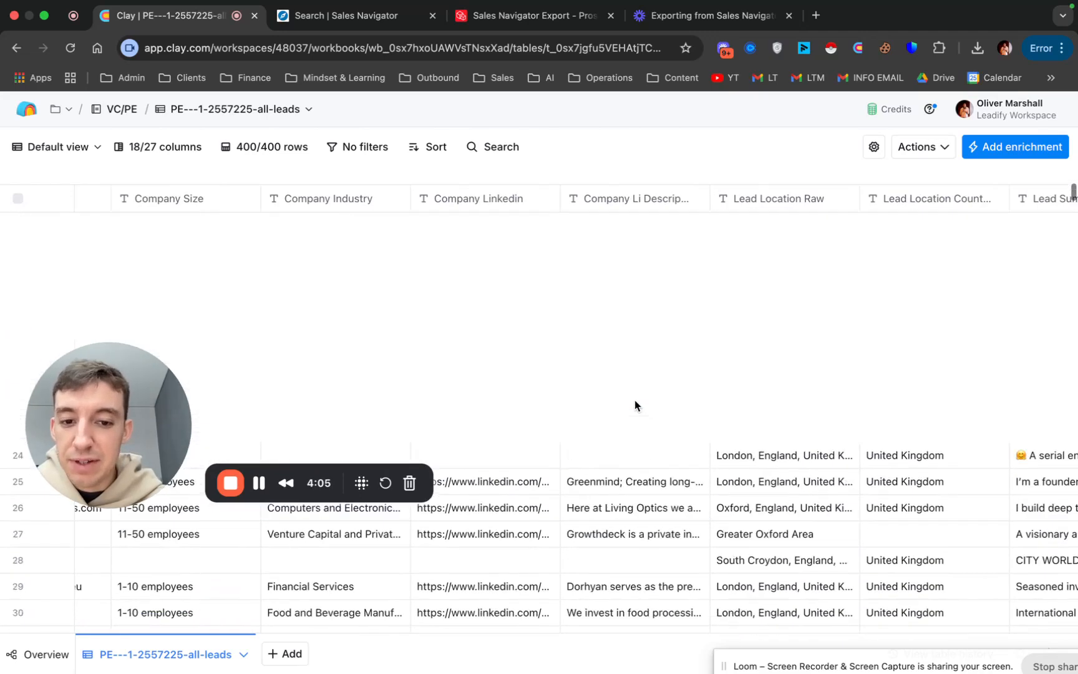
Compare the company domain, website, size, industry and description fields across the table's first rows.
{"action": "scroll", "coordinate": [635, 404], "scroll_direction": "left", "scroll_amount": 2}
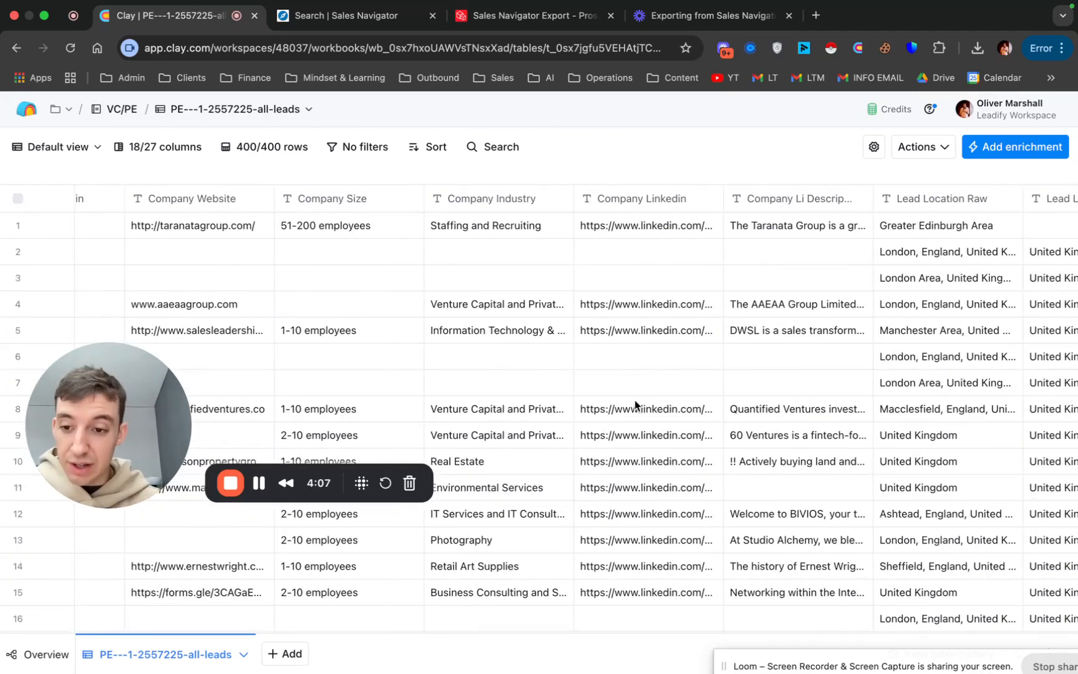
{"action": "scroll", "coordinate": [635, 404], "scroll_direction": "left", "scroll_amount": 3}
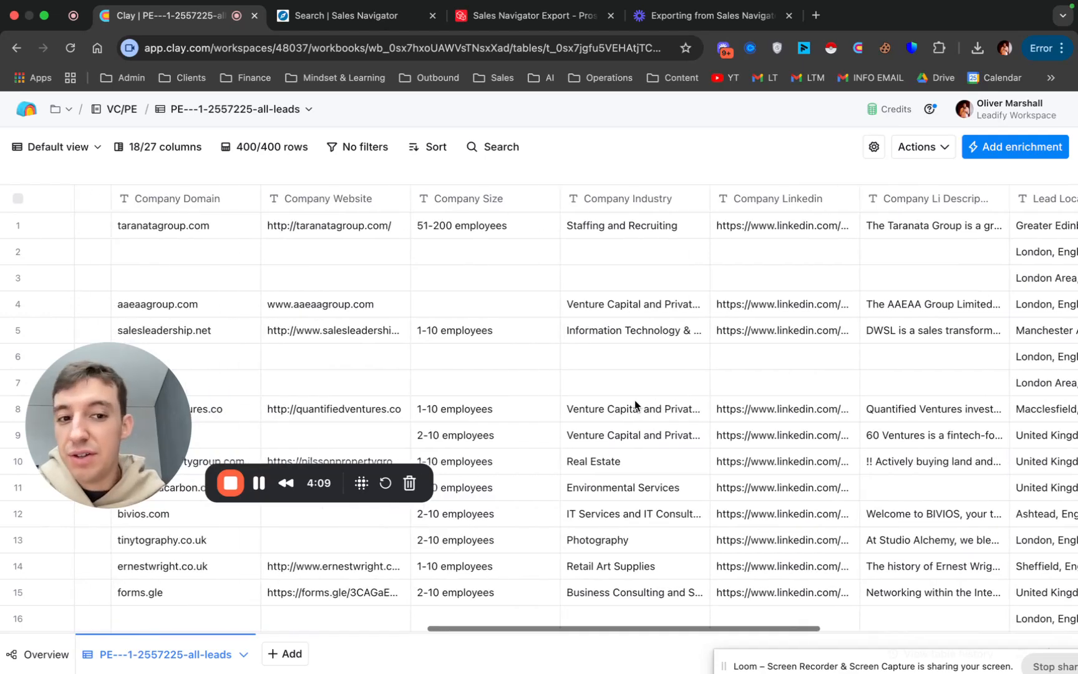
{"action": "scroll", "coordinate": [635, 403], "scroll_direction": "left", "scroll_amount": 3}
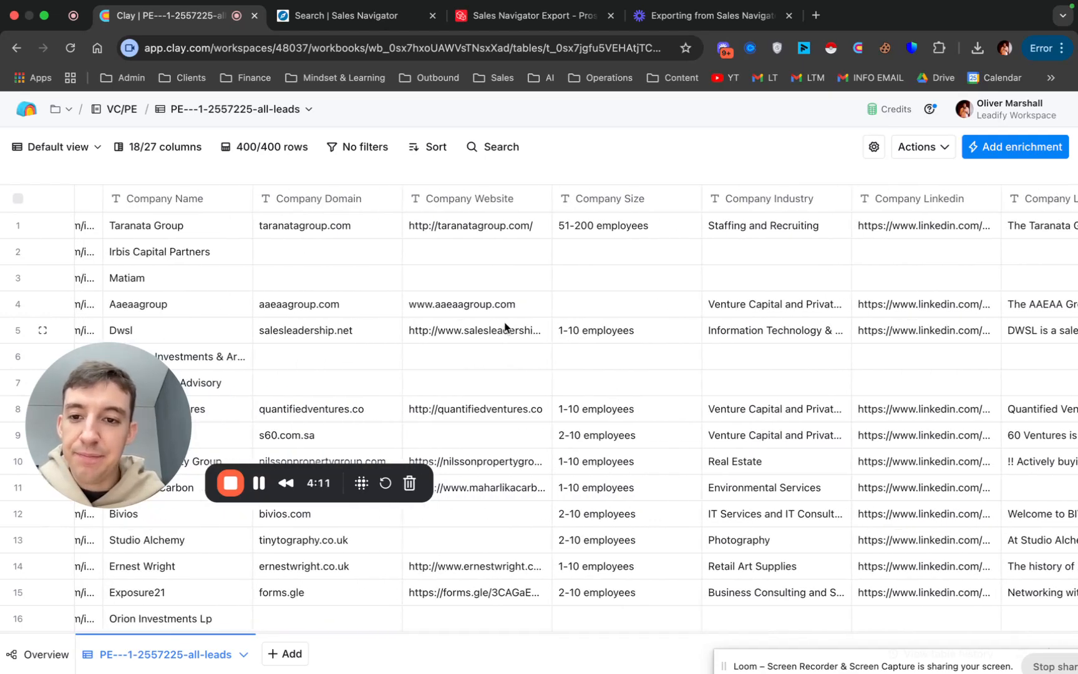
{"action": "scroll", "coordinate": [606, 324], "scroll_direction": "right", "scroll_amount": 9}
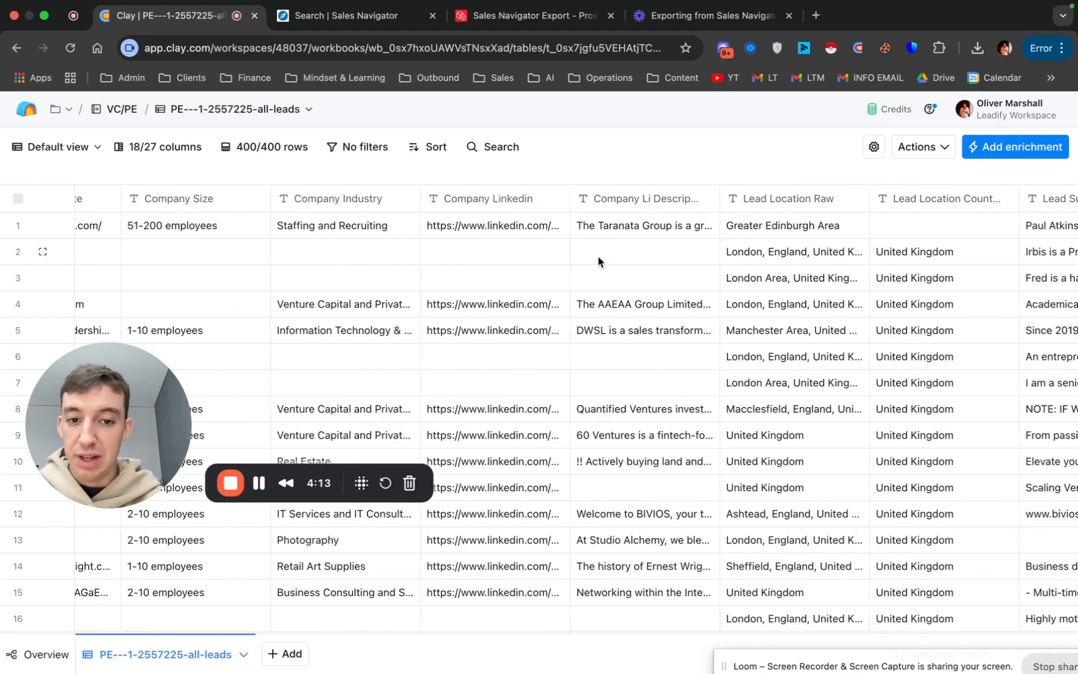
{"action": "left_click", "coordinate": [616, 251]}
{"action": "scroll", "coordinate": [640, 271], "scroll_direction": "left", "scroll_amount": 4}
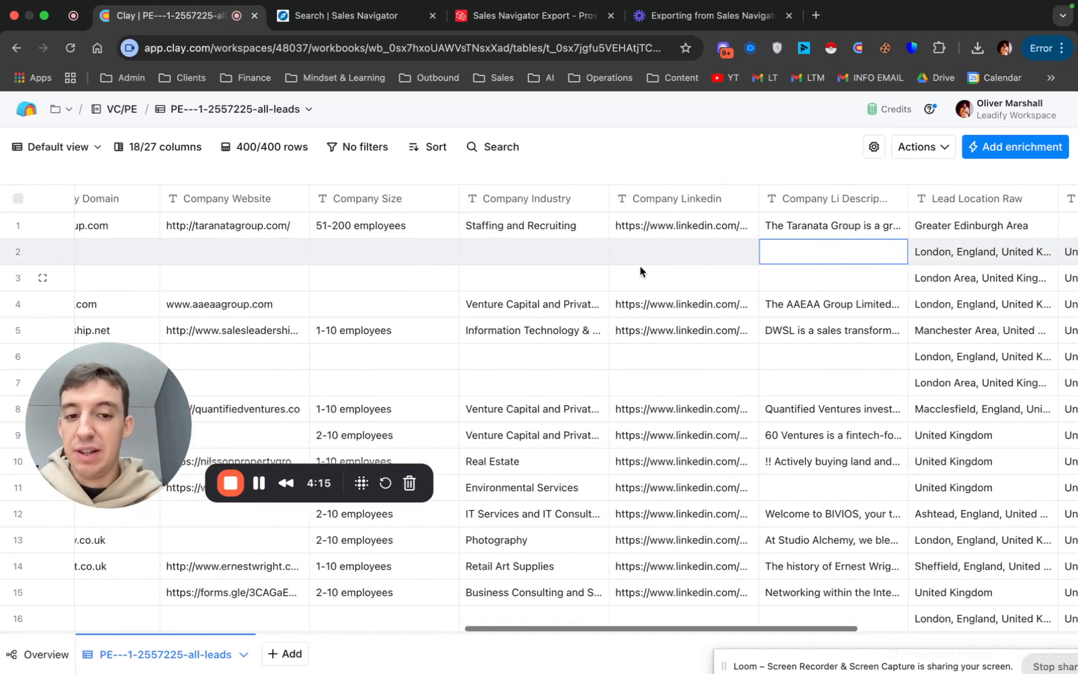
Compare the Company Domain and Company Website values down the leads table, checking for rows where either is empty.
{"action": "scroll", "coordinate": [275, 266], "scroll_direction": "left", "scroll_amount": 8}
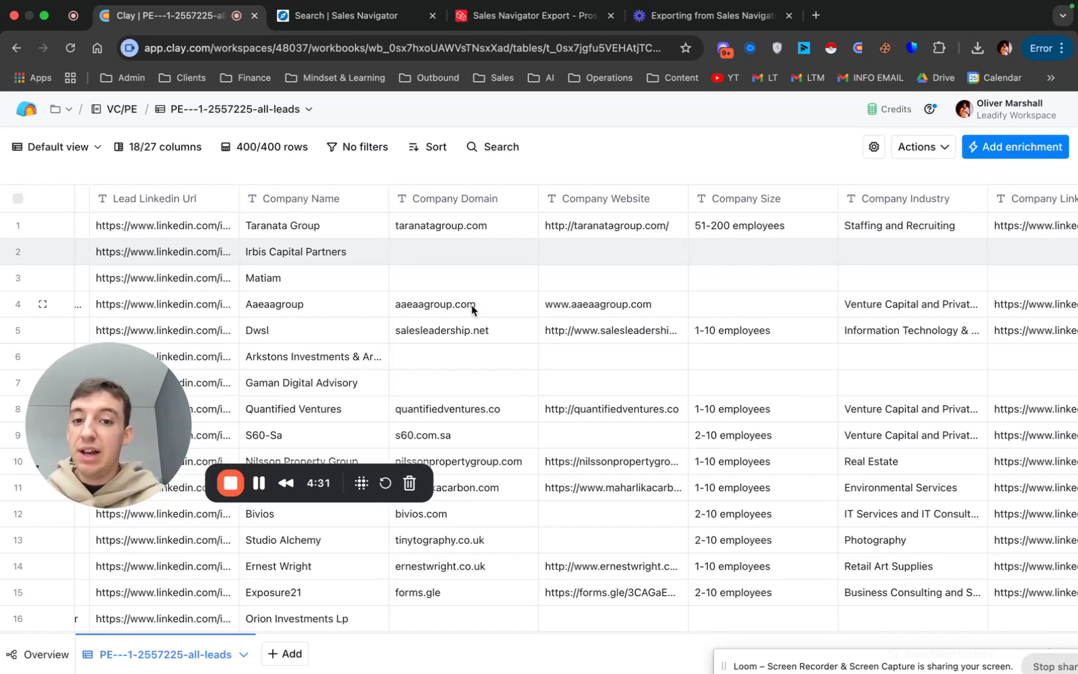
{"action": "left_click", "coordinate": [469, 226]}
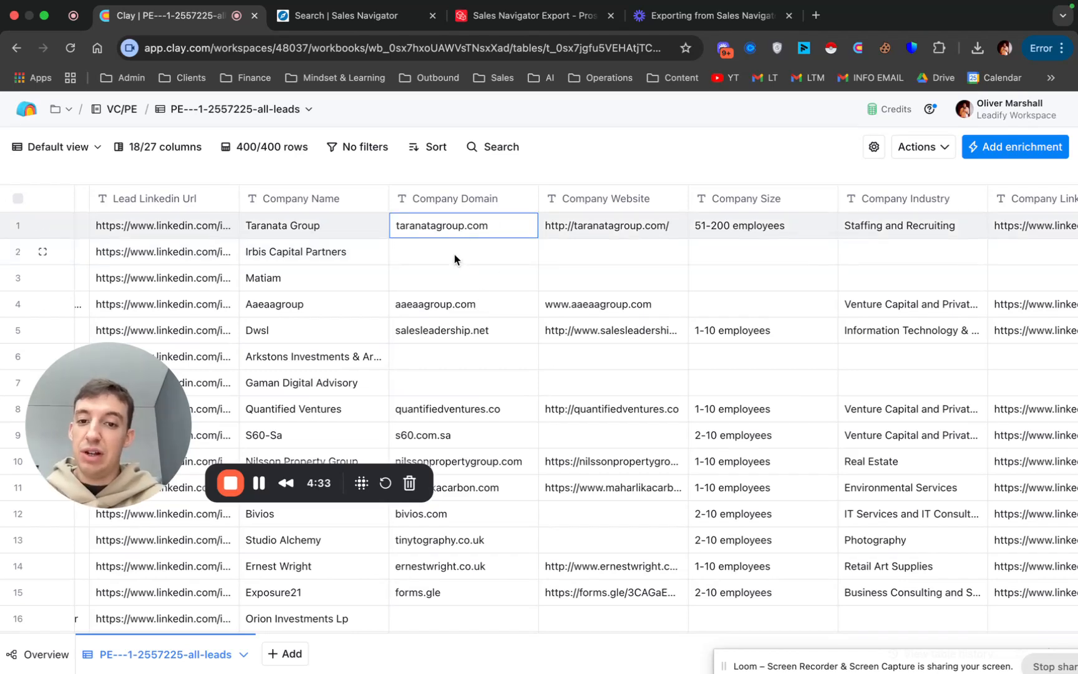
{"action": "left_click_drag", "start_coordinate": [454, 253], "coordinate": [454, 310]}
{"action": "scroll", "coordinate": [527, 378], "scroll_direction": "down", "scroll_amount": 4}
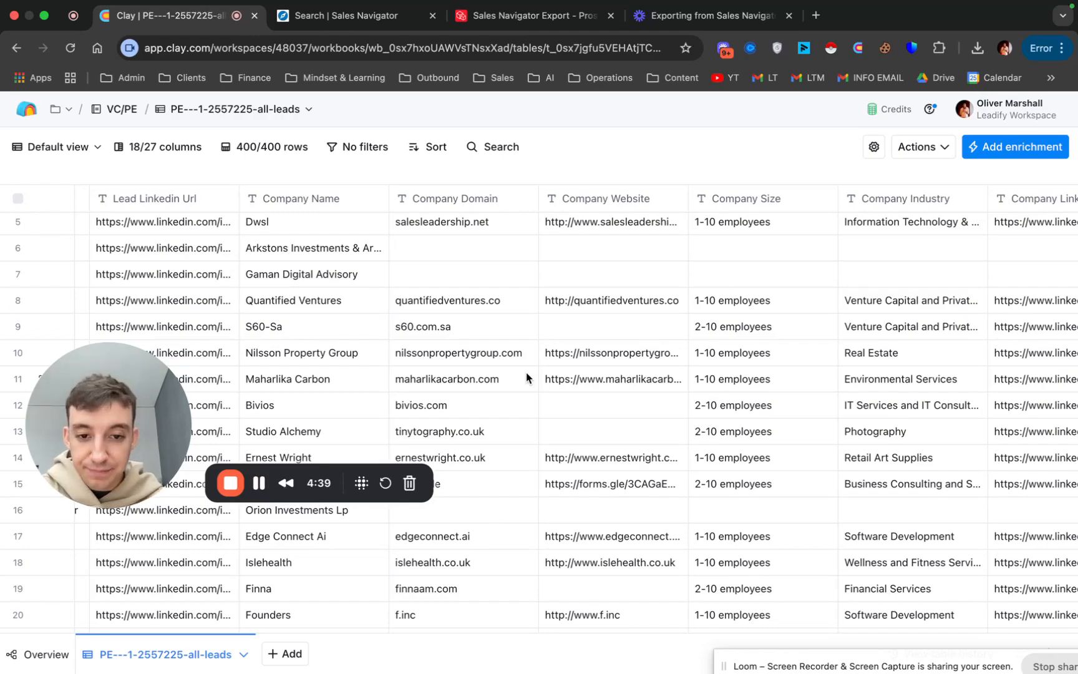
{"action": "scroll", "coordinate": [527, 378], "scroll_direction": "down", "scroll_amount": 3}
{"action": "scroll", "coordinate": [527, 378], "scroll_direction": "up", "scroll_amount": 5}
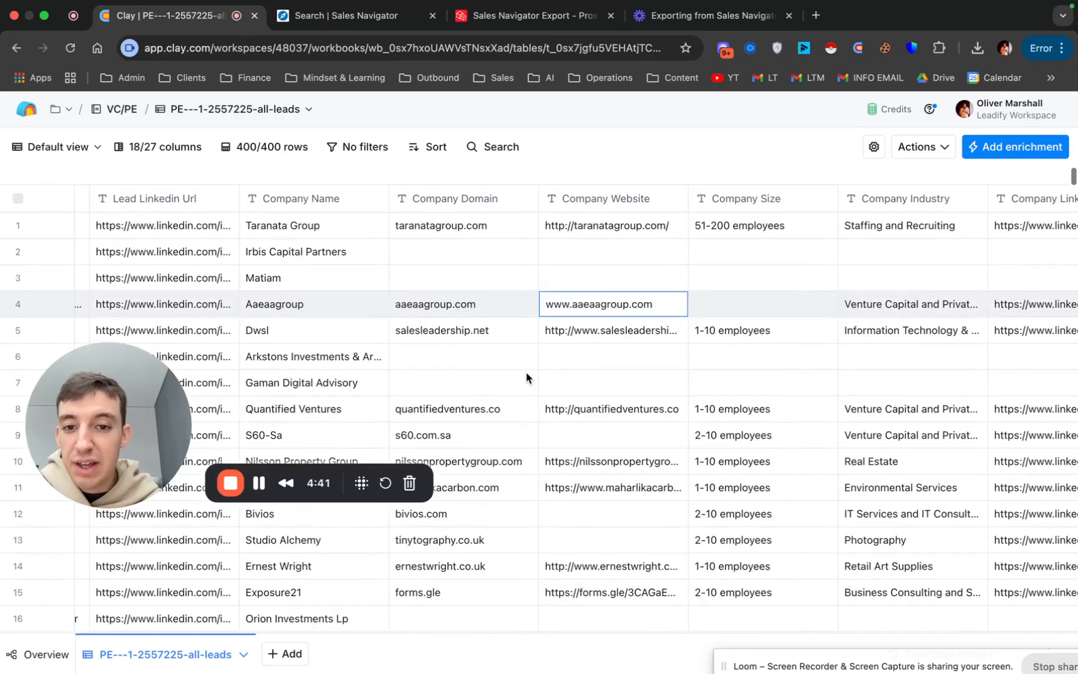
{"action": "scroll", "coordinate": [620, 424], "scroll_direction": "down", "scroll_amount": 5}
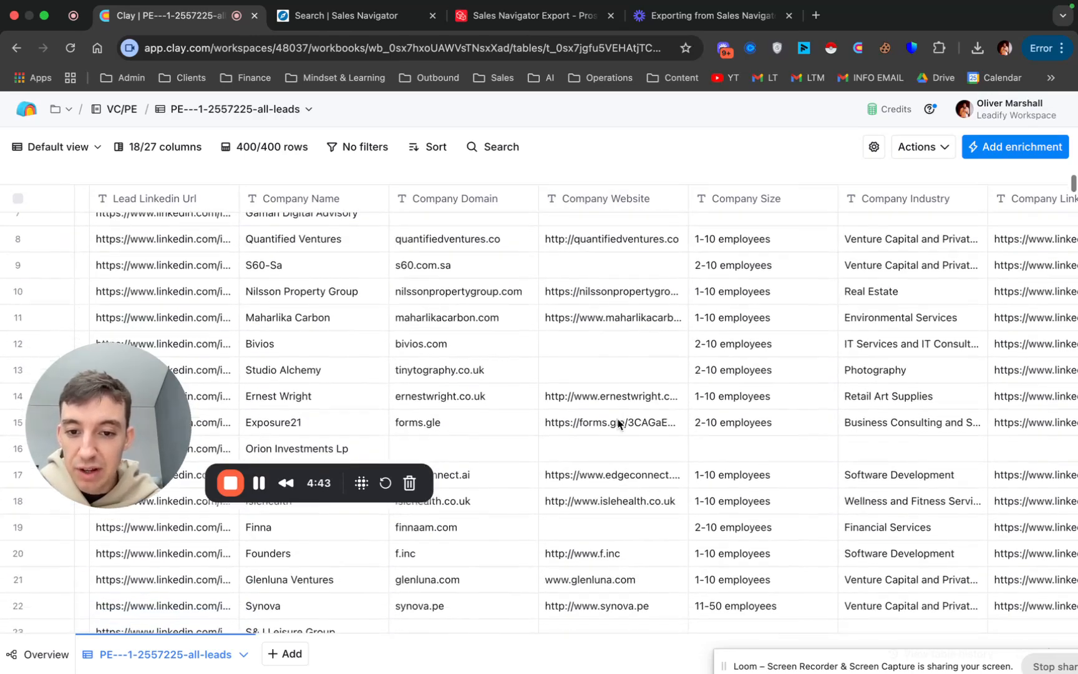
{"action": "left_click", "coordinate": [465, 337]}
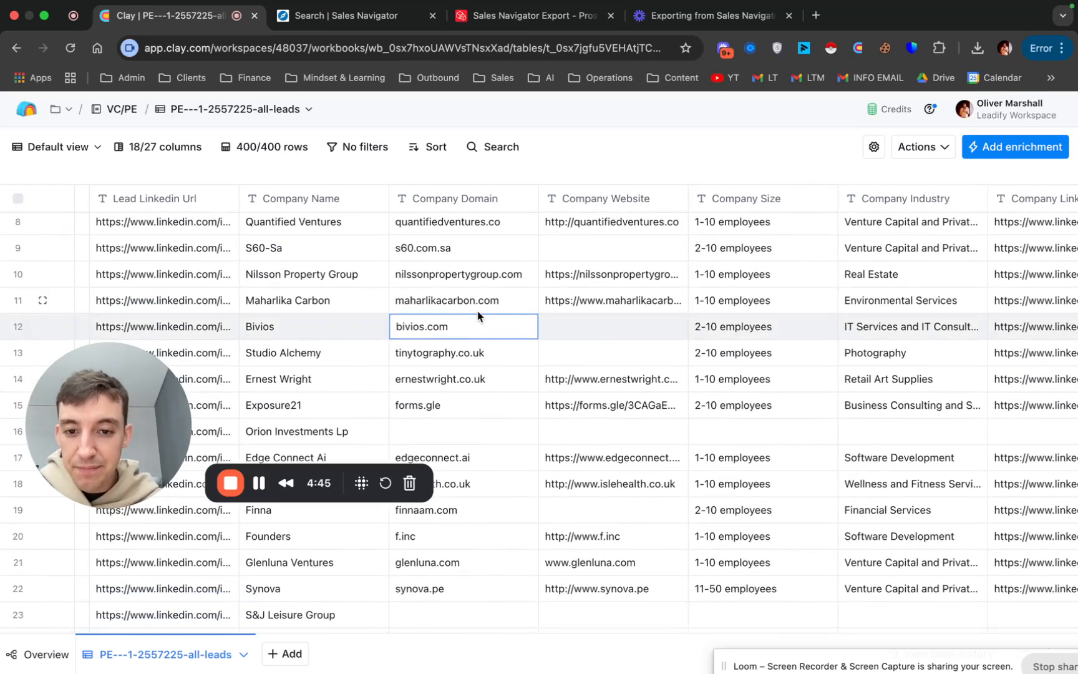
{"action": "left_click", "coordinate": [464, 352]}
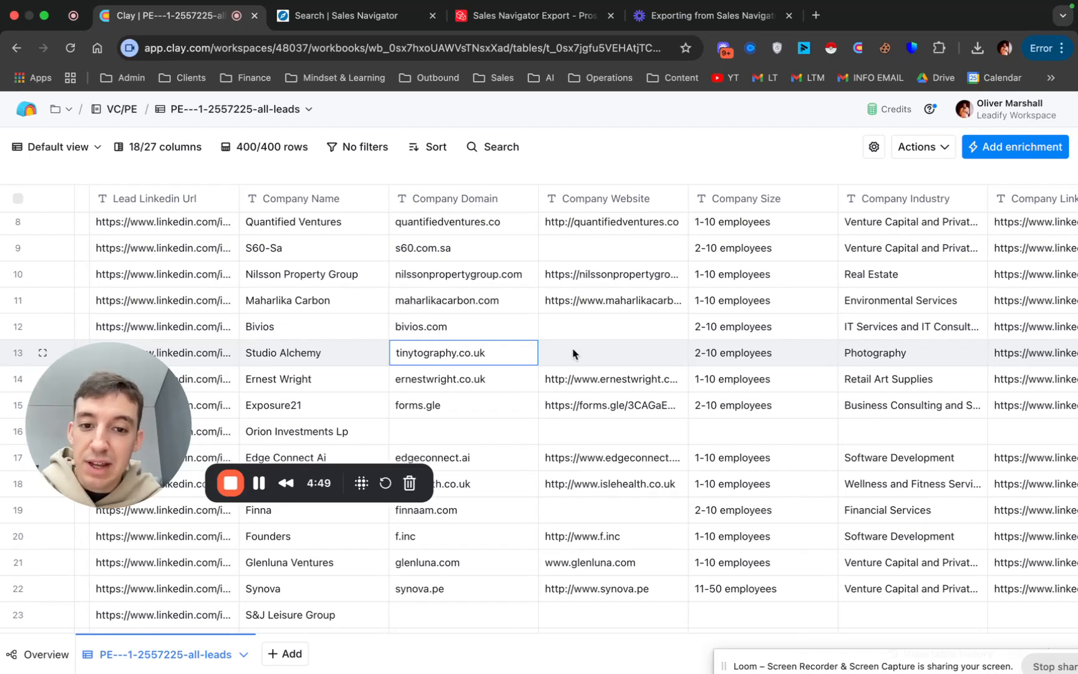
{"action": "left_click", "coordinate": [587, 330]}
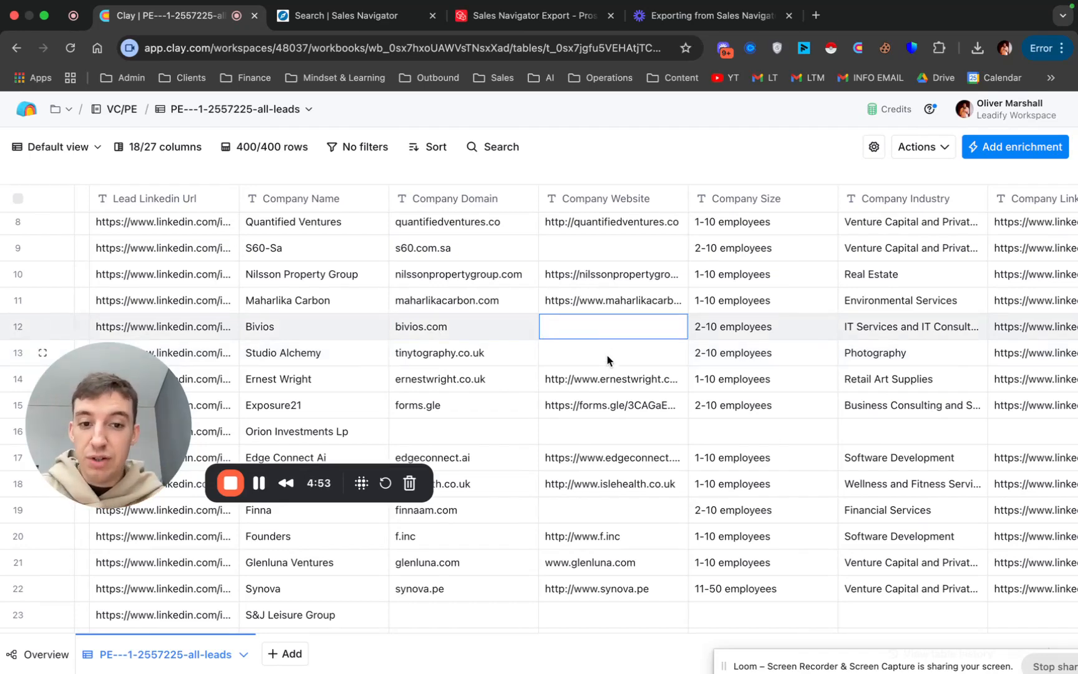
Add a merge column at the end of the table with Company Domain as its first-try input.
{"action": "scroll", "coordinate": [607, 358], "scroll_direction": "right", "scroll_amount": 15}
{"action": "left_click", "coordinate": [990, 200]}
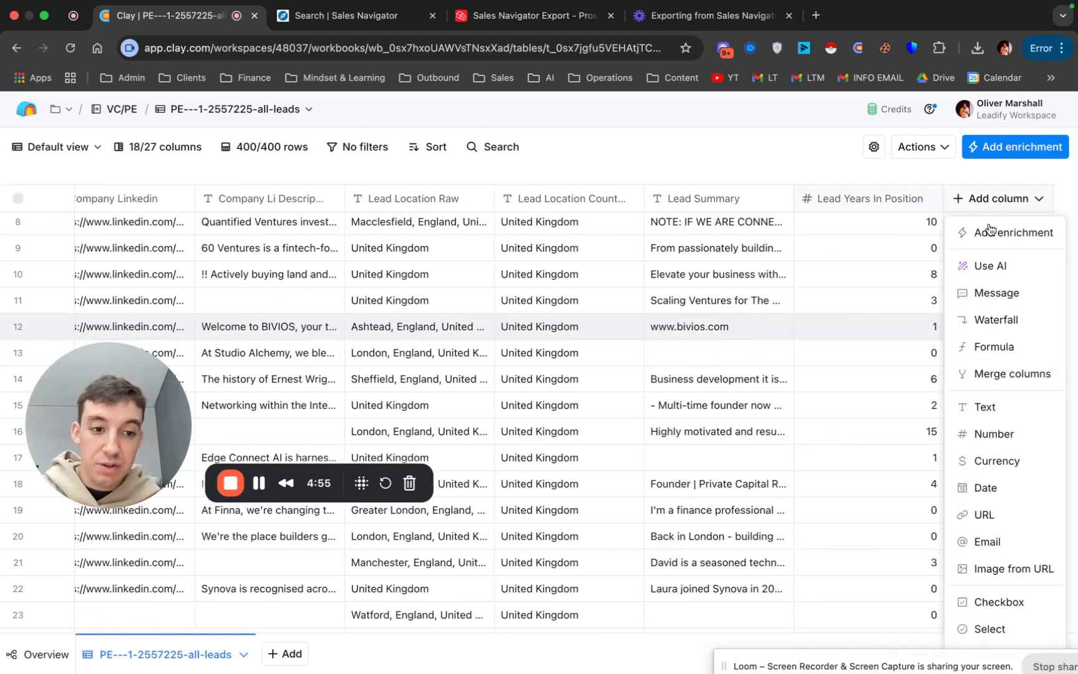
{"action": "left_click", "coordinate": [1002, 375]}
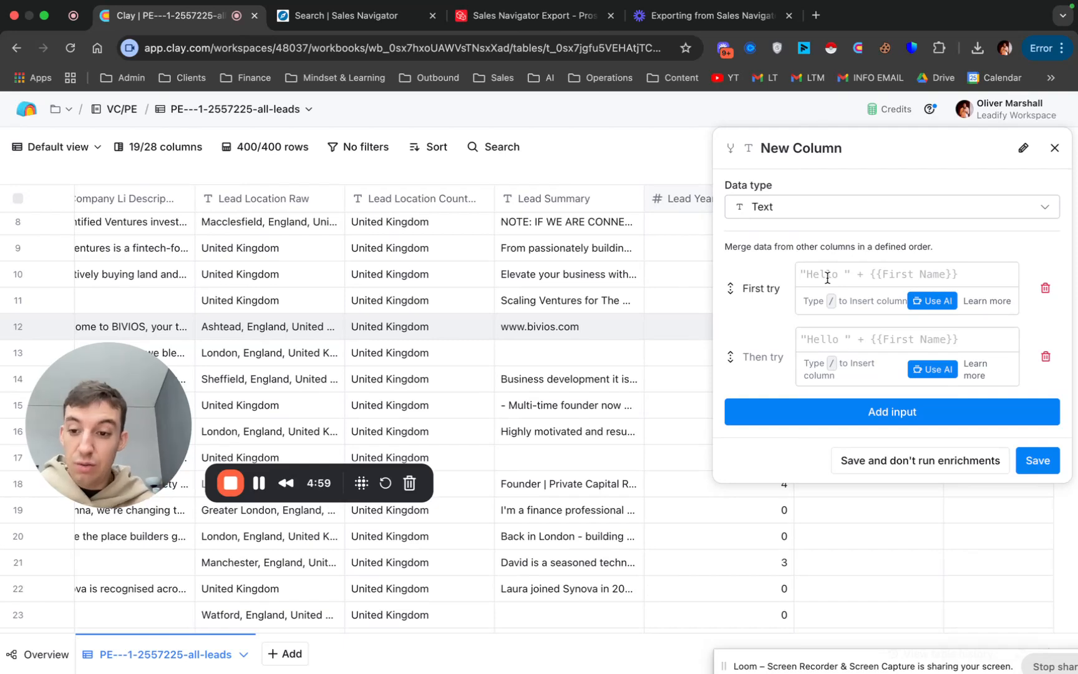
{"action": "type", "text": "/"}
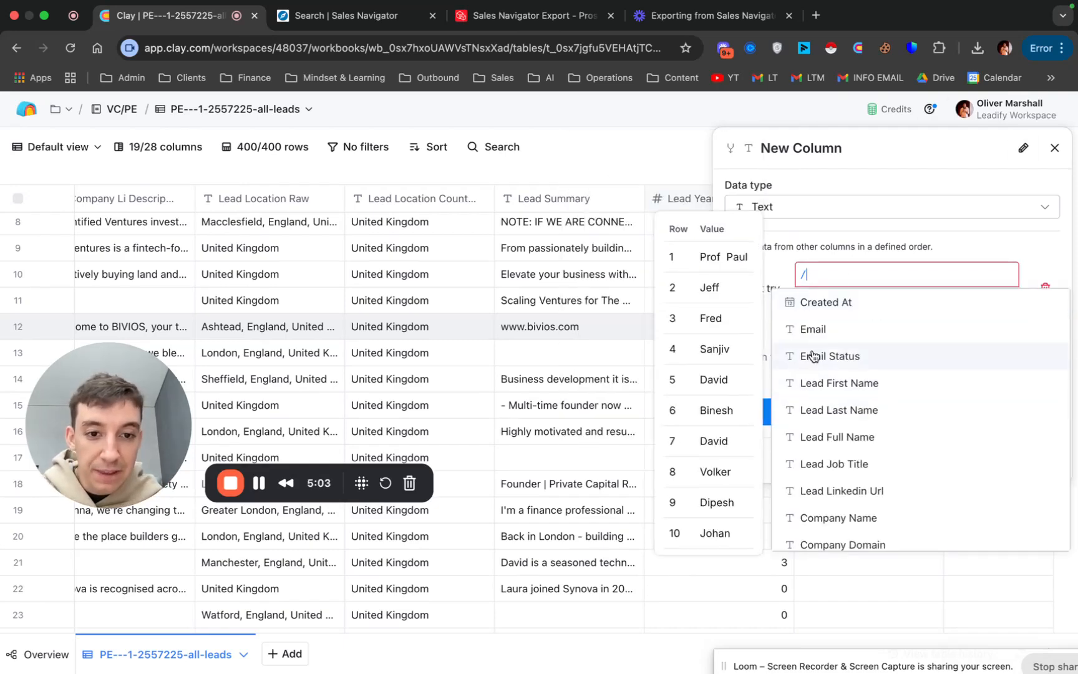
{"action": "scroll", "coordinate": [899, 399], "scroll_direction": "down", "scroll_amount": 5}
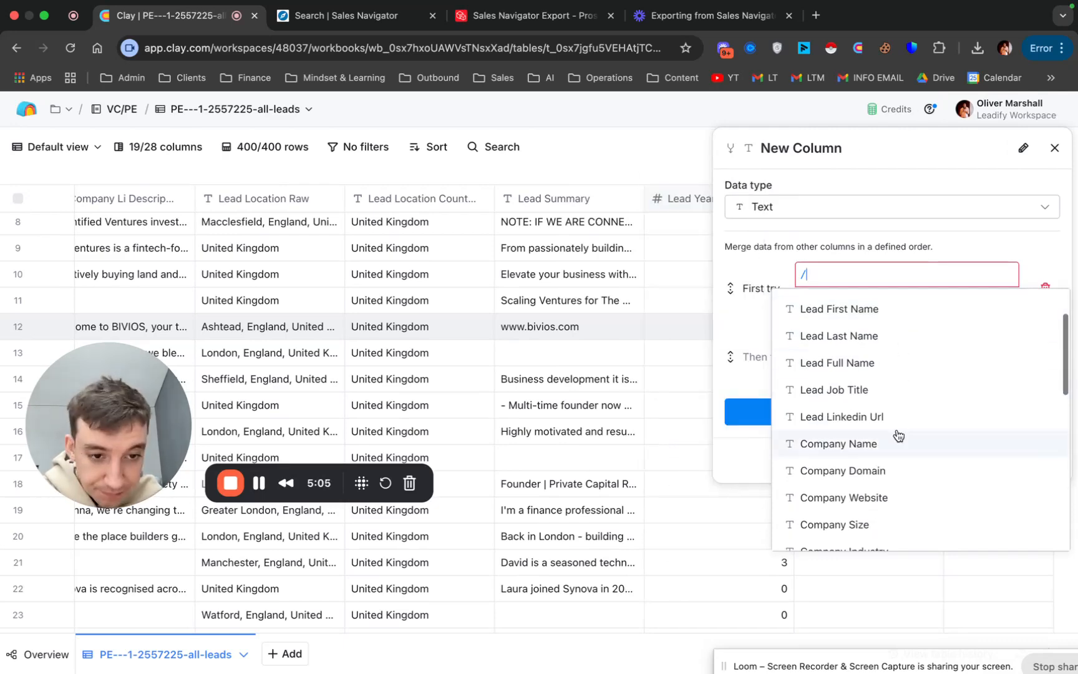
{"action": "type", "text": "dom"}
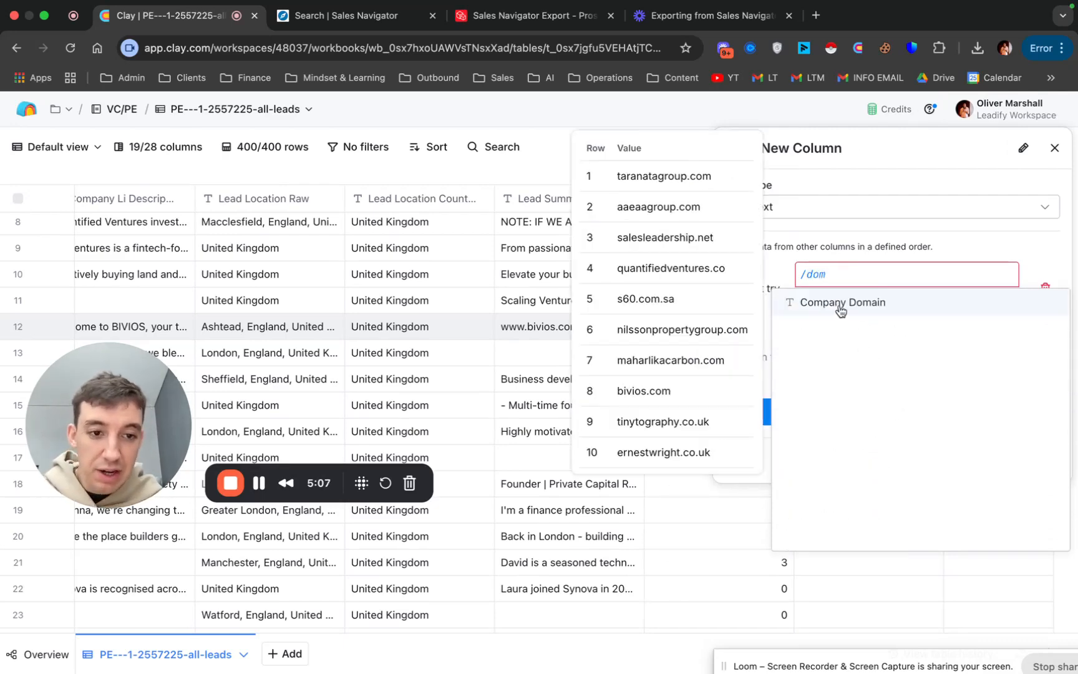
{"action": "left_click", "coordinate": [775, 307]}
Set Company Website as the merge column's fallback input and save the column.
{"action": "left_click", "coordinate": [831, 337]}
{"action": "type", "text": "/we"}
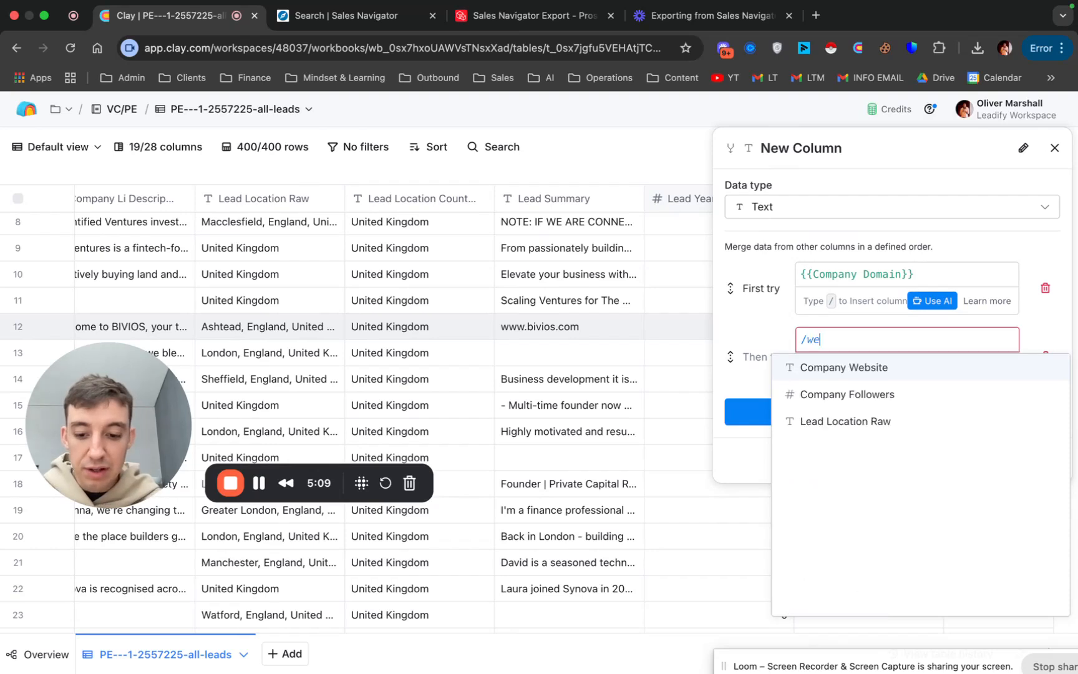
{"action": "type", "text": "b"}
{"action": "left_click", "coordinate": [844, 368]}
{"action": "left_click", "coordinate": [1036, 461]}
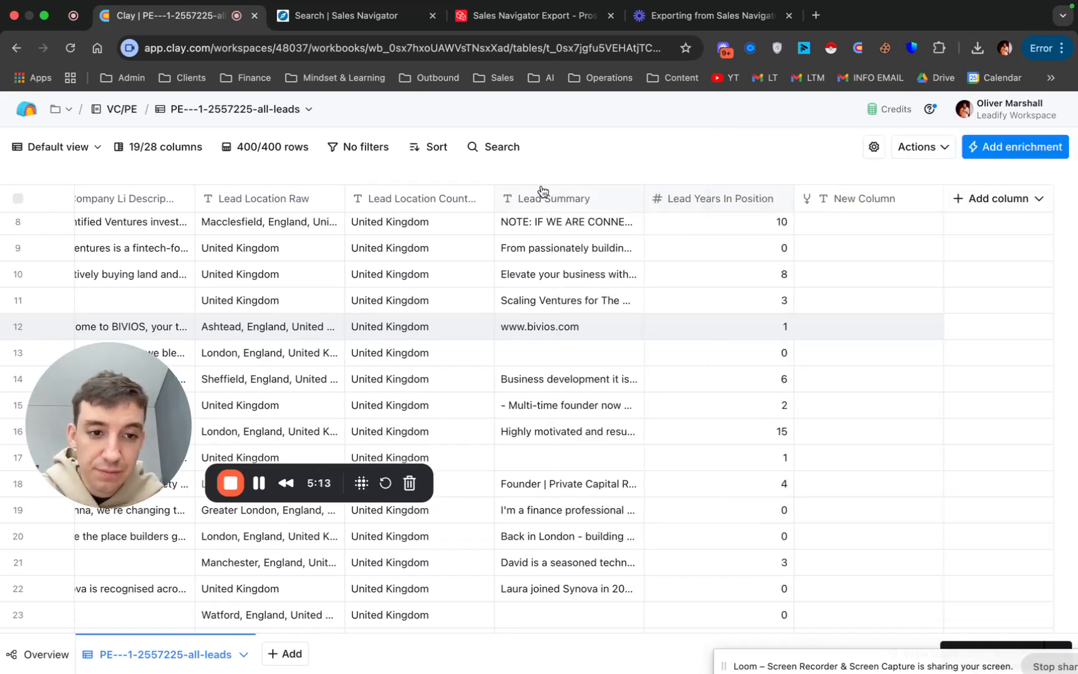
Rename the new merged column as Website URL.
{"action": "left_click", "coordinate": [849, 206]}
{"action": "left_click", "coordinate": [843, 237]}
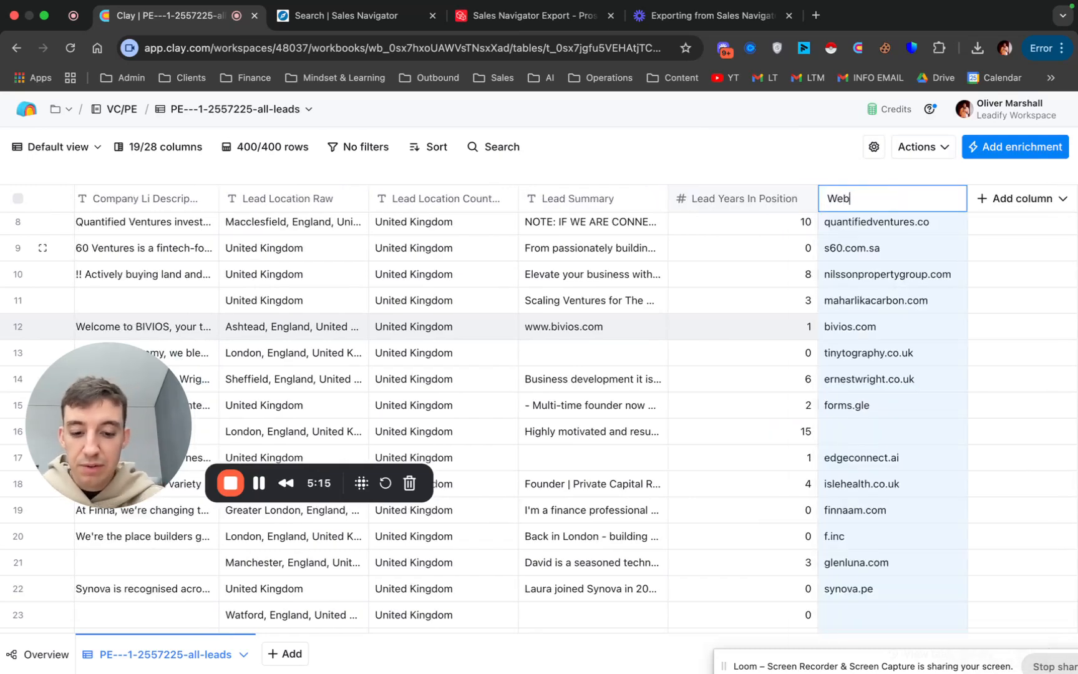
{"action": "type", "text": "Website URL"}
{"action": "key", "text": "Return"}
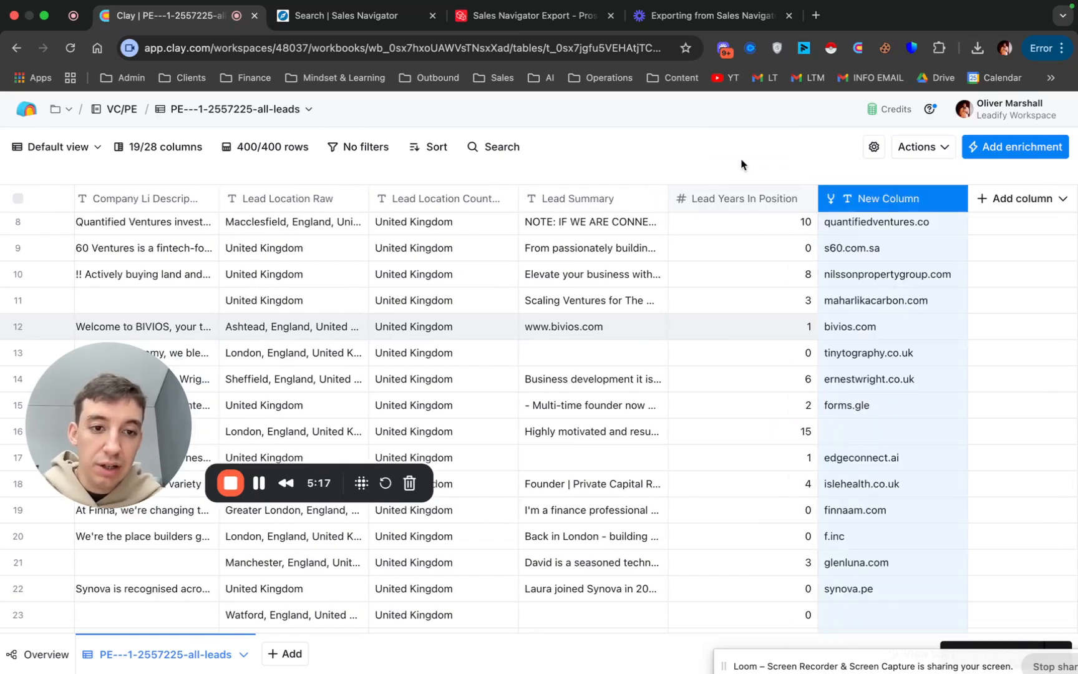
{"action": "double_click", "coordinate": [896, 209]}
{"action": "left_click", "coordinate": [777, 148]}
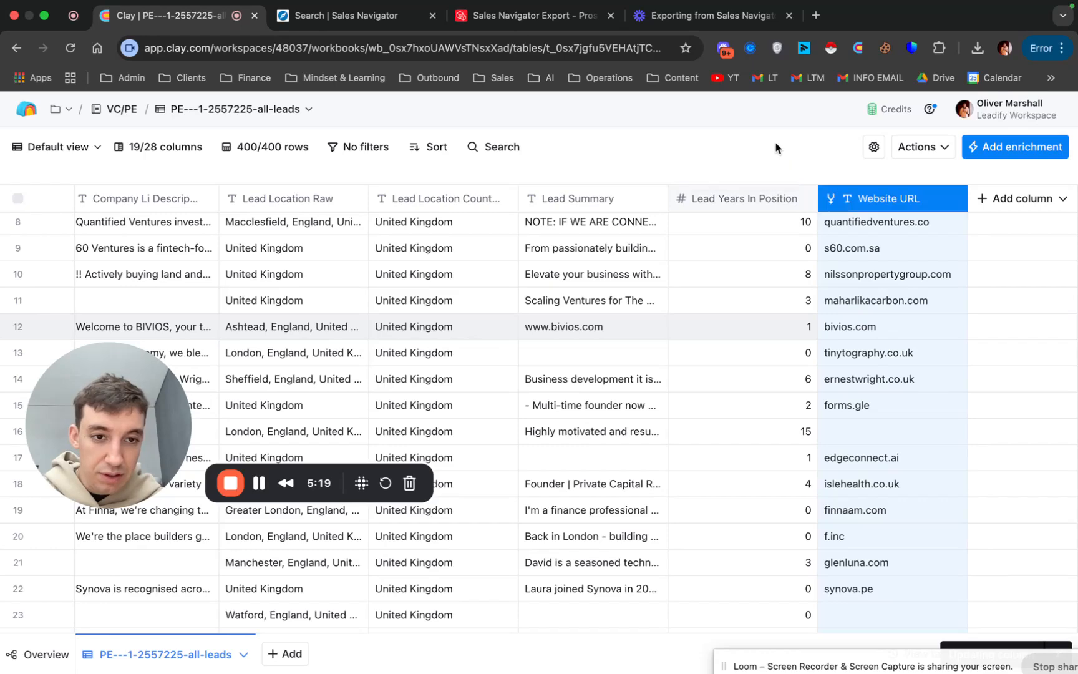
Change the Website URL column's data type from text to URL.
{"action": "left_click", "coordinate": [883, 205]}
{"action": "mouse_move", "coordinate": [871, 340]}
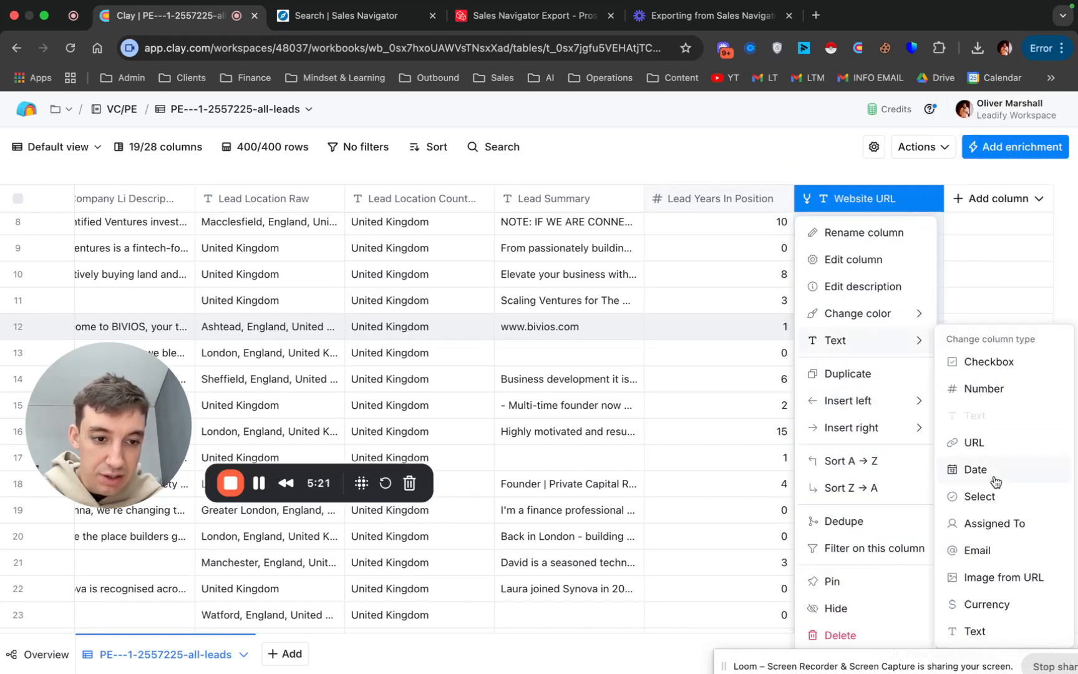
{"action": "left_click", "coordinate": [996, 447]}
{"action": "left_click", "coordinate": [716, 350]}
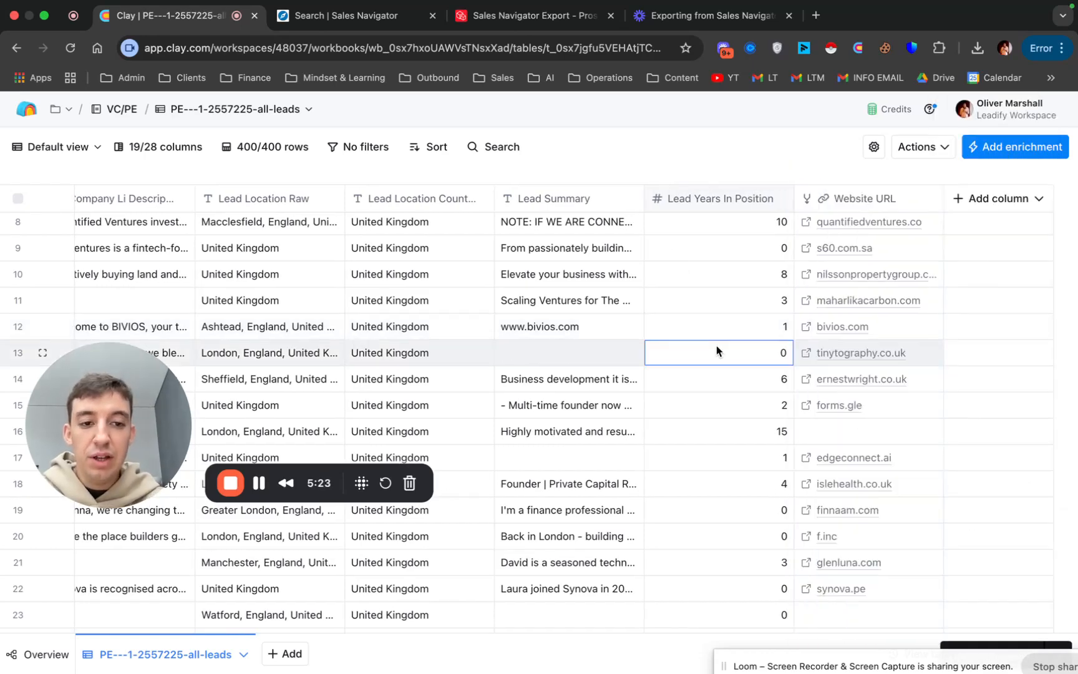
Check the Company Domain and Company Website cells of the leads against the merged Website URL column.
{"action": "scroll", "coordinate": [795, 325], "scroll_direction": "up", "scroll_amount": 3}
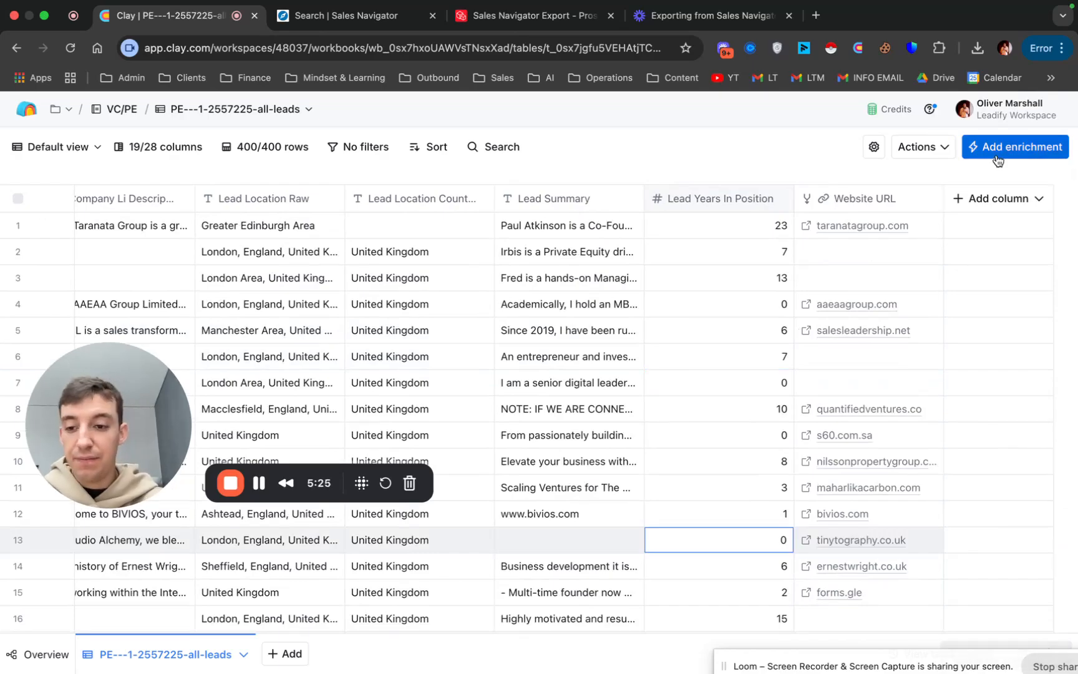
{"action": "scroll", "coordinate": [782, 231], "scroll_direction": "left", "scroll_amount": 10}
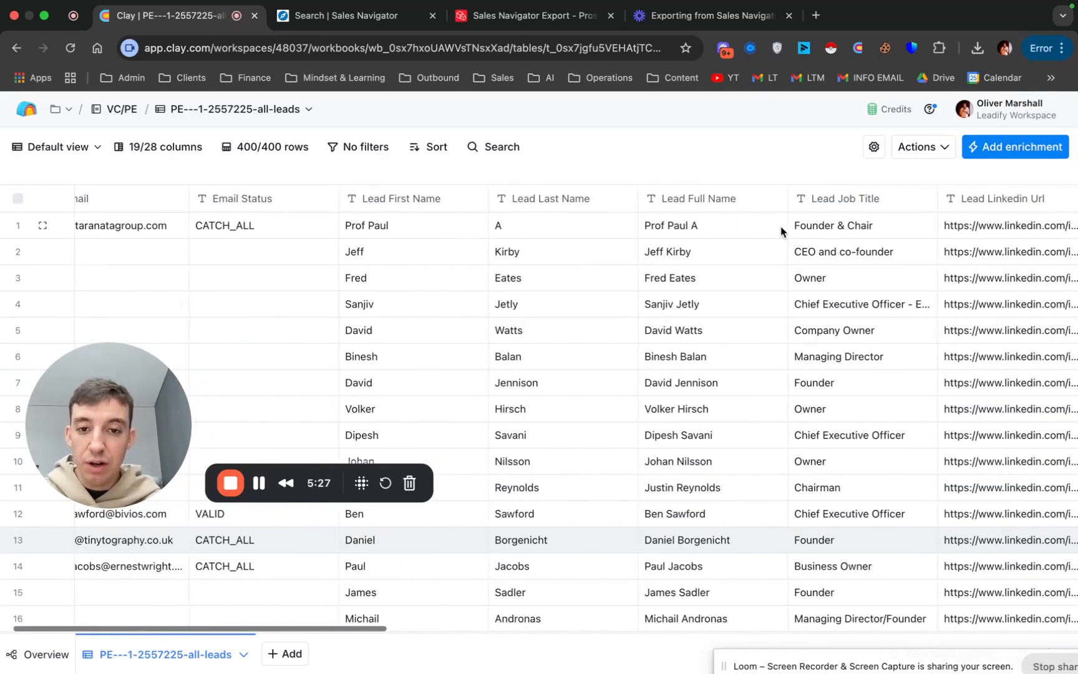
{"action": "scroll", "coordinate": [776, 231], "scroll_direction": "right", "scroll_amount": 15}
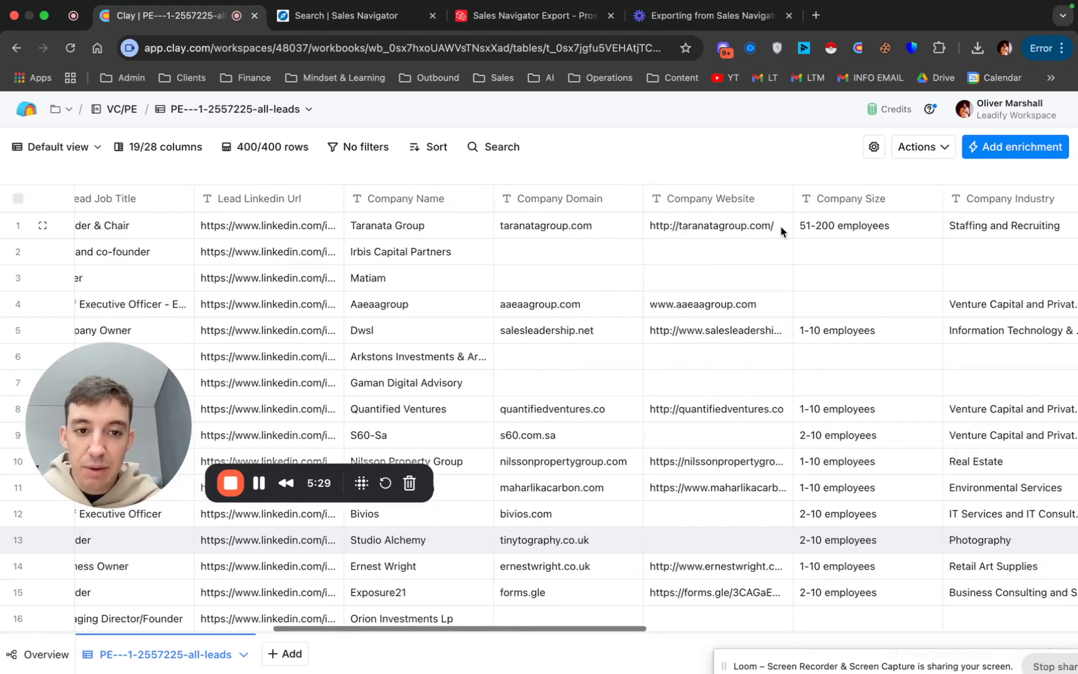
{"action": "scroll", "coordinate": [559, 356], "scroll_direction": "down", "scroll_amount": 5}
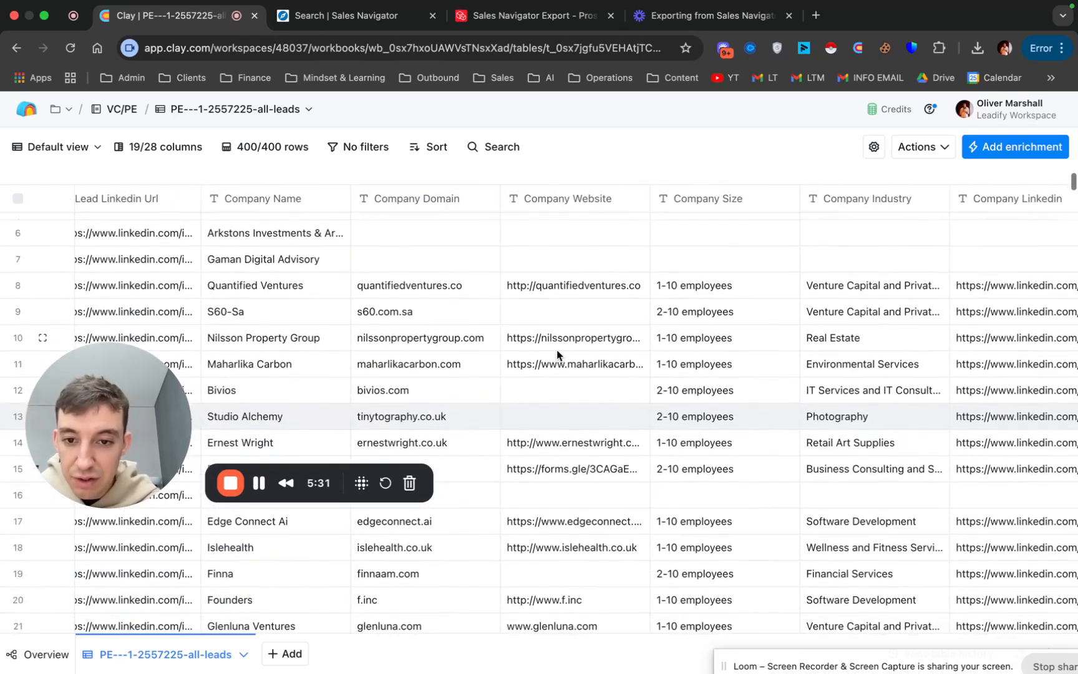
{"action": "left_click", "coordinate": [393, 312]}
{"action": "left_click", "coordinate": [591, 324]}
{"action": "left_click", "coordinate": [418, 316]}
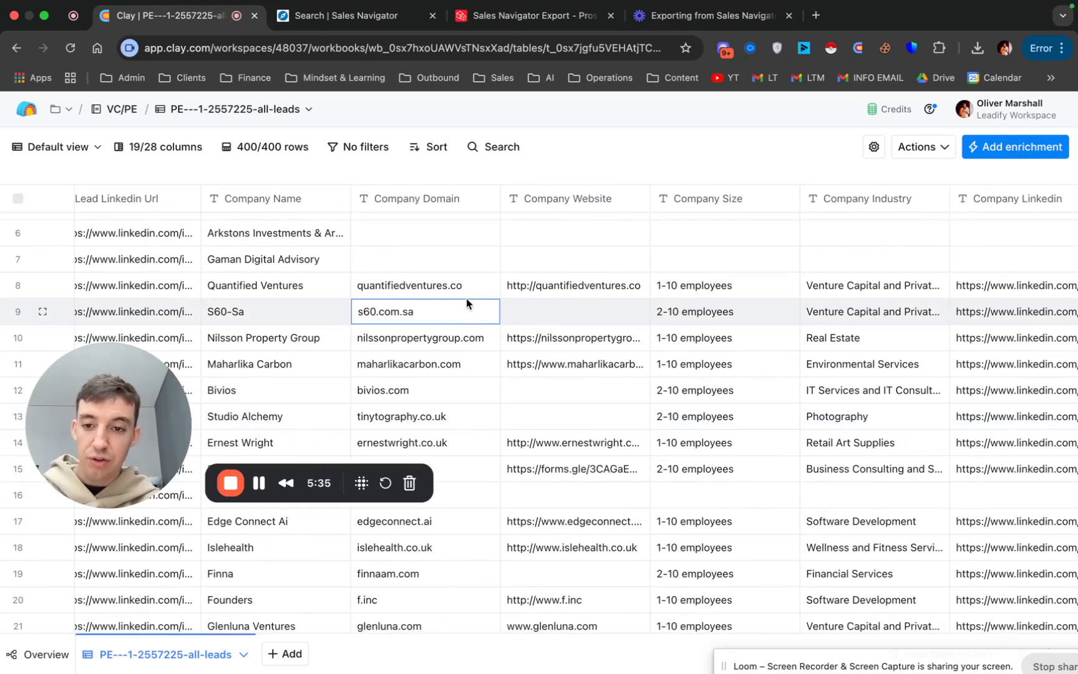
{"action": "scroll", "coordinate": [609, 356], "scroll_direction": "right", "scroll_amount": 10}
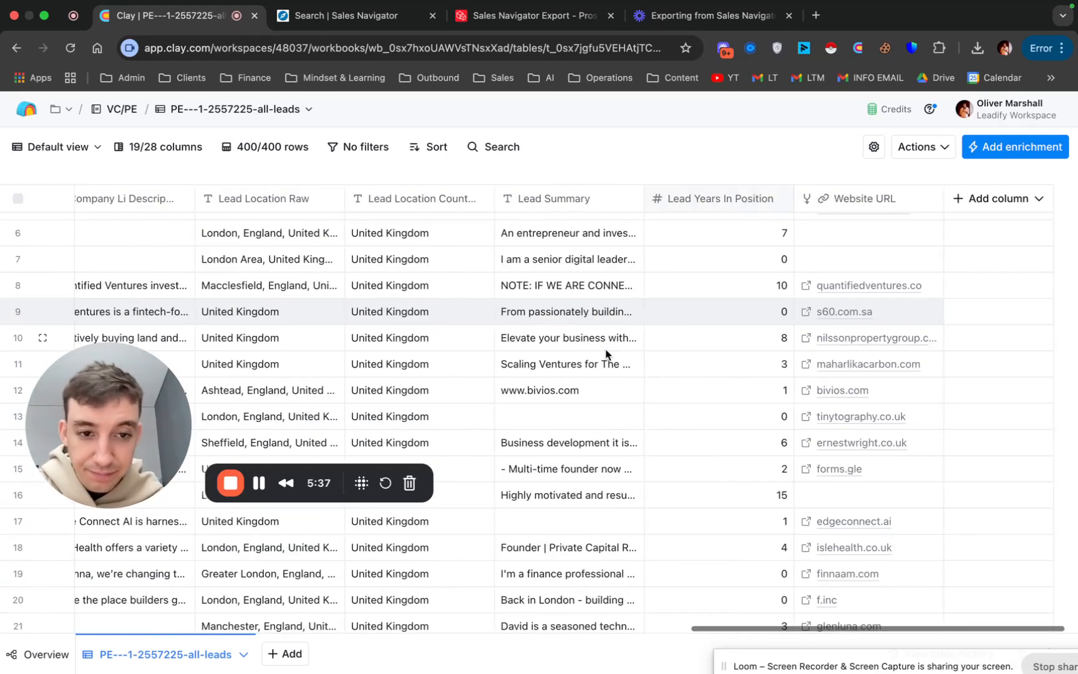
Search the enrichments for "domain" and open the Find Domain waterfall using Clearbit, Google and HG Insights.
{"action": "scroll", "coordinate": [870, 274], "scroll_direction": "up", "scroll_amount": 3}
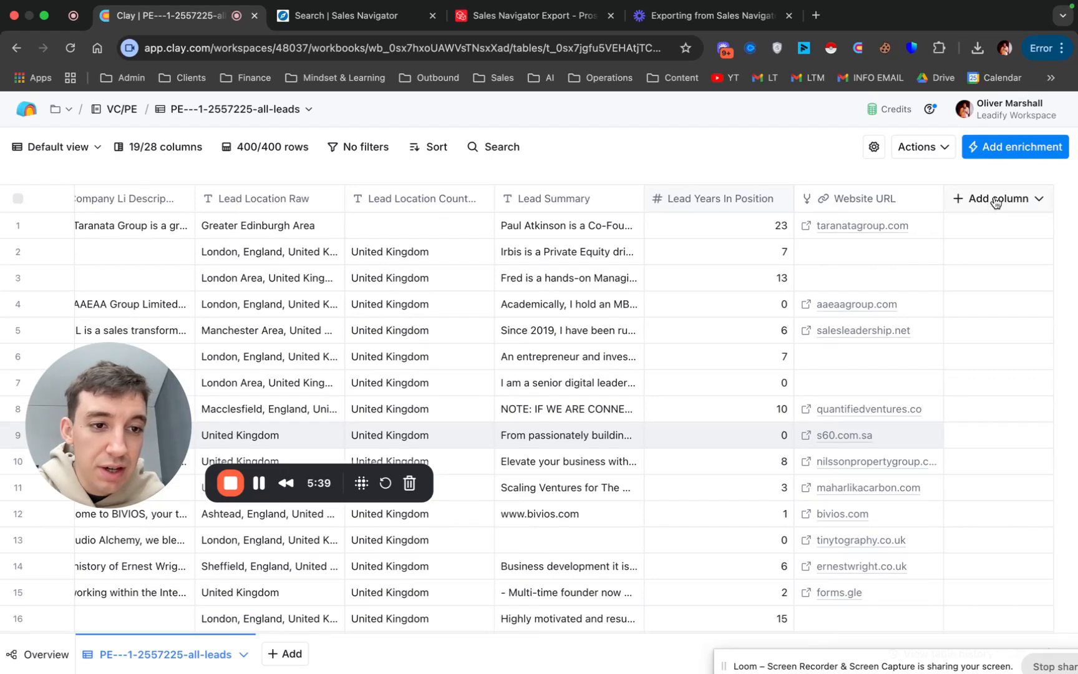
{"action": "left_click", "coordinate": [1012, 153]}
{"action": "type", "text": "domain"}
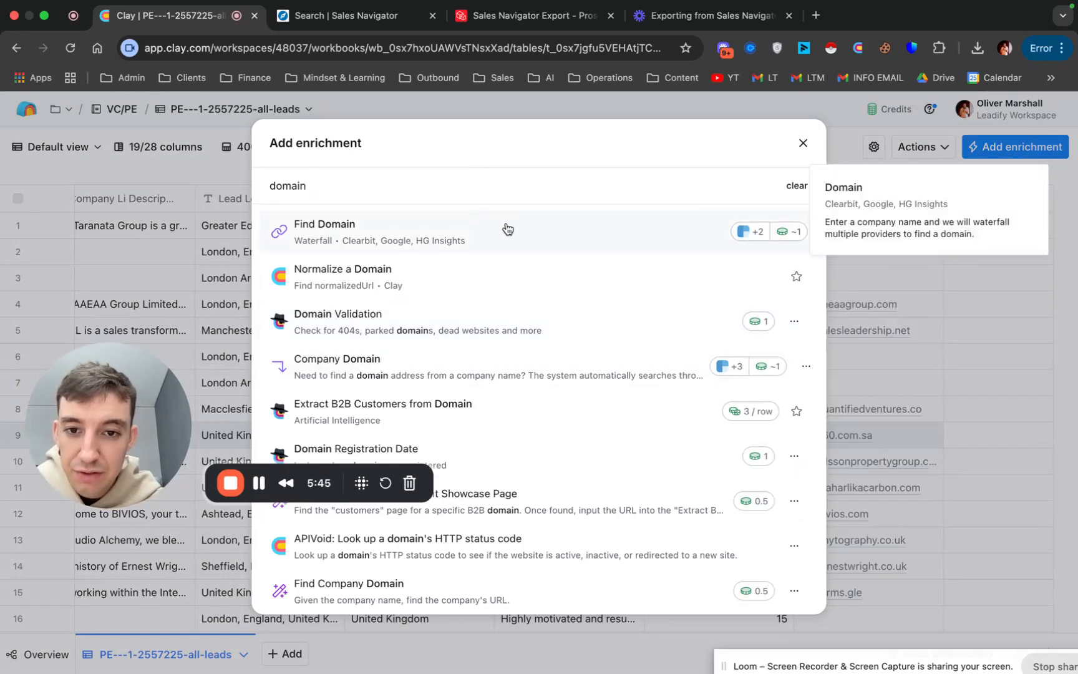
{"action": "left_click", "coordinate": [508, 228]}
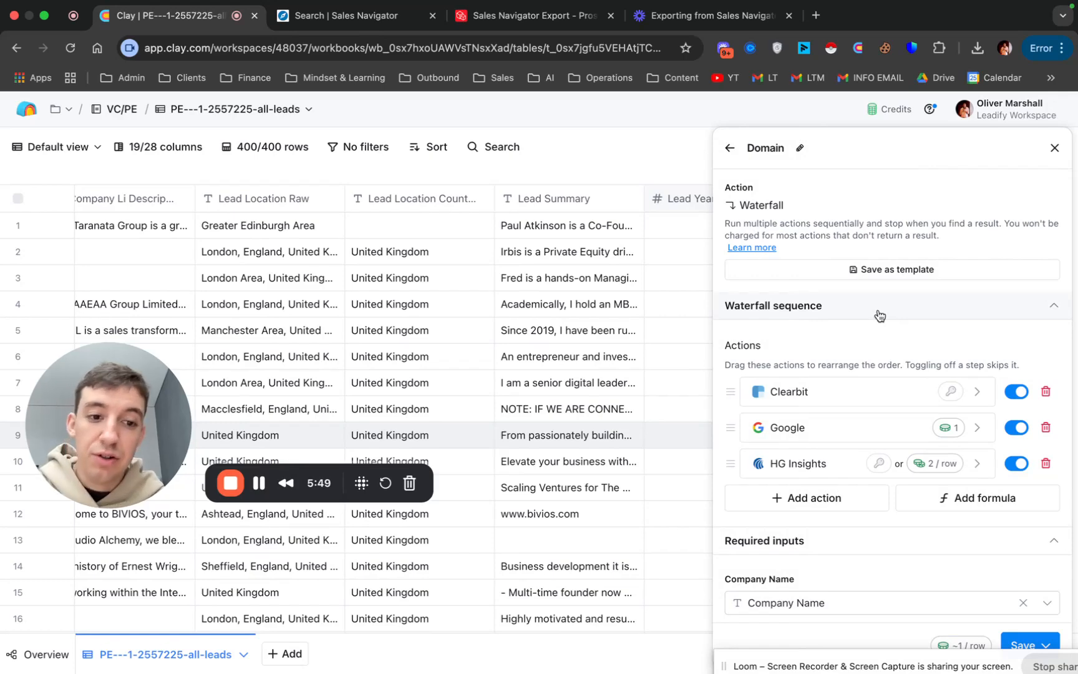
Generate and save a run condition for the Domain waterfall so that it runs only if Website URL is empty.
{"action": "scroll", "coordinate": [880, 315], "scroll_direction": "down", "scroll_amount": 2}
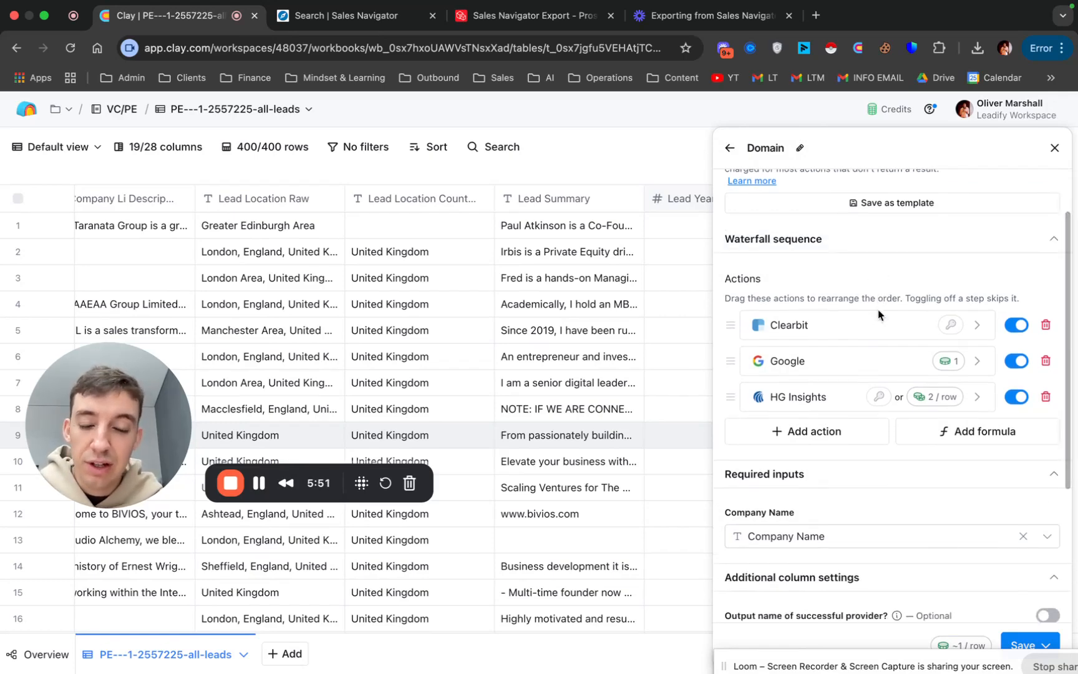
{"action": "scroll", "coordinate": [879, 314], "scroll_direction": "down", "scroll_amount": 4}
{"action": "scroll", "coordinate": [830, 324], "scroll_direction": "down", "scroll_amount": 3}
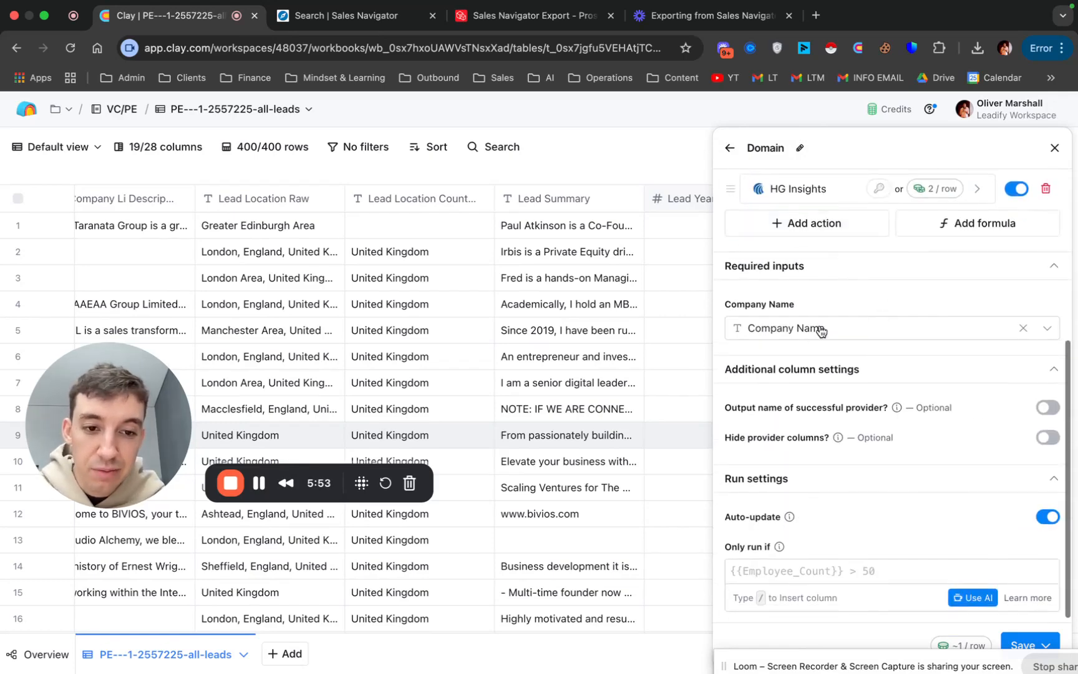
{"action": "scroll", "coordinate": [755, 437], "scroll_direction": "up", "scroll_amount": 4}
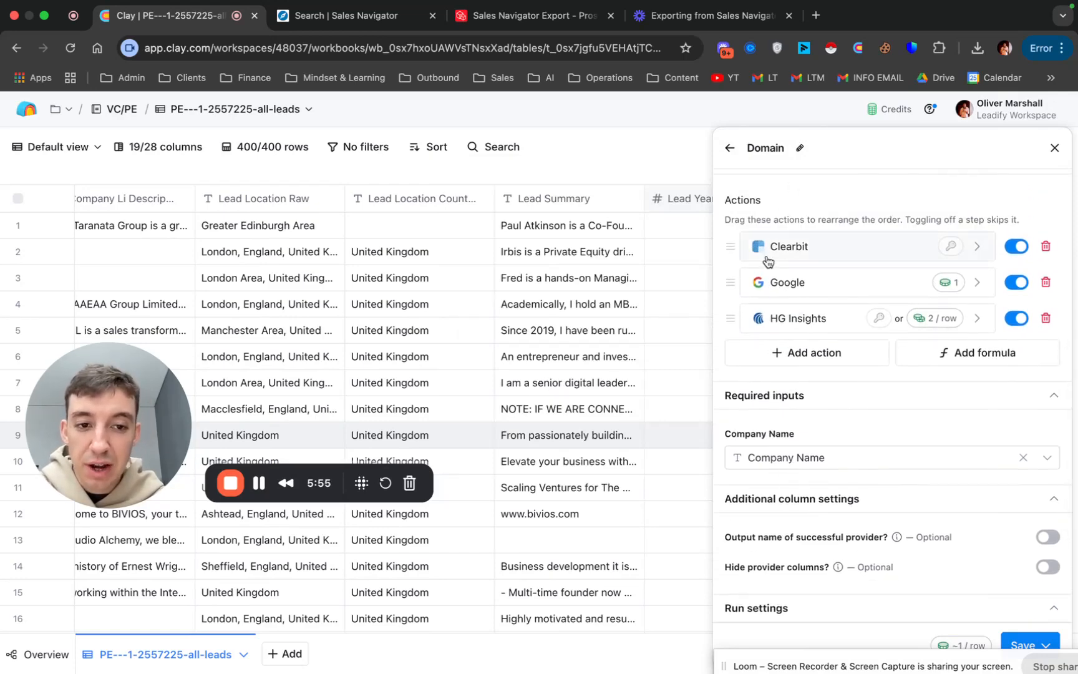
{"action": "scroll", "coordinate": [854, 356], "scroll_direction": "down", "scroll_amount": 4}
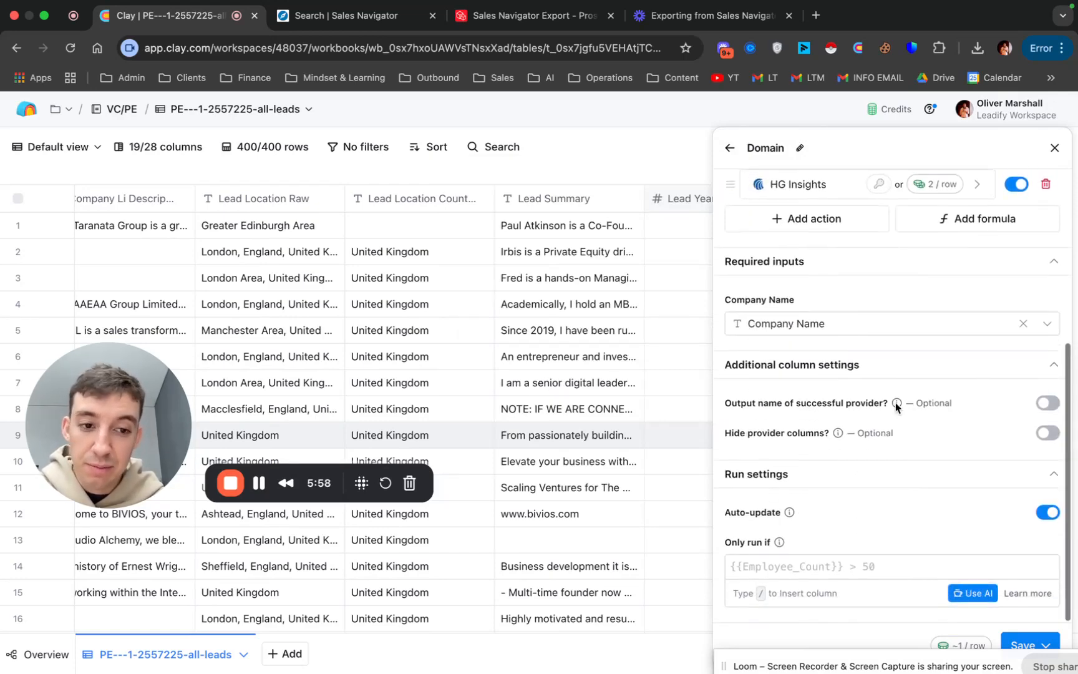
{"action": "left_click", "coordinate": [970, 594]}
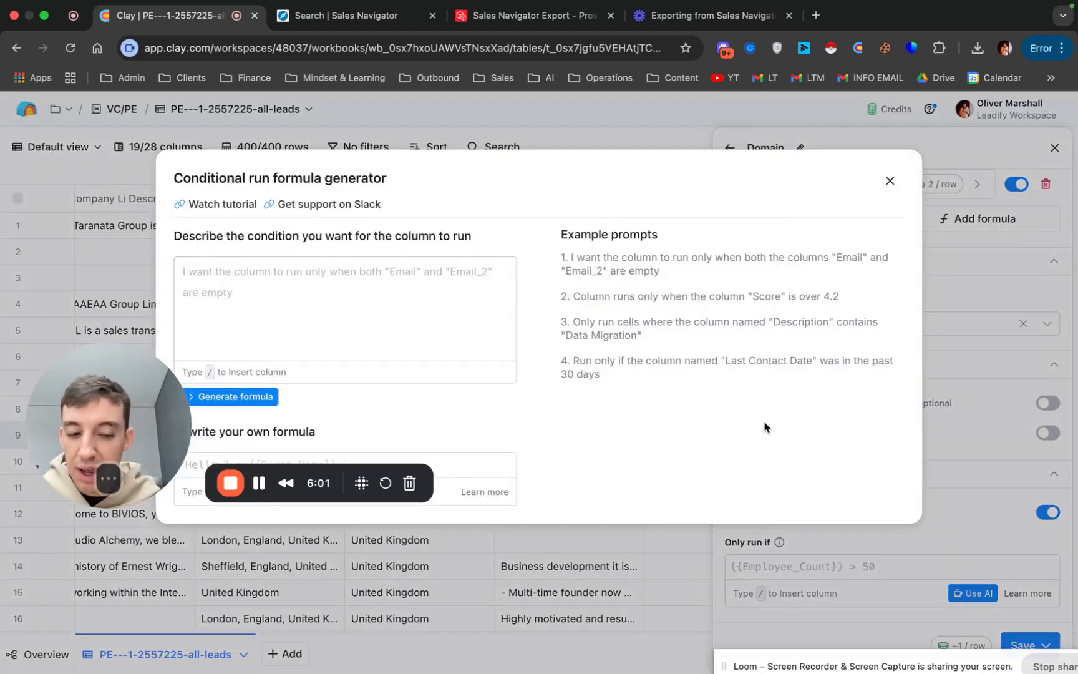
{"action": "left_click", "coordinate": [221, 274]}
{"action": "type", "text": "Only run if /"}
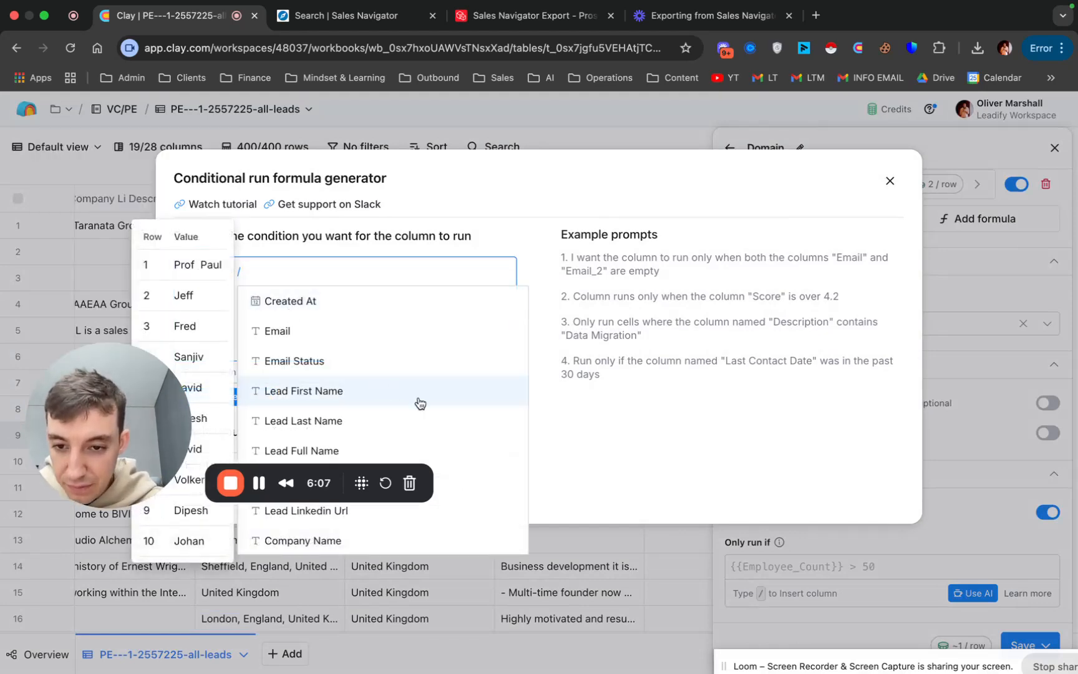
{"action": "scroll", "coordinate": [390, 390], "scroll_direction": "down", "scroll_amount": 5}
{"action": "left_click", "coordinate": [310, 539]}
{"action": "type", "text": "is EMPTY"}
{"action": "left_click", "coordinate": [267, 408]}
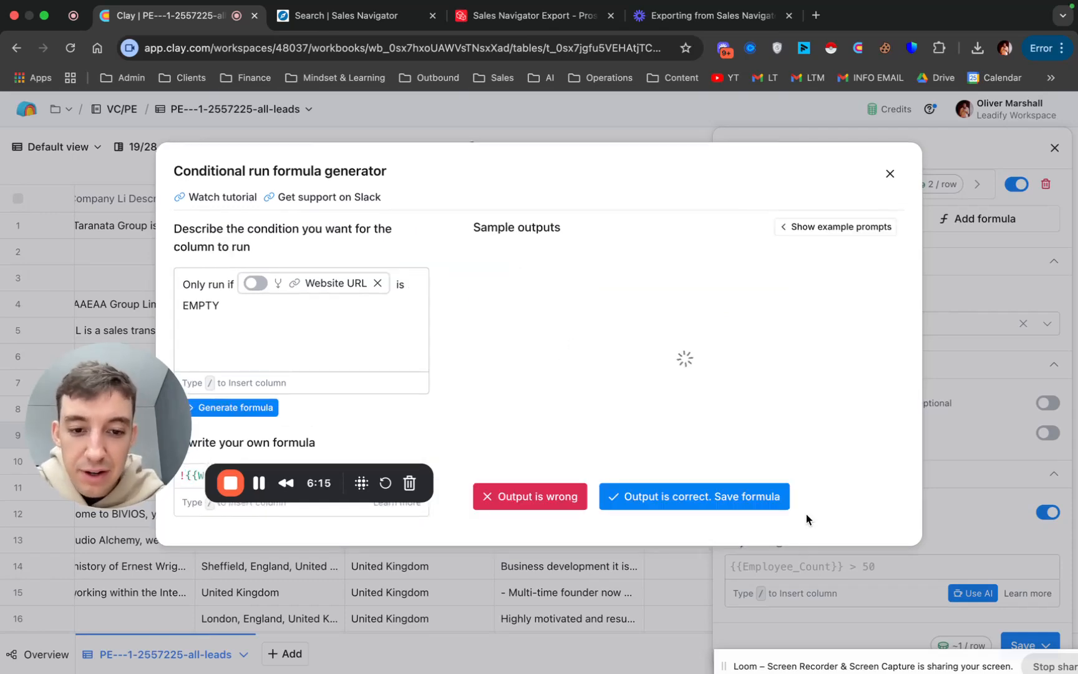
{"action": "left_click", "coordinate": [683, 496]}
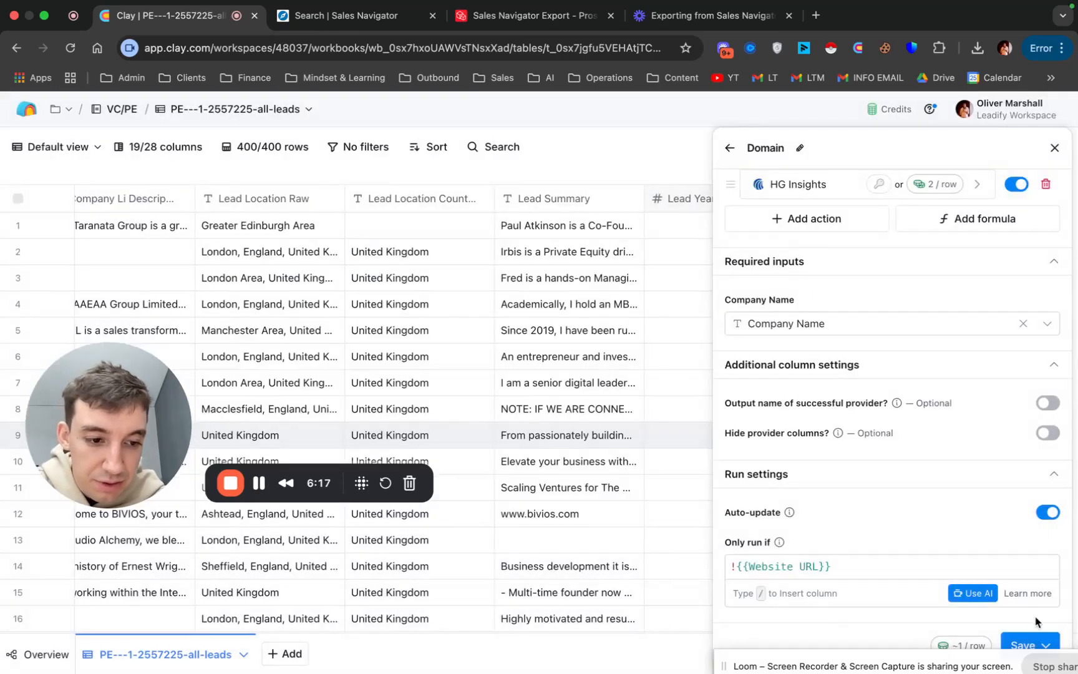
Save the Domain waterfall and run it on the first 10 rows.
{"action": "left_click", "coordinate": [1026, 645]}
{"action": "left_click", "coordinate": [896, 549]}
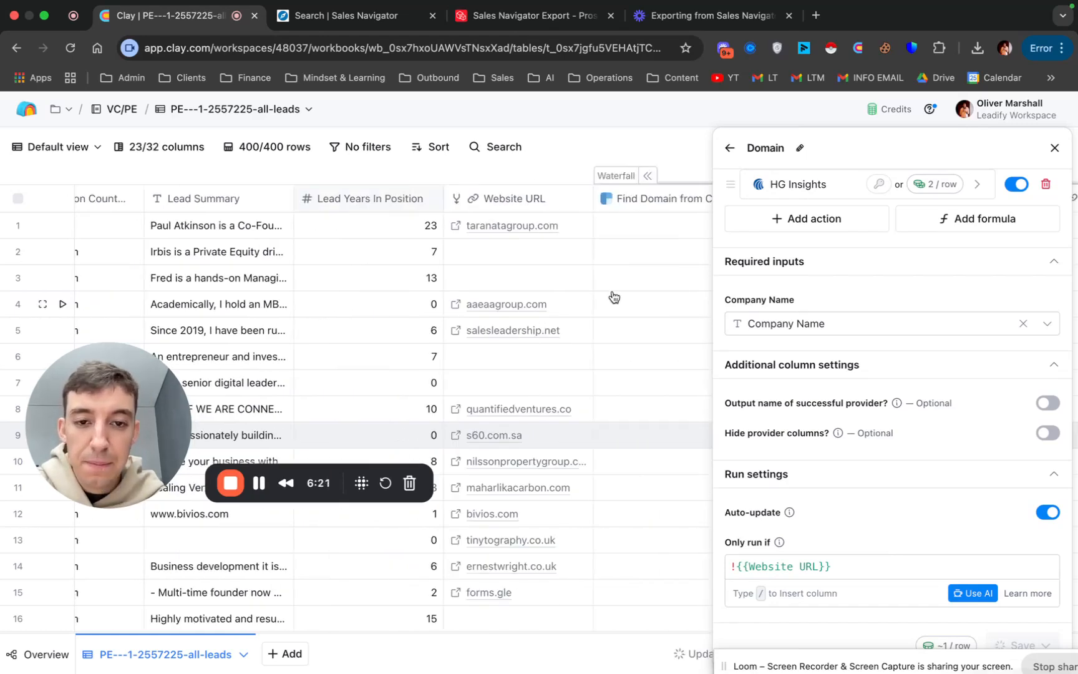
{"action": "left_click", "coordinate": [483, 177]}
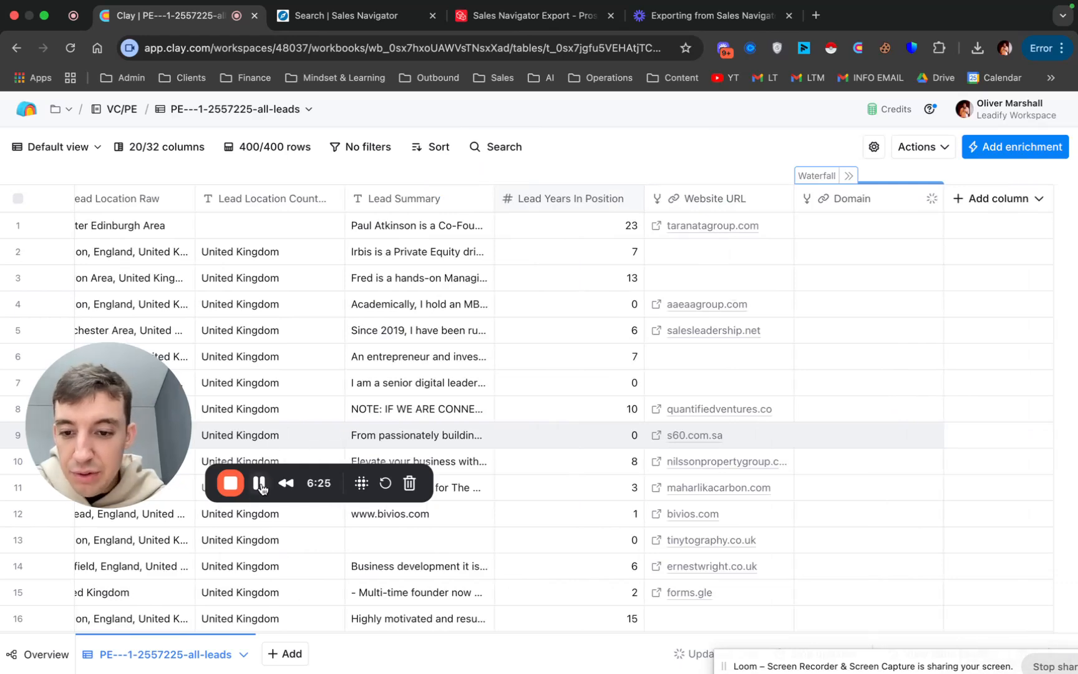
{"action": "left_click", "coordinate": [259, 487]}
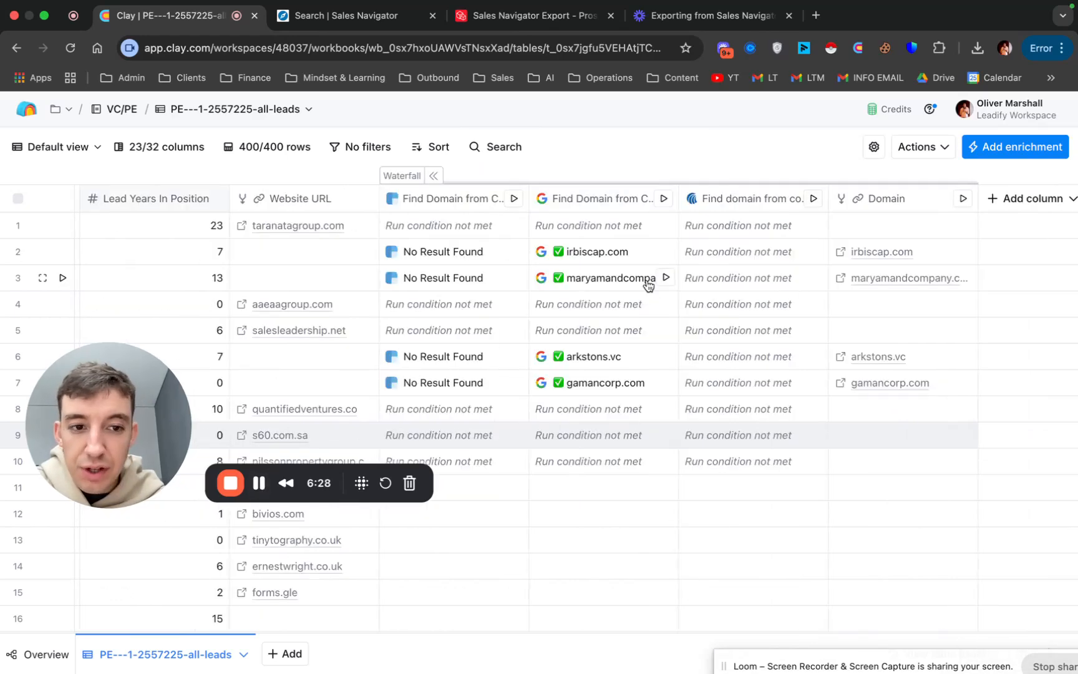
{"action": "scroll", "coordinate": [668, 244], "scroll_direction": "right", "scroll_amount": 2}
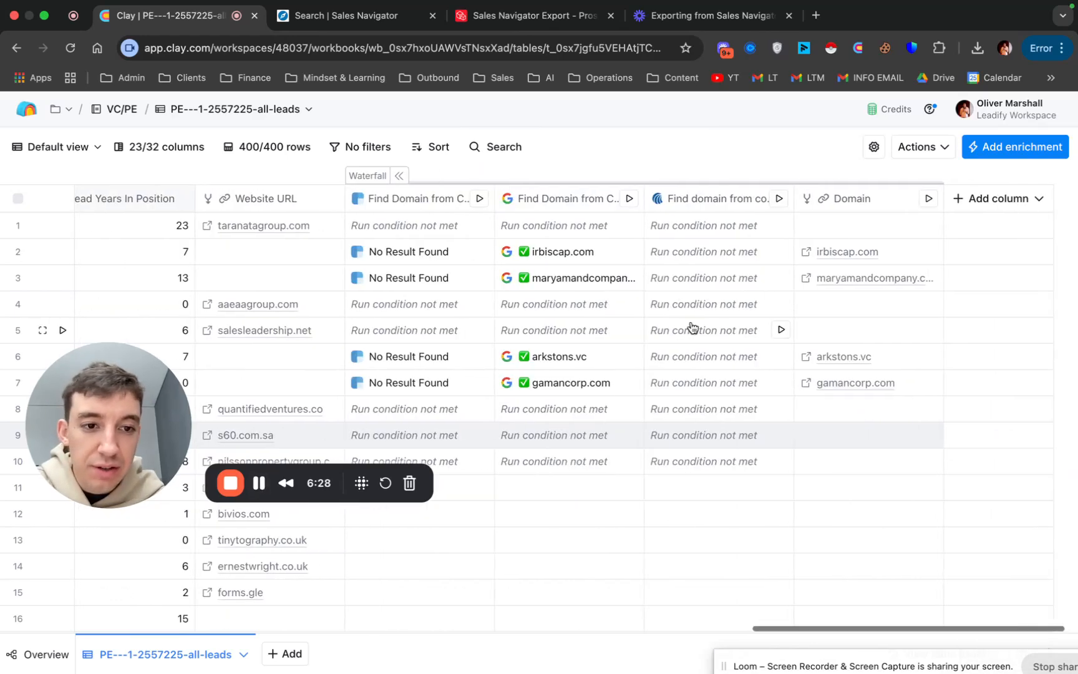
{"action": "scroll", "coordinate": [624, 280], "scroll_direction": "left", "scroll_amount": 3}
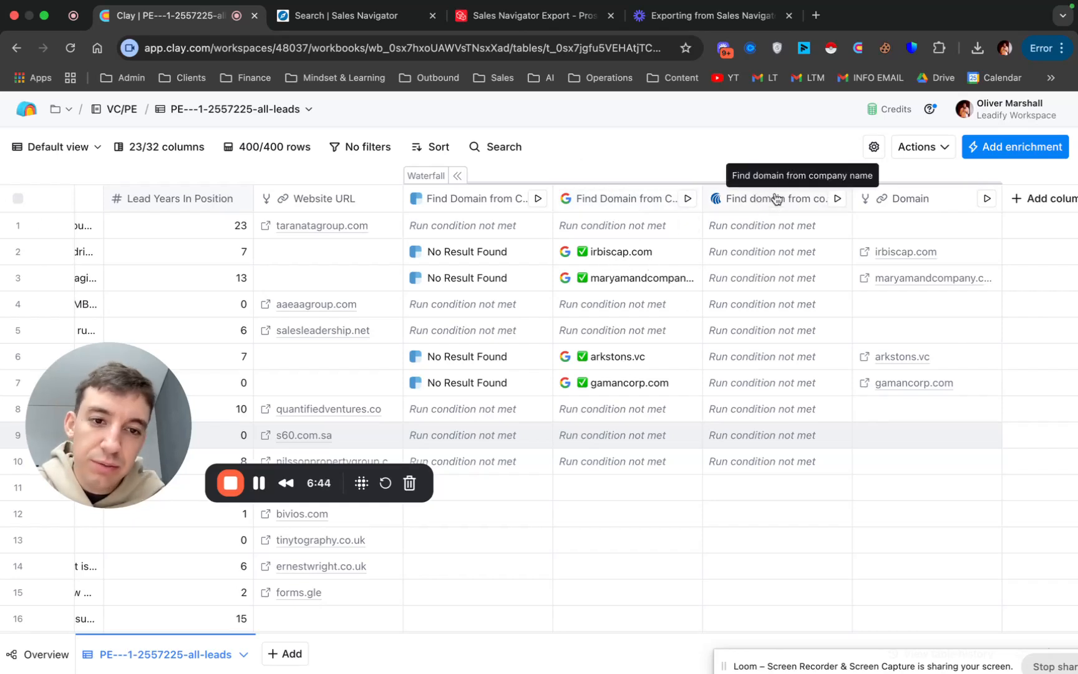
{"action": "scroll", "coordinate": [748, 262], "scroll_direction": "right", "scroll_amount": 2}
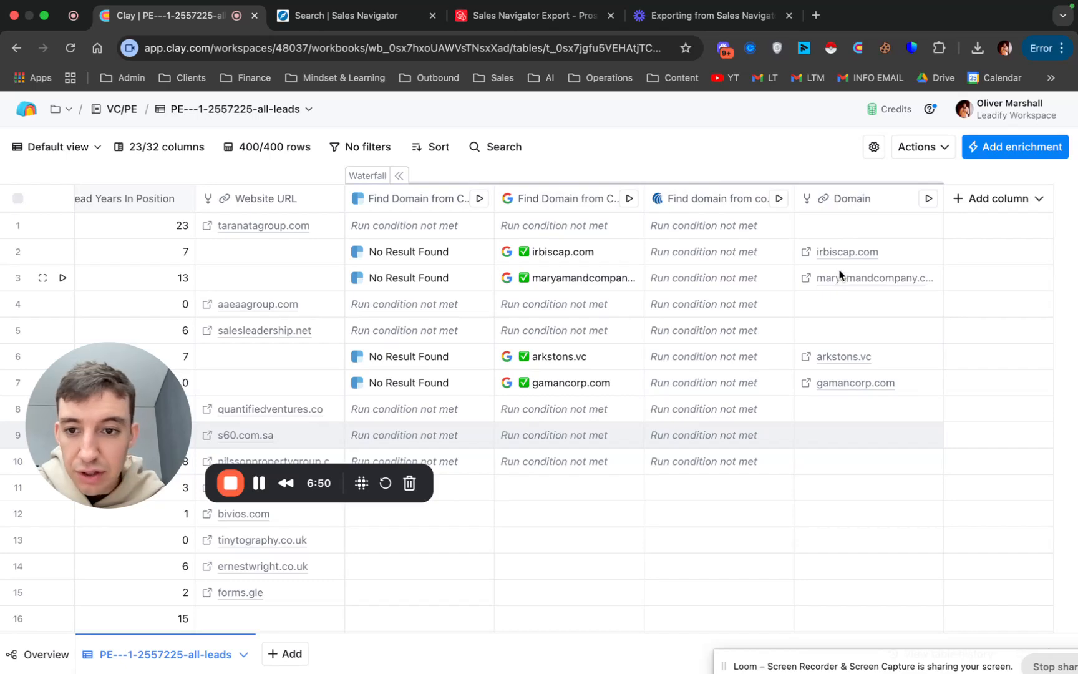
Pin the Company Name column at the start of the table.
{"action": "scroll", "coordinate": [840, 274], "scroll_direction": "left", "scroll_amount": 15}
{"action": "scroll", "coordinate": [716, 254], "scroll_direction": "right", "scroll_amount": 15}
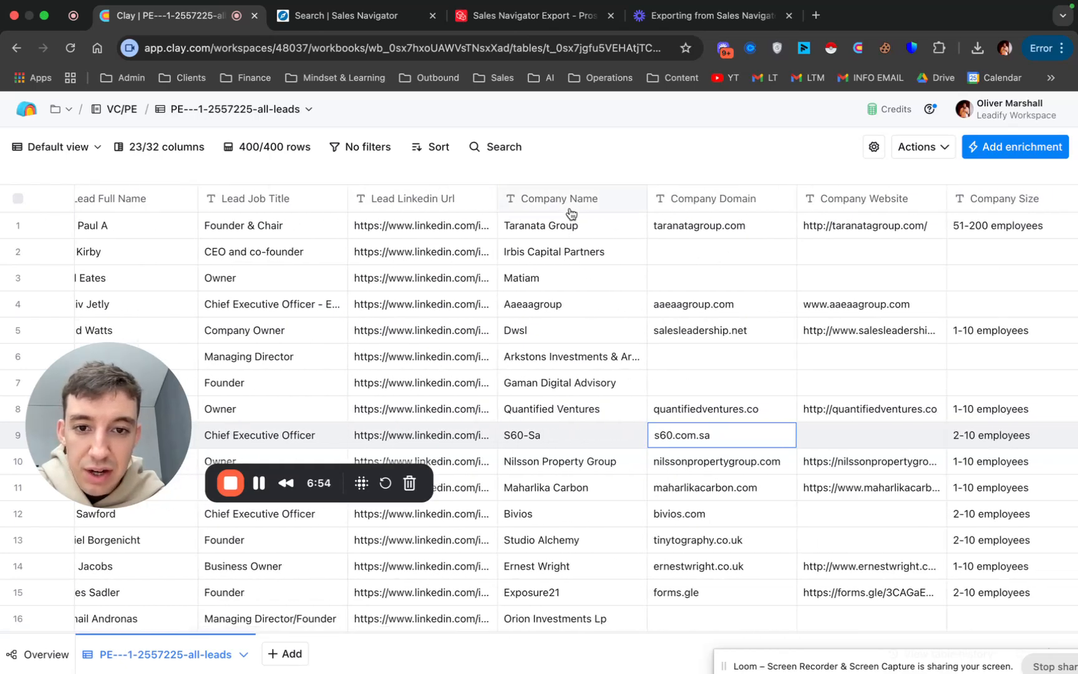
{"action": "left_click", "coordinate": [571, 215]}
{"action": "key", "text": "Escape"}
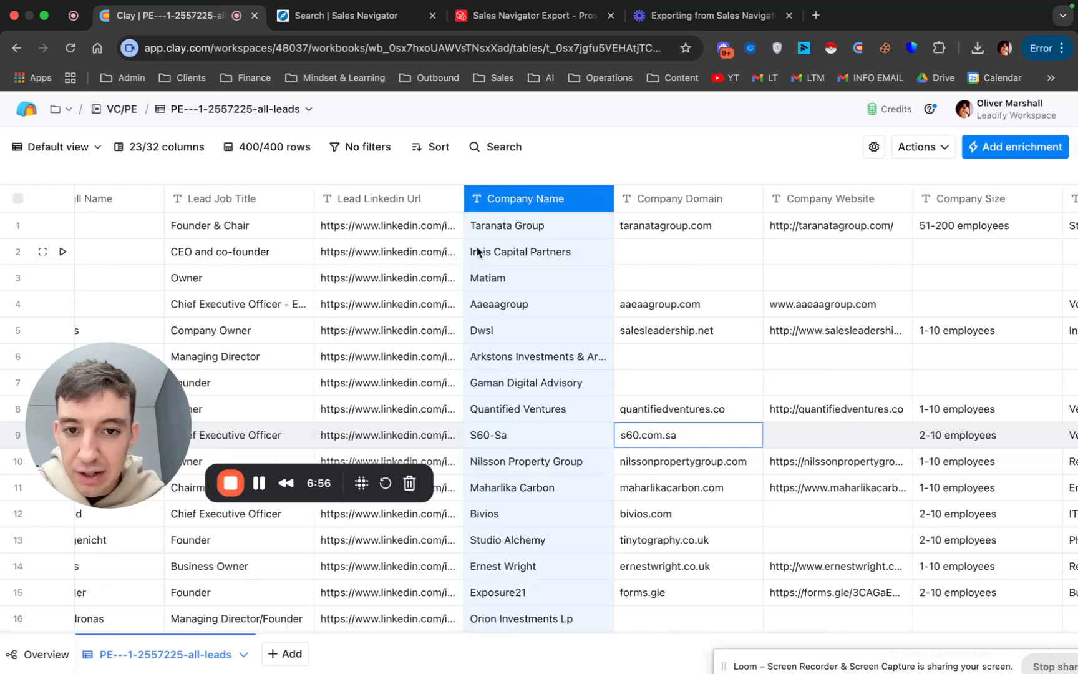
{"action": "left_click", "coordinate": [382, 300]}
{"action": "scroll", "coordinate": [564, 292], "scroll_direction": "left", "scroll_amount": 13}
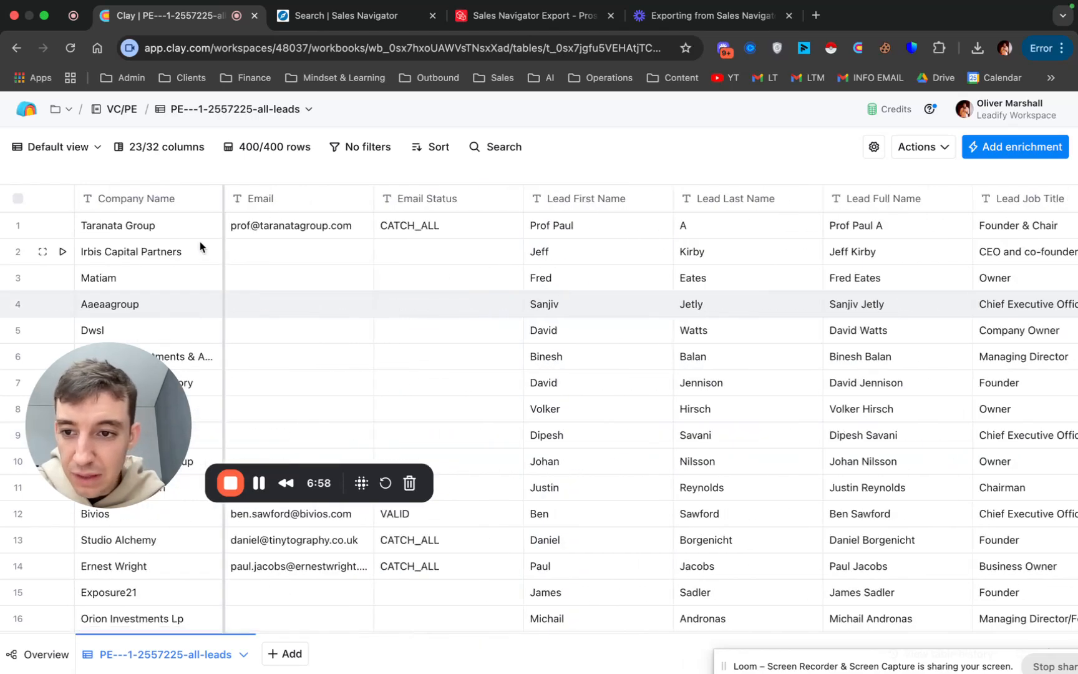
Compare the domains found by the waterfall with the company names in the rows that lacked a website.
{"action": "scroll", "coordinate": [643, 318], "scroll_direction": "right", "scroll_amount": 20}
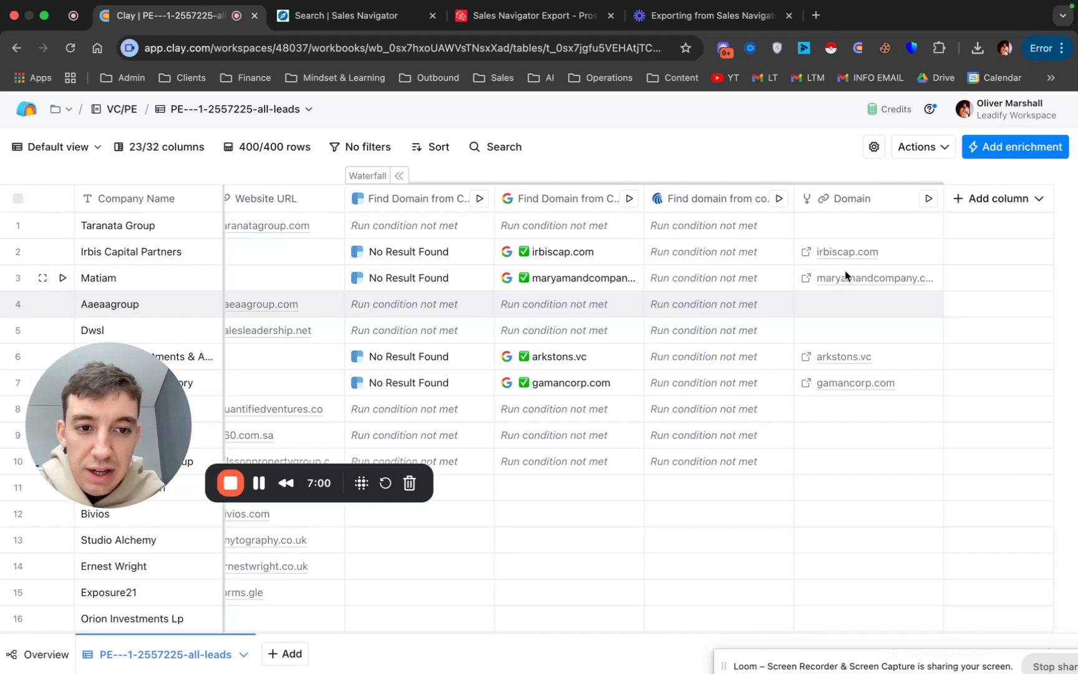
{"action": "left_click", "coordinate": [846, 256]}
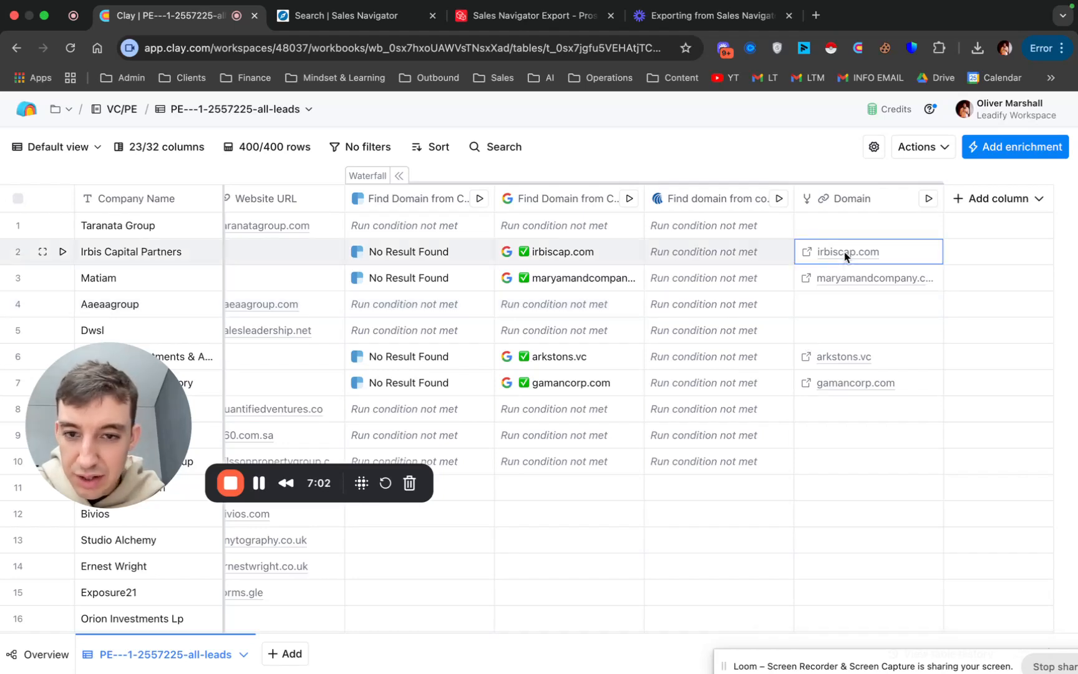
{"action": "left_click", "coordinate": [849, 278]}
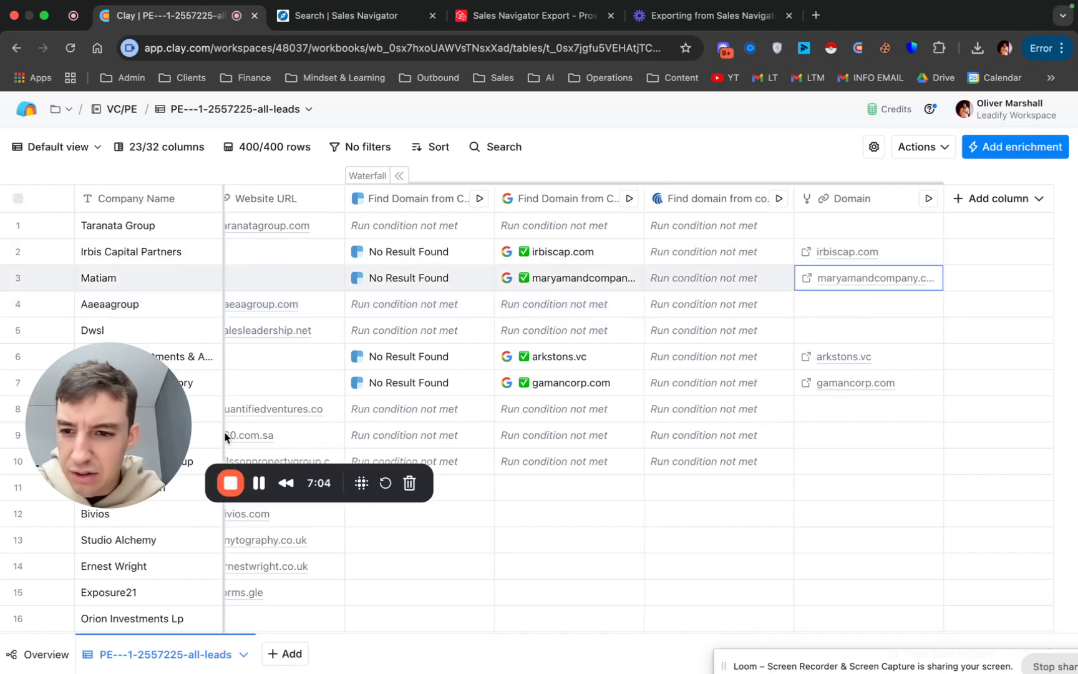
{"action": "left_click_drag", "start_coordinate": [147, 415], "coordinate": [136, 534]}
{"action": "left_click", "coordinate": [846, 360]}
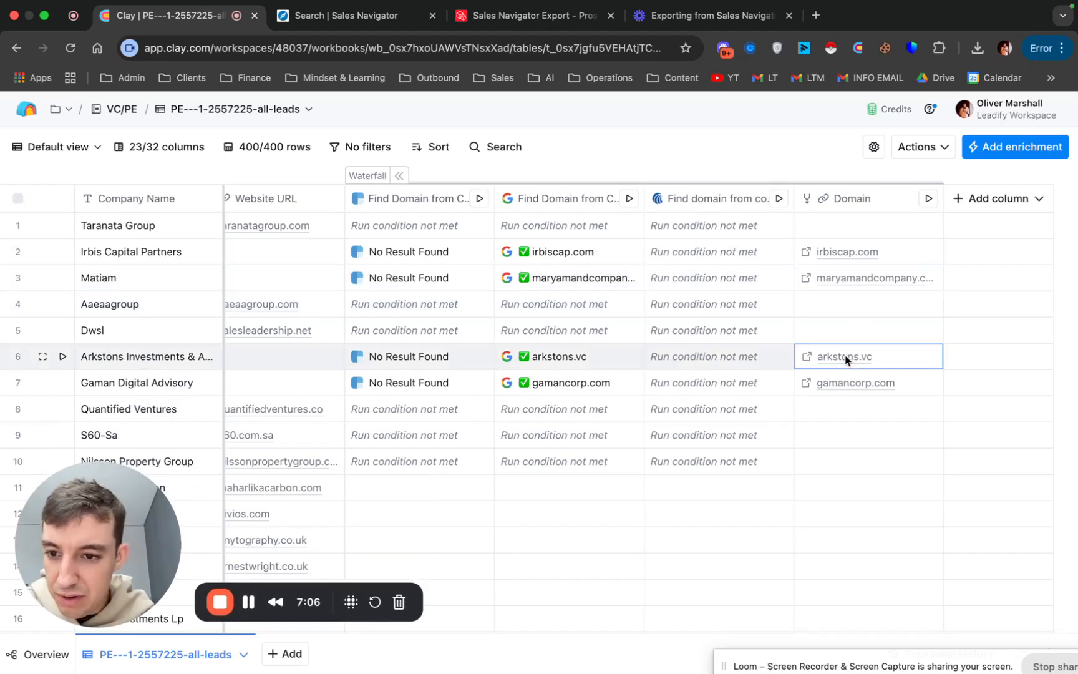
{"action": "left_click", "coordinate": [850, 383]}
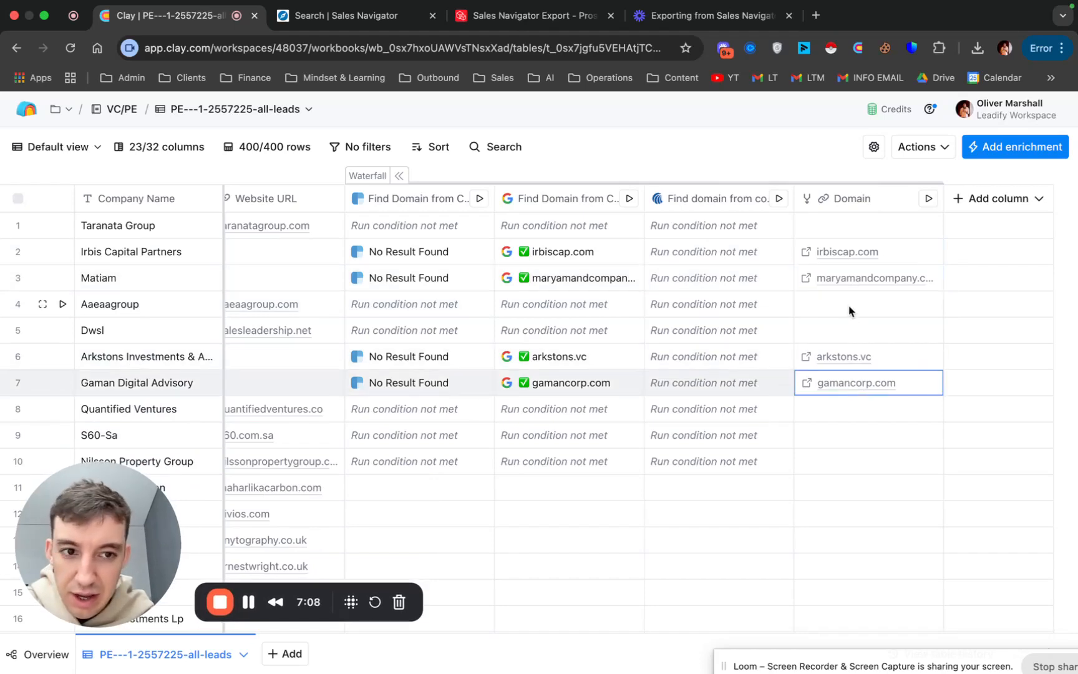
{"action": "left_click", "coordinate": [831, 250]}
{"action": "scroll", "coordinate": [741, 361], "scroll_direction": "down", "scroll_amount": 3}
{"action": "scroll", "coordinate": [547, 283], "scroll_direction": "up", "scroll_amount": 3}
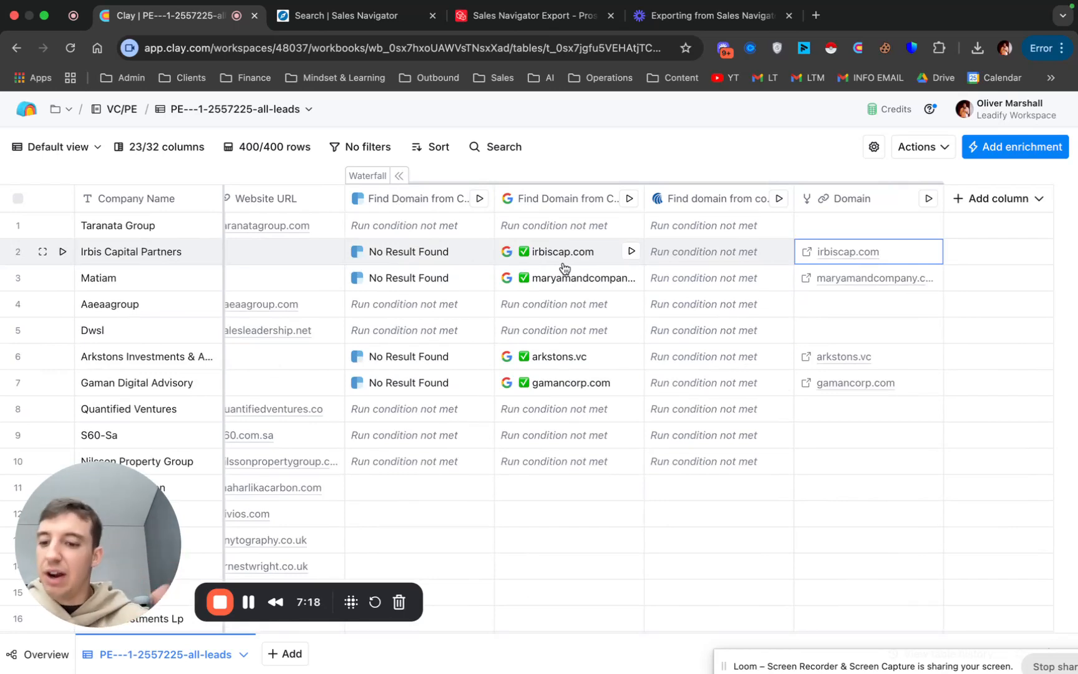
Run the Domain waterfall column on the remaining rows of the table.
{"action": "left_click", "coordinate": [854, 201]}
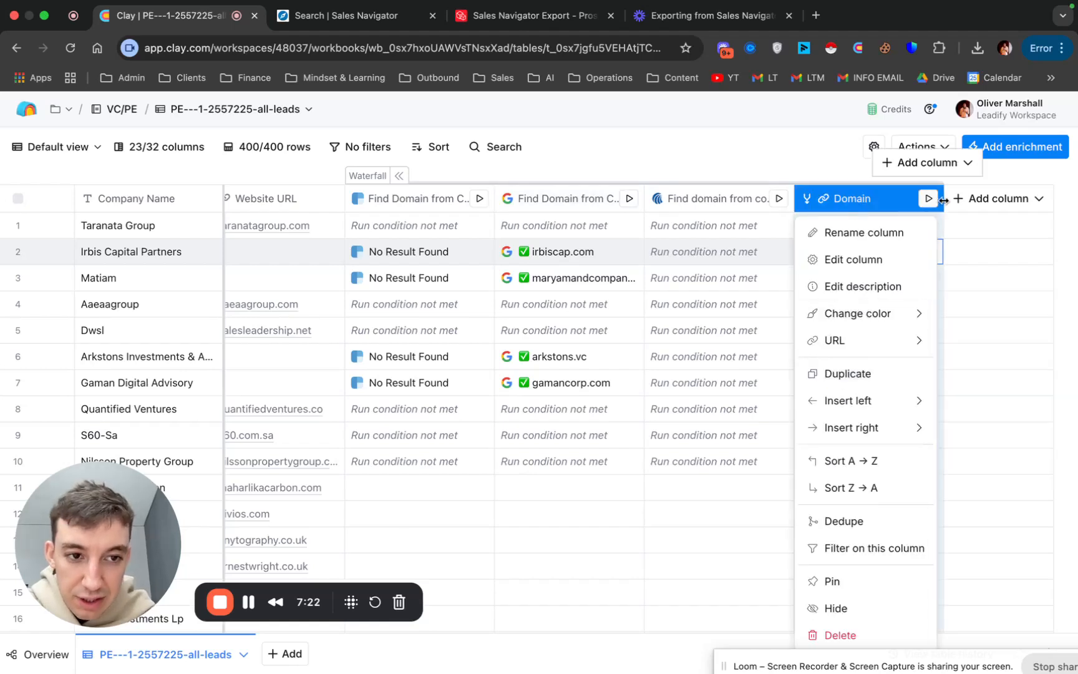
{"action": "left_click", "coordinate": [929, 198]}
{"action": "left_click", "coordinate": [811, 256]}
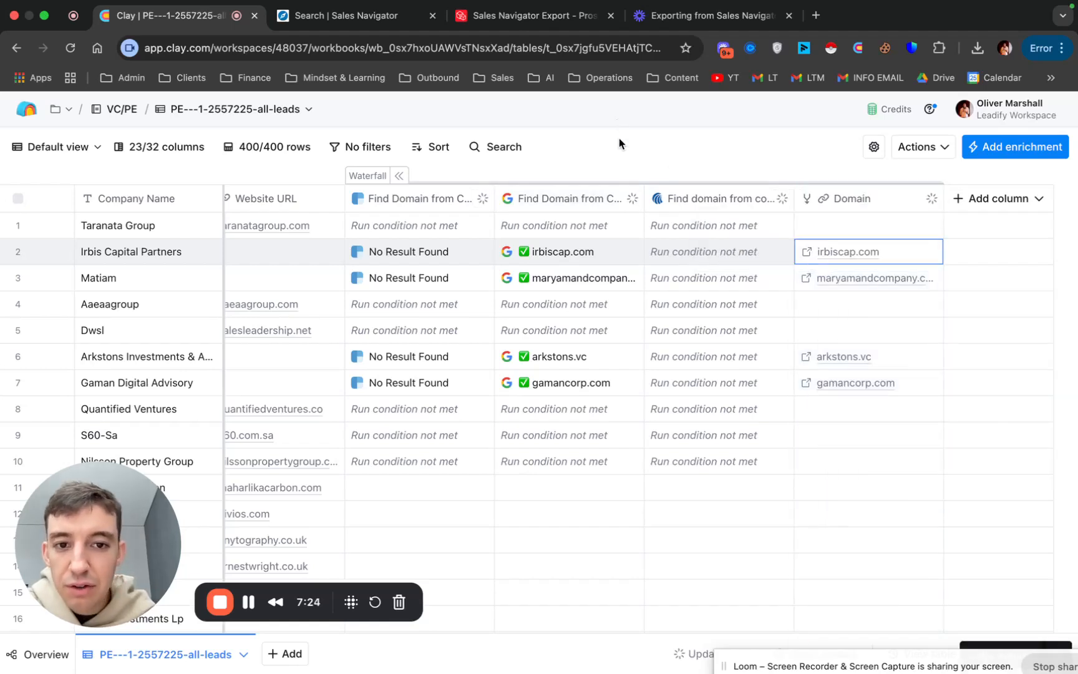
{"action": "scroll", "coordinate": [470, 413], "scroll_direction": "down", "scroll_amount": 10}
{"action": "scroll", "coordinate": [469, 413], "scroll_direction": "up", "scroll_amount": 10}
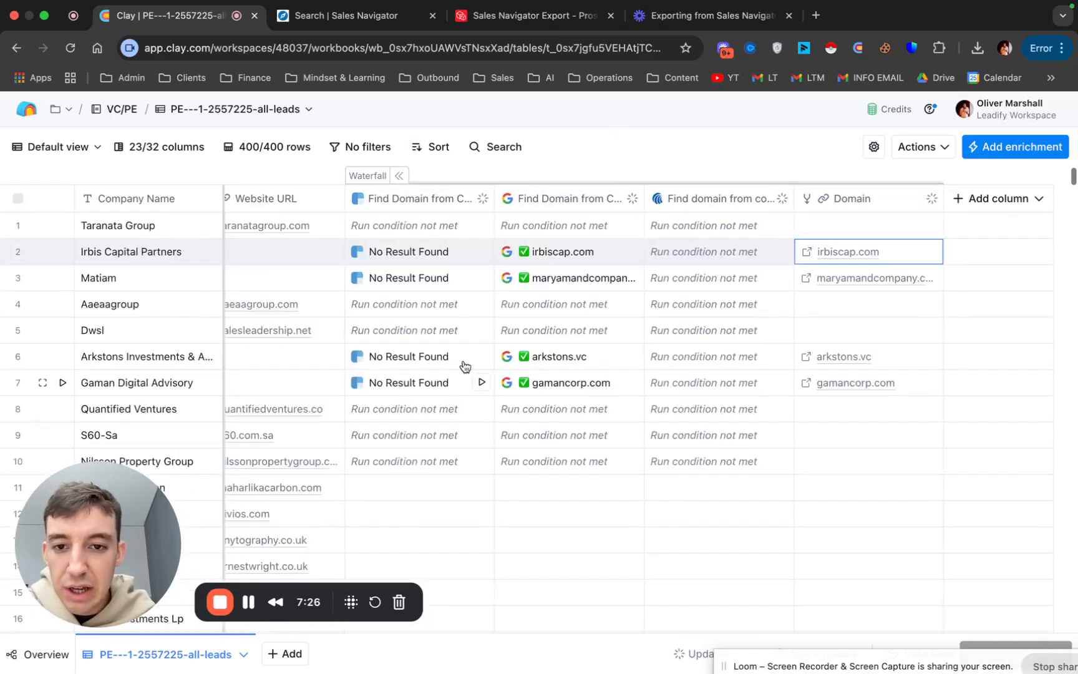
Collapse the waterfall's provider columns and hide the Lead Years In Position column.
{"action": "left_click", "coordinate": [399, 176]}
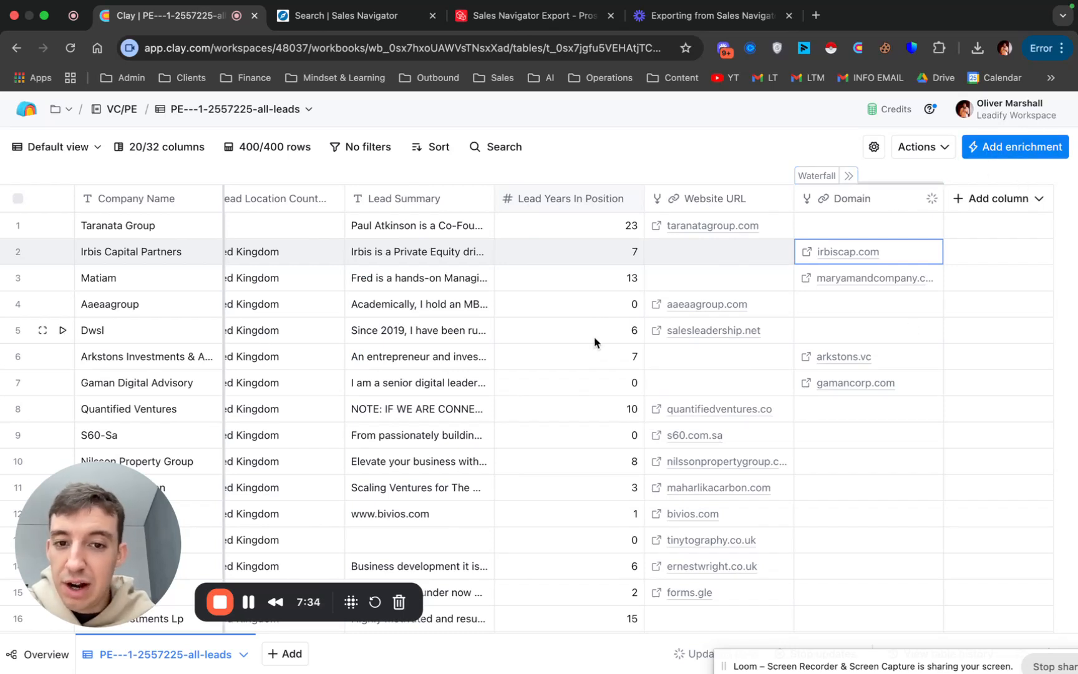
{"action": "left_click", "coordinate": [575, 199]}
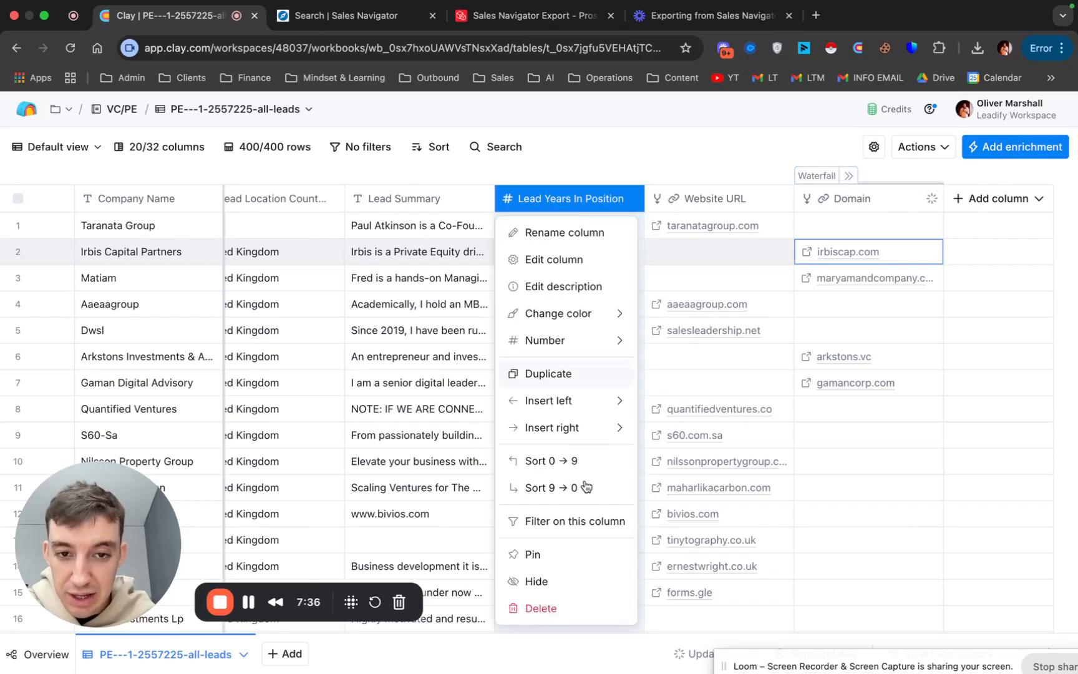
{"action": "left_click", "coordinate": [559, 585]}
{"action": "left_click", "coordinate": [548, 333]}
{"action": "scroll", "coordinate": [532, 334], "scroll_direction": "left", "scroll_amount": 3}
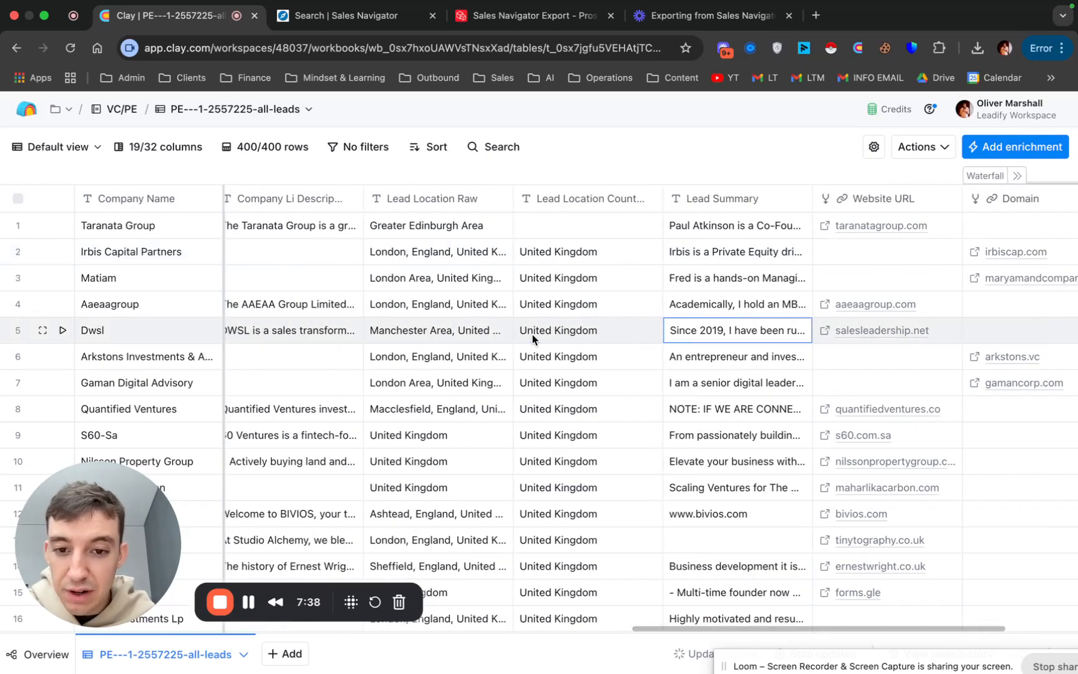
{"action": "scroll", "coordinate": [532, 333], "scroll_direction": "right", "scroll_amount": 3}
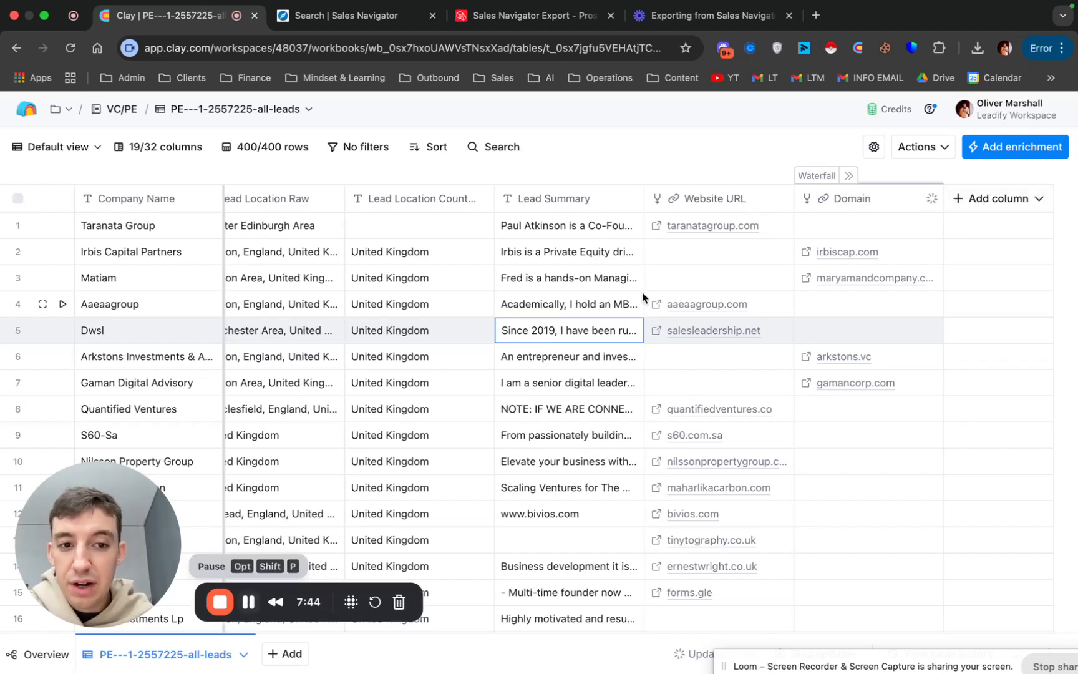
Add a Use AI enrichment and set its use case to Content creation, manipulation.
{"action": "left_click", "coordinate": [1014, 147]}
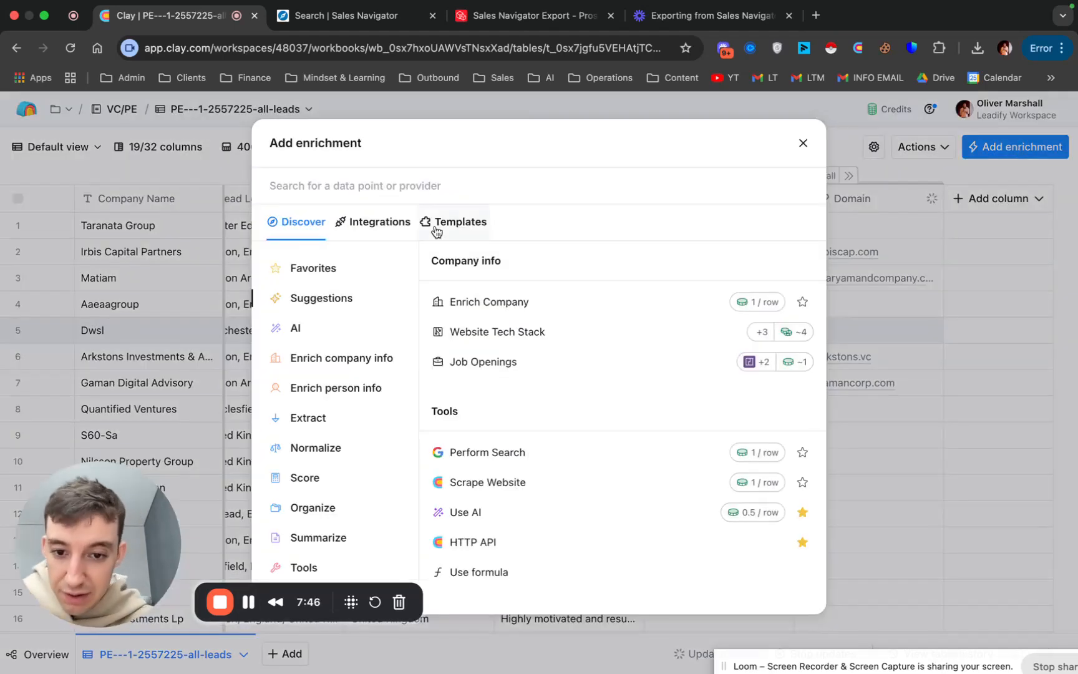
{"action": "left_click", "coordinate": [552, 514]}
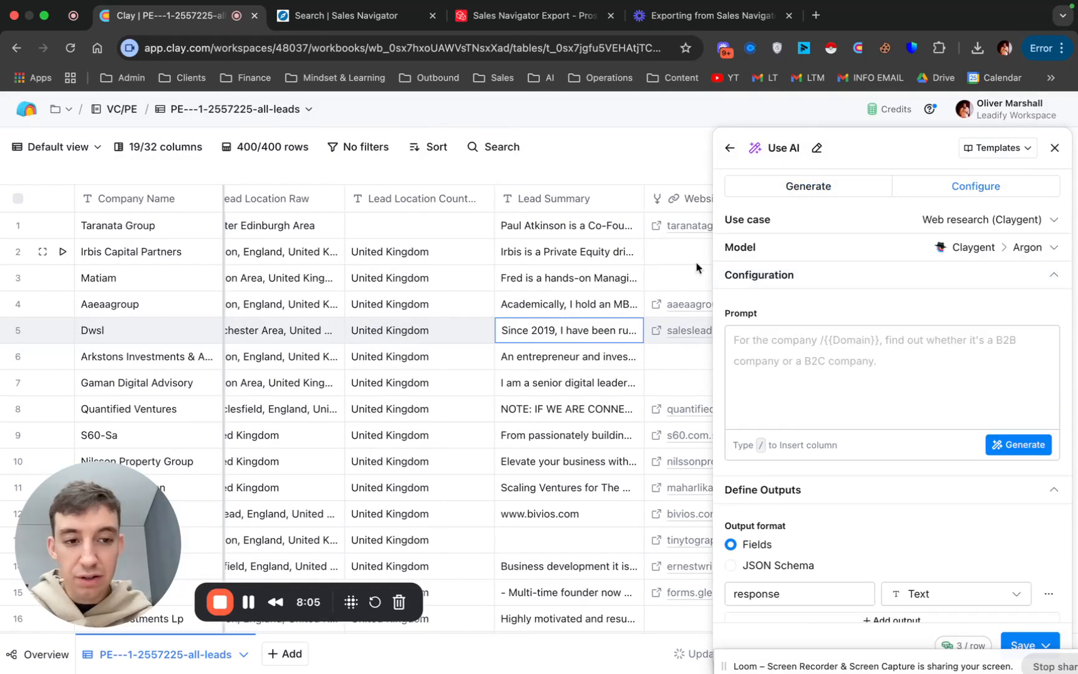
{"action": "left_click", "coordinate": [887, 224]}
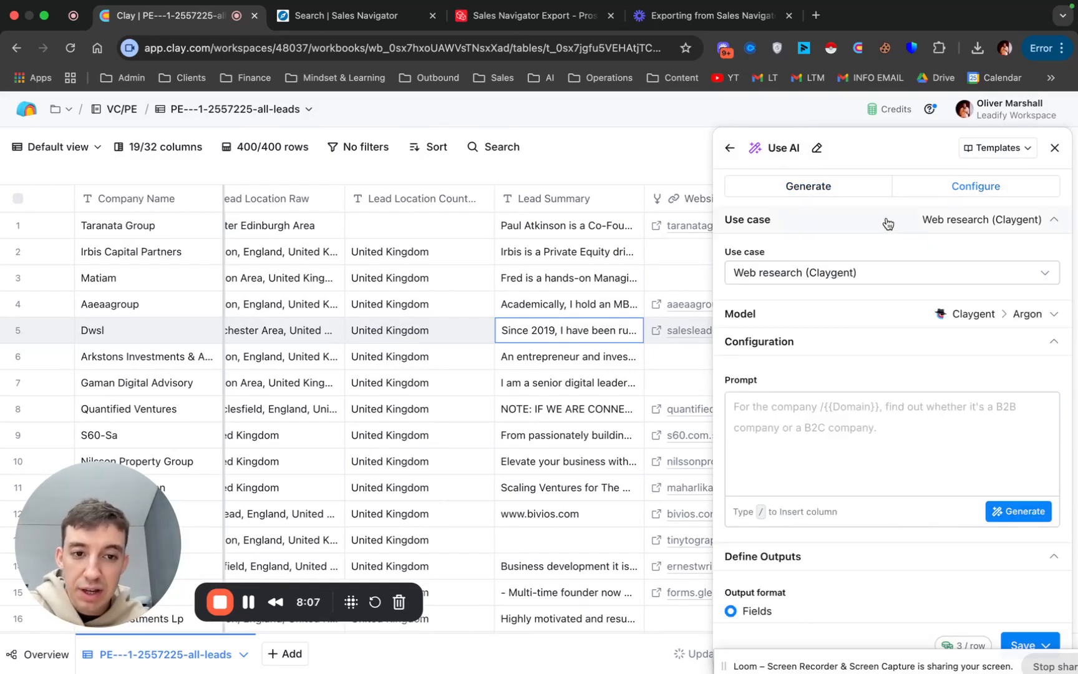
{"action": "left_click", "coordinate": [836, 277]}
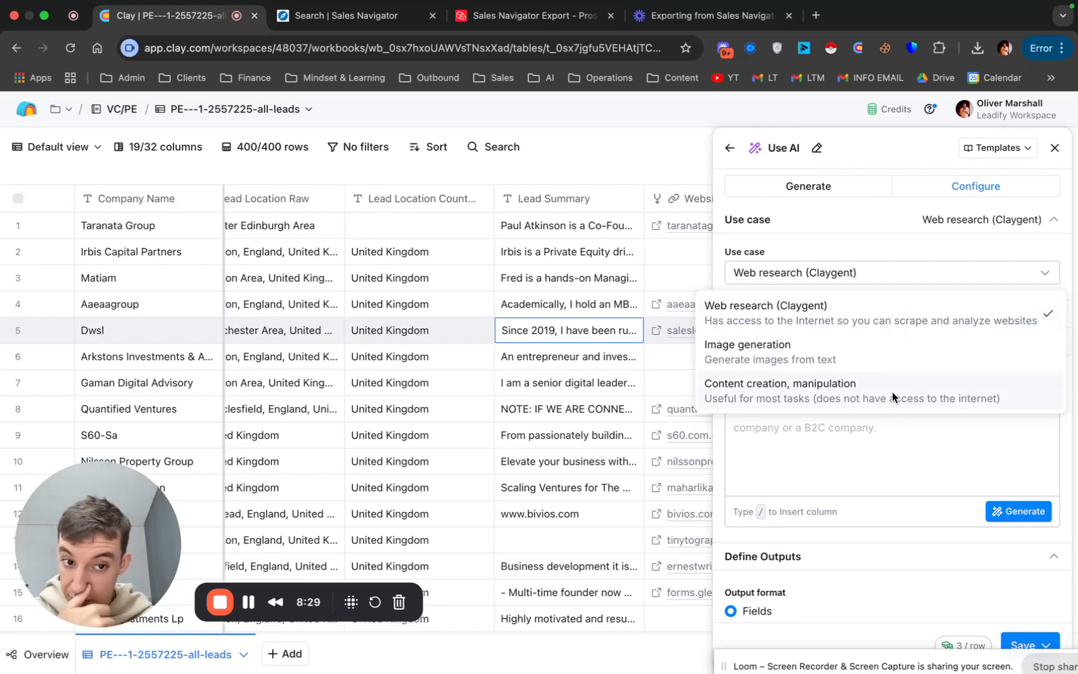
{"action": "left_click", "coordinate": [884, 393]}
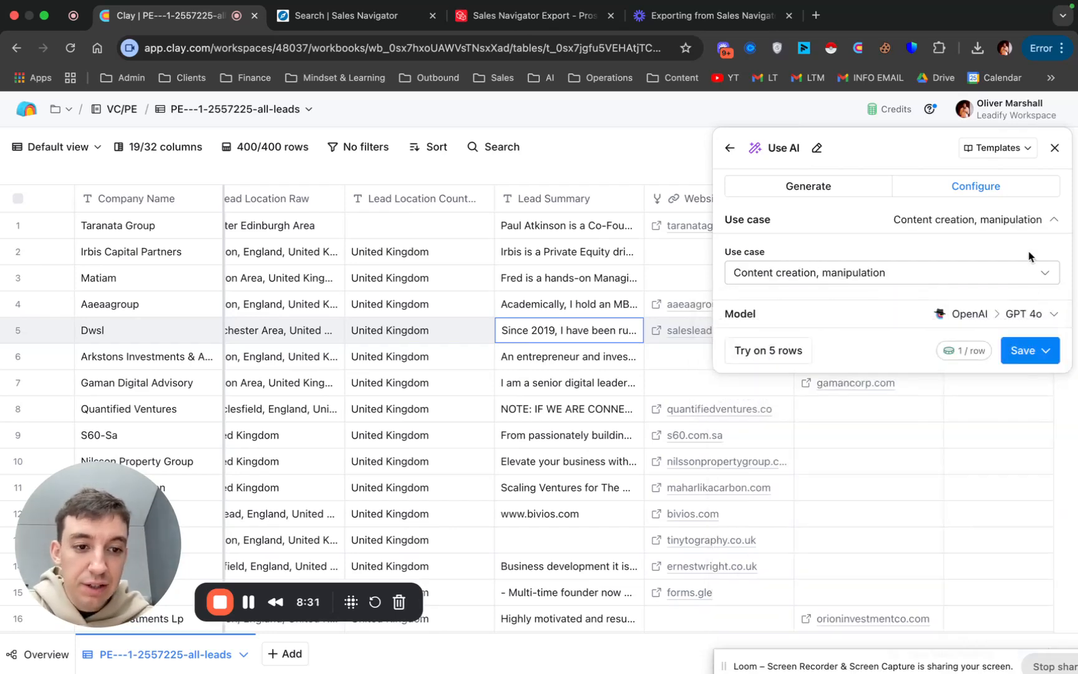
Set the Use AI enrichment's model to OpenAI GPT 4o Mini.
{"action": "left_click", "coordinate": [946, 315]}
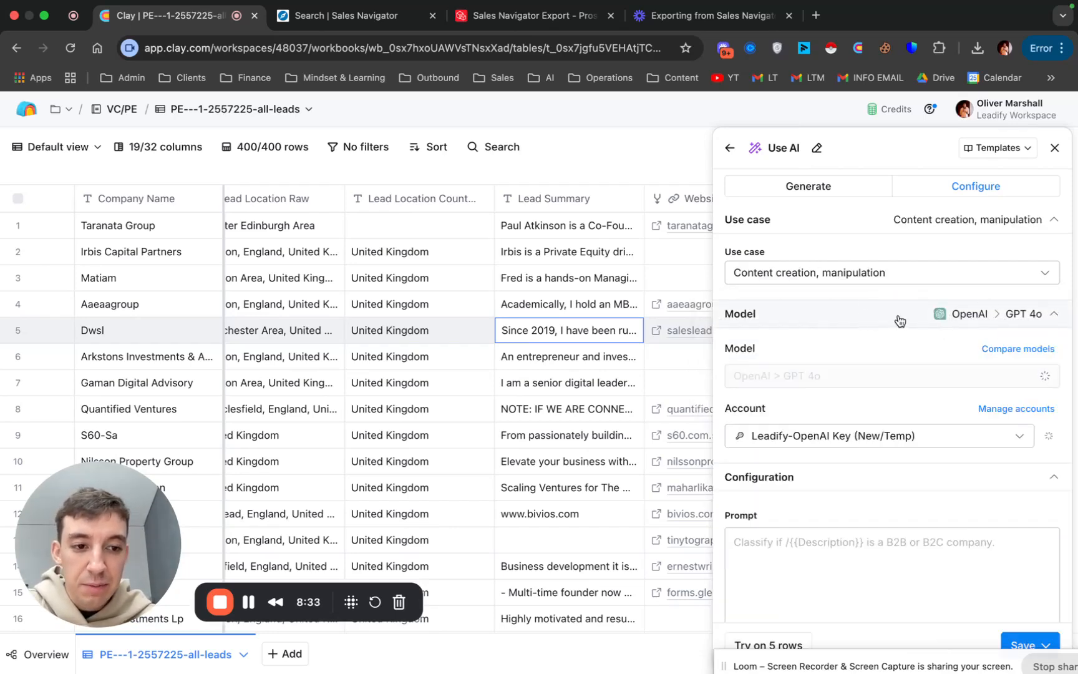
{"action": "left_click", "coordinate": [885, 380]}
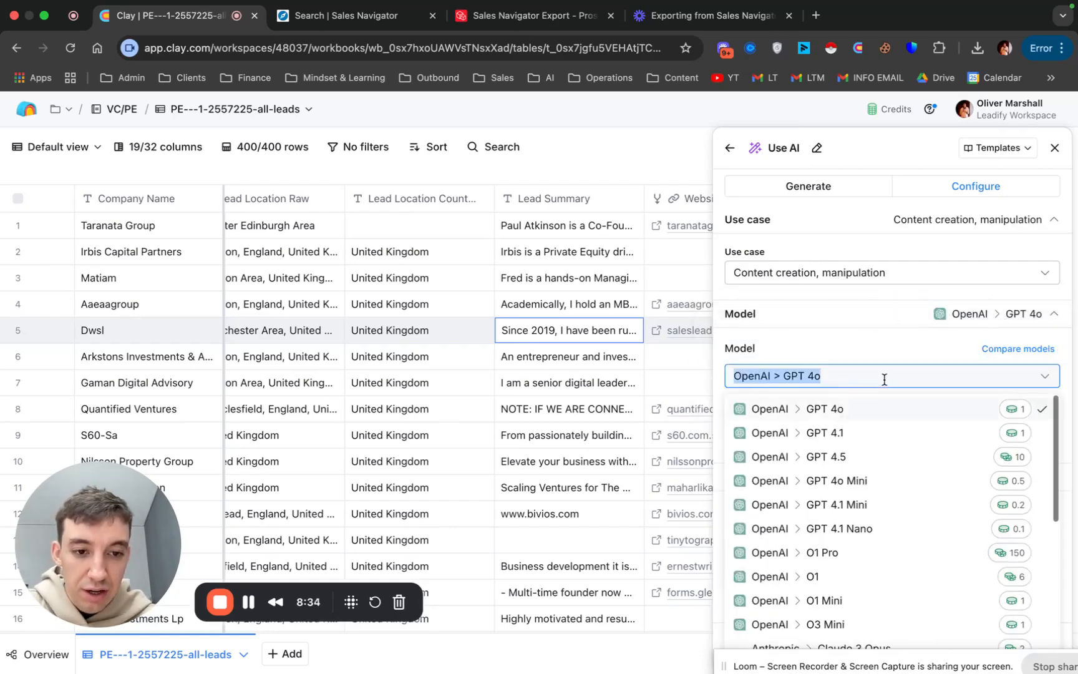
{"action": "left_click", "coordinate": [872, 479]}
{"action": "scroll", "coordinate": [885, 321], "scroll_direction": "down", "scroll_amount": 3}
{"action": "left_click", "coordinate": [837, 414]}
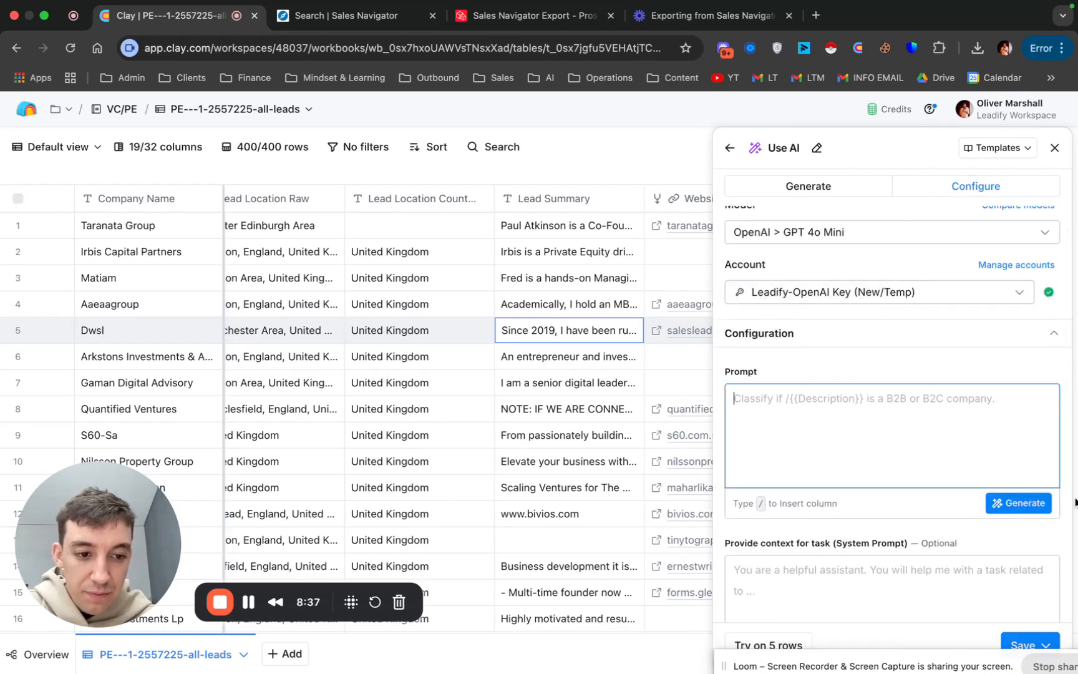
Start a generated Claygent prompt with the goal of analysing the company description from Linkedin and determining if the company is a private equity or venture capital firm.
{"action": "left_click", "coordinate": [1019, 503]}
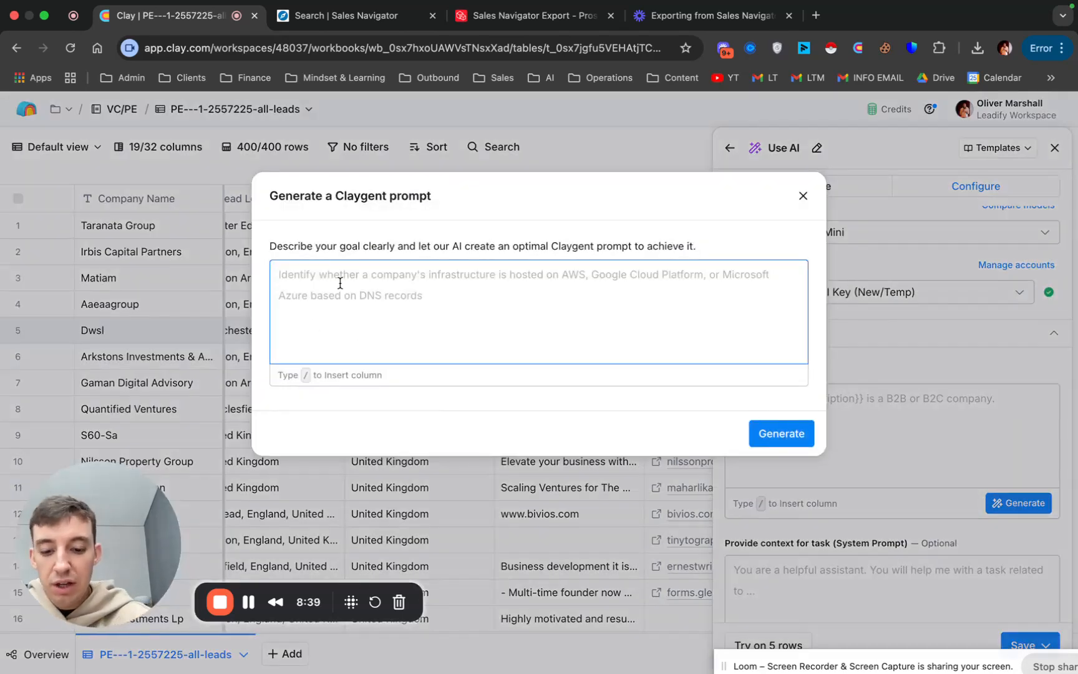
{"action": "type", "text": "Yo"}
{"action": "type", "text": "is to"}
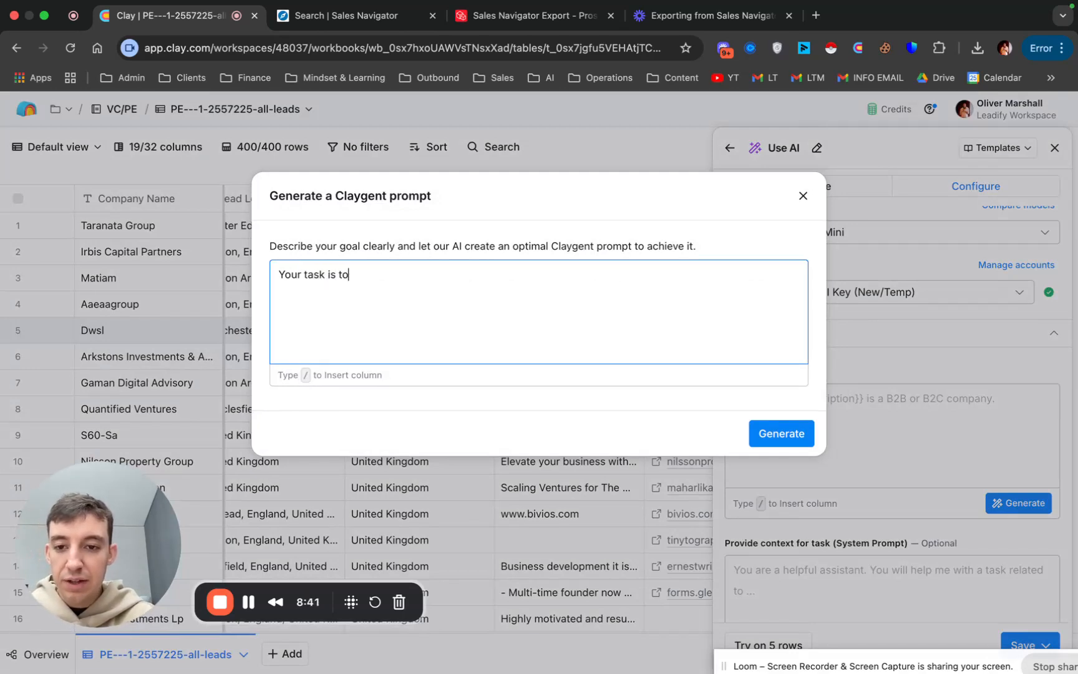
{"action": "type", "text": " analyse the com"}
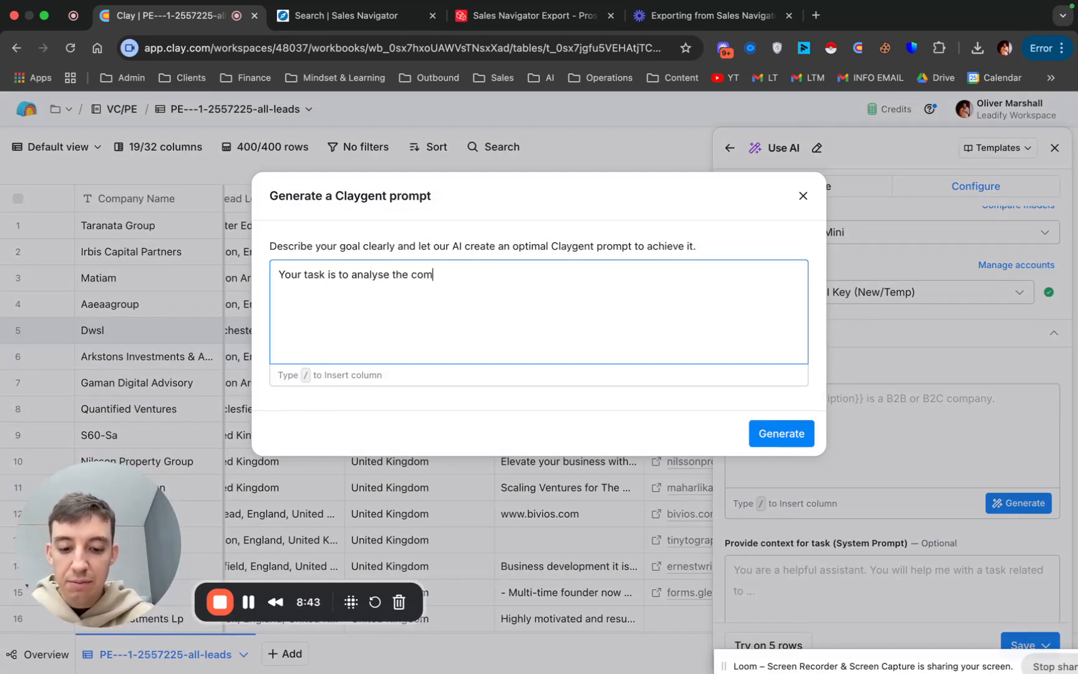
{"action": "type", "text": "pany descriptio"}
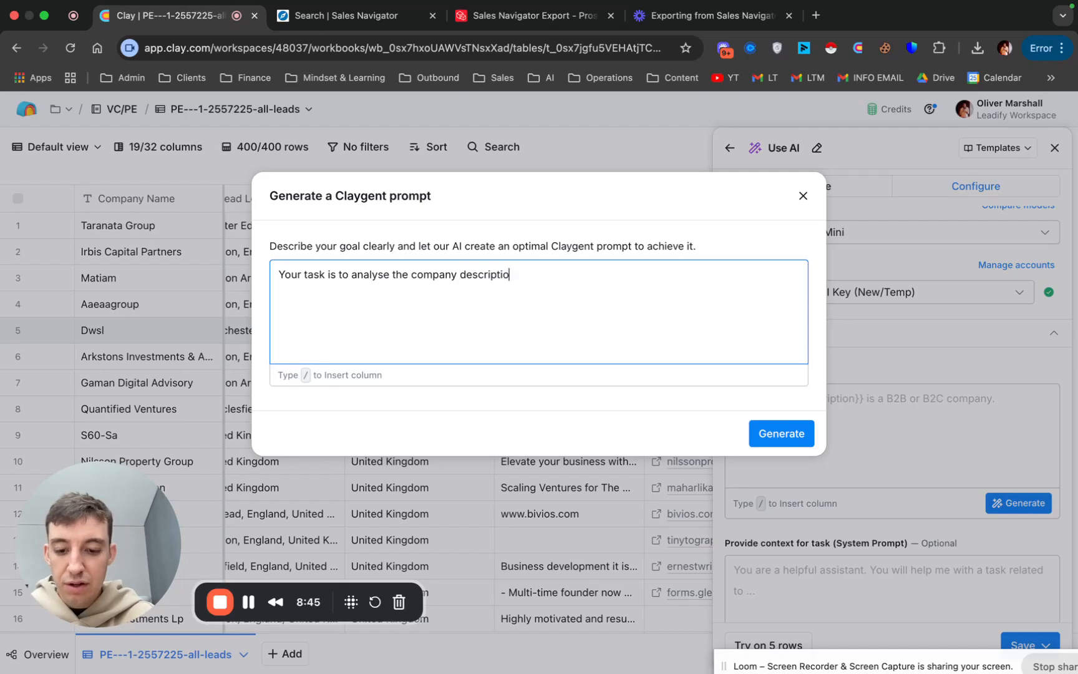
{"action": "type", "text": "n from Linkedin"}
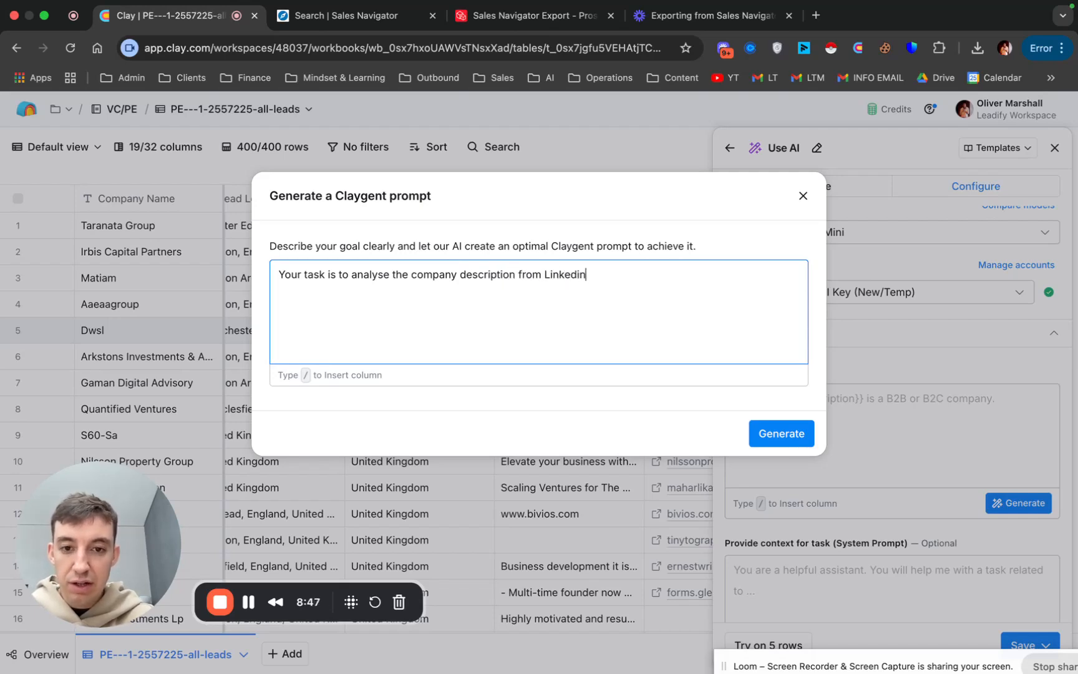
{"action": "type", "text": " and determine if the company ios"}
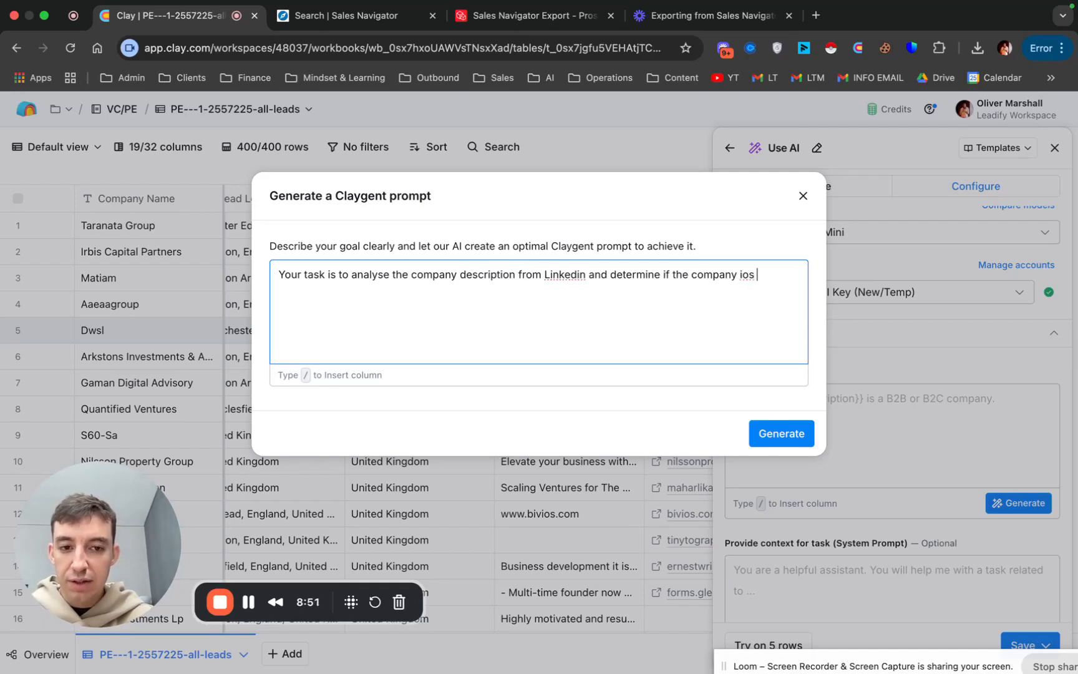
{"action": "key", "text": "BackSpace"}
{"action": "key", "text": "BackSpace"}
{"action": "key", "text": "BackSpace"}
{"action": "type", "text": "s a private equity"}
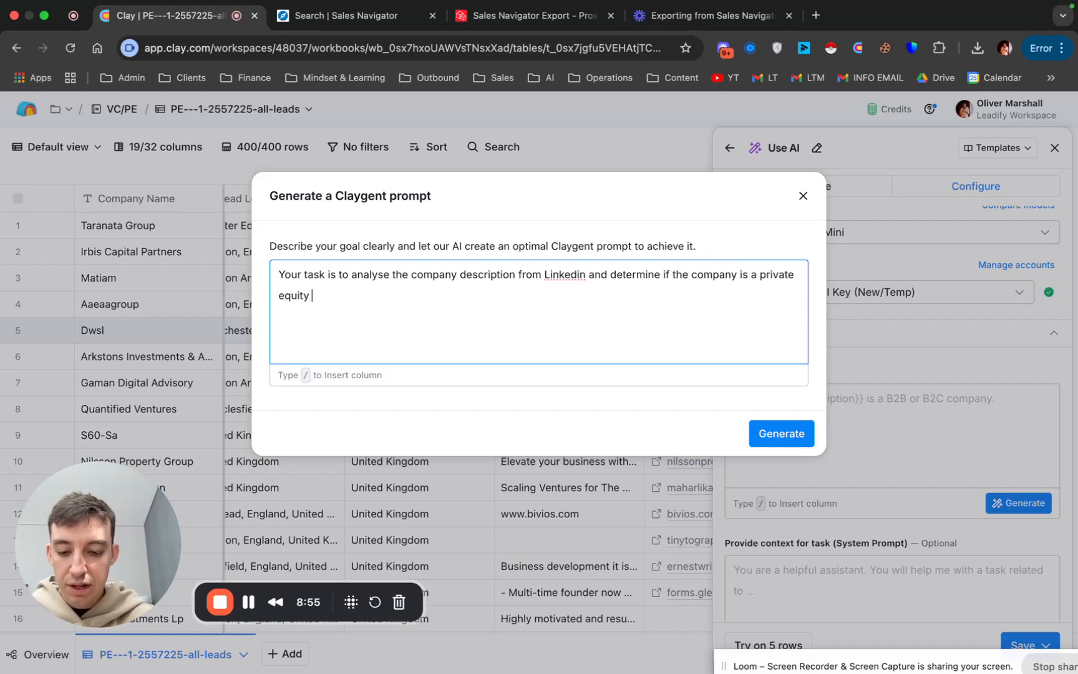
{"action": "type", "text": " or venture "}
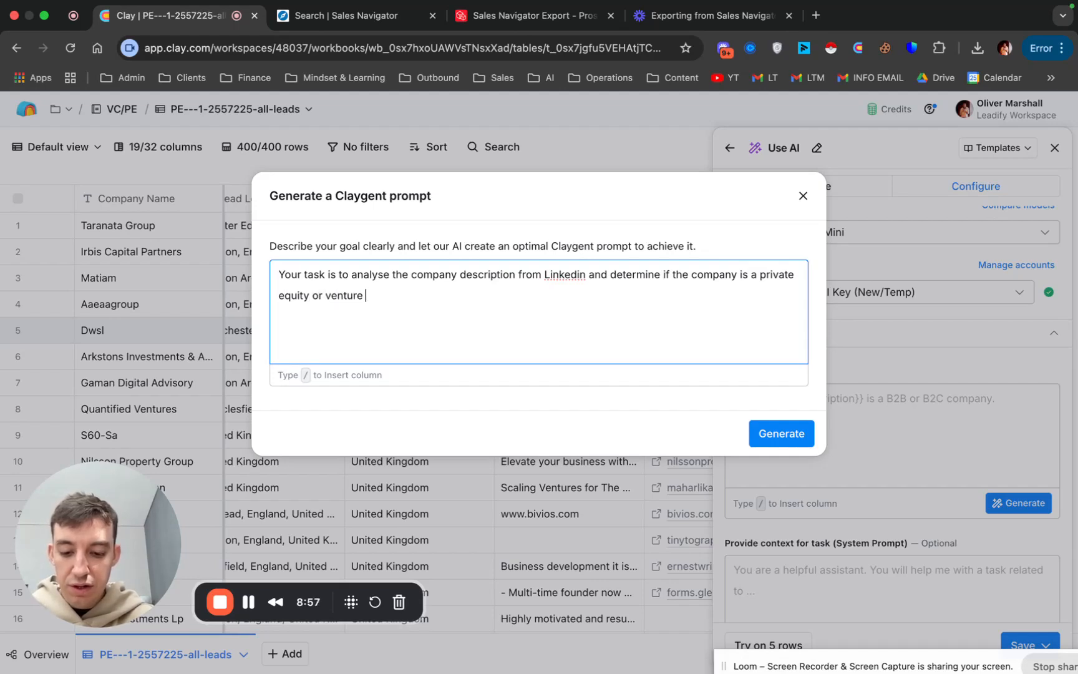
{"action": "type", "text": "capital firm"}
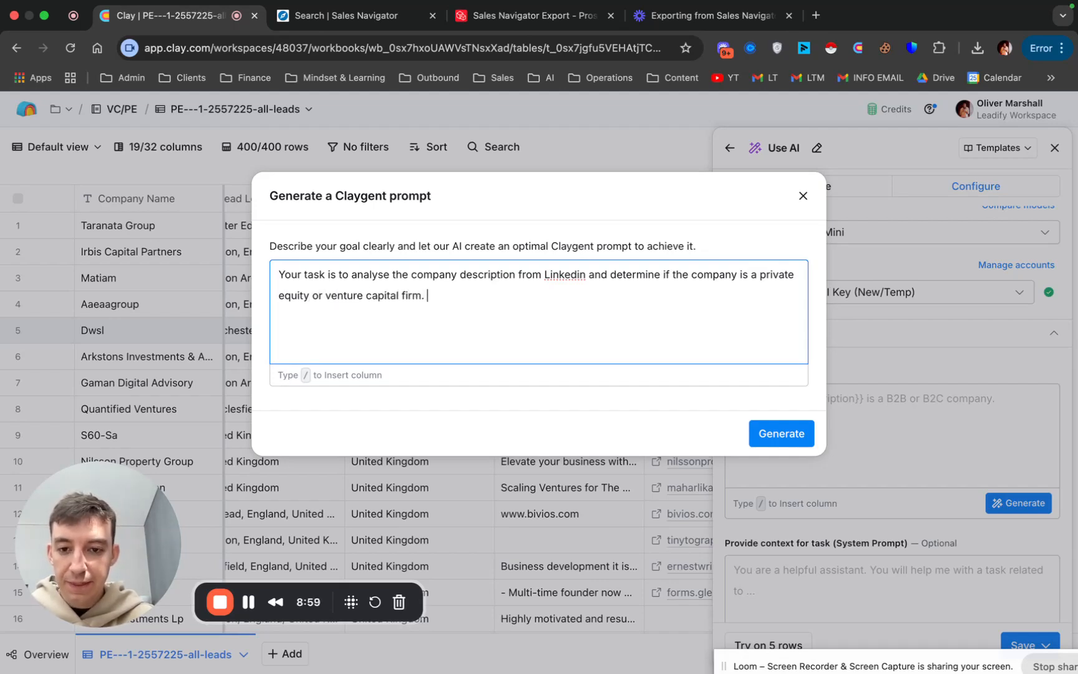
Extend the goal so it outputs 'YES' if they are such a firm and 'NO' if they are not, followed by a blank line.
{"action": "type", "text": ". If they are th"}
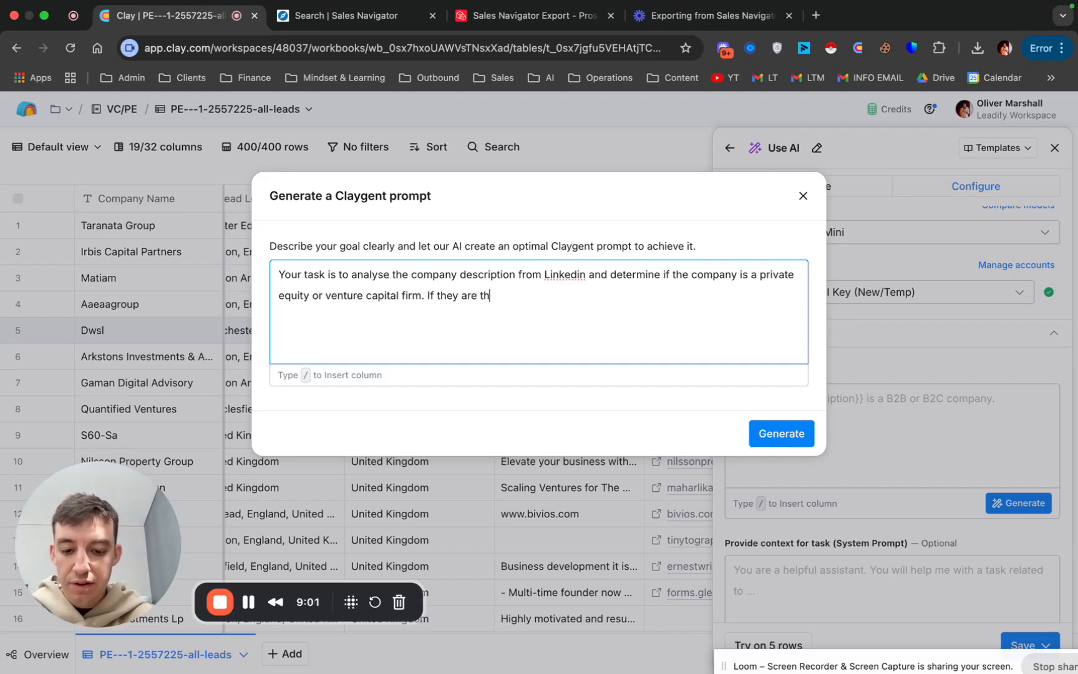
{"action": "type", "text": "en output 'YES' if they ar"}
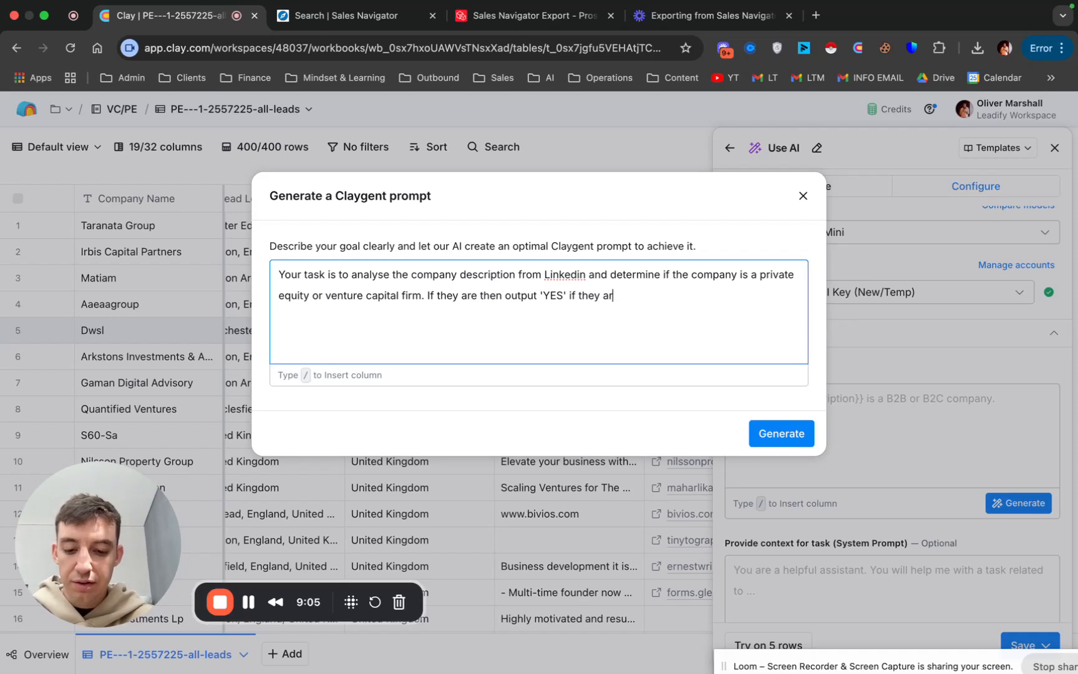
{"action": "type", "text": "e not then output 'NO'"}
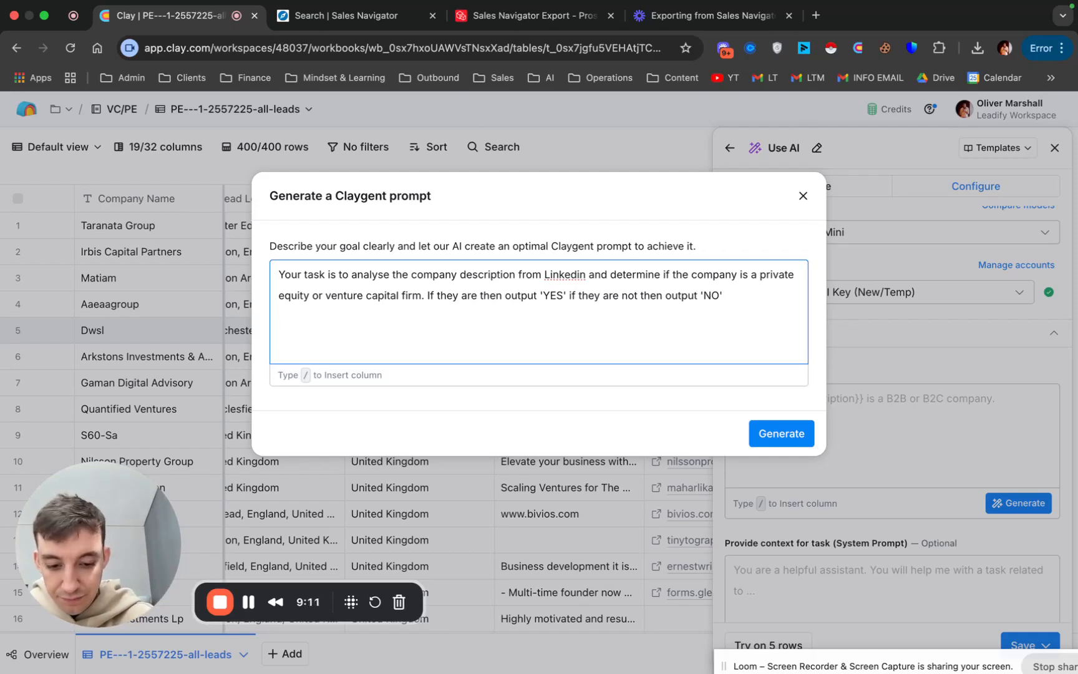
{"action": "key", "text": "Return"}
{"action": "key", "text": "Return"}
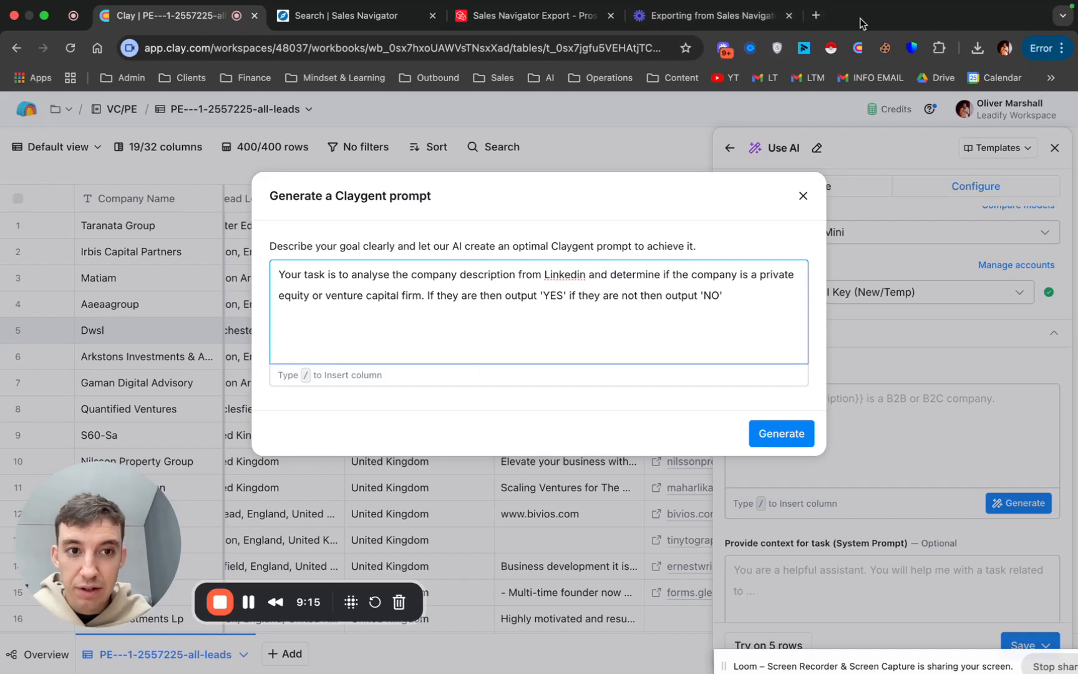
Open Claude in a new browser tab and write a request for a full summary in 100 words of what a private equity or venture capital firm does.
{"action": "left_click", "coordinate": [815, 15]}
{"action": "left_click", "coordinate": [535, 78]}
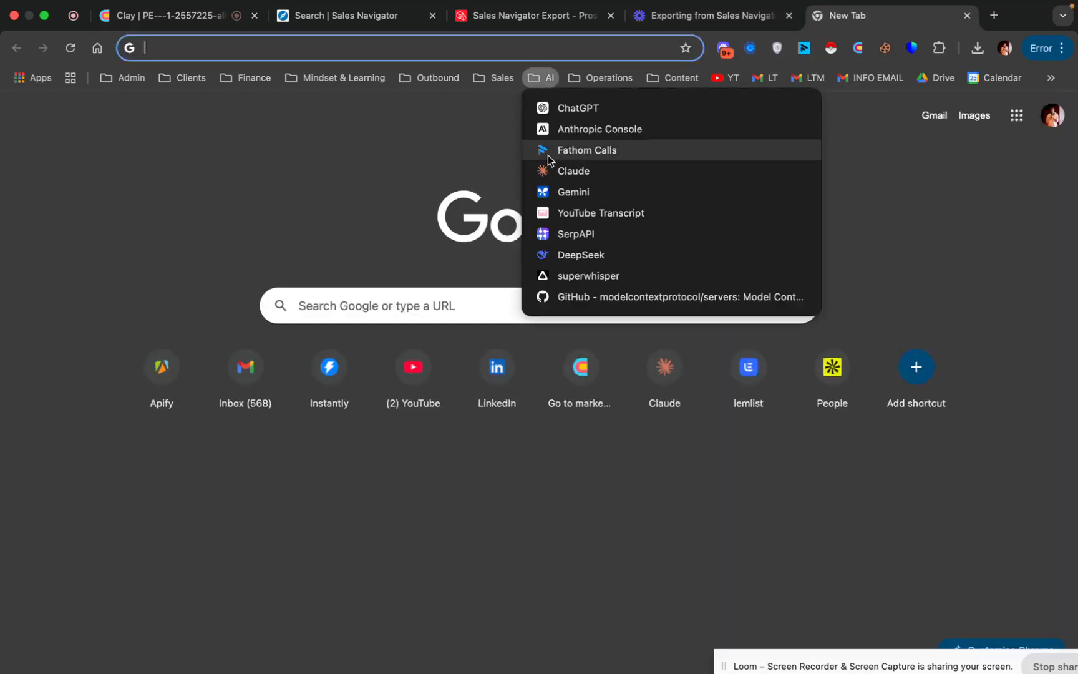
{"action": "left_click", "coordinate": [587, 174]}
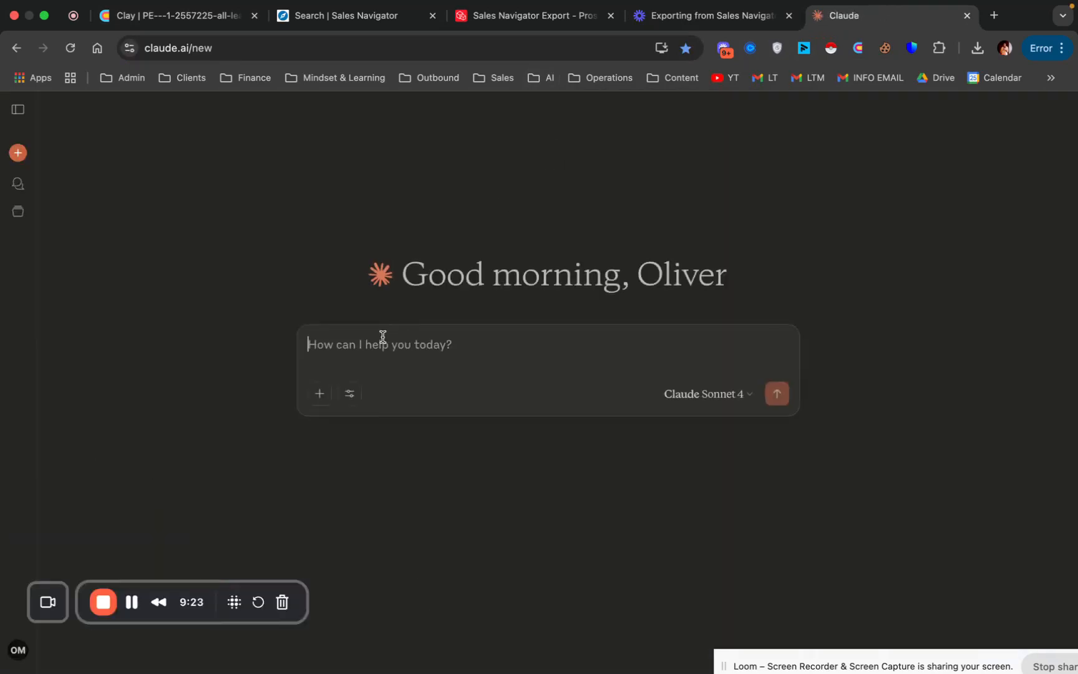
{"action": "type", "text": "Give me a fully"}
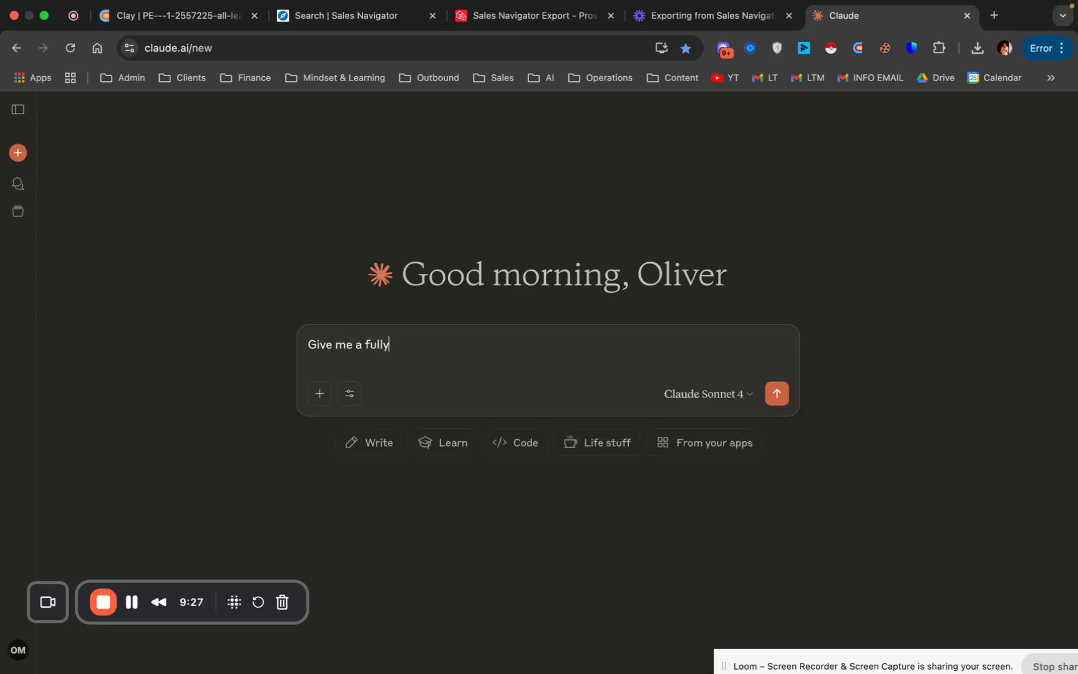
{"action": "type", "text": "summary in 100 qwords"}
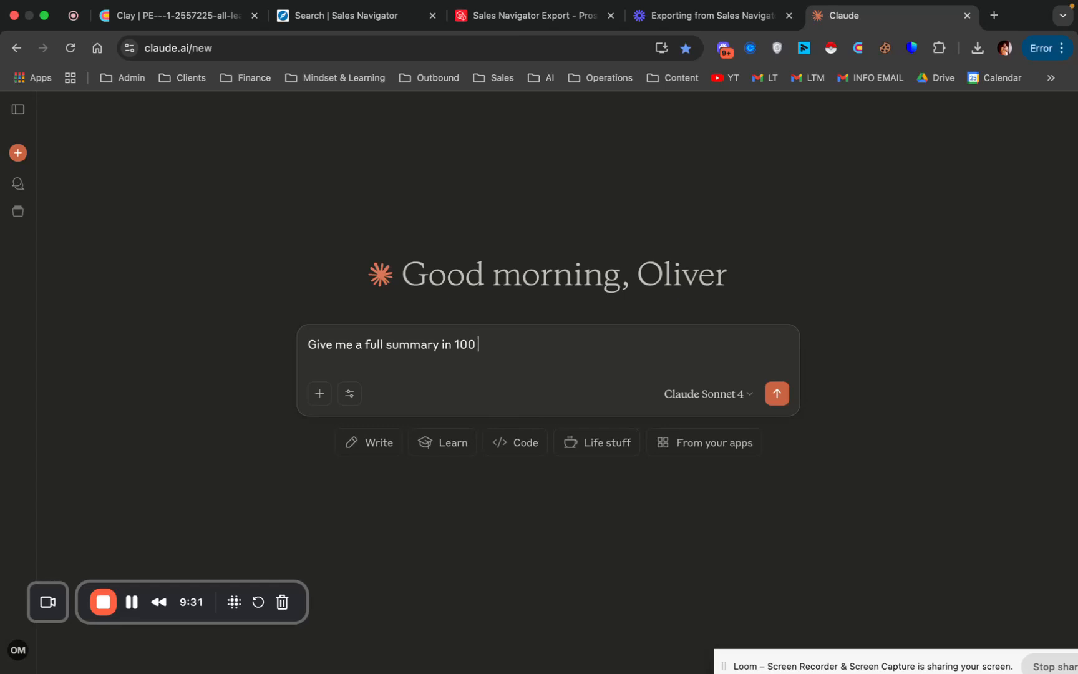
{"action": "key", "text": "BackSpace"}
{"action": "key", "text": "BackSpace"}
{"action": "type", "text": "wors"}
{"action": "type", "text": "s of what a "}
{"action": "type", "text": "private "}
{"action": "type", "text": "equity or ventur"}
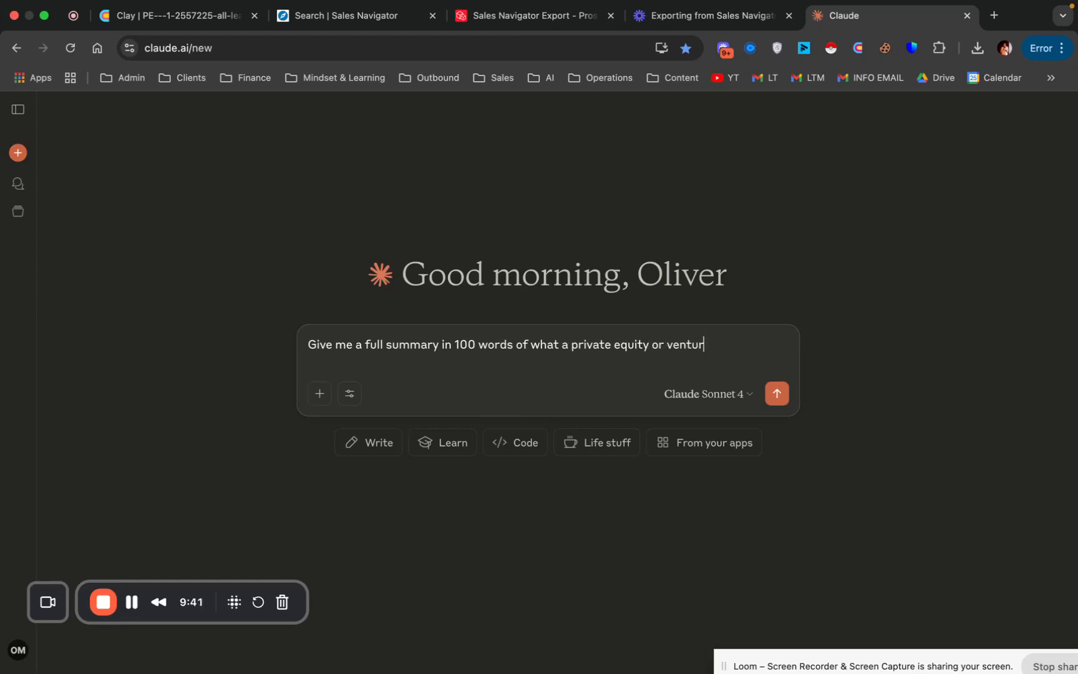
{"action": "type", "text": "e capital firm does"}
{"action": "key", "text": "shift+Return"}
{"action": "key", "text": "shift+Return"}
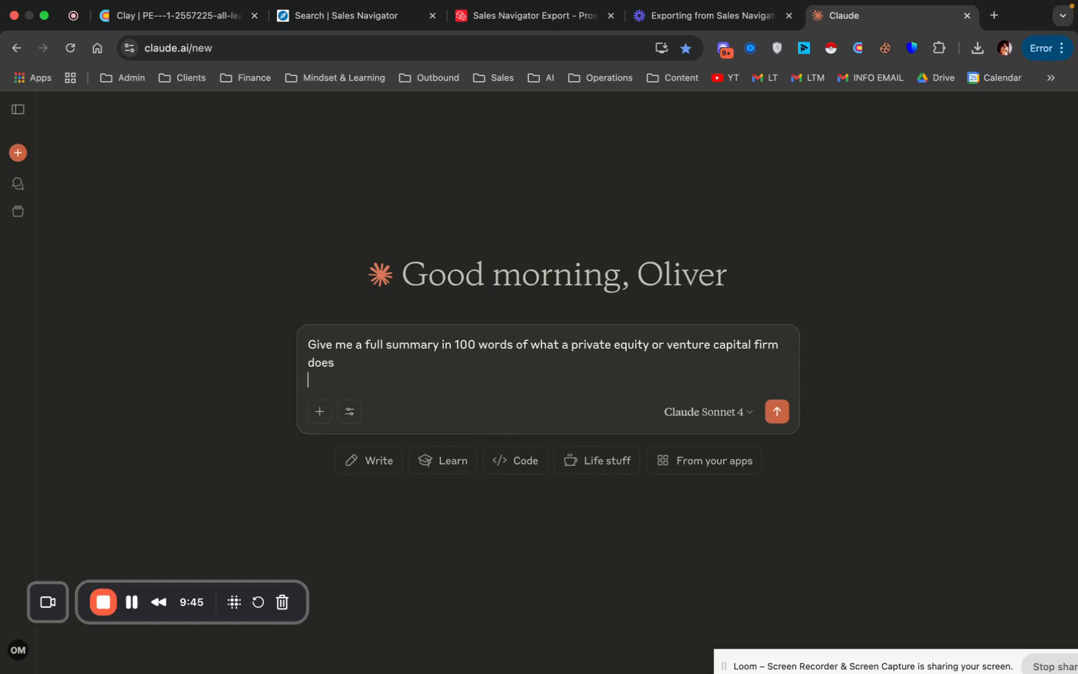
Ask Claude to also outline what these firms do not do, clear and concise, and submit the request.
{"action": "type", "text": "Also out"}
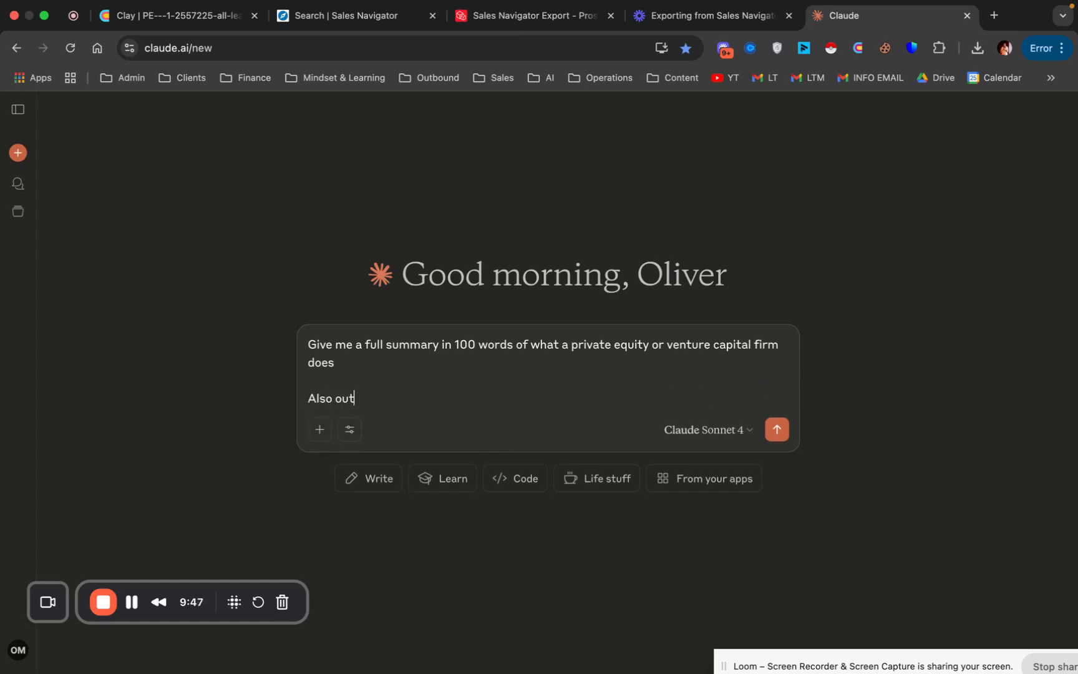
{"action": "type", "text": "line what they do not do as"}
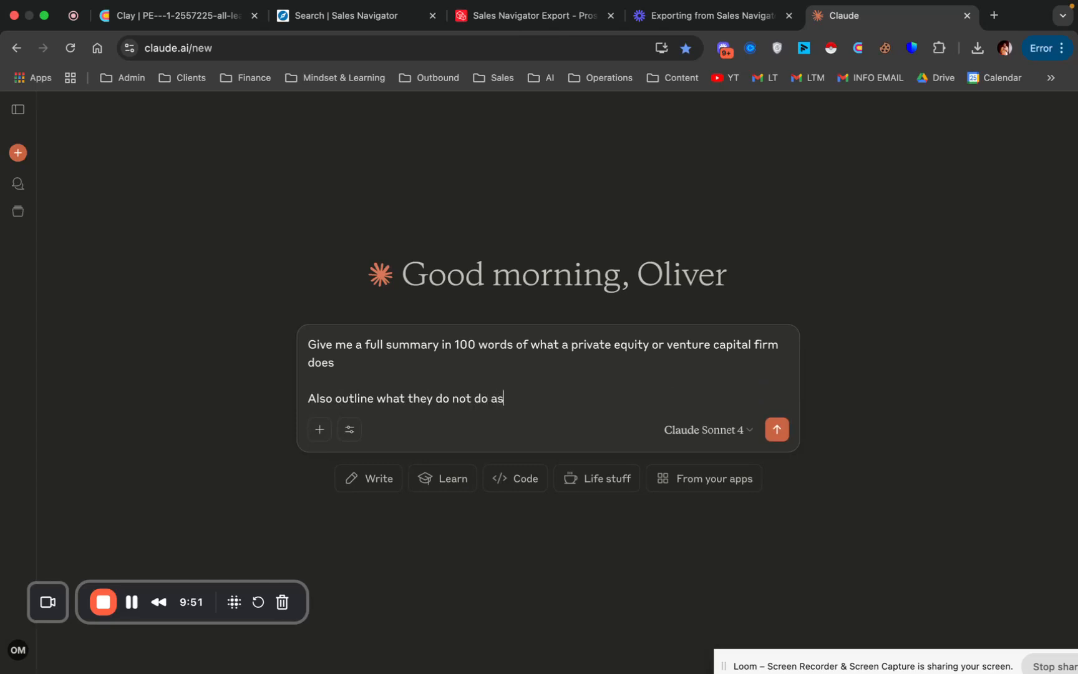
{"action": "type", "text": " well -make it clear and con"}
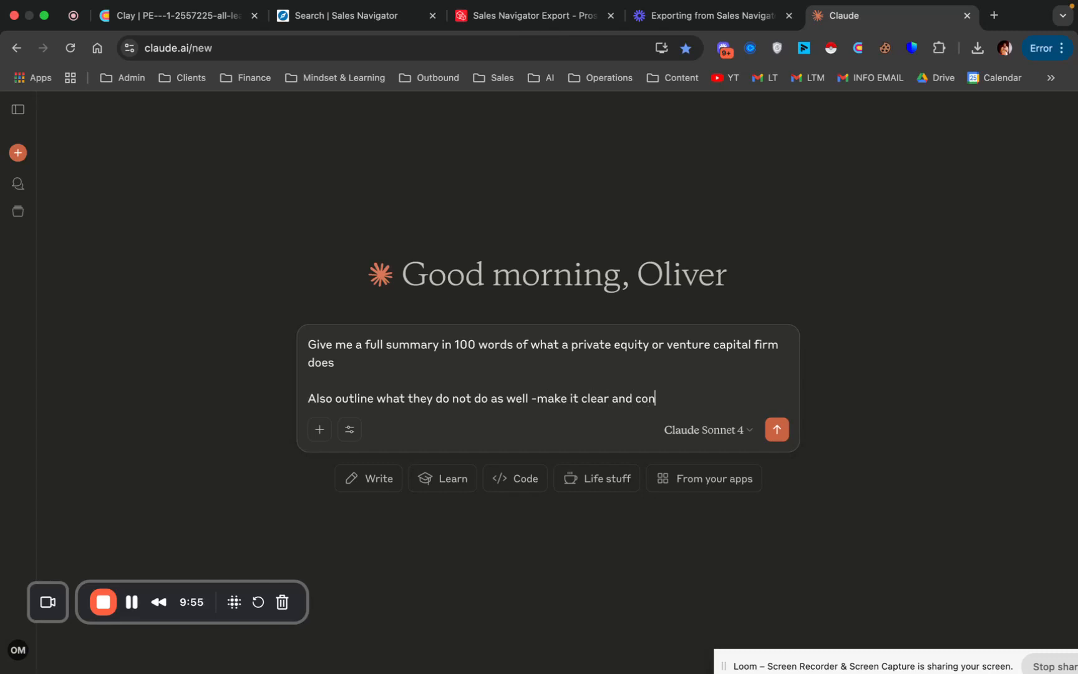
{"action": "type", "text": "sise"}
{"action": "key", "text": "Return"}
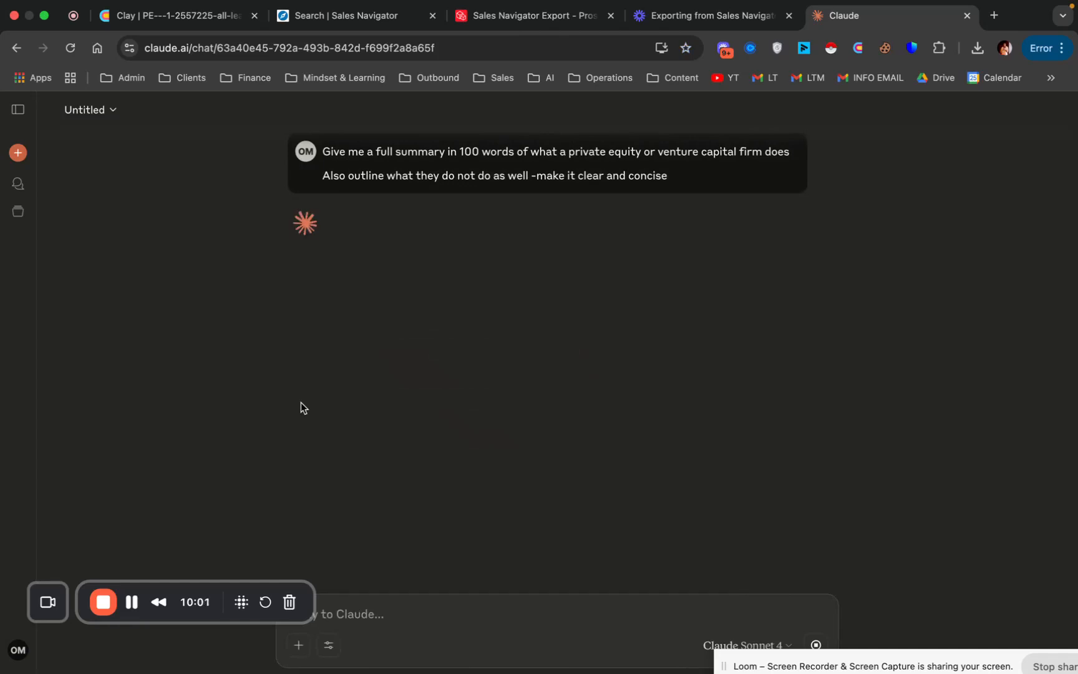
{"action": "left_click", "coordinate": [163, 37]}
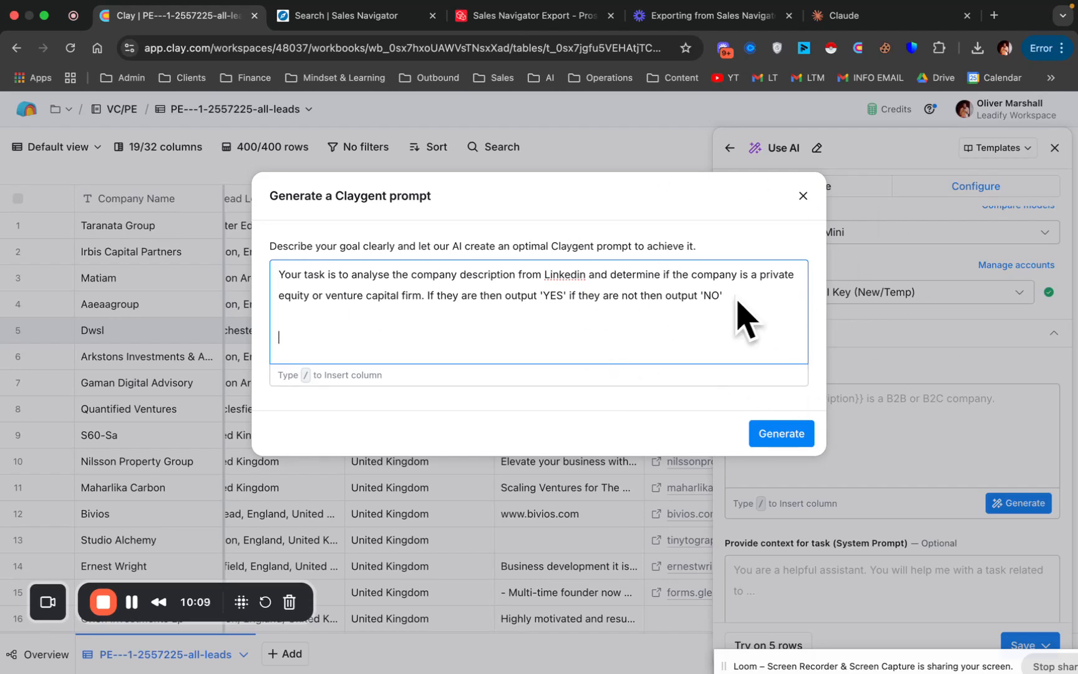
{"action": "left_click_drag", "start_coordinate": [329, 297], "coordinate": [369, 301]}
{"action": "left_click", "coordinate": [419, 298]}
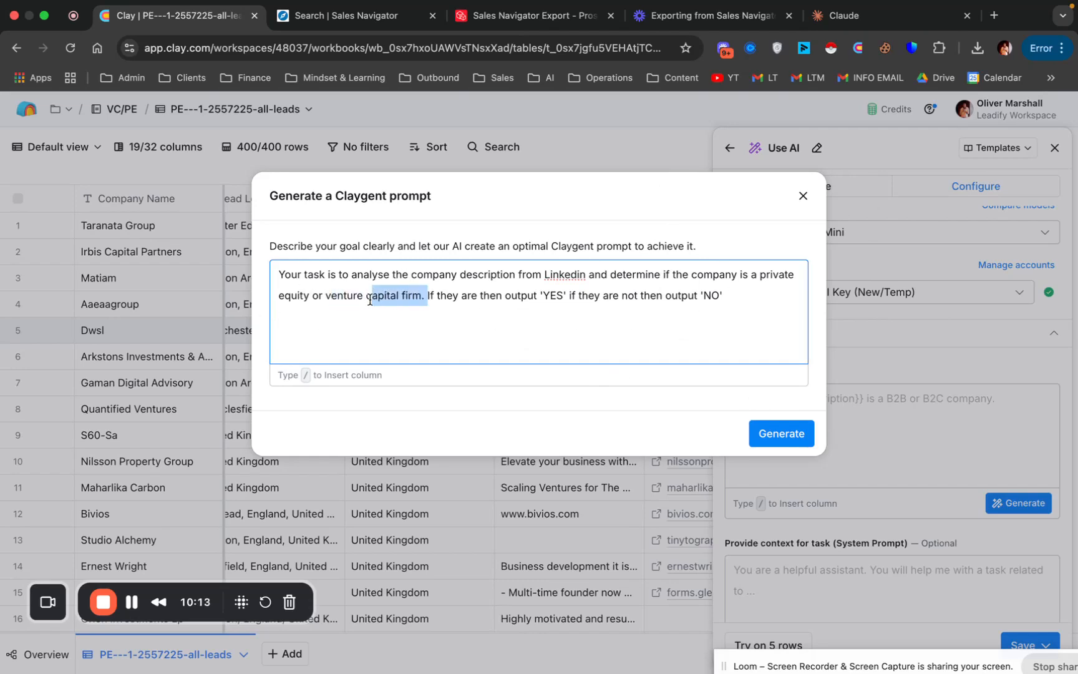
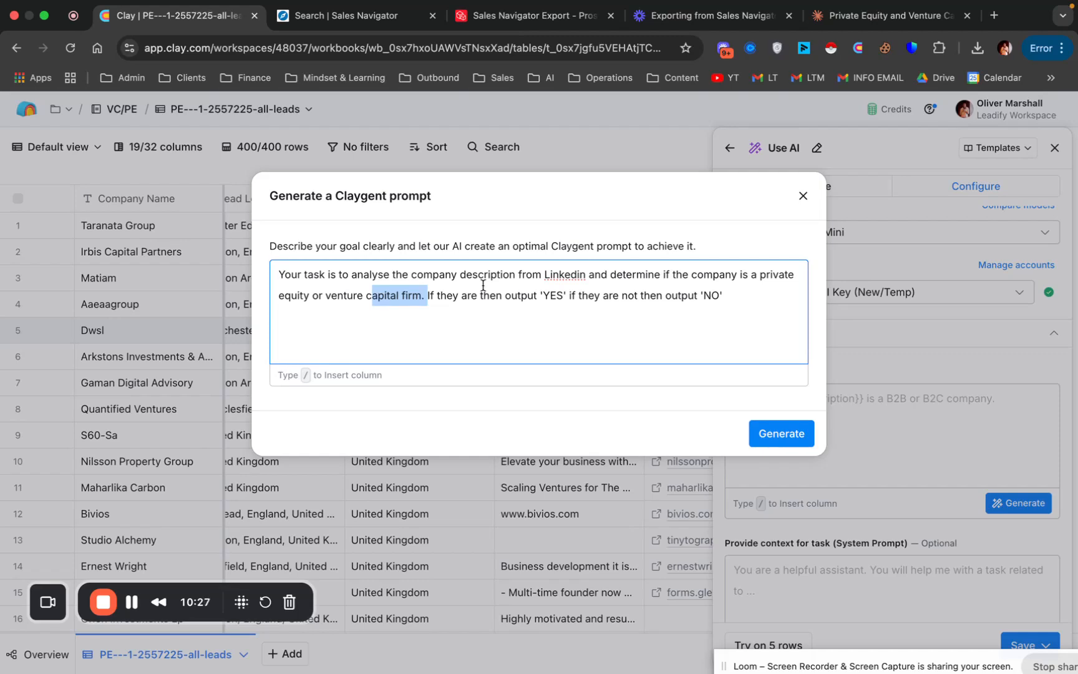
Review Claude's summary of what PE/VC firms do and don't do, and copy the whole response.
{"action": "left_click", "coordinate": [893, 17]}
{"action": "scroll", "coordinate": [493, 312], "scroll_direction": "down", "scroll_amount": 3}
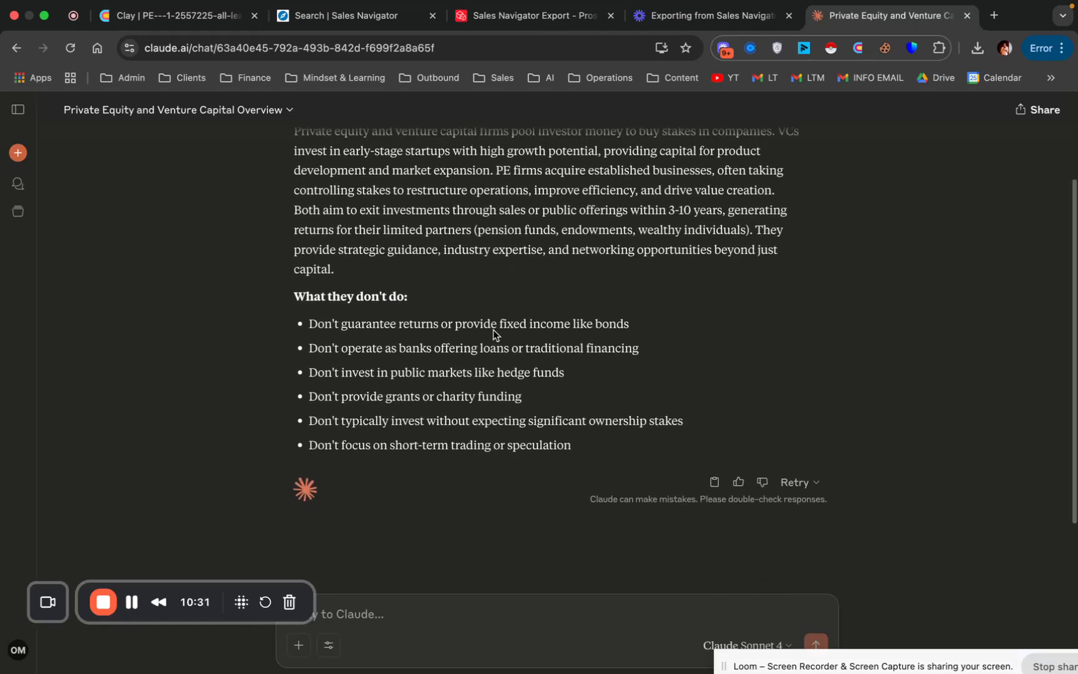
{"action": "scroll", "coordinate": [493, 329], "scroll_direction": "up", "scroll_amount": 2}
{"action": "left_click", "coordinate": [715, 527]}
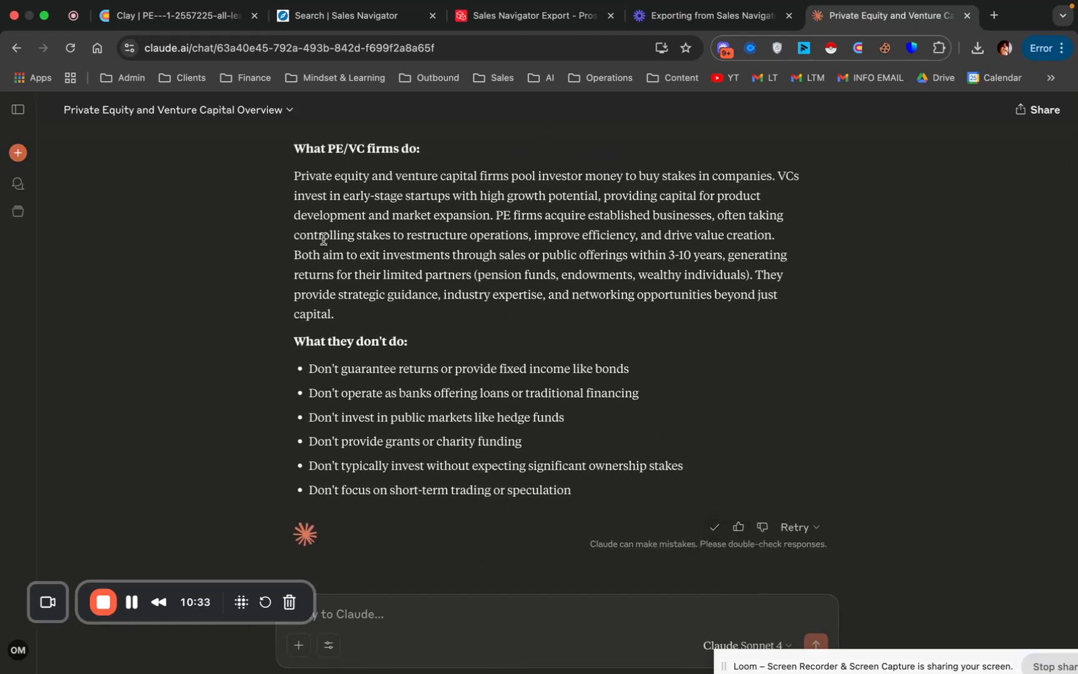
Back in Clay, add "This is what a private equity or venture capital firm does:" to the goal and paste Claude's copied summary on the line below.
{"action": "left_click", "coordinate": [193, 16]}
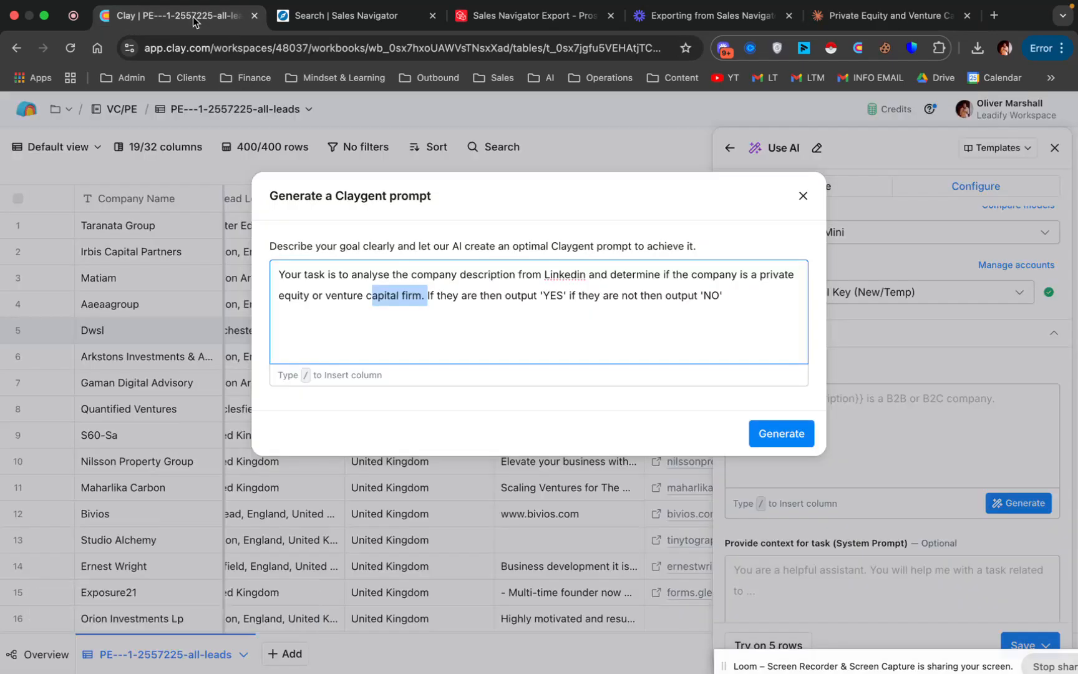
{"action": "left_click", "coordinate": [506, 337]}
{"action": "key", "text": "Return"}
{"action": "key", "text": "Return"}
{"action": "type", "text": "This is what a private equity or venture capit"}
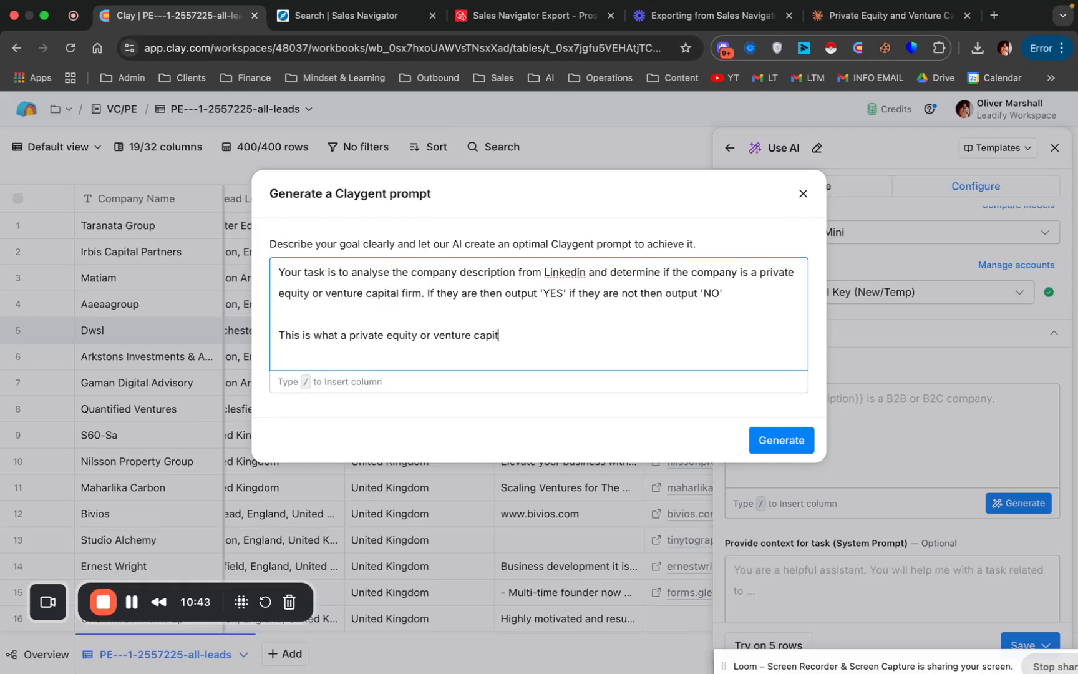
{"action": "type", "text": "al firm does:"}
{"action": "key", "text": "super+v"}
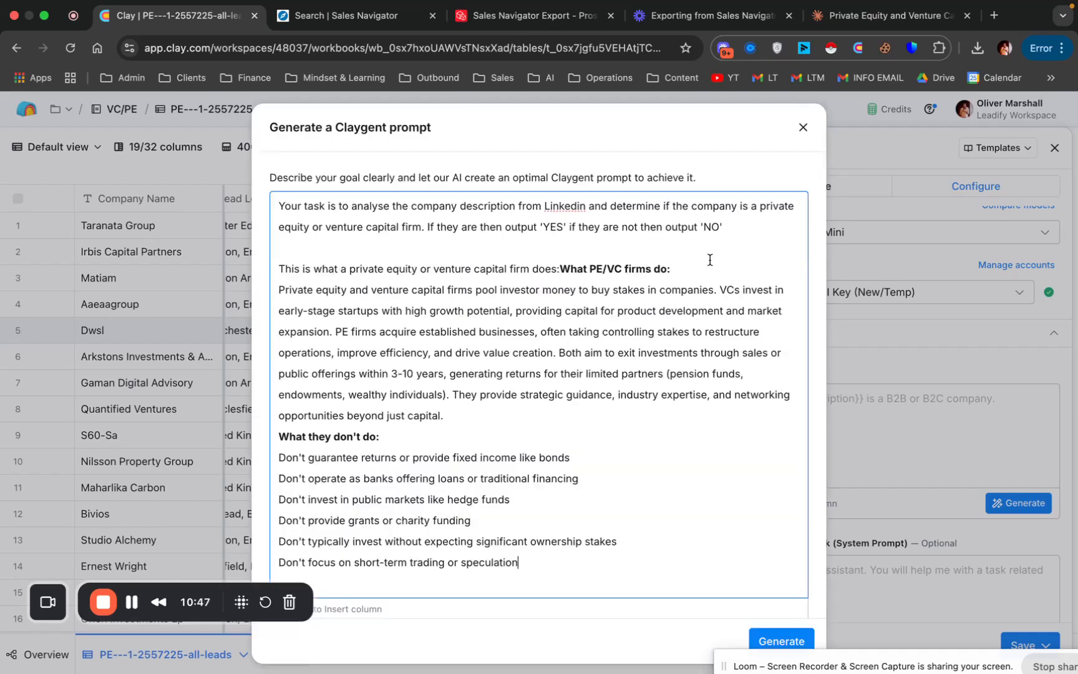
{"action": "left_click", "coordinate": [562, 268]}
{"action": "key", "text": "Return"}
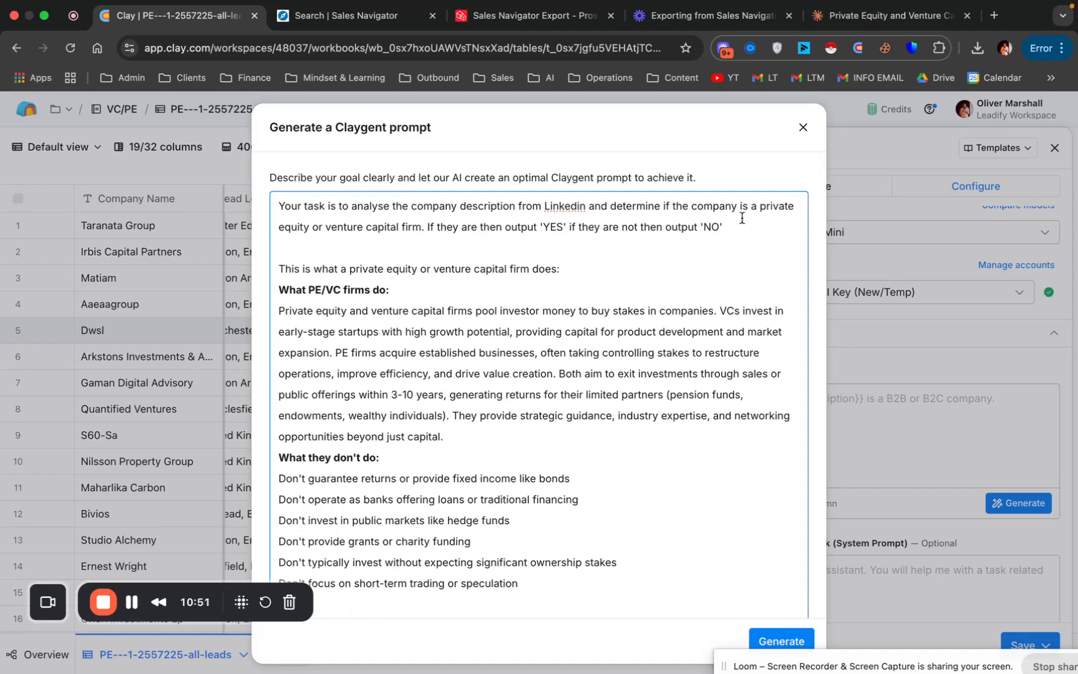
Return to the Claude chat with the private equity and venture capital overview.
{"action": "left_click", "coordinate": [858, 21]}
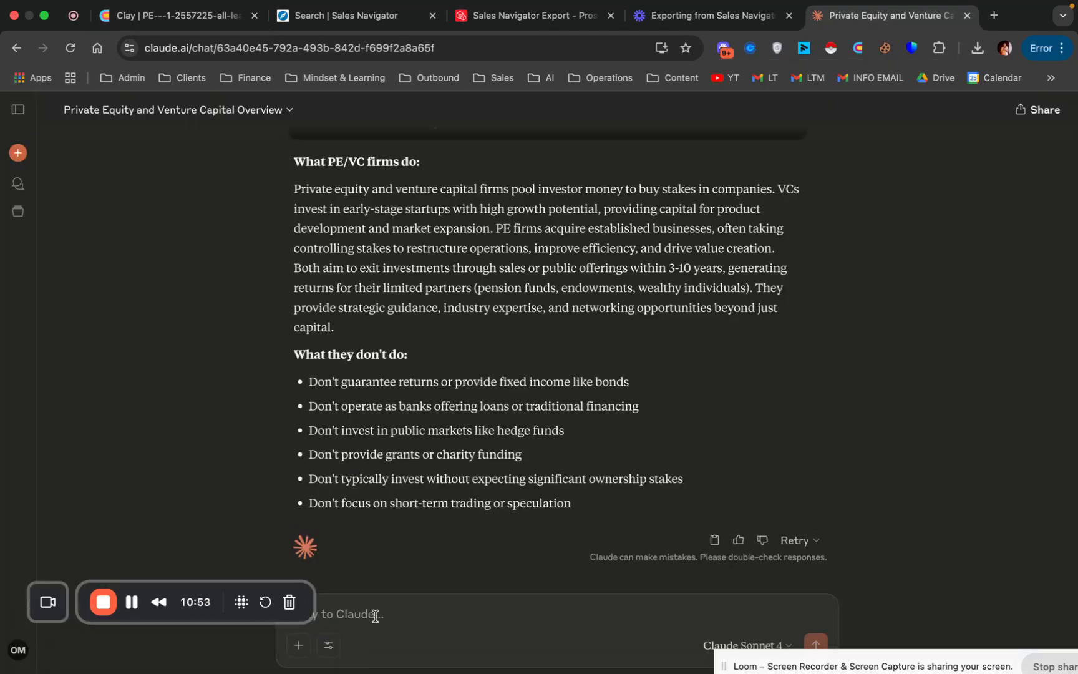
Ask Claude to "also outline what a family office does" and close the Sales Navigator export page.
{"action": "type", "text": "outline "}
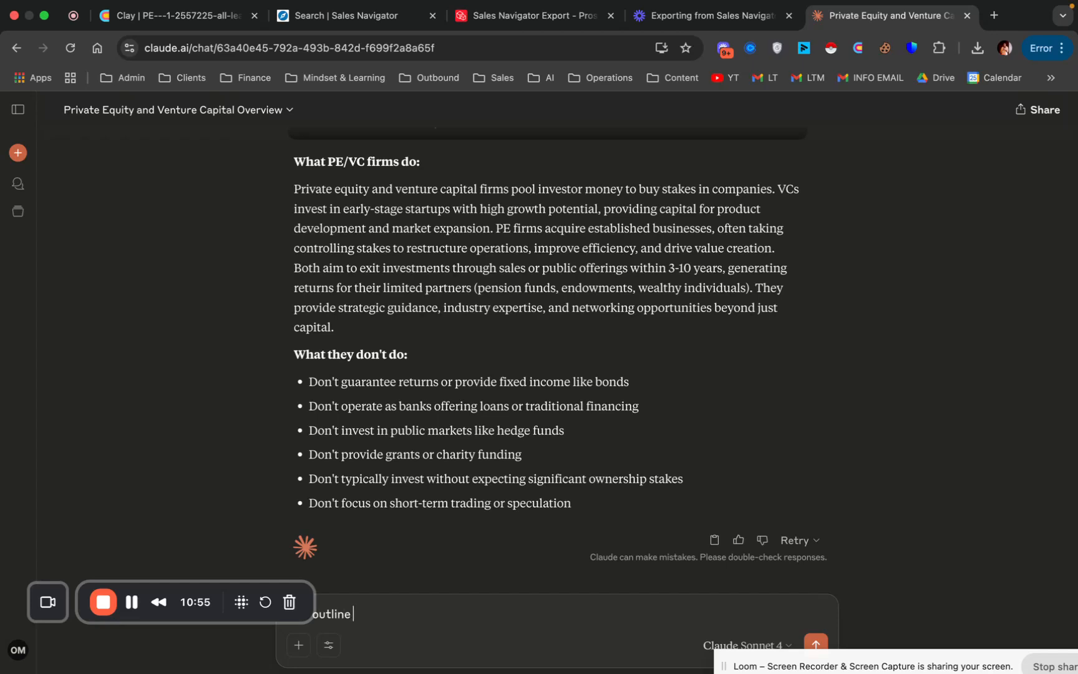
{"action": "type", "text": "what a family office does"}
{"action": "key", "text": "Return"}
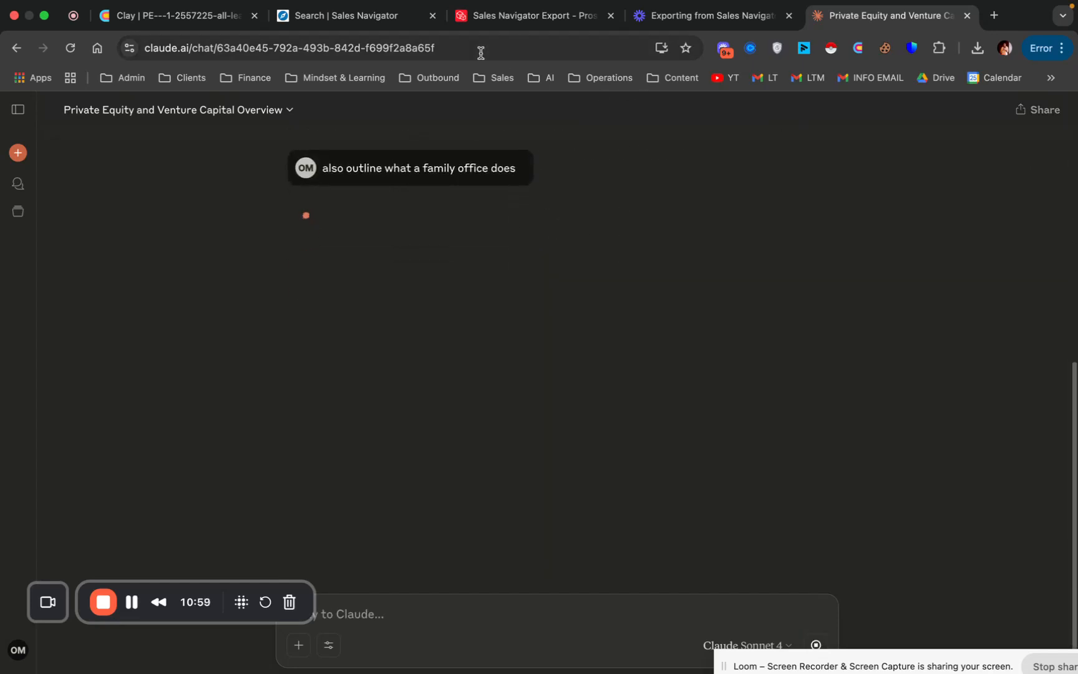
{"action": "left_click", "coordinate": [610, 16]}
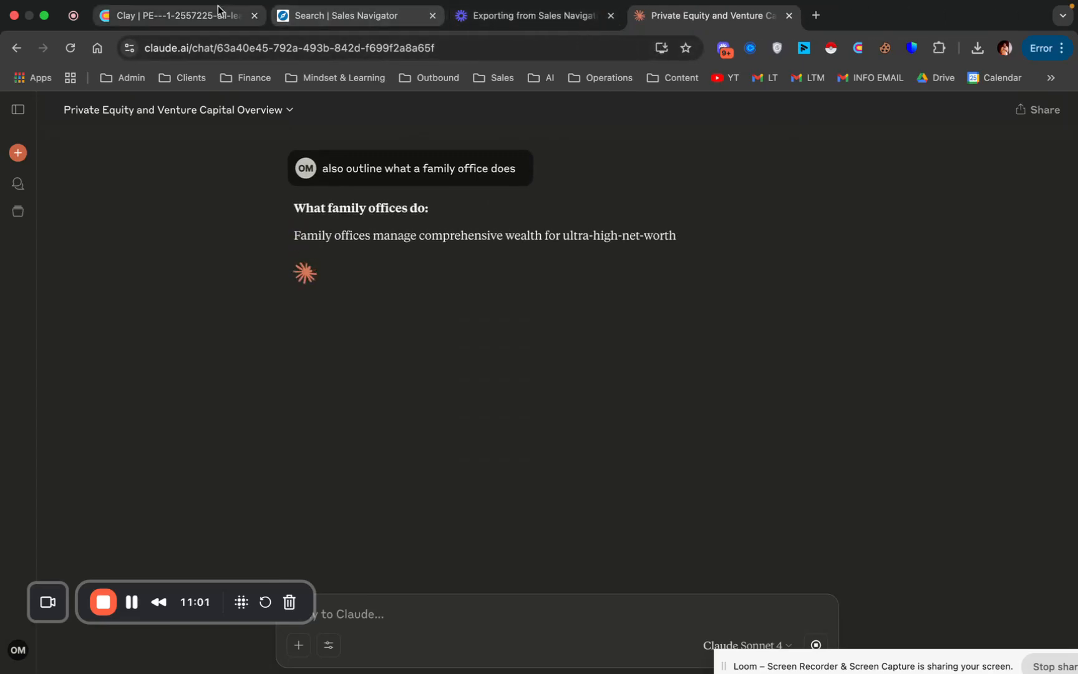
Switch to Clay and insert ", family office" after "private equity" in the task sentence of the Claygent prompt description.
{"action": "left_click", "coordinate": [197, 9]}
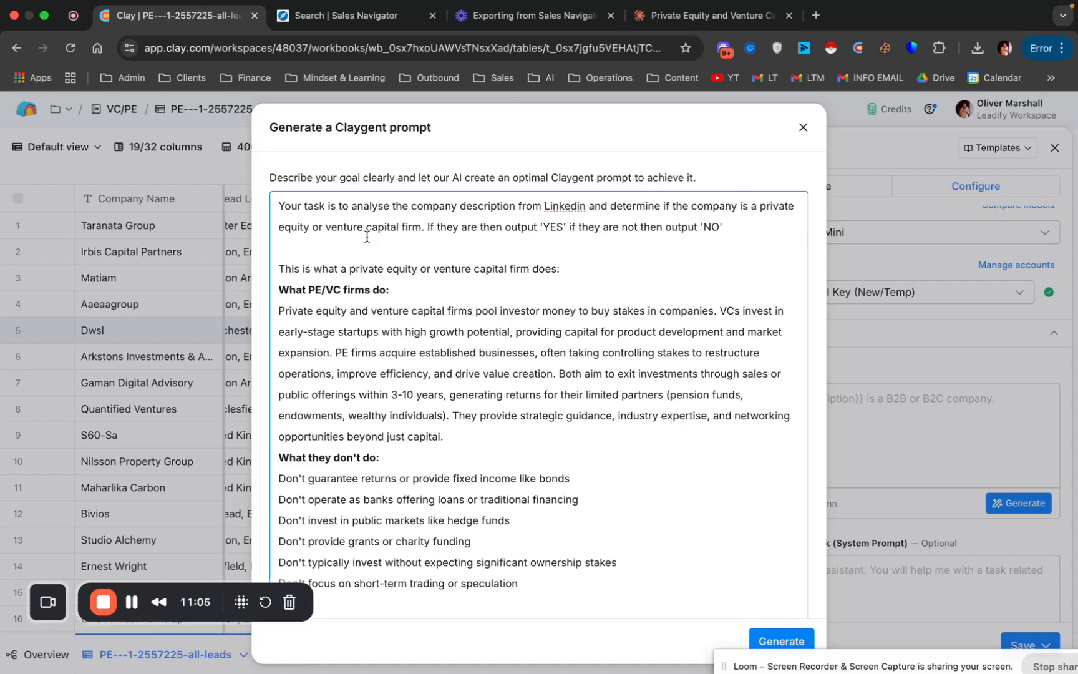
{"action": "left_click", "coordinate": [309, 227]}
{"action": "type", "text": ", family"}
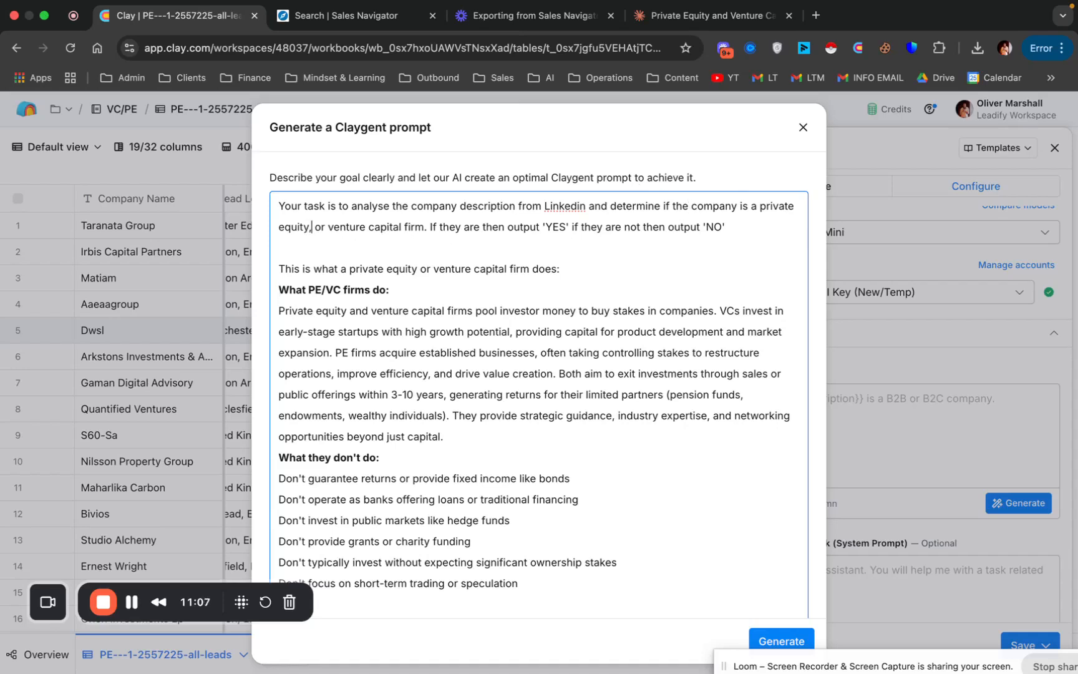
{"action": "type", "text": " office"}
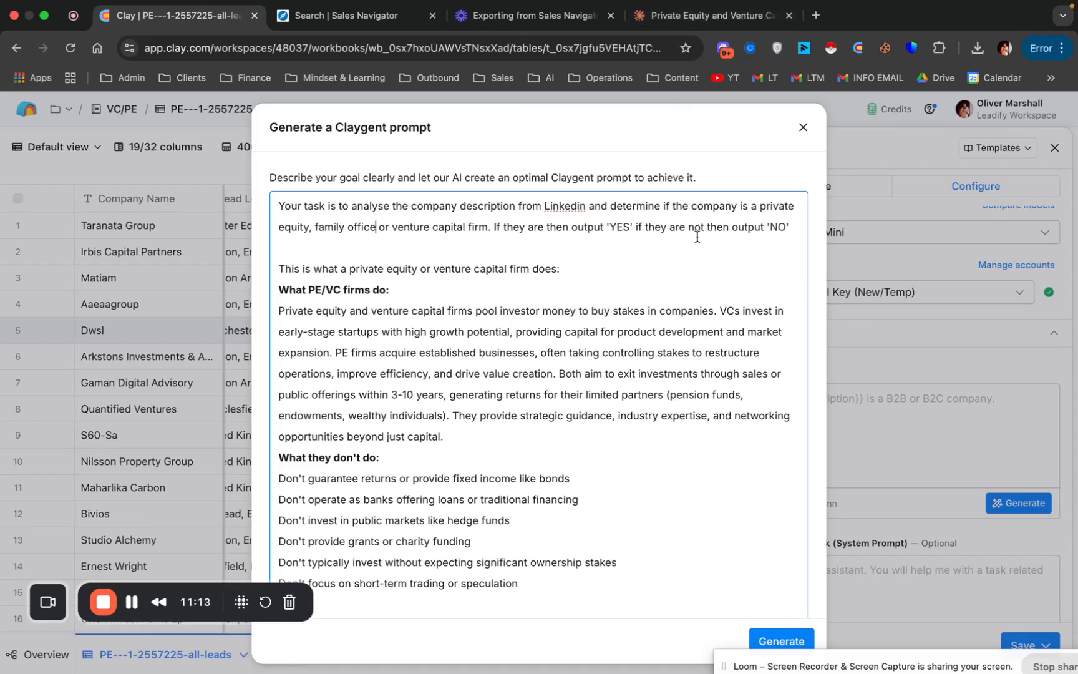
Add a paragraph below the task: "If they are anything like recruitment, manufacturing, retail etc and do not explicity state they manage wealth or money".
{"action": "left_click", "coordinate": [790, 227]}
{"action": "key", "text": "Return"}
{"action": "key", "text": "Return"}
{"action": "type", "text": "If they are a"}
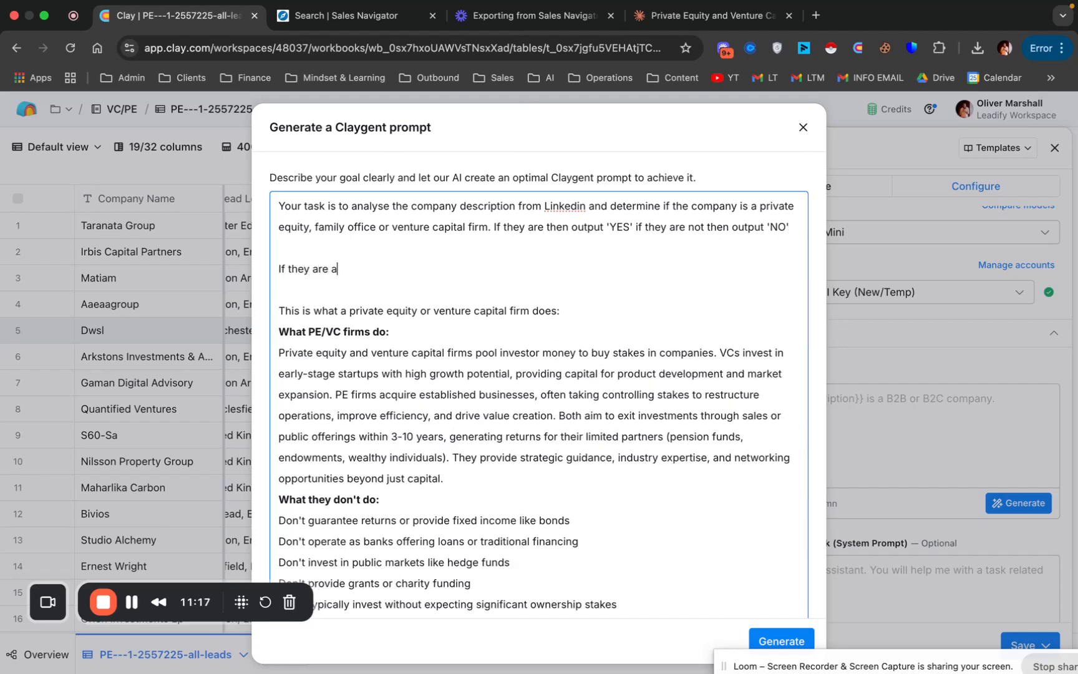
{"action": "type", "text": "nything like recruitment, manufacturing,"}
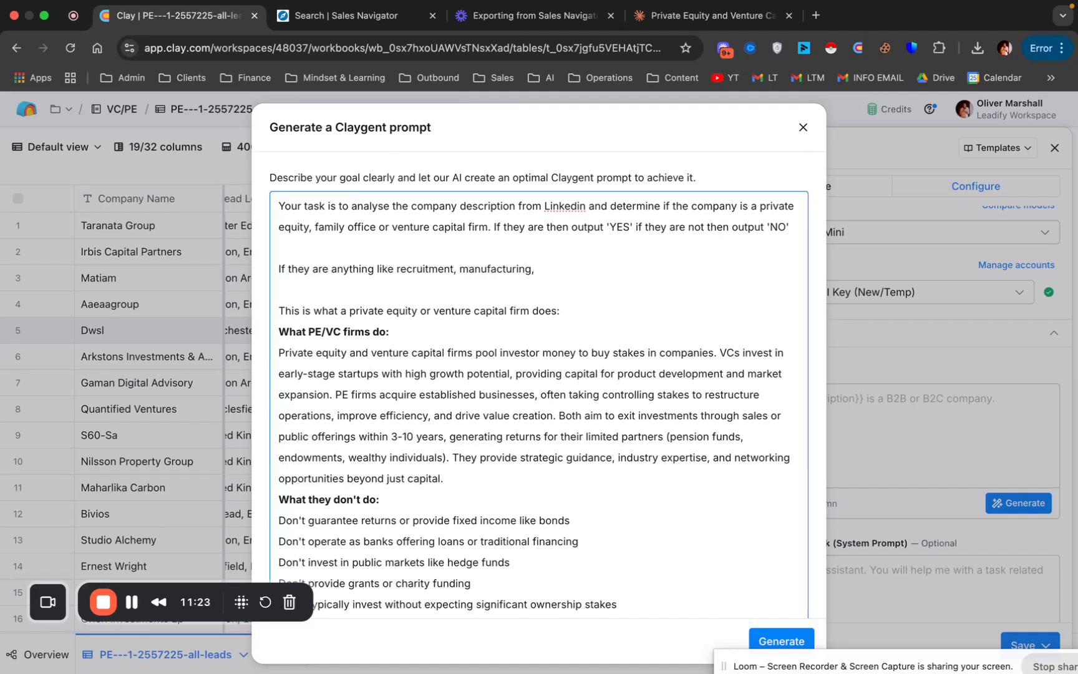
{"action": "type", "text": " retail etc and do not ex"}
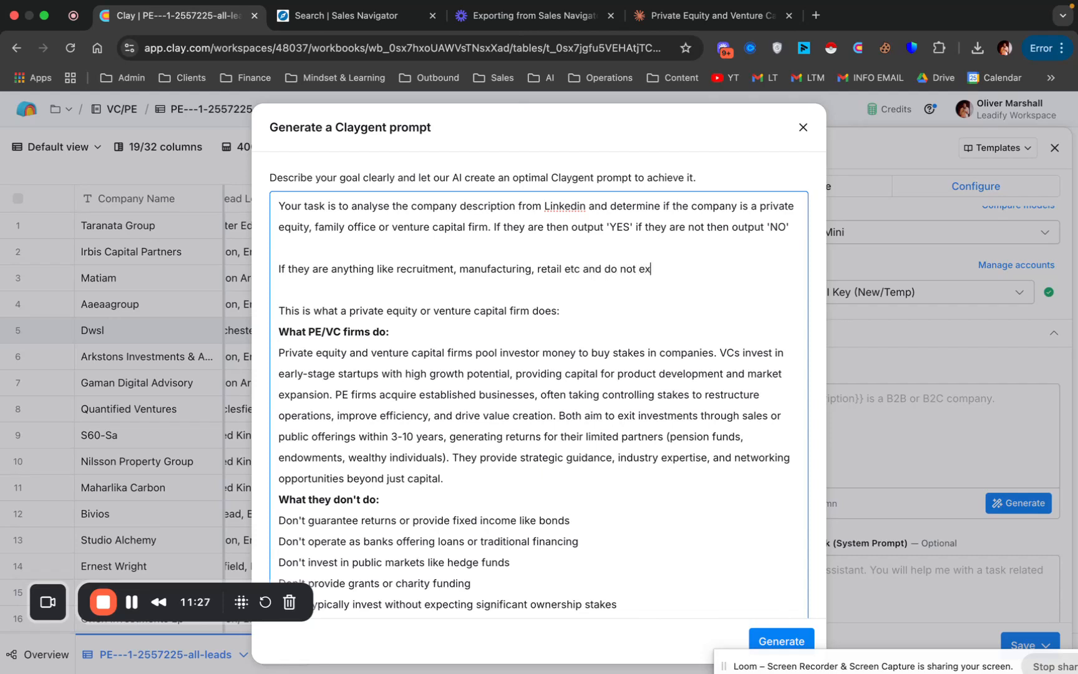
{"action": "type", "text": "plicity state they manage wae"}
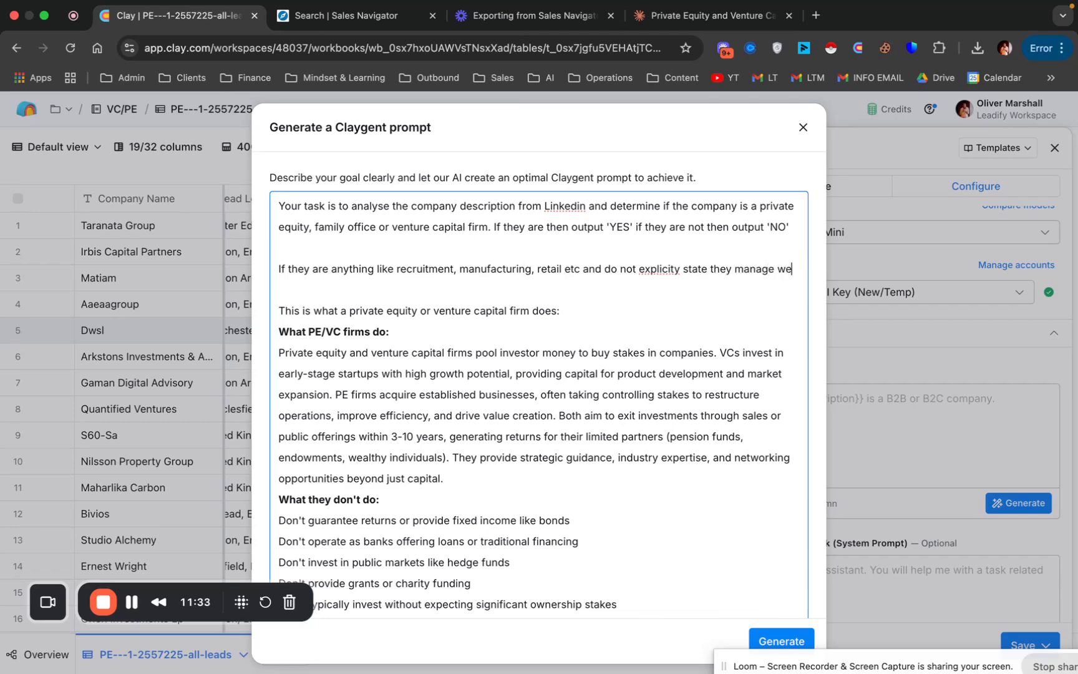
{"action": "type", "text": "alth or money"}
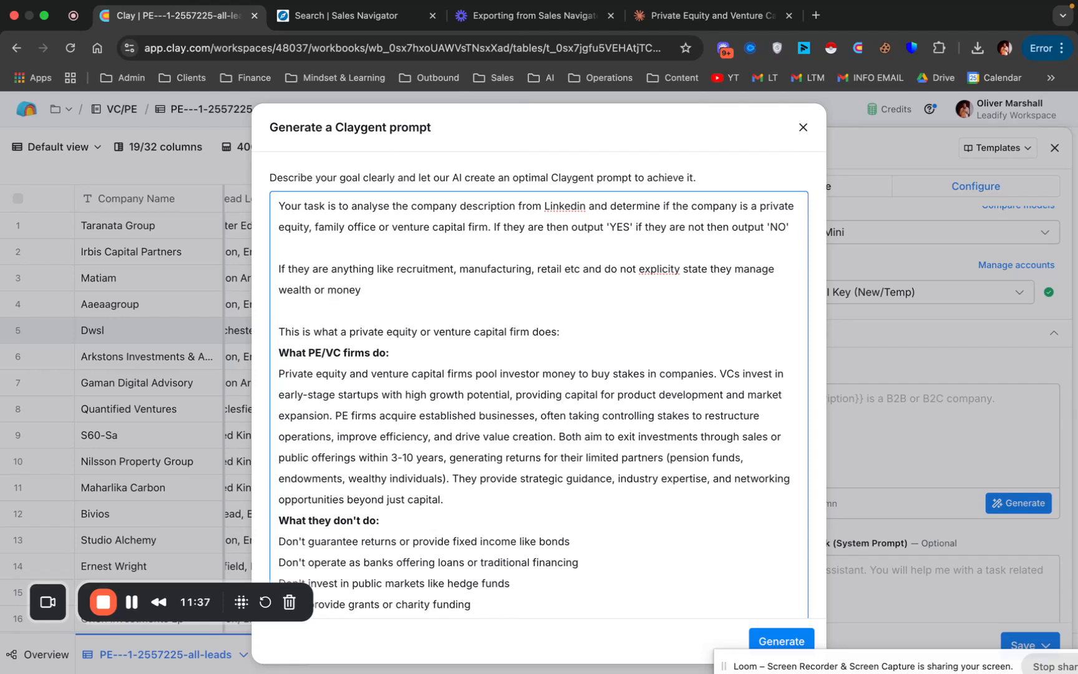
Complete the new paragraph with "then they are most likely a no. Use these definitions below".
{"action": "type", "text": " then they are most likle"}
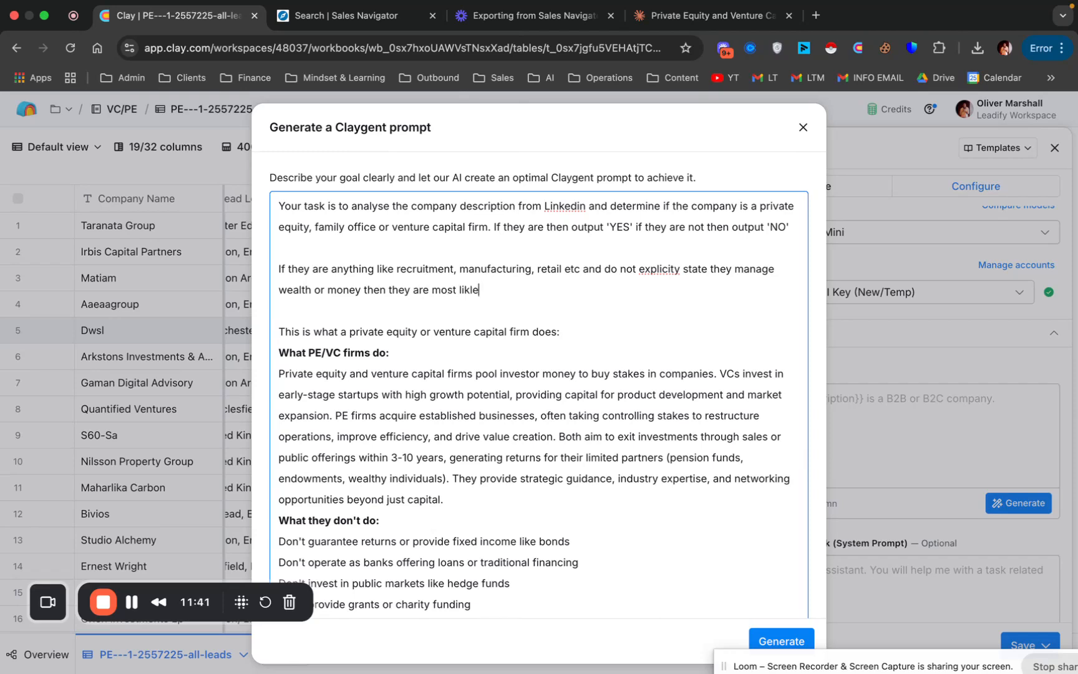
{"action": "key", "text": "BackSpace"}
{"action": "key", "text": "BackSpace"}
{"action": "type", "text": "ely a no. Use these defin"}
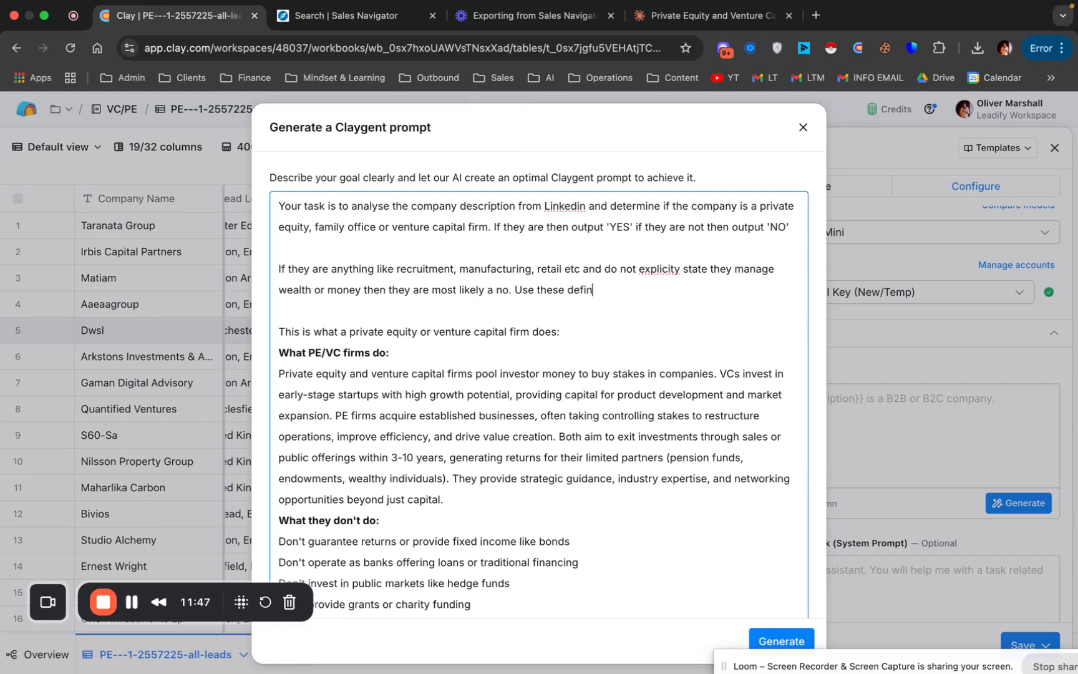
{"action": "type", "text": "itiuons below"}
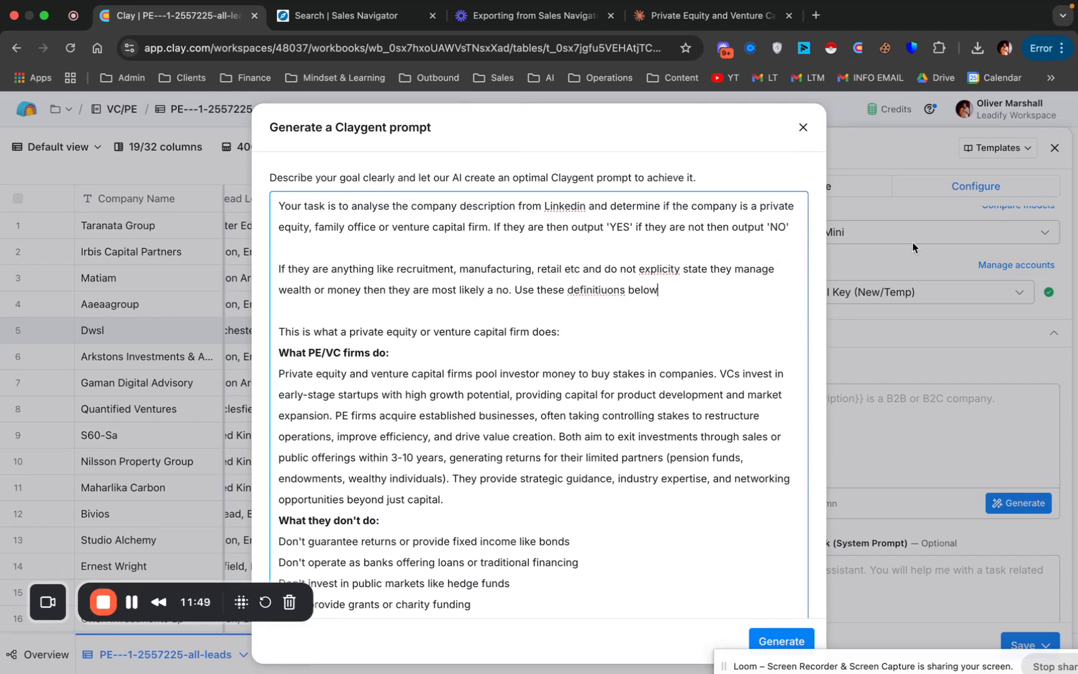
{"action": "left_click", "coordinate": [603, 291]}
{"action": "key", "text": "BackSpace"}
{"action": "left_click", "coordinate": [668, 289]}
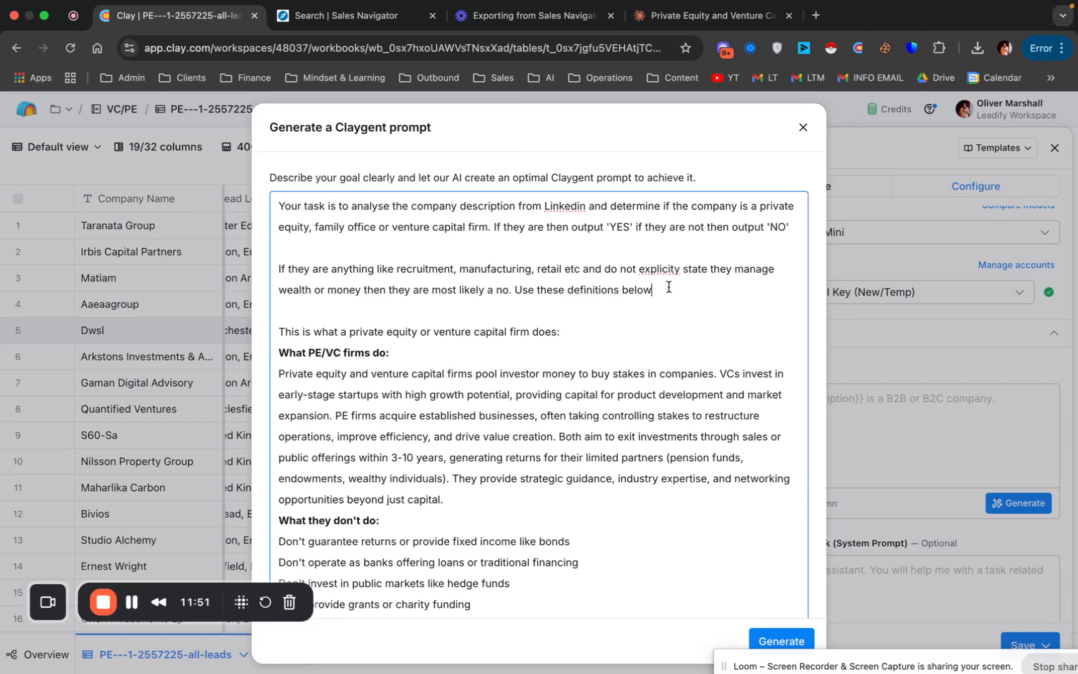
Copy Claude's family office outline and paste it at the end of the Claygent prompt description in Clay.
{"action": "left_click", "coordinate": [700, 17]}
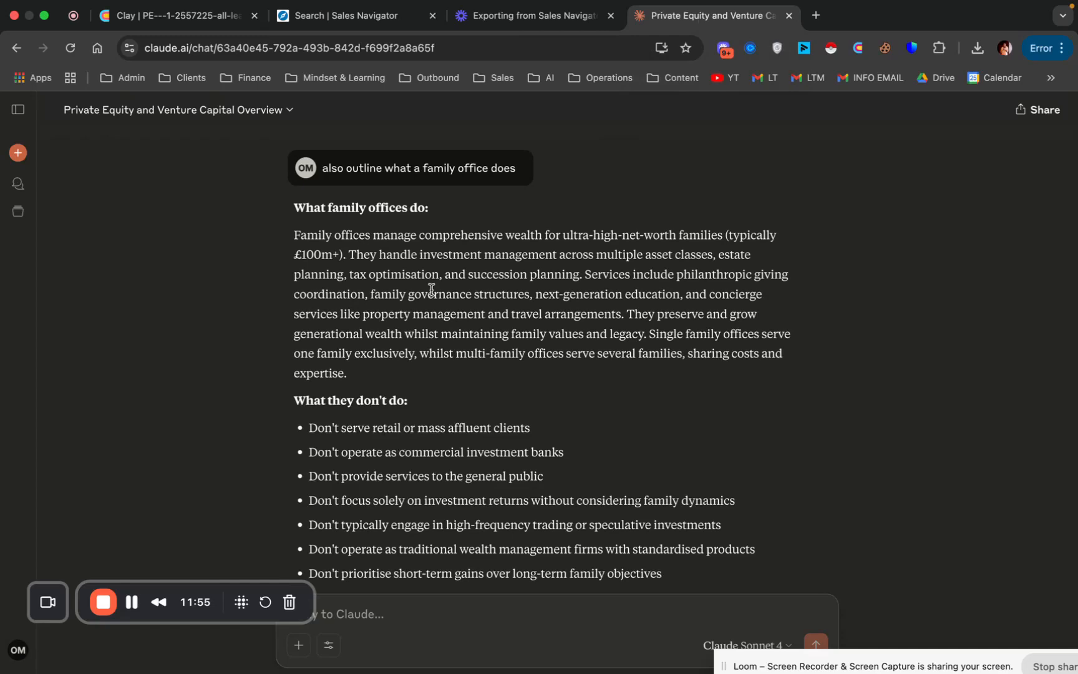
{"action": "scroll", "coordinate": [432, 289], "scroll_direction": "down", "scroll_amount": 2}
{"action": "left_click", "coordinate": [714, 540]}
{"action": "left_click", "coordinate": [178, 16]}
{"action": "scroll", "coordinate": [577, 423], "scroll_direction": "down", "scroll_amount": 3}
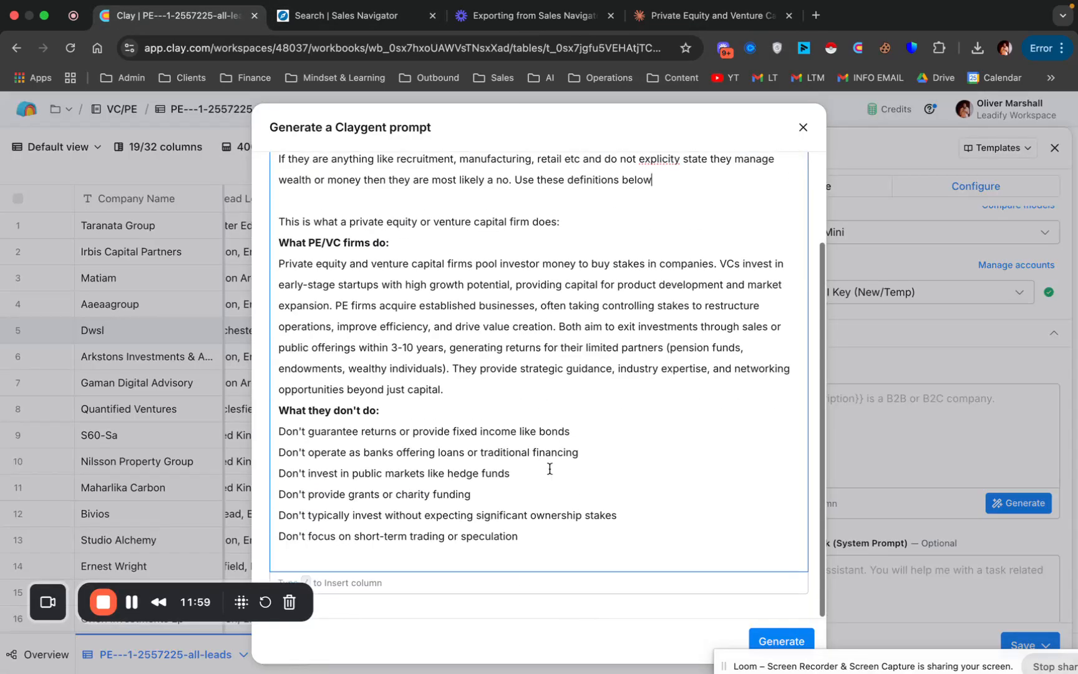
{"action": "key", "text": "Return"}
{"action": "key", "text": "super+v"}
Check the complete description and generate the Claygent prompt from it.
{"action": "scroll", "coordinate": [592, 491], "scroll_direction": "up", "scroll_amount": 10}
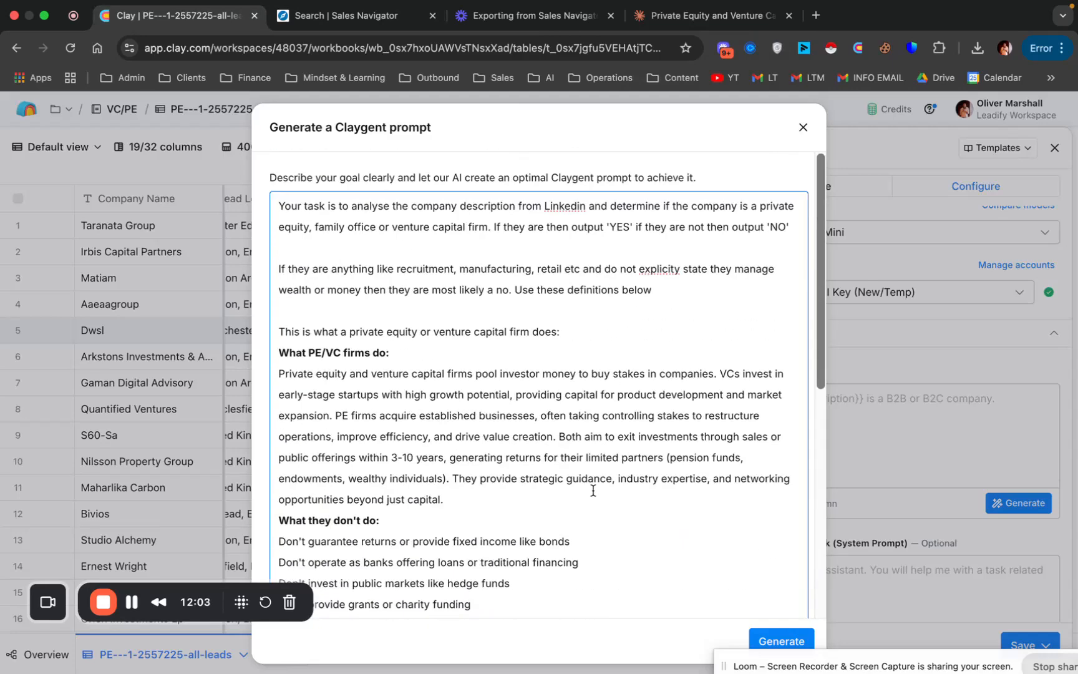
{"action": "scroll", "coordinate": [776, 630], "scroll_direction": "down", "scroll_amount": 10}
{"action": "left_click", "coordinate": [780, 639]}
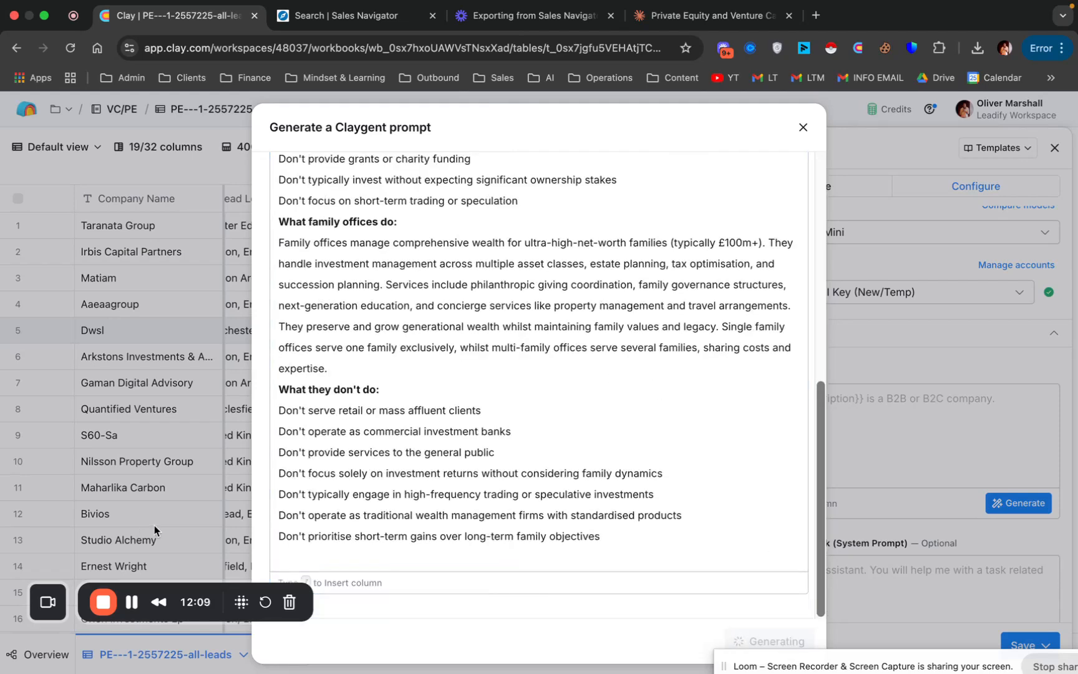
Review the suggested use case, model, prompt and output format, and accept the generated prompt.
{"action": "scroll", "coordinate": [475, 405], "scroll_direction": "up", "scroll_amount": 10}
{"action": "scroll", "coordinate": [476, 406], "scroll_direction": "down", "scroll_amount": 10}
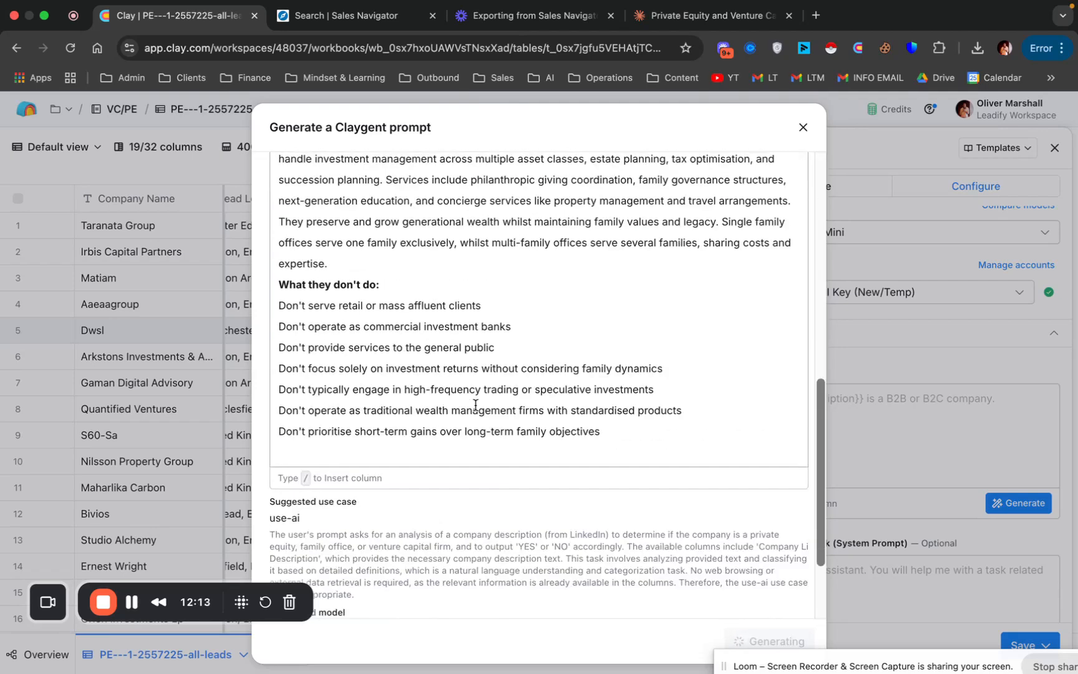
{"action": "scroll", "coordinate": [570, 503], "scroll_direction": "down", "scroll_amount": 6}
{"action": "scroll", "coordinate": [572, 486], "scroll_direction": "down", "scroll_amount": 5}
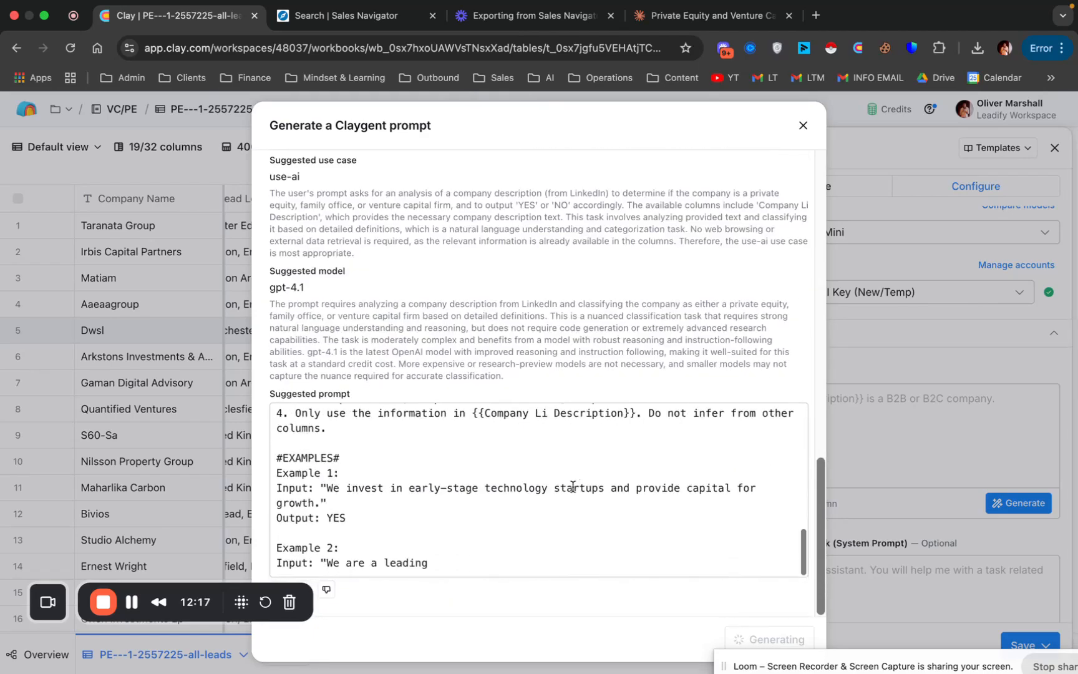
{"action": "scroll", "coordinate": [573, 486], "scroll_direction": "up", "scroll_amount": 5}
{"action": "scroll", "coordinate": [572, 486], "scroll_direction": "down", "scroll_amount": 8}
{"action": "scroll", "coordinate": [573, 486], "scroll_direction": "up", "scroll_amount": 8}
{"action": "scroll", "coordinate": [573, 486], "scroll_direction": "down", "scroll_amount": 5}
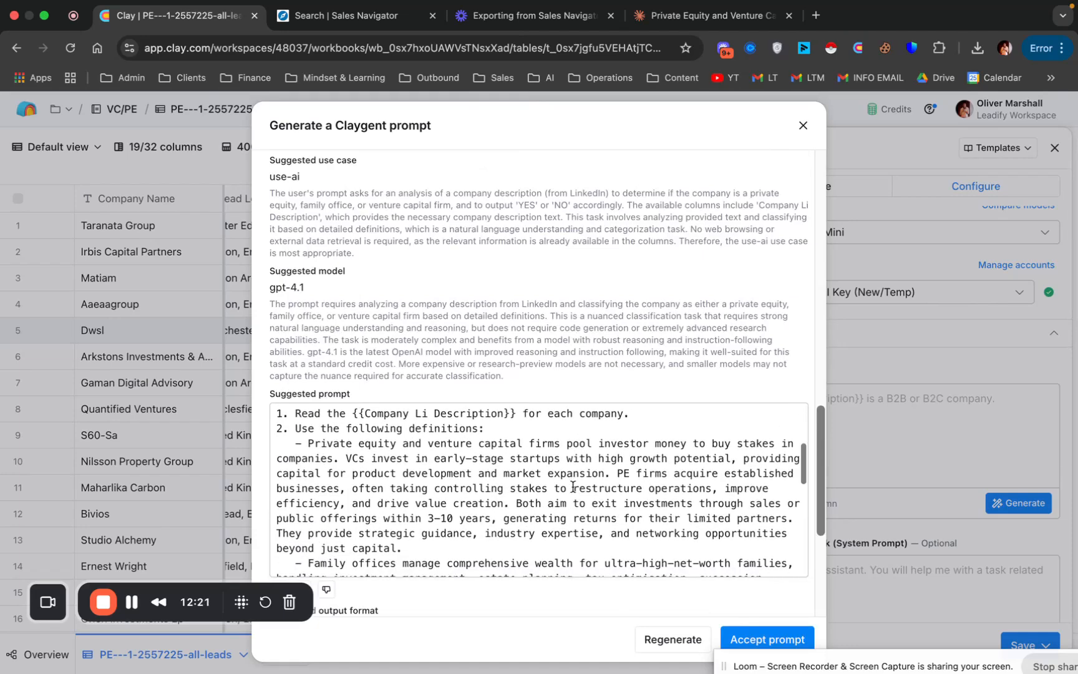
{"action": "scroll", "coordinate": [573, 486], "scroll_direction": "down", "scroll_amount": 10}
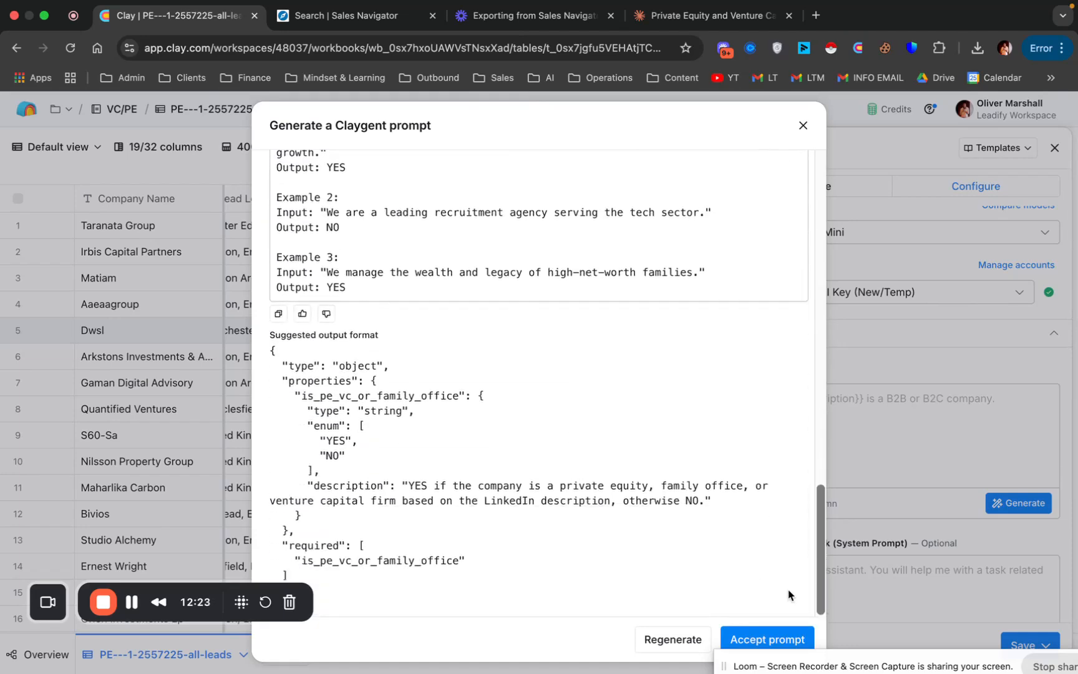
{"action": "left_click", "coordinate": [759, 639]}
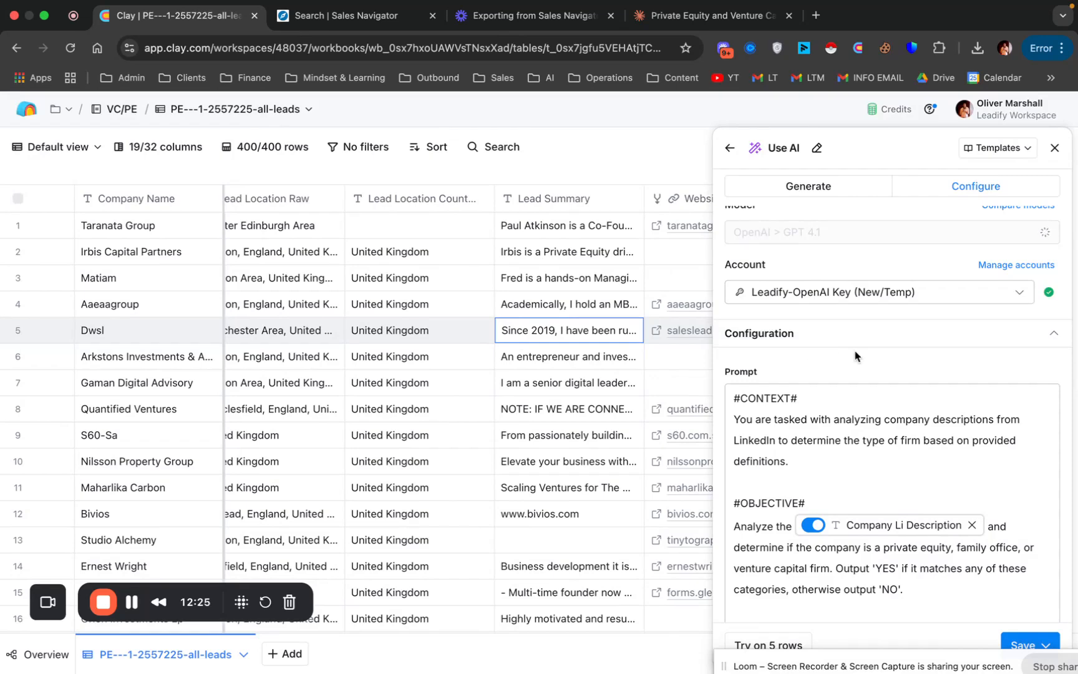
Check the filled-in prompt and output field, and save the Use AI column, running it on the first 10 rows.
{"action": "scroll", "coordinate": [934, 315], "scroll_direction": "down", "scroll_amount": 3}
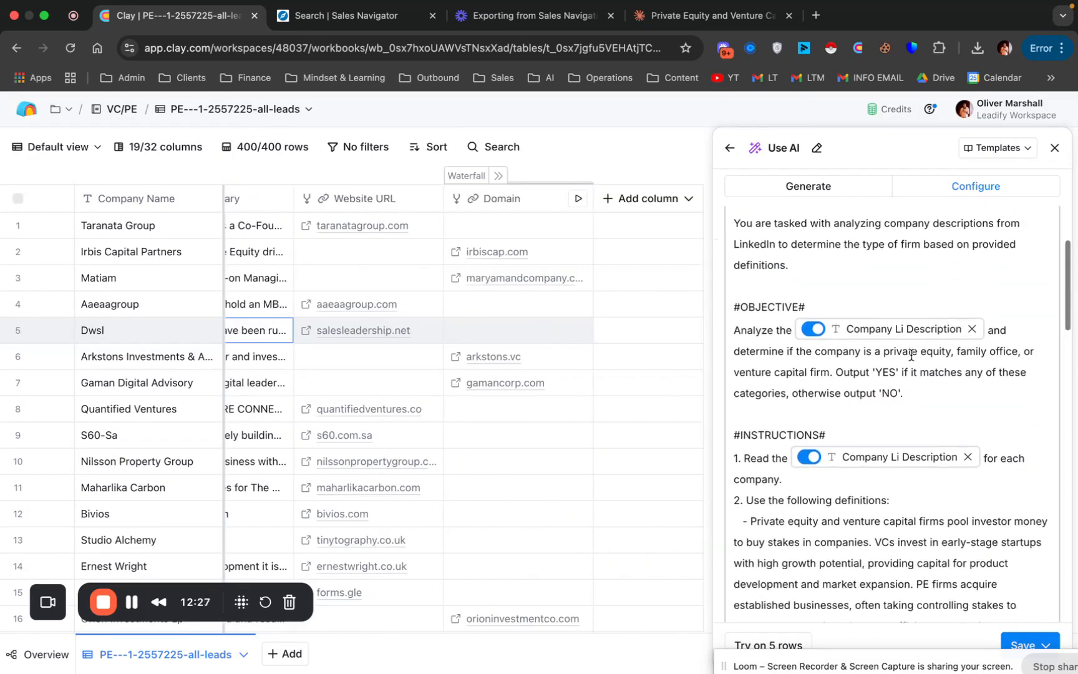
{"action": "mouse_move", "coordinate": [927, 332]}
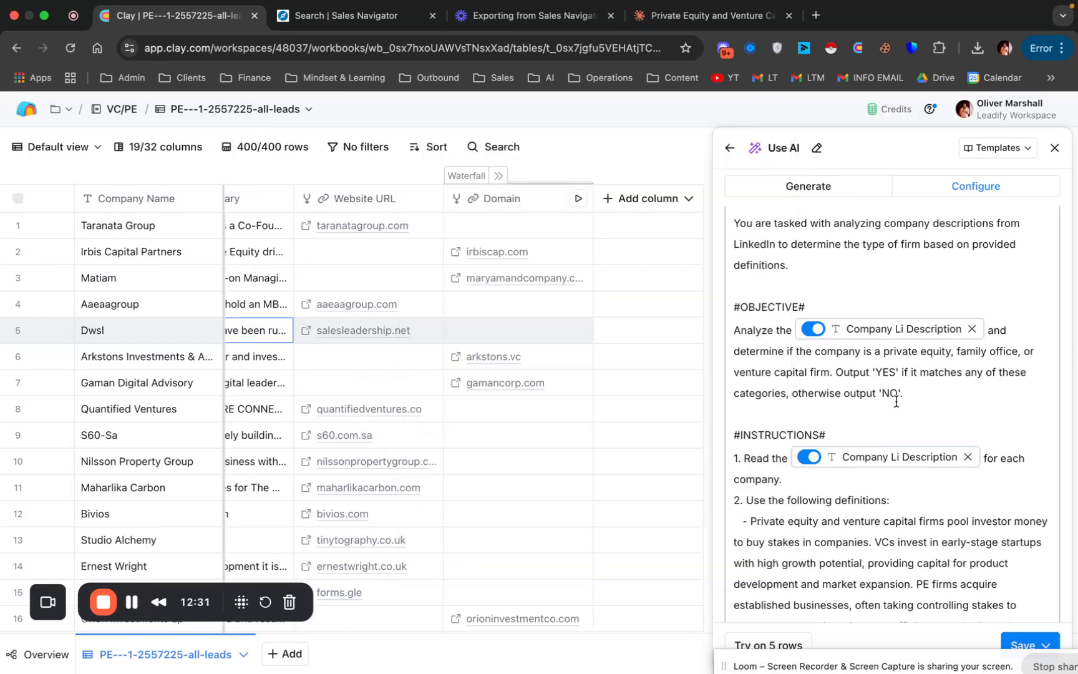
{"action": "scroll", "coordinate": [859, 516], "scroll_direction": "down", "scroll_amount": 1}
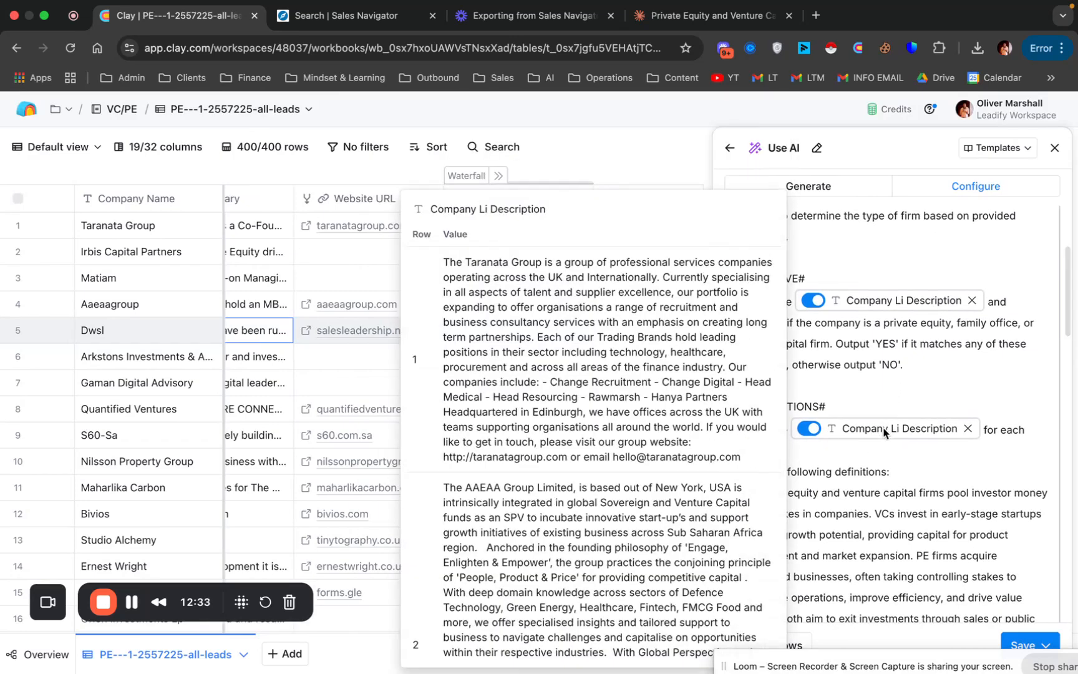
{"action": "scroll", "coordinate": [890, 509], "scroll_direction": "down", "scroll_amount": 3}
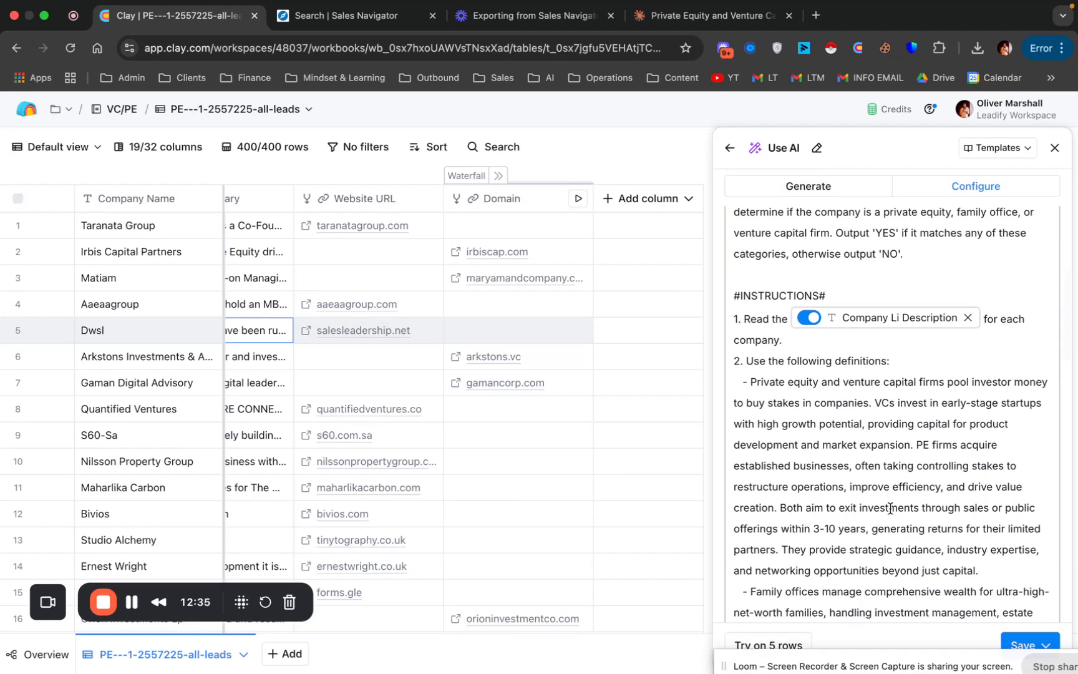
{"action": "scroll", "coordinate": [890, 508], "scroll_direction": "down", "scroll_amount": 15}
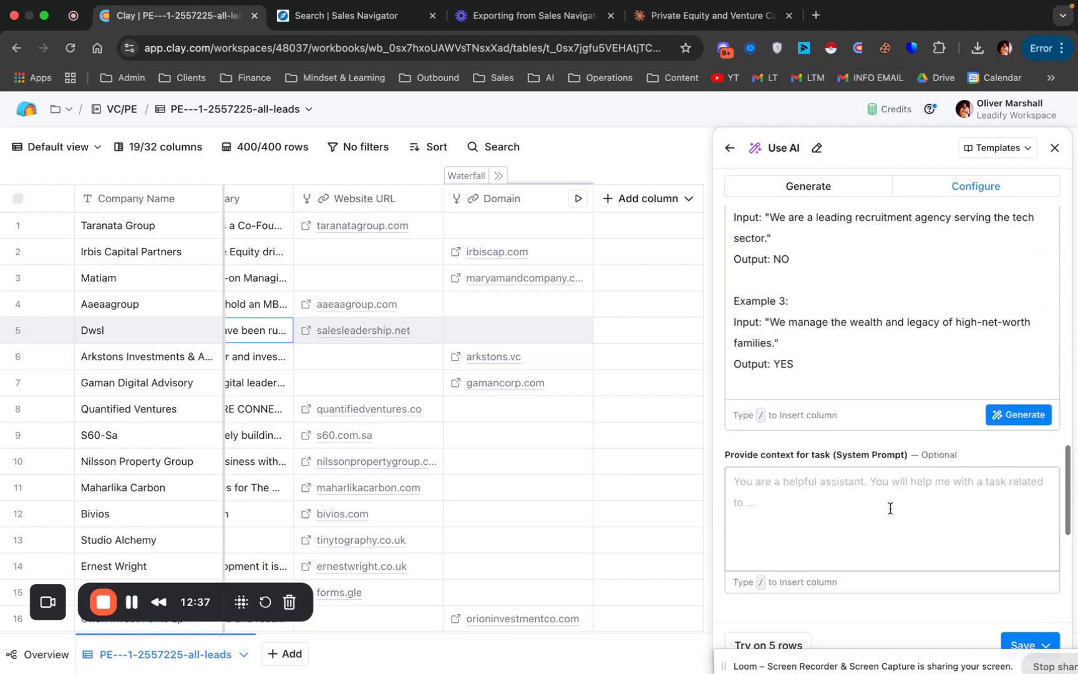
{"action": "scroll", "coordinate": [890, 508], "scroll_direction": "down", "scroll_amount": 8}
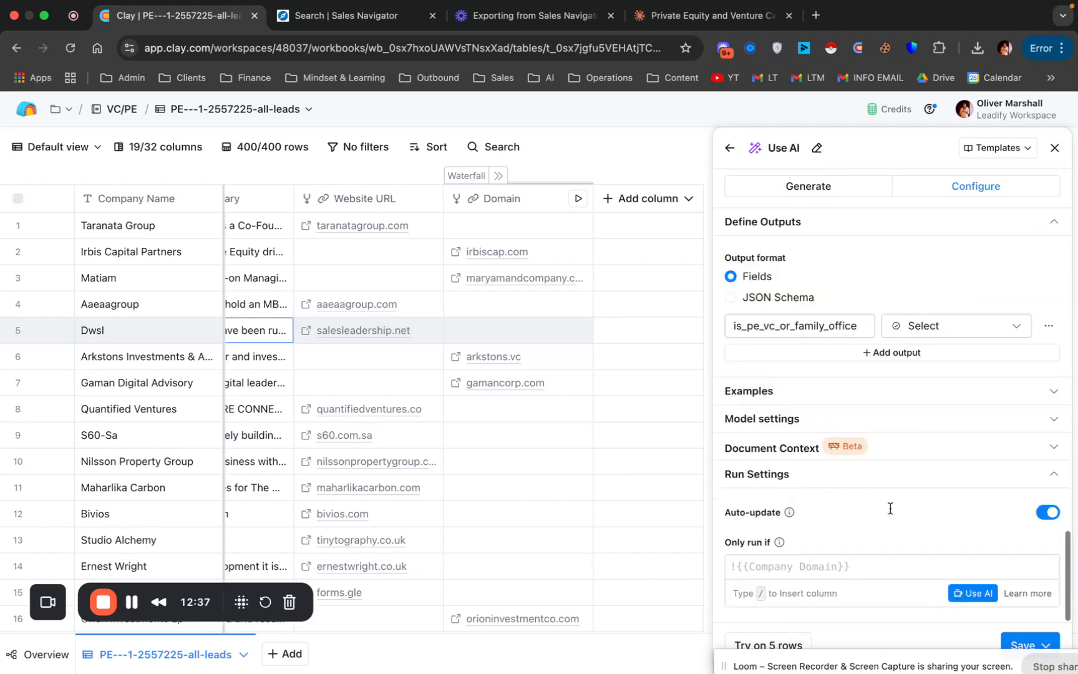
{"action": "left_click", "coordinate": [1029, 643]}
{"action": "left_click", "coordinate": [898, 552]}
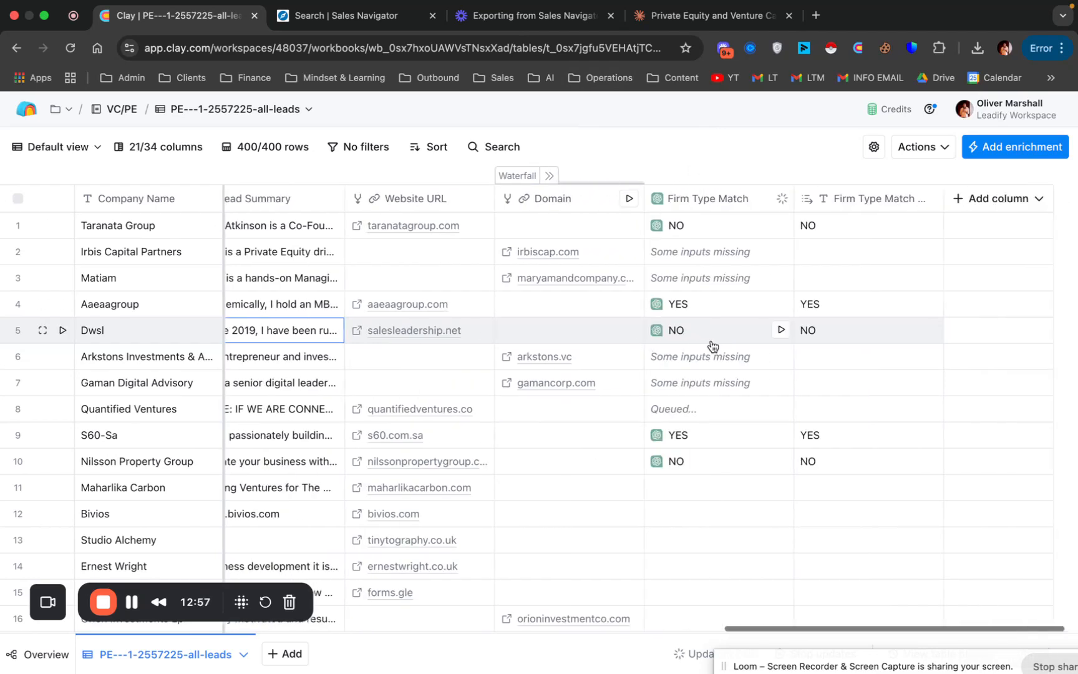
Check the firm type match results against the Quantified Ventures company description from LinkedIn.
{"action": "left_click", "coordinate": [836, 308]}
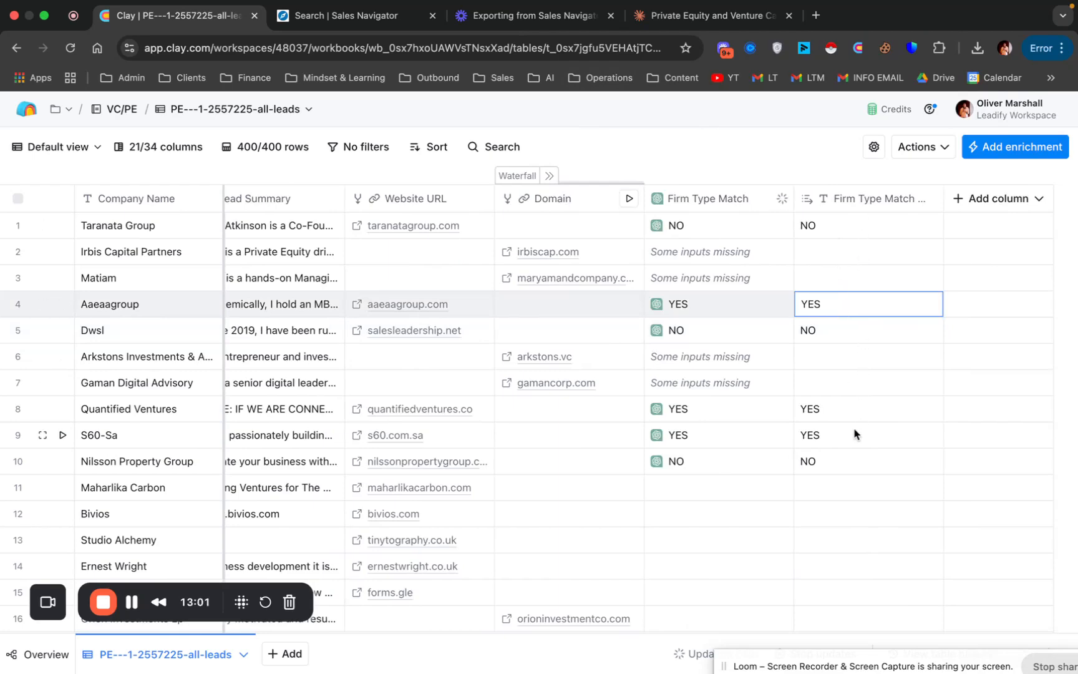
{"action": "scroll", "coordinate": [654, 422], "scroll_direction": "left", "scroll_amount": 5}
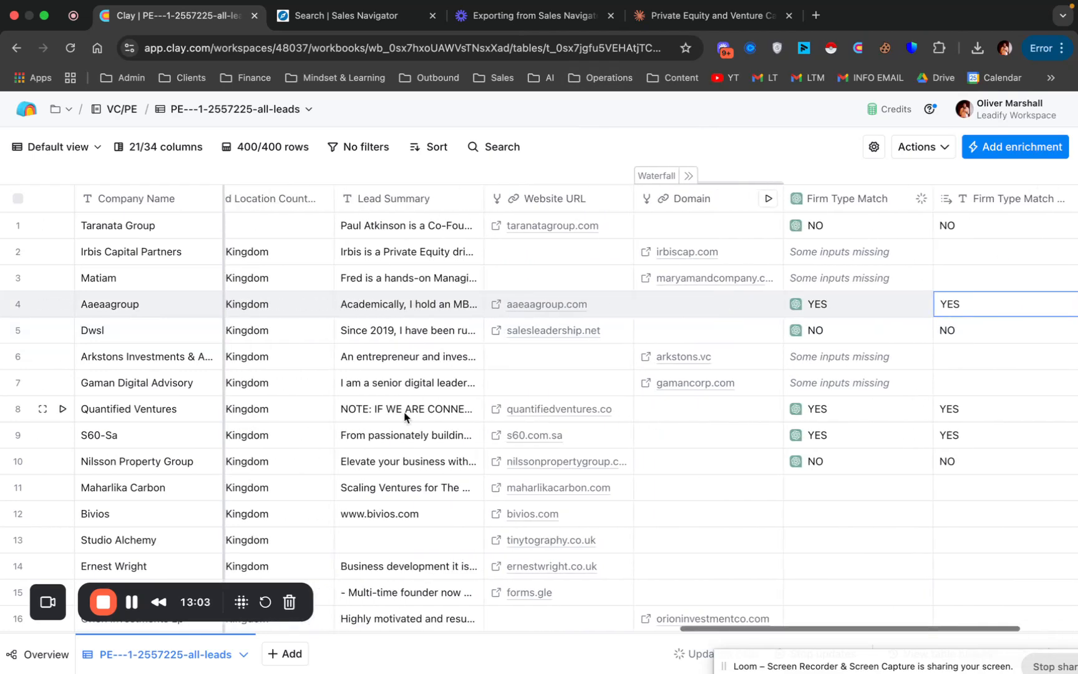
{"action": "scroll", "coordinate": [401, 417], "scroll_direction": "left", "scroll_amount": 10}
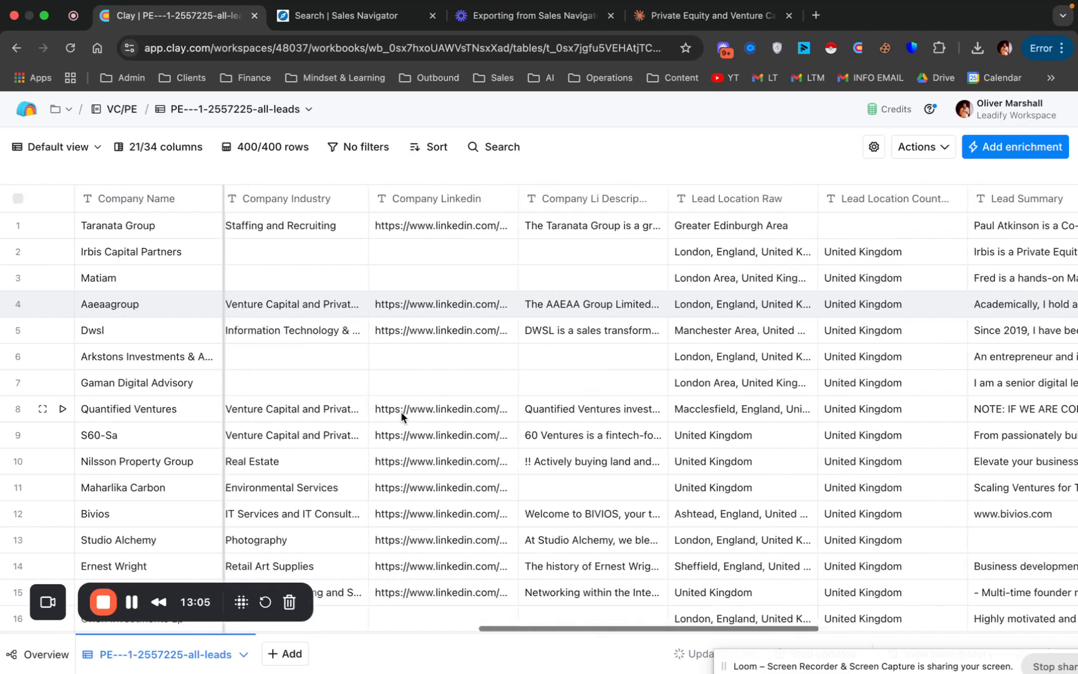
{"action": "left_click", "coordinate": [608, 405]}
{"action": "double_click", "coordinate": [608, 405]}
{"action": "left_click", "coordinate": [655, 427]}
{"action": "left_click_drag", "start_coordinate": [568, 414], "coordinate": [643, 494]}
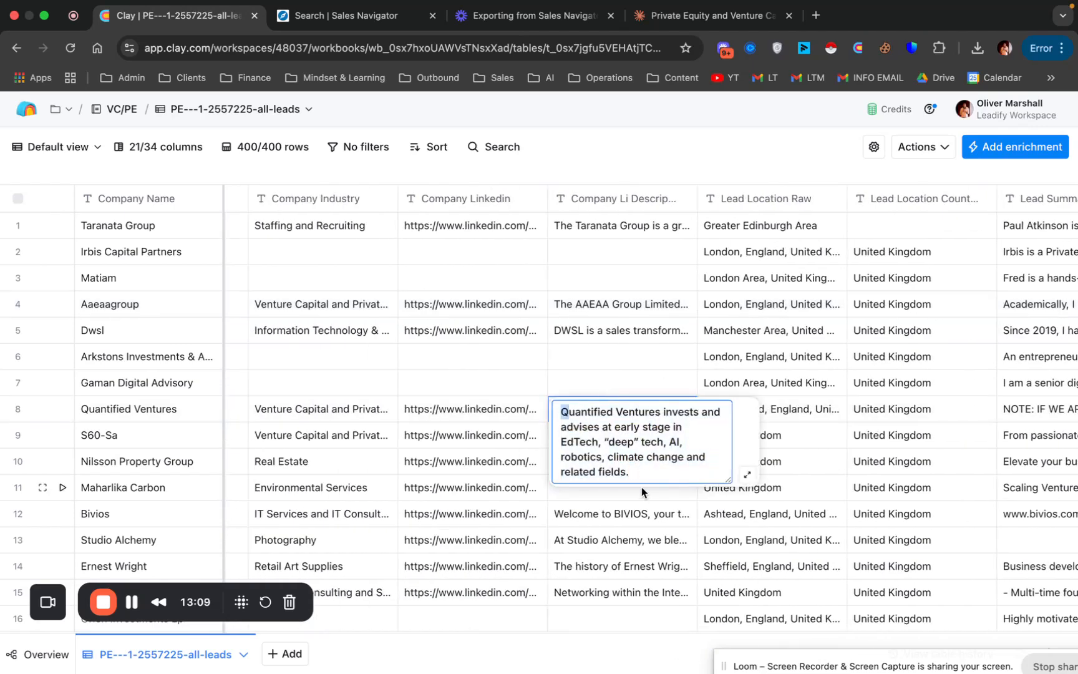
Check the firm type match result for S60-Sa against its LinkedIn company description.
{"action": "left_click", "coordinate": [793, 382]}
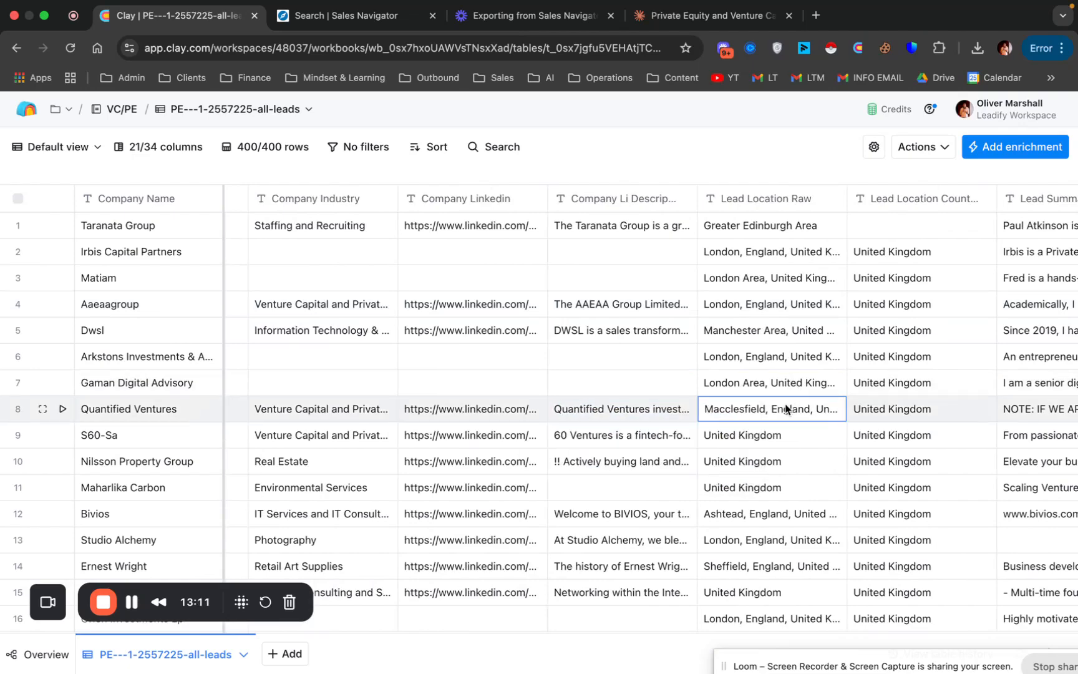
{"action": "scroll", "coordinate": [786, 409], "scroll_direction": "right", "scroll_amount": 10}
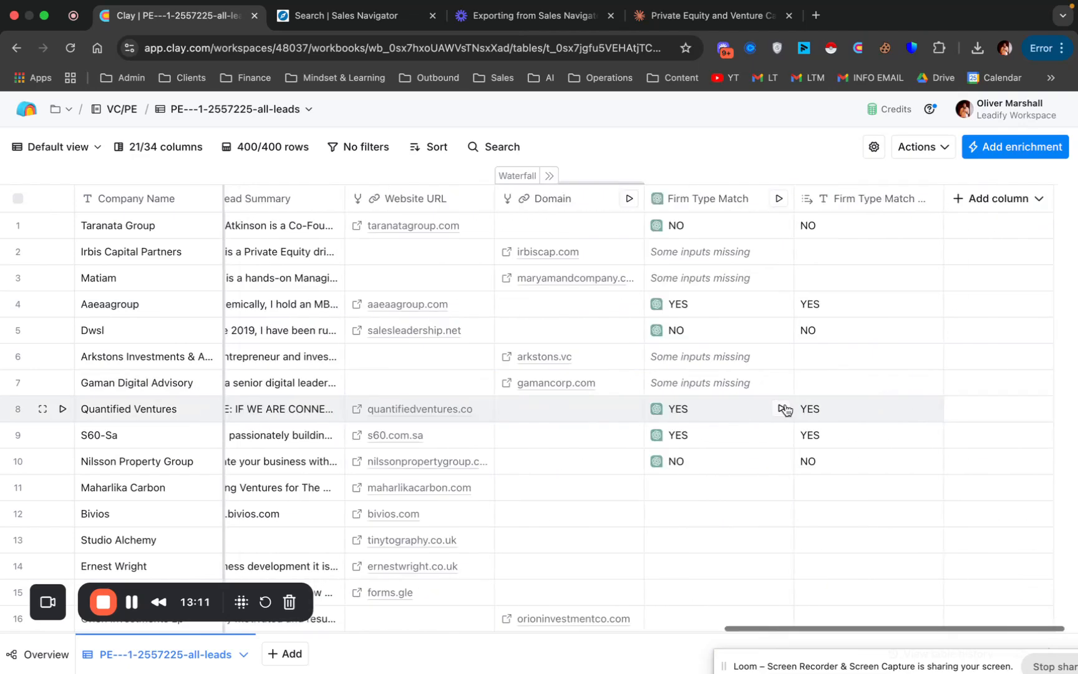
{"action": "left_click", "coordinate": [830, 440]}
{"action": "scroll", "coordinate": [832, 443], "scroll_direction": "left", "scroll_amount": 5}
{"action": "scroll", "coordinate": [831, 440], "scroll_direction": "left", "scroll_amount": 5}
{"action": "double_click", "coordinate": [685, 436]}
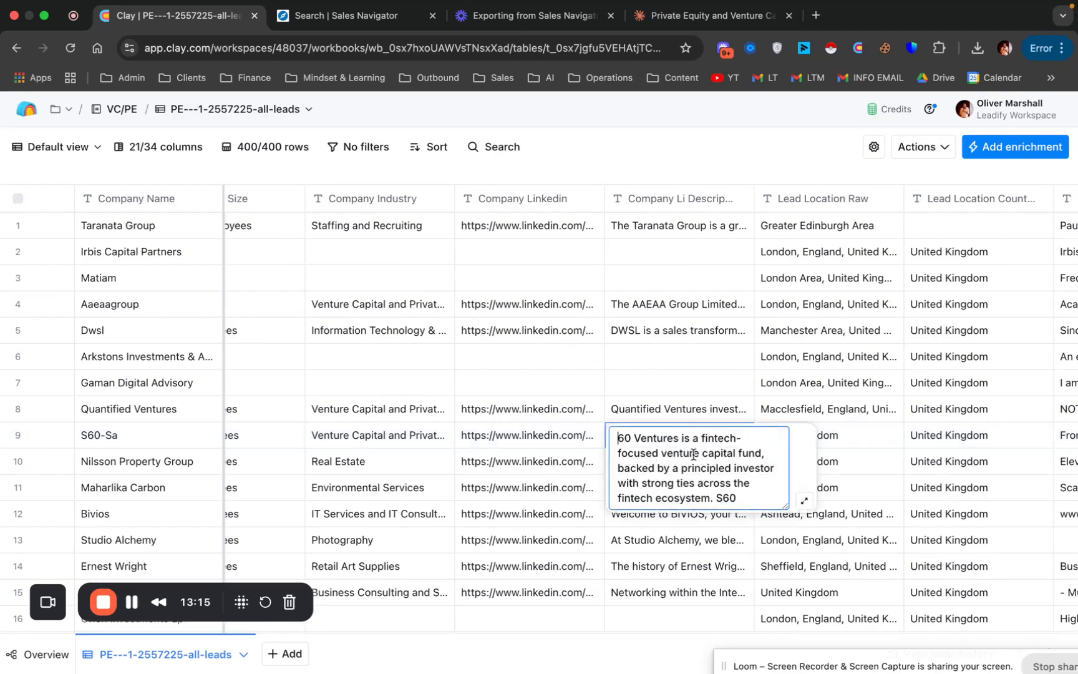
{"action": "left_click", "coordinate": [690, 365]}
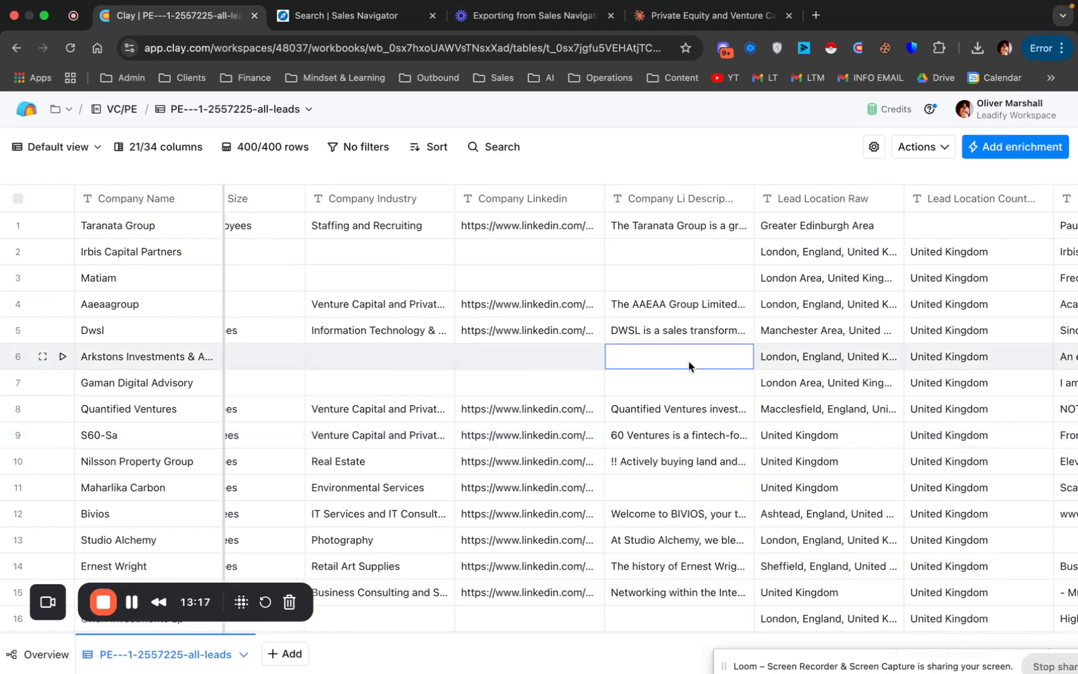
Check the firm type match result for Aaeaagroup against its LinkedIn company description.
{"action": "scroll", "coordinate": [690, 365], "scroll_direction": "right", "scroll_amount": 10}
{"action": "left_click", "coordinate": [830, 305]}
{"action": "scroll", "coordinate": [830, 311], "scroll_direction": "left", "scroll_amount": 10}
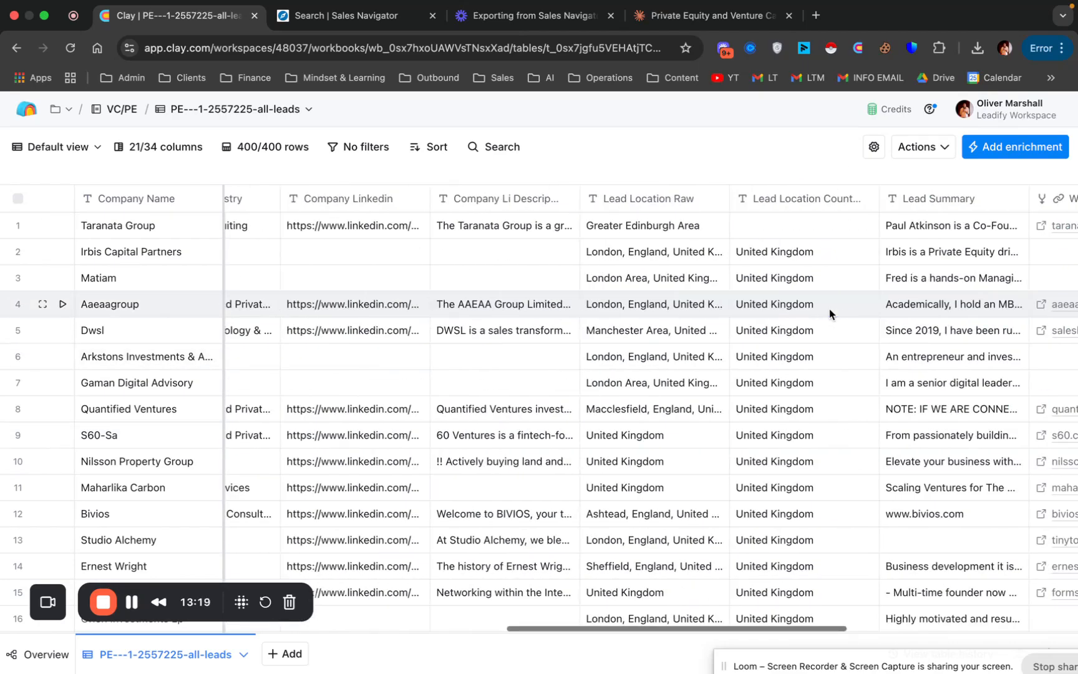
{"action": "double_click", "coordinate": [670, 303]}
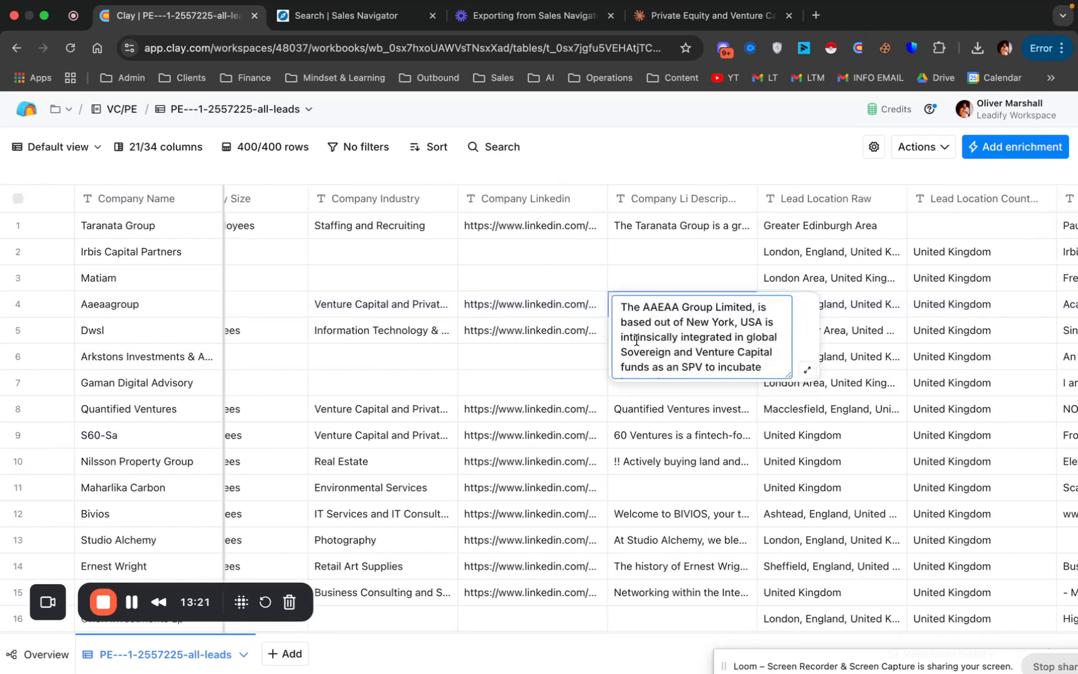
{"action": "scroll", "coordinate": [733, 351], "scroll_direction": "down", "scroll_amount": 5}
{"action": "left_click", "coordinate": [682, 430]}
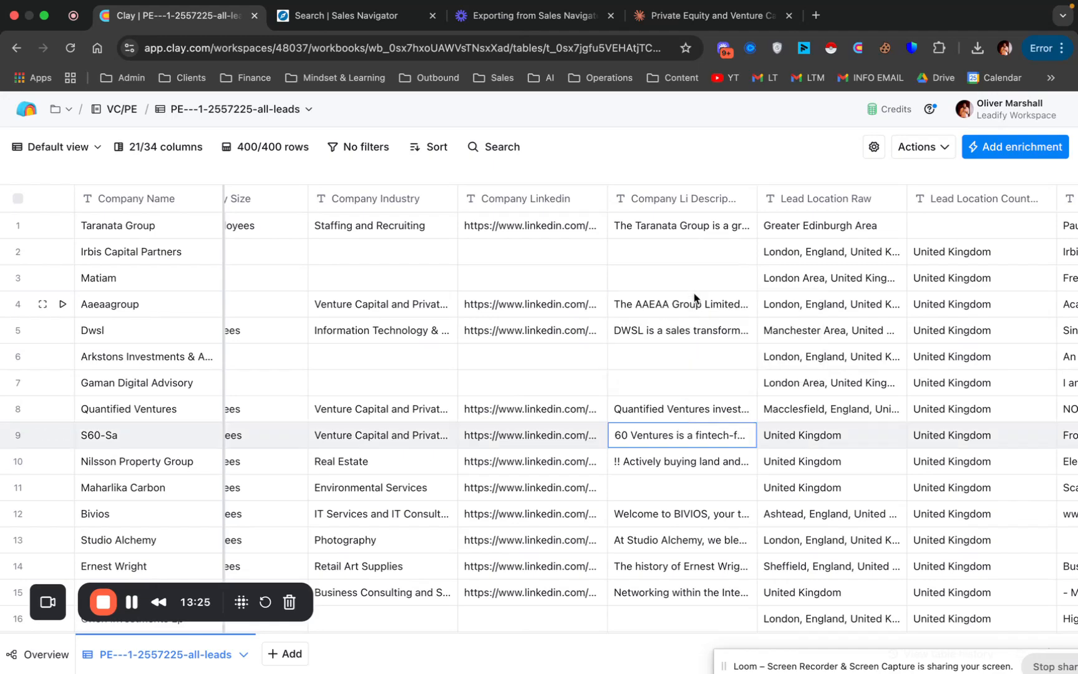
Check the firm type match result for Taranata Group against its LinkedIn company description.
{"action": "scroll", "coordinate": [694, 298], "scroll_direction": "right", "scroll_amount": 10}
{"action": "left_click", "coordinate": [876, 232]}
{"action": "scroll", "coordinate": [847, 229], "scroll_direction": "left", "scroll_amount": 10}
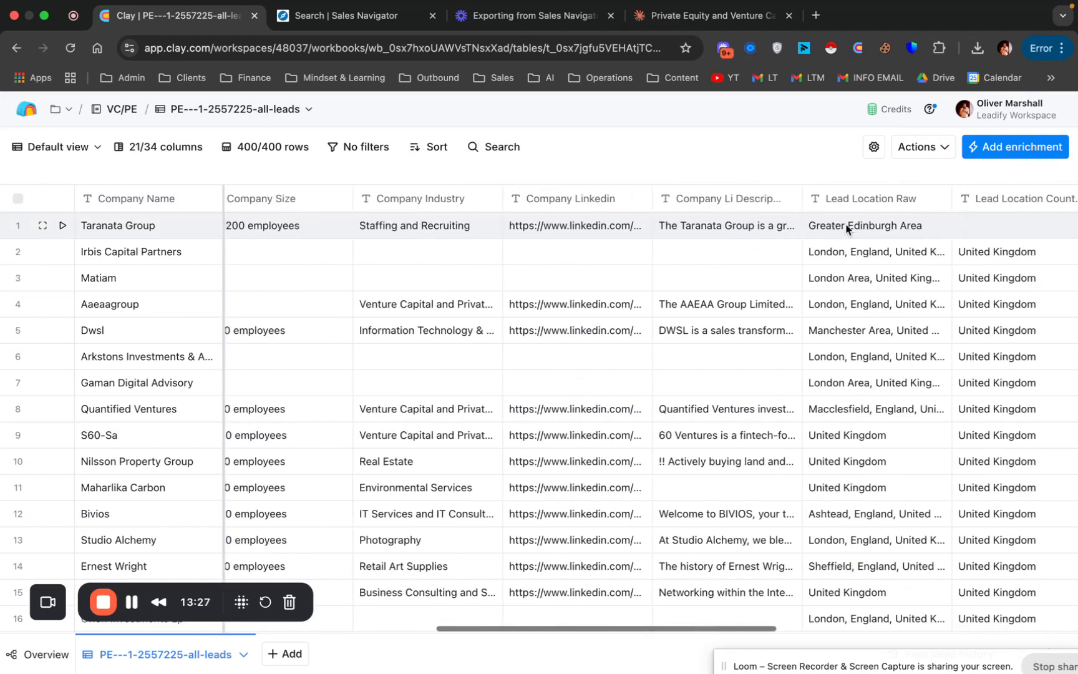
{"action": "scroll", "coordinate": [846, 229], "scroll_direction": "right", "scroll_amount": 5}
{"action": "double_click", "coordinate": [648, 227]}
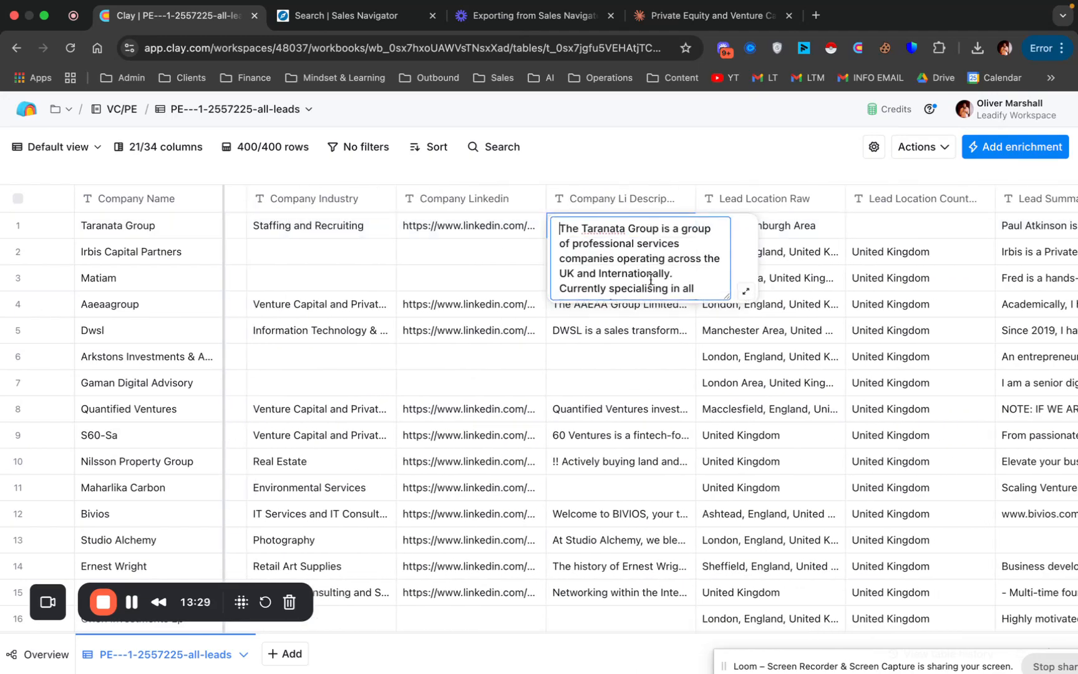
{"action": "scroll", "coordinate": [679, 284], "scroll_direction": "down", "scroll_amount": 2}
{"action": "left_click", "coordinate": [662, 356]}
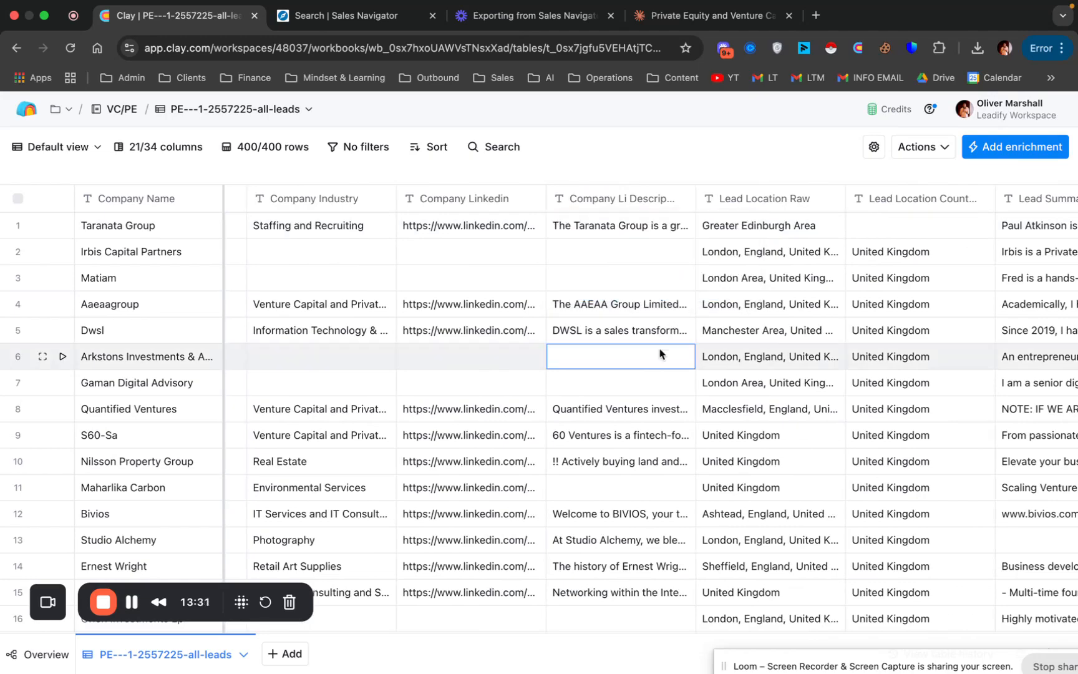
Read the full Nilsson Property Group LinkedIn description and compare it with the company's firm type match result.
{"action": "scroll", "coordinate": [717, 350], "scroll_direction": "right", "scroll_amount": 5}
{"action": "scroll", "coordinate": [811, 357], "scroll_direction": "down", "scroll_amount": 3}
{"action": "left_click", "coordinate": [812, 357]}
{"action": "scroll", "coordinate": [686, 365], "scroll_direction": "left", "scroll_amount": 10}
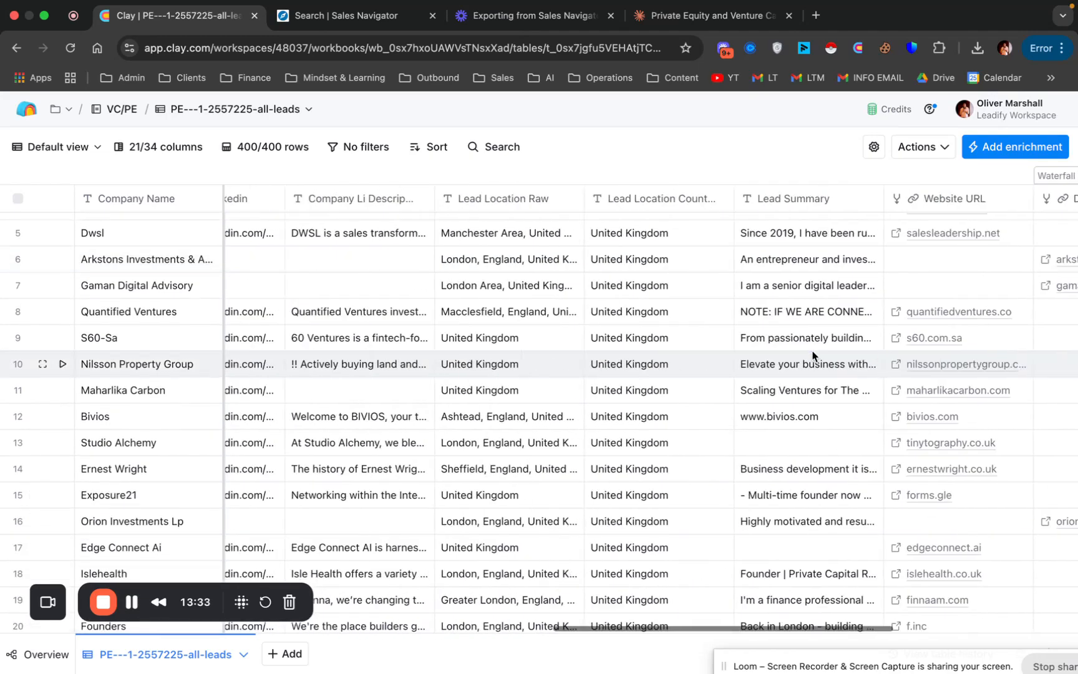
{"action": "left_click", "coordinate": [552, 364]}
{"action": "left_click", "coordinate": [551, 365]}
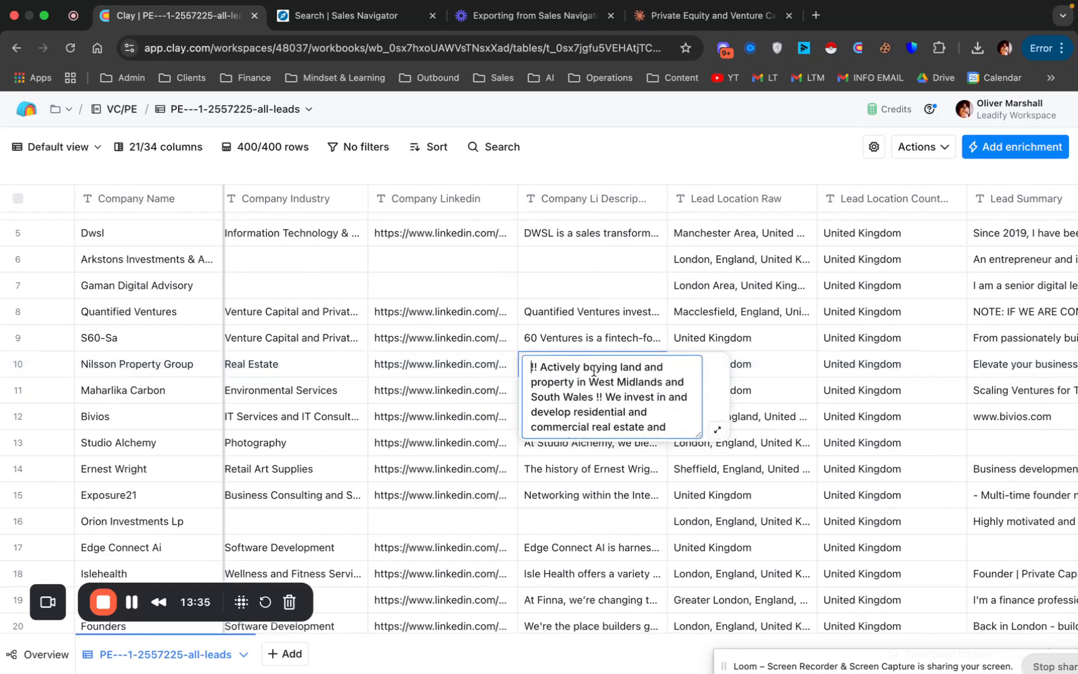
{"action": "scroll", "coordinate": [610, 407], "scroll_direction": "down", "scroll_amount": 2}
{"action": "scroll", "coordinate": [605, 400], "scroll_direction": "up", "scroll_amount": 2}
{"action": "scroll", "coordinate": [596, 375], "scroll_direction": "down", "scroll_amount": 2}
{"action": "left_click", "coordinate": [609, 488]}
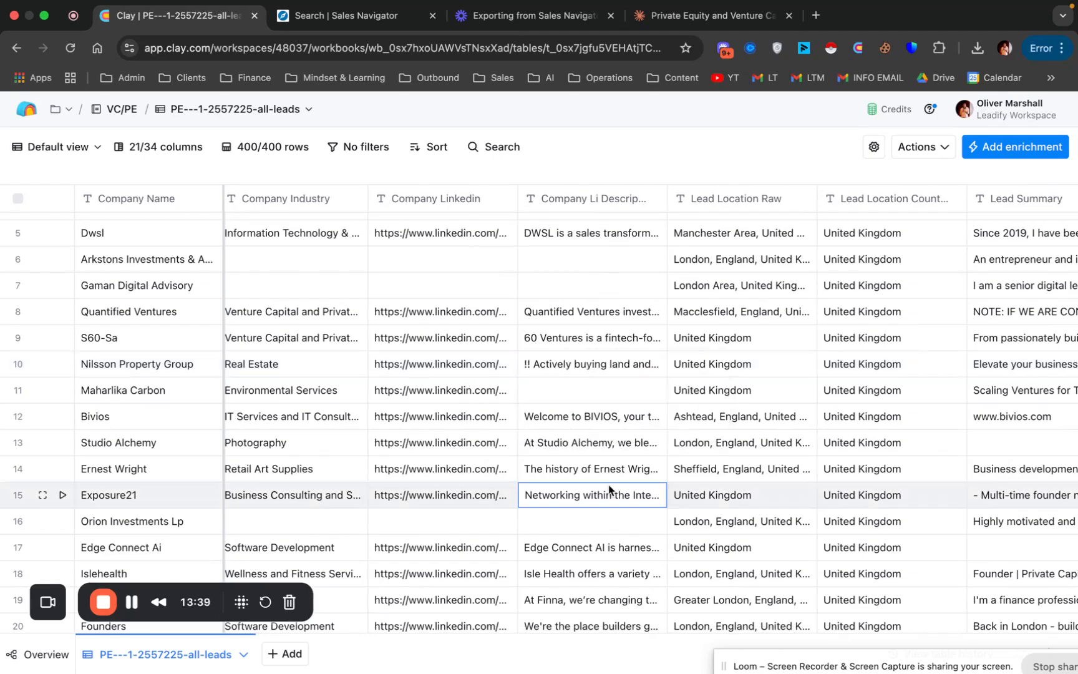
{"action": "left_click", "coordinate": [593, 372]}
{"action": "scroll", "coordinate": [624, 349], "scroll_direction": "right", "scroll_amount": 10}
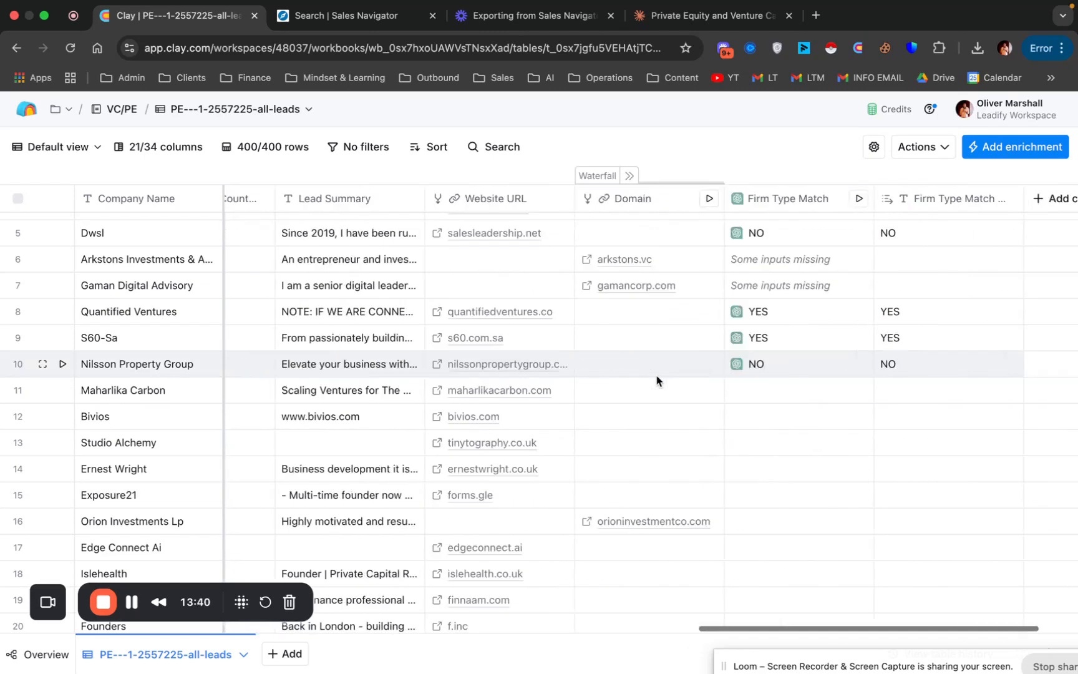
{"action": "scroll", "coordinate": [873, 385], "scroll_direction": "up", "scroll_amount": 3}
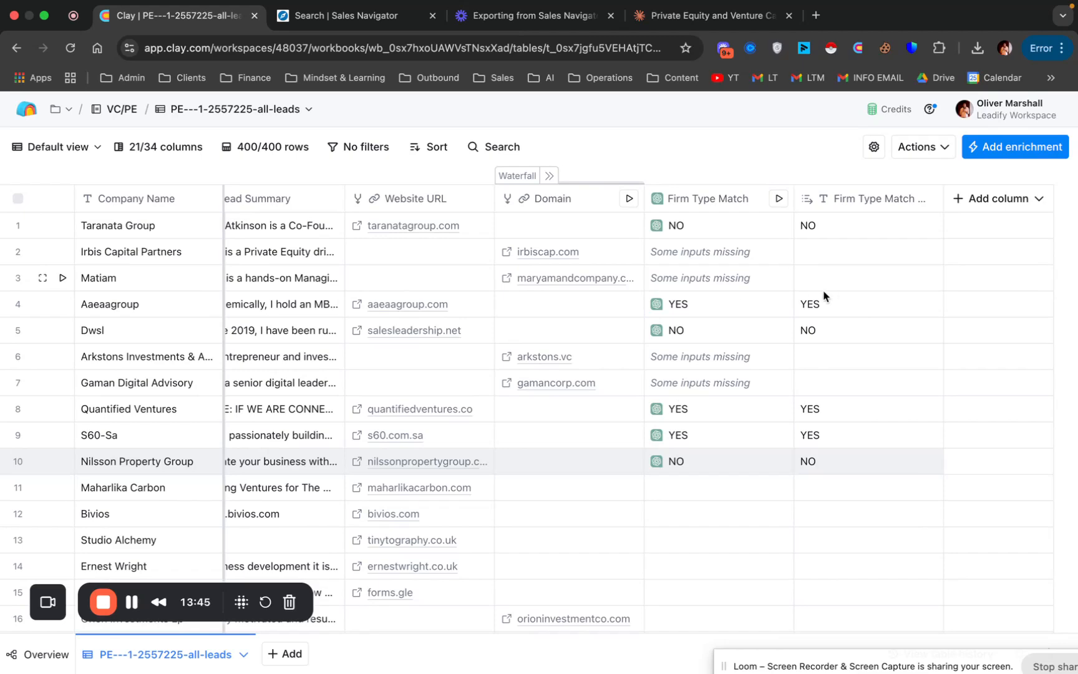
Examine the LinkedIn company descriptions of the first ten rows for missing entries.
{"action": "scroll", "coordinate": [584, 328], "scroll_direction": "left", "scroll_amount": 5}
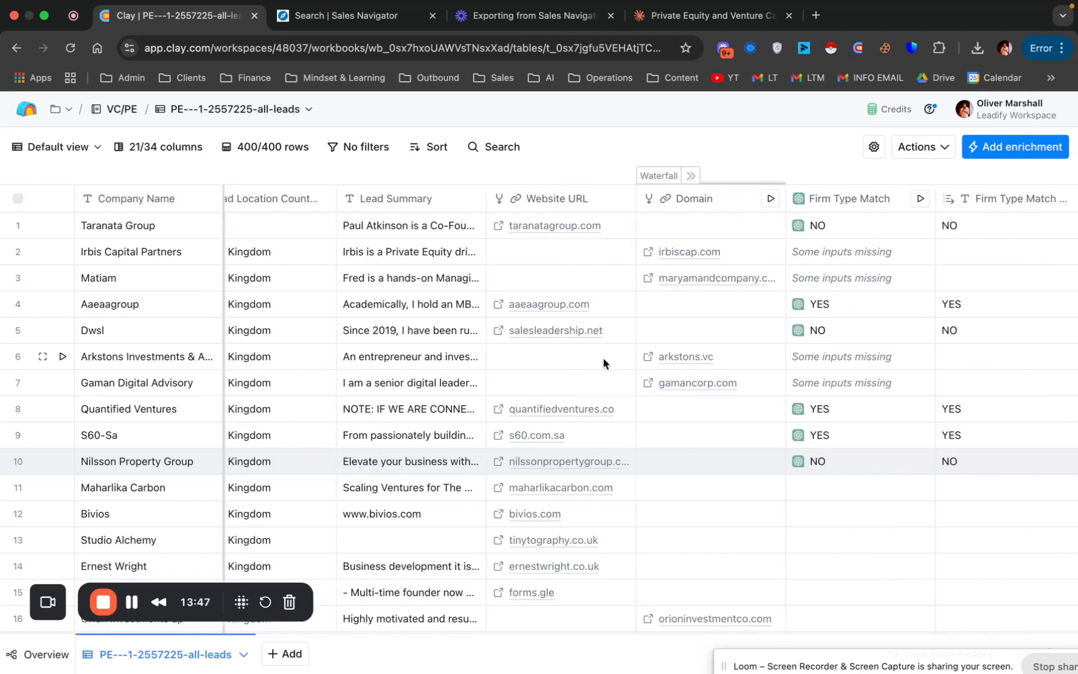
{"action": "scroll", "coordinate": [603, 358], "scroll_direction": "left", "scroll_amount": 15}
{"action": "scroll", "coordinate": [603, 358], "scroll_direction": "left", "scroll_amount": 3}
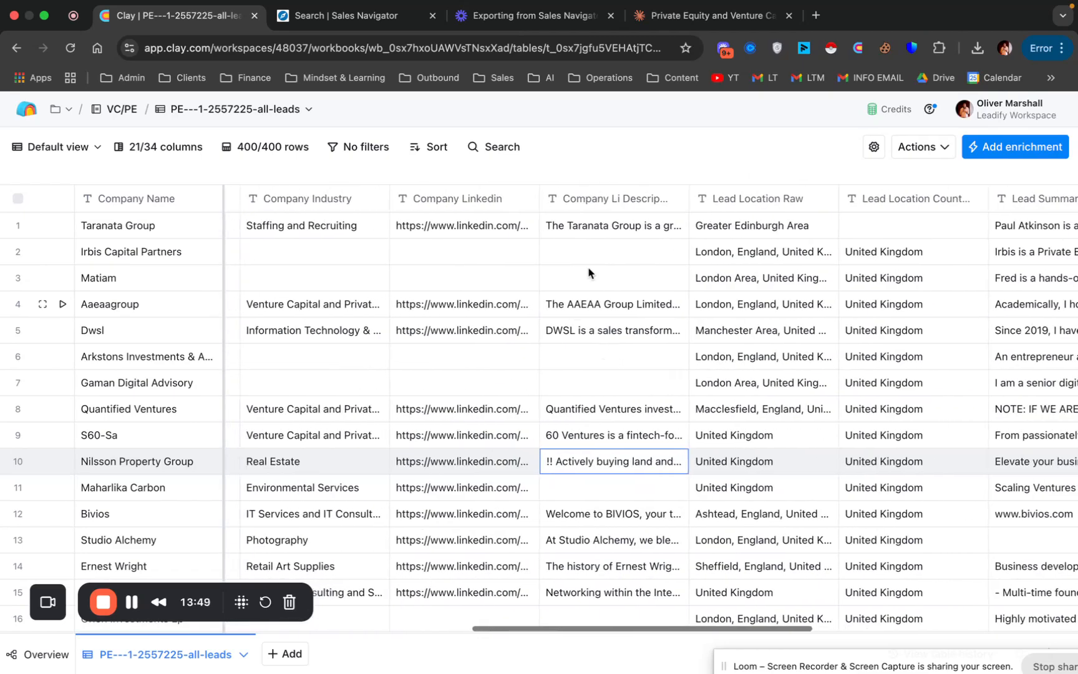
{"action": "left_click_drag", "start_coordinate": [604, 224], "coordinate": [616, 381]}
{"action": "left_click", "coordinate": [610, 439]}
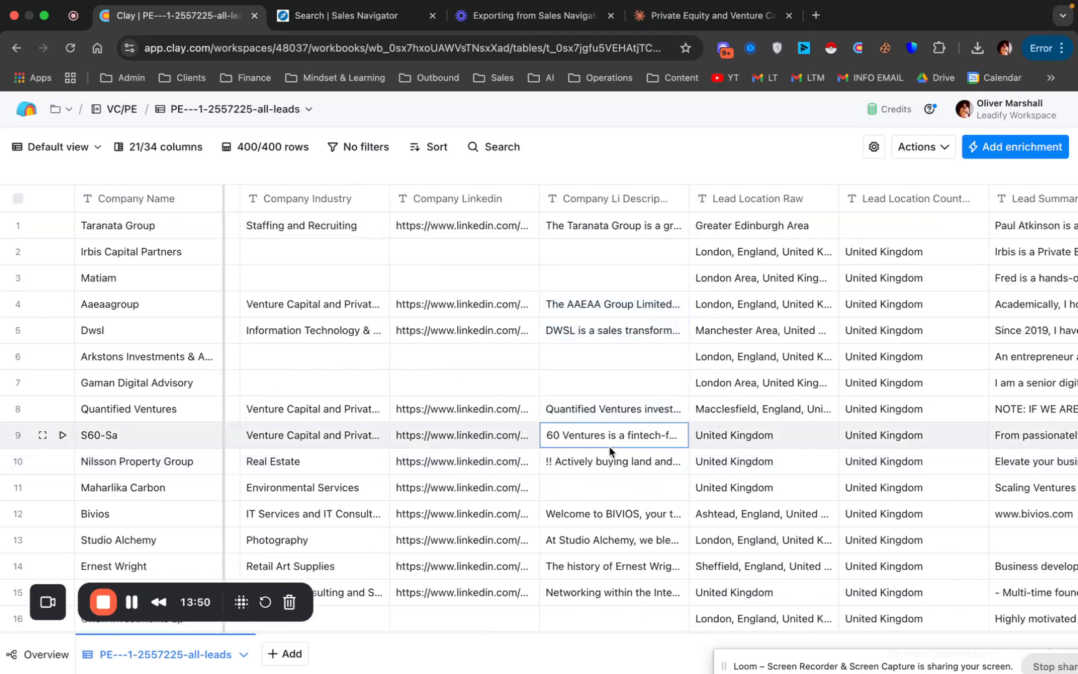
{"action": "left_click", "coordinate": [596, 258]}
{"action": "left_click", "coordinate": [595, 288]}
{"action": "left_click", "coordinate": [604, 349]}
{"action": "left_click", "coordinate": [606, 382]}
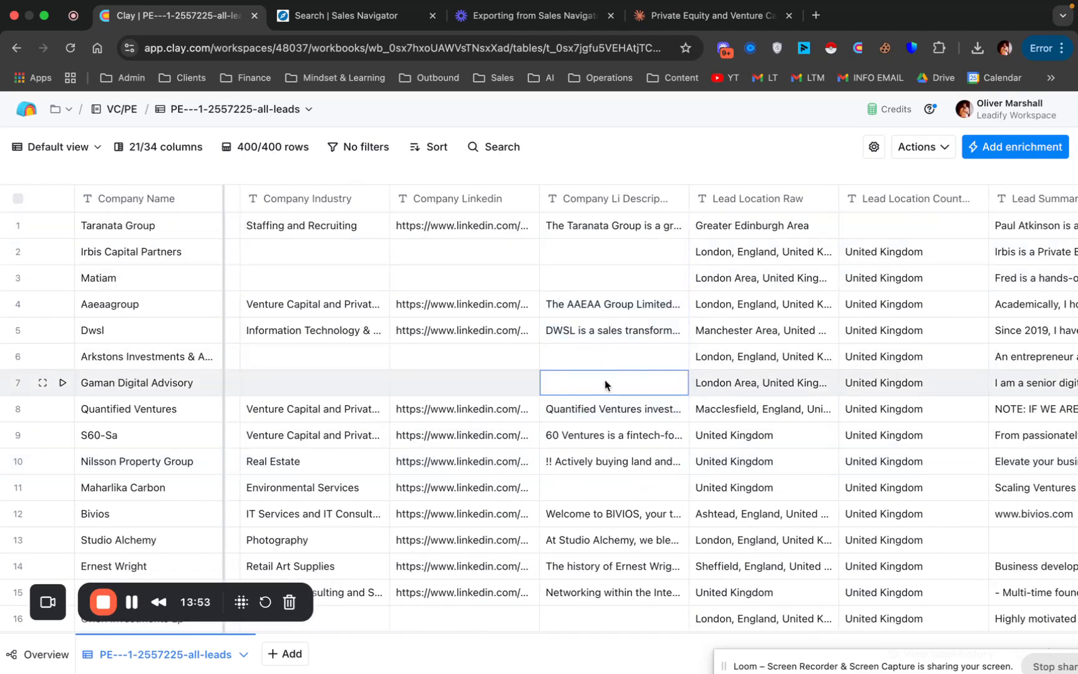
Compare the firm type match results with the company LinkedIn data and website domains available for the same rows.
{"action": "scroll", "coordinate": [607, 382], "scroll_direction": "right", "scroll_amount": 20}
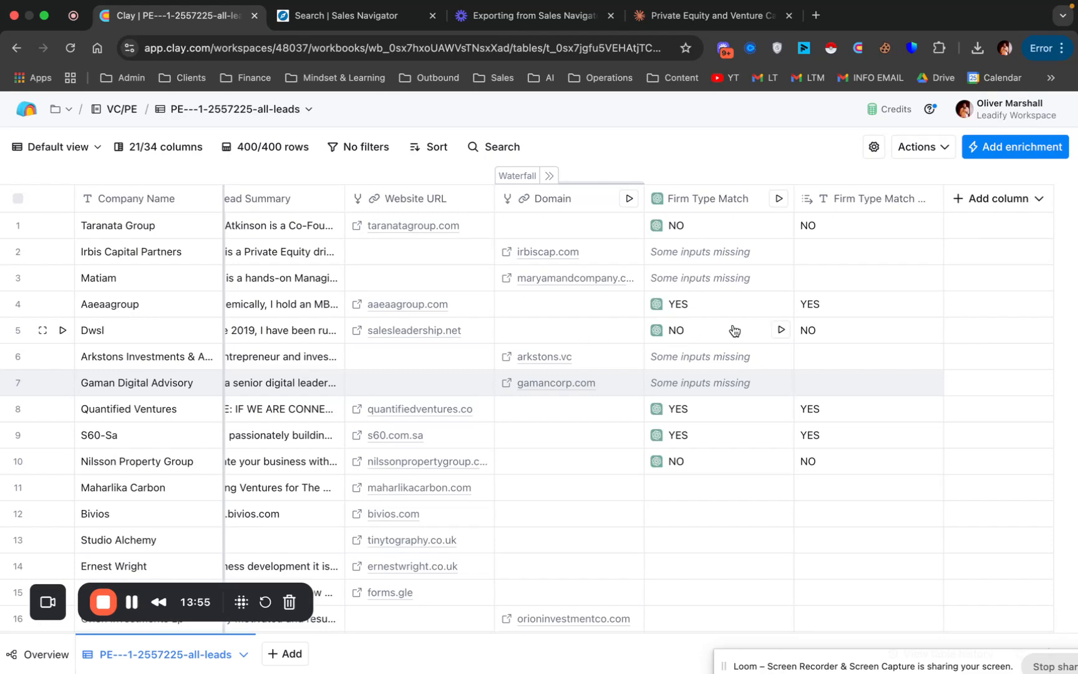
{"action": "scroll", "coordinate": [515, 412], "scroll_direction": "left", "scroll_amount": 15}
{"action": "scroll", "coordinate": [448, 256], "scroll_direction": "left", "scroll_amount": 8}
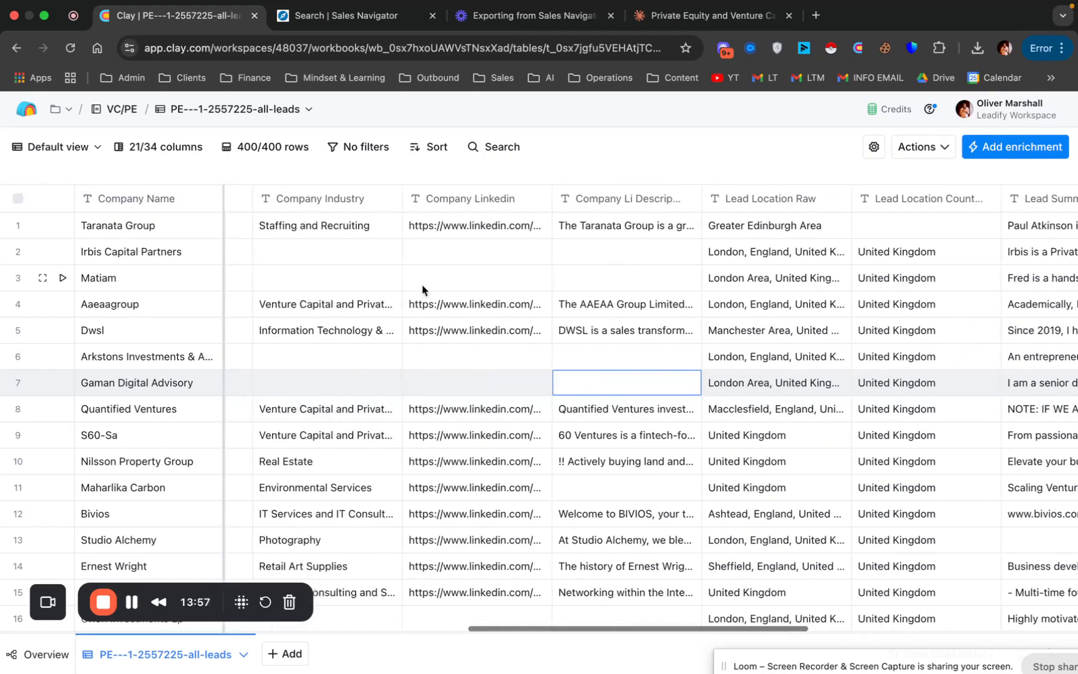
{"action": "scroll", "coordinate": [607, 269], "scroll_direction": "right", "scroll_amount": 20}
{"action": "scroll", "coordinate": [700, 436], "scroll_direction": "down", "scroll_amount": 5}
{"action": "scroll", "coordinate": [700, 435], "scroll_direction": "up", "scroll_amount": 5}
{"action": "scroll", "coordinate": [700, 436], "scroll_direction": "left", "scroll_amount": 10}
{"action": "scroll", "coordinate": [705, 433], "scroll_direction": "right", "scroll_amount": 10}
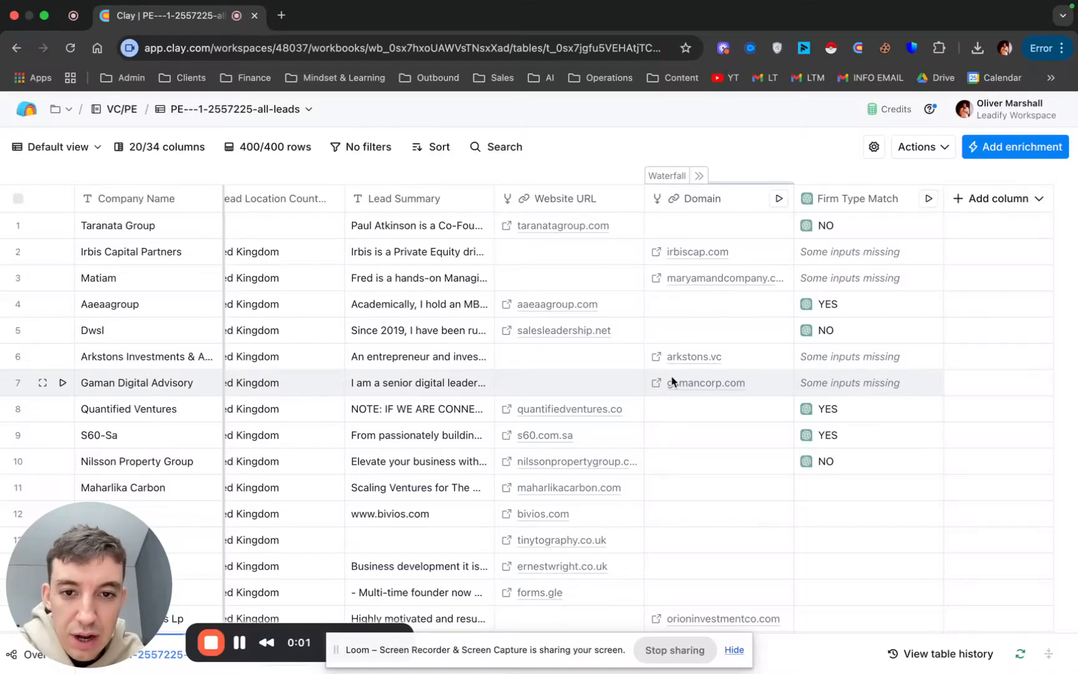
Add a merge column that tries Website URL first and Domain second, and save it.
{"action": "left_click_drag", "start_coordinate": [556, 219], "coordinate": [555, 467]}
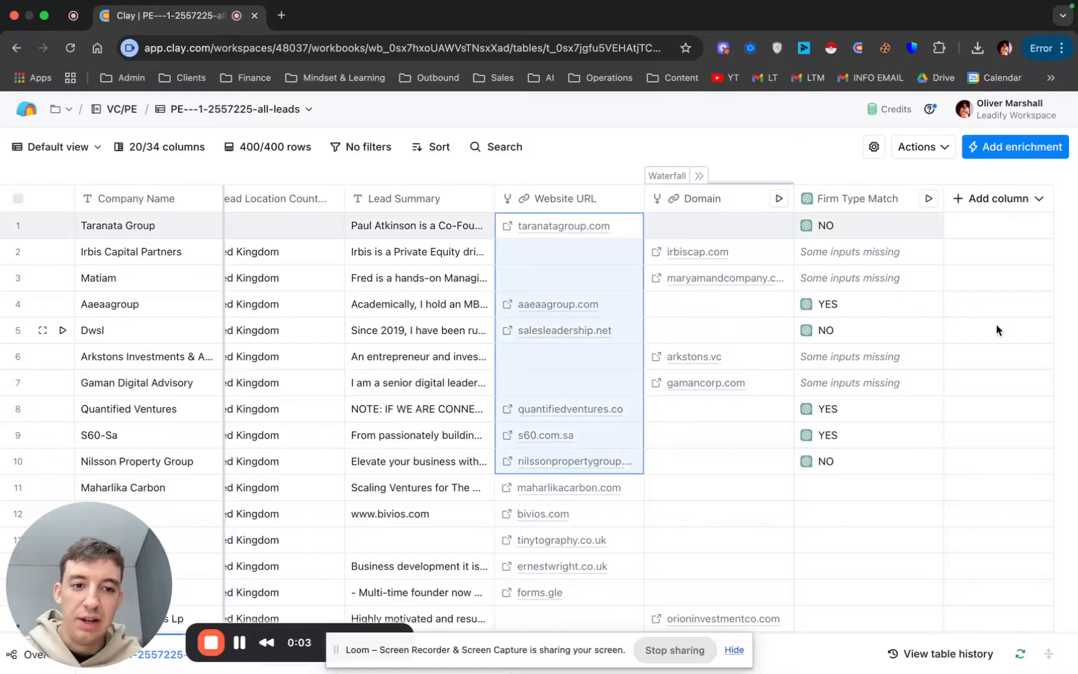
{"action": "left_click", "coordinate": [989, 197]}
{"action": "left_click", "coordinate": [1028, 374]}
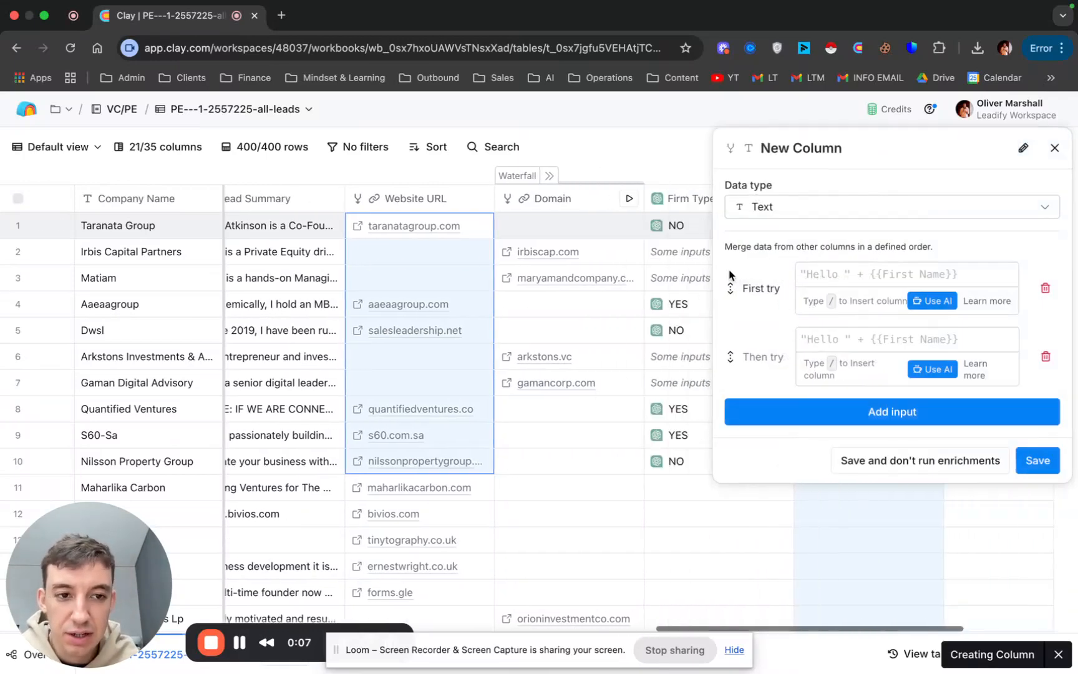
{"action": "type", "text": "/web"}
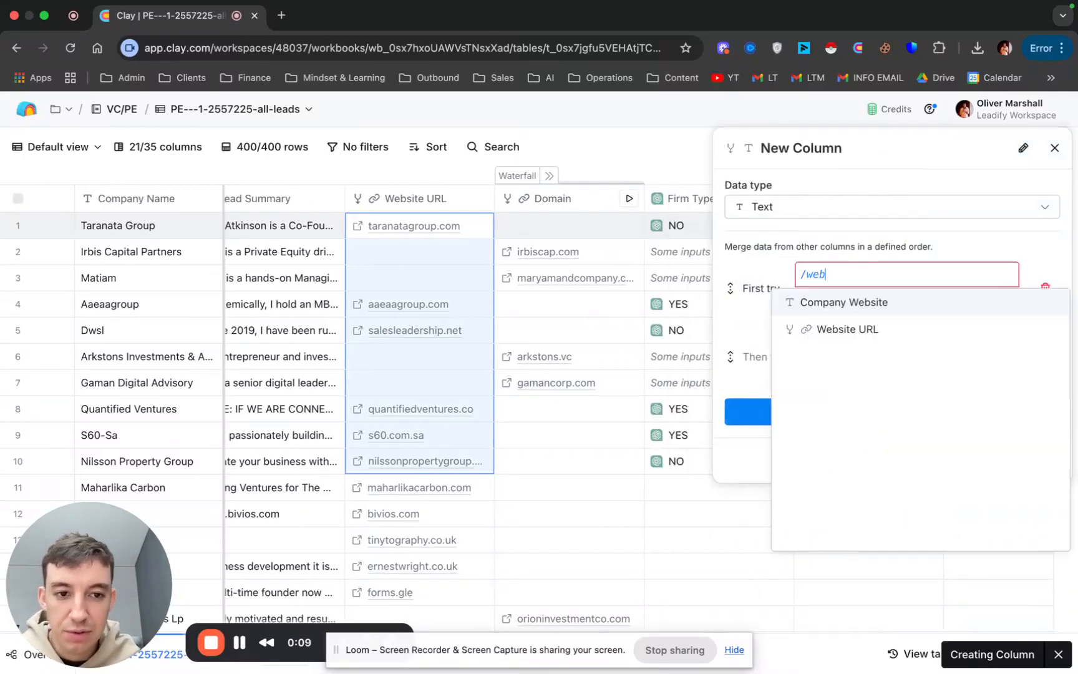
{"action": "left_click", "coordinate": [858, 327]}
{"action": "left_click", "coordinate": [816, 355]}
{"action": "type", "text": "/dom"}
{"action": "left_click", "coordinate": [818, 393]}
{"action": "left_click", "coordinate": [824, 503]}
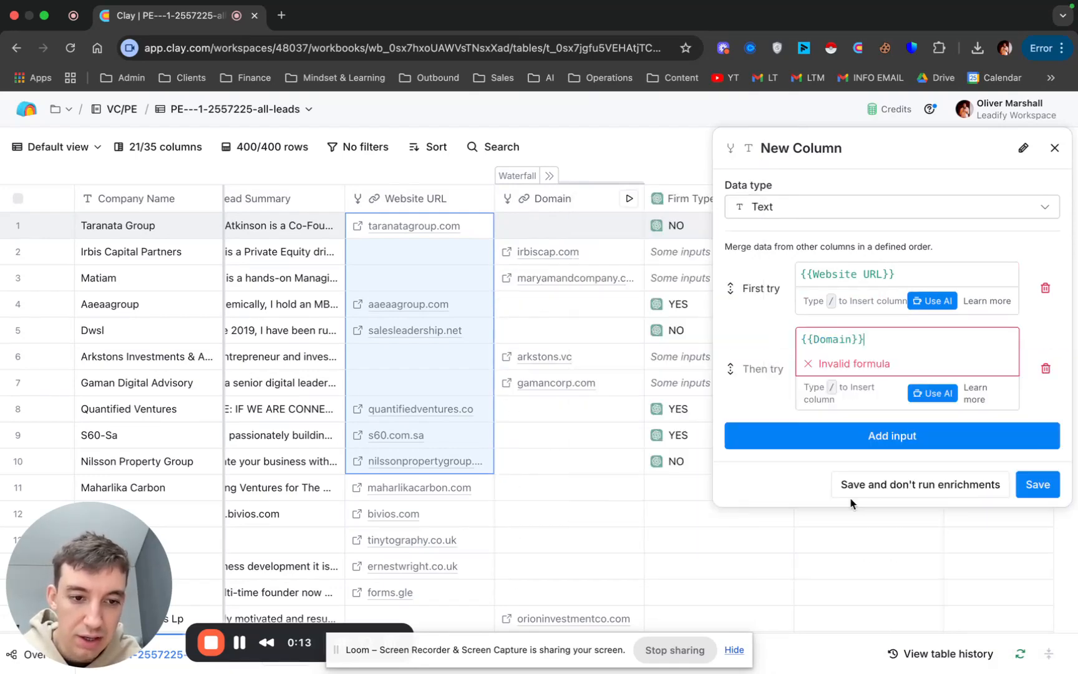
{"action": "left_click", "coordinate": [1041, 461]}
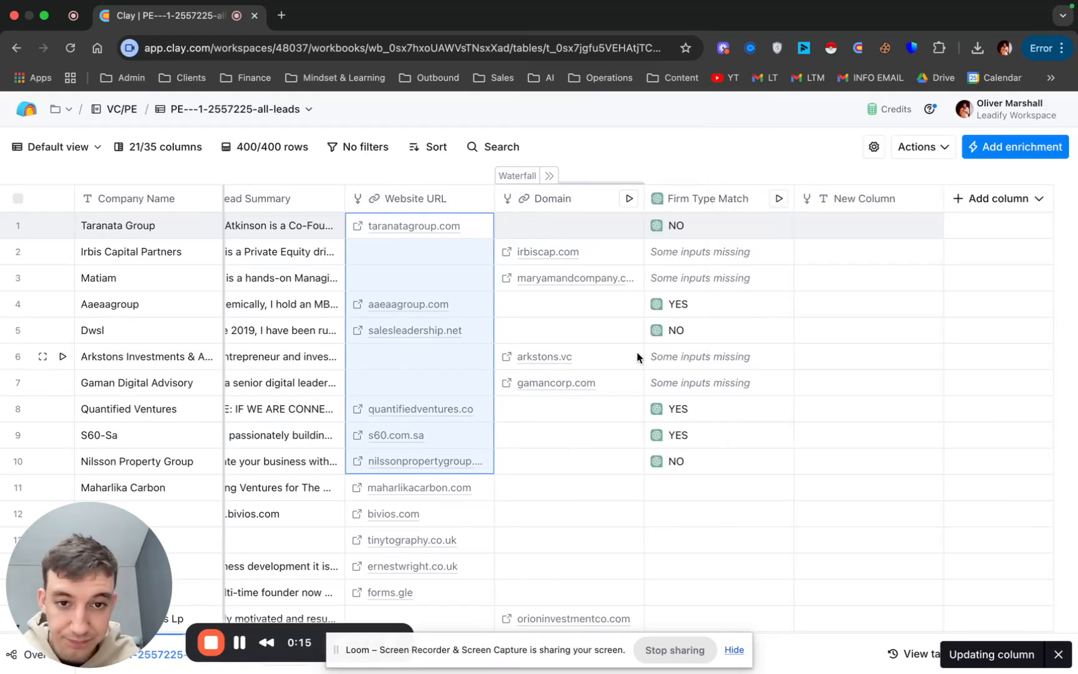
Rename the new merge column as Website URL Main.
{"action": "left_click", "coordinate": [865, 198]}
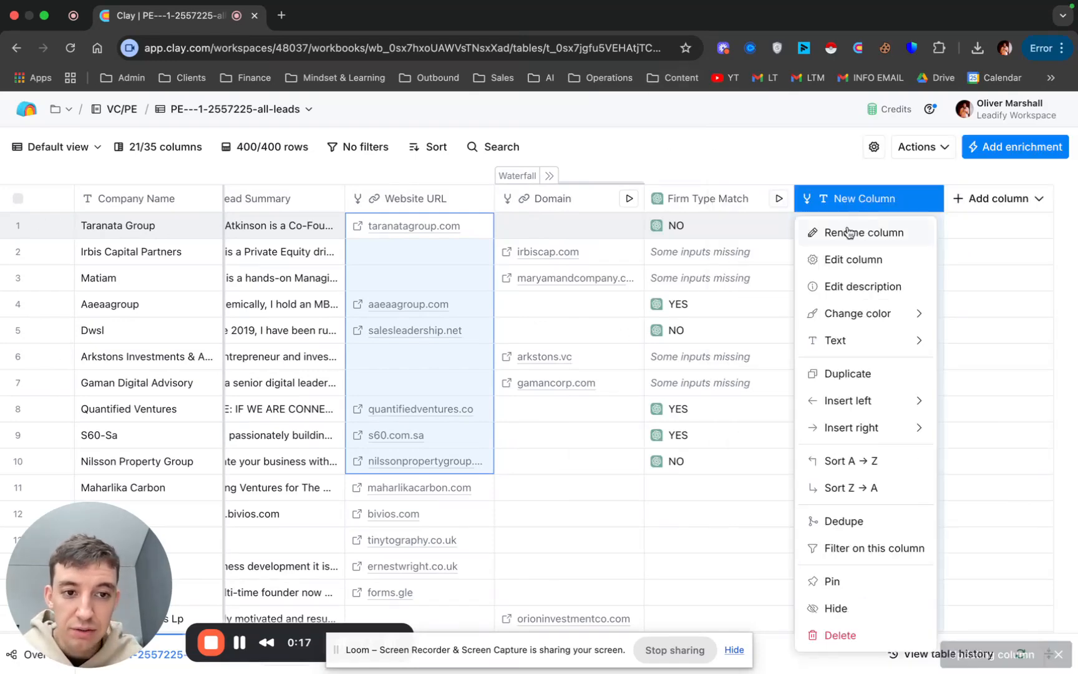
{"action": "left_click", "coordinate": [847, 230]}
{"action": "type", "text": "Website URL"}
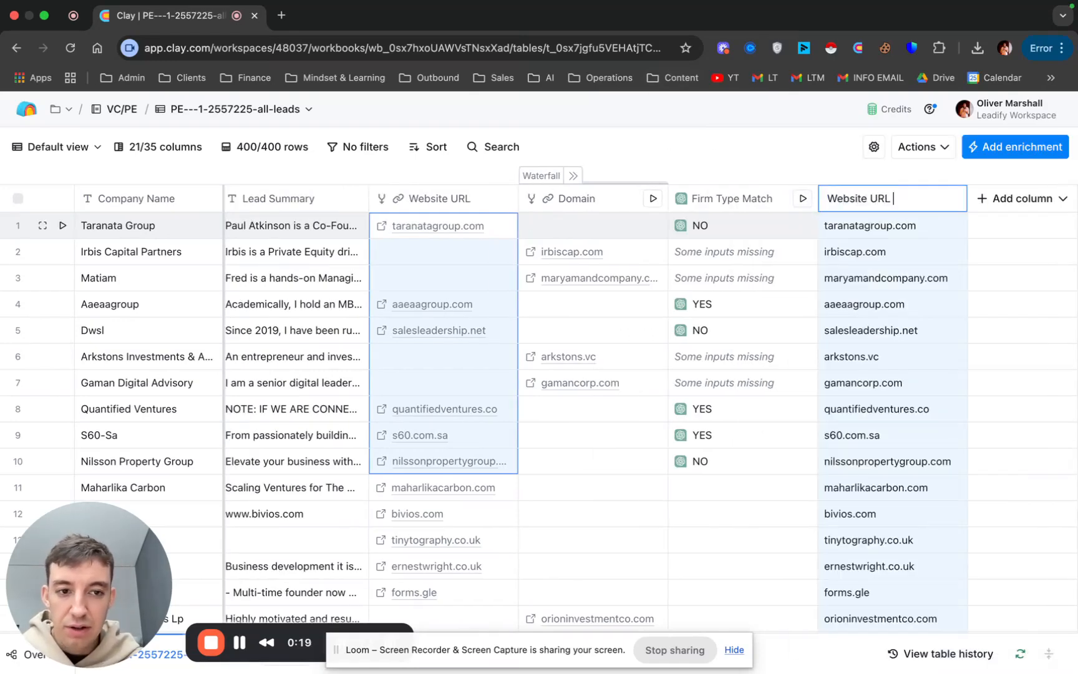
{"action": "type", "text": " Main"}
{"action": "key", "text": "Return"}
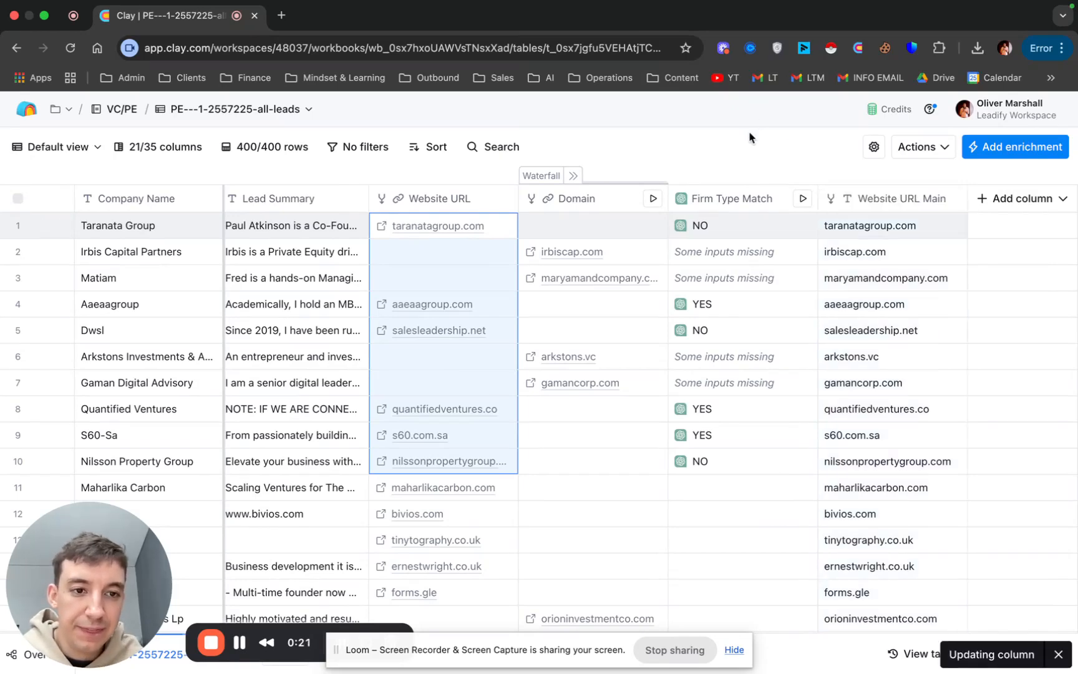
Change the Website URL Main column's data type to URL and check the merged links down the table.
{"action": "left_click", "coordinate": [875, 190]}
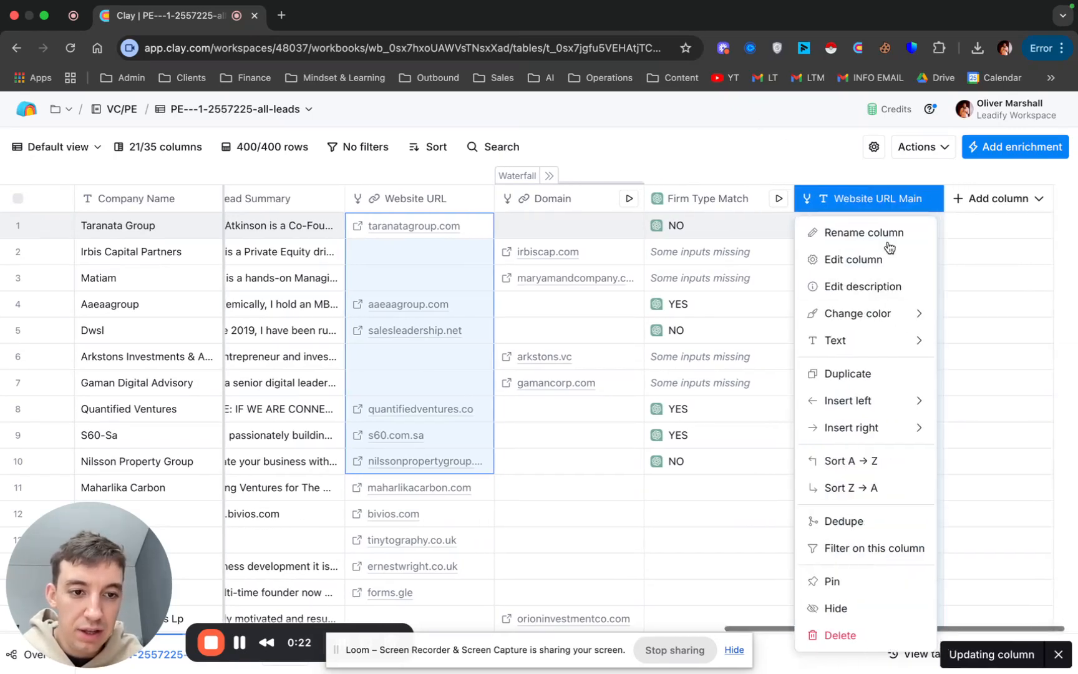
{"action": "mouse_move", "coordinate": [885, 353]}
{"action": "left_click", "coordinate": [982, 442]}
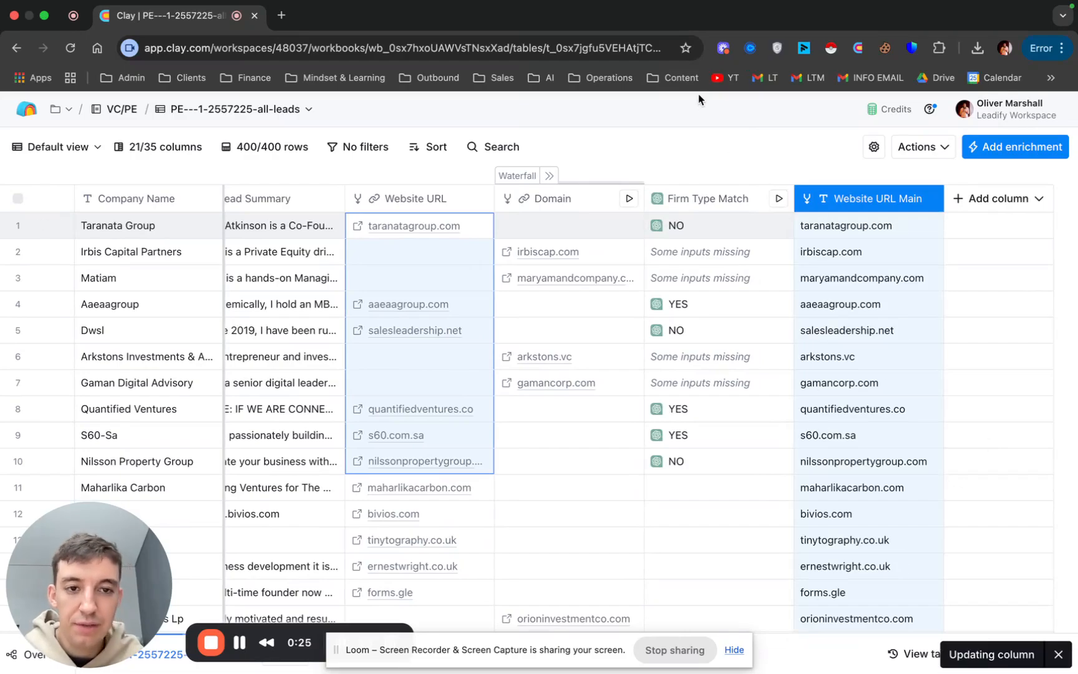
{"action": "scroll", "coordinate": [876, 336], "scroll_direction": "down", "scroll_amount": 20}
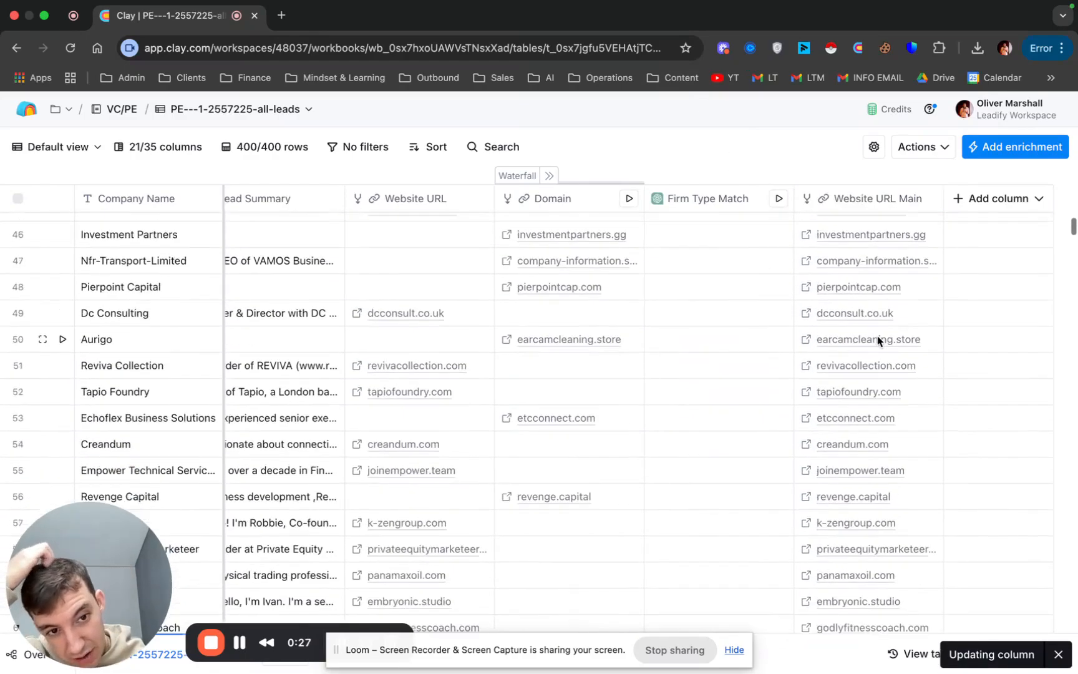
{"action": "scroll", "coordinate": [877, 336], "scroll_direction": "down", "scroll_amount": 20}
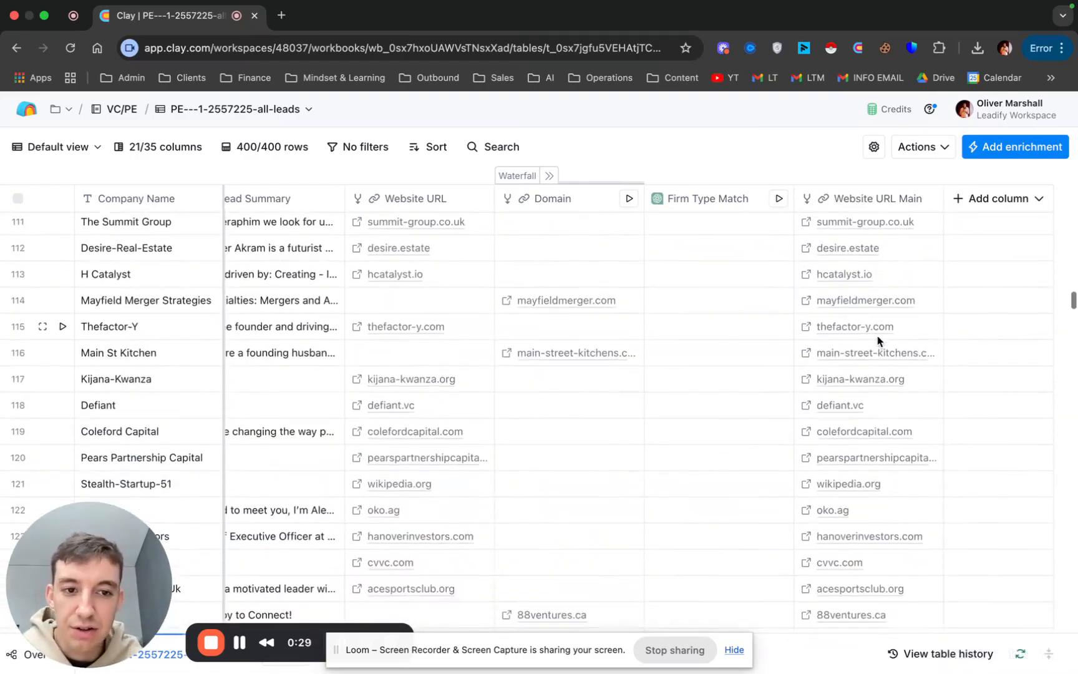
{"action": "scroll", "coordinate": [876, 341], "scroll_direction": "up", "scroll_amount": 20}
{"action": "left_click", "coordinate": [877, 336]}
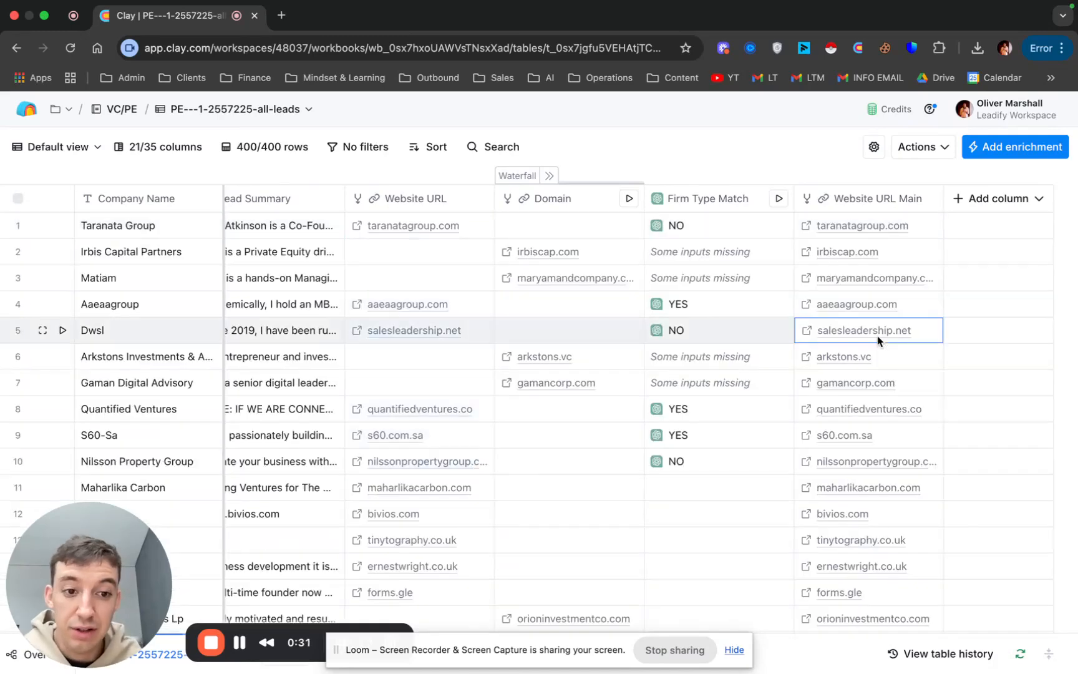
Add a Use AI enrichment, show its manual configuration for Claygent web research, and open the prompt generator.
{"action": "left_click", "coordinate": [848, 411]}
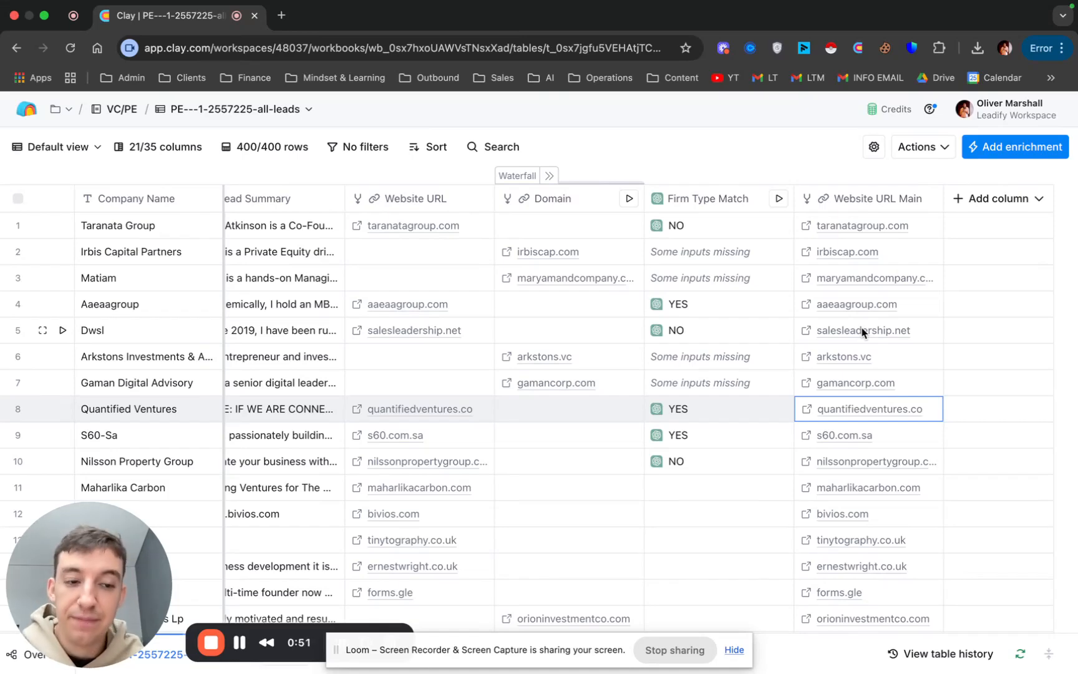
{"action": "left_click", "coordinate": [1009, 159]}
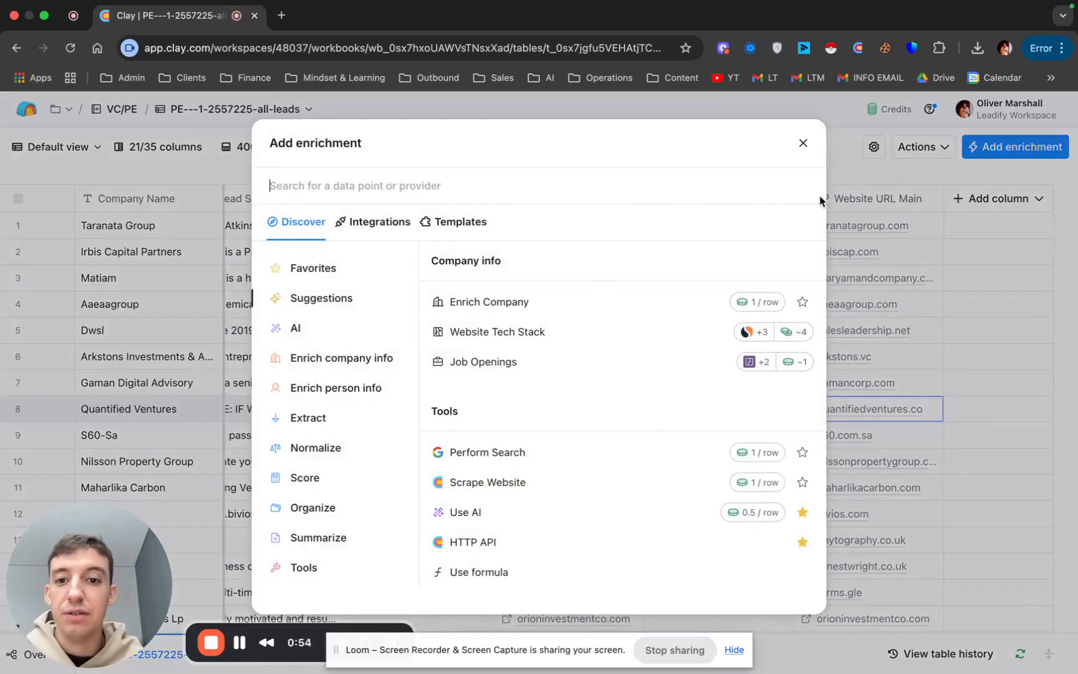
{"action": "left_click", "coordinate": [501, 514]}
{"action": "left_click", "coordinate": [988, 196]}
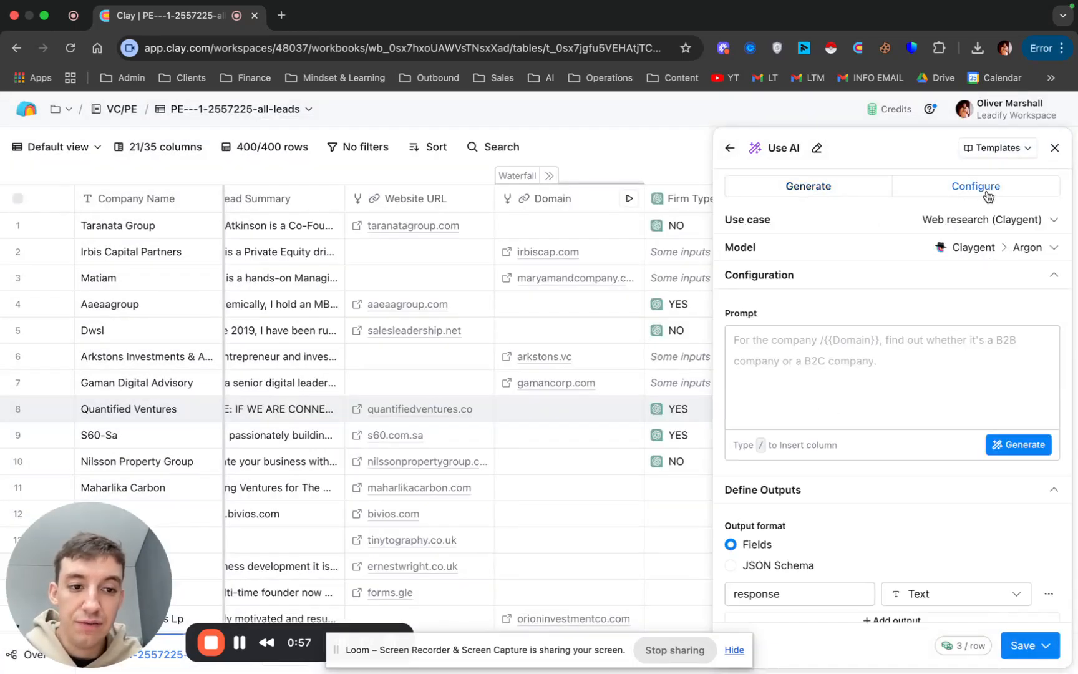
{"action": "left_click", "coordinate": [1018, 444]}
Generate and accept a Claygent prompt that summarises the company in 100-300 words using only the homepage of the website URL main.
{"action": "left_click", "coordinate": [460, 266]}
{"action": "type", "text": "Your task is to analyse the website URL main and to extract"}
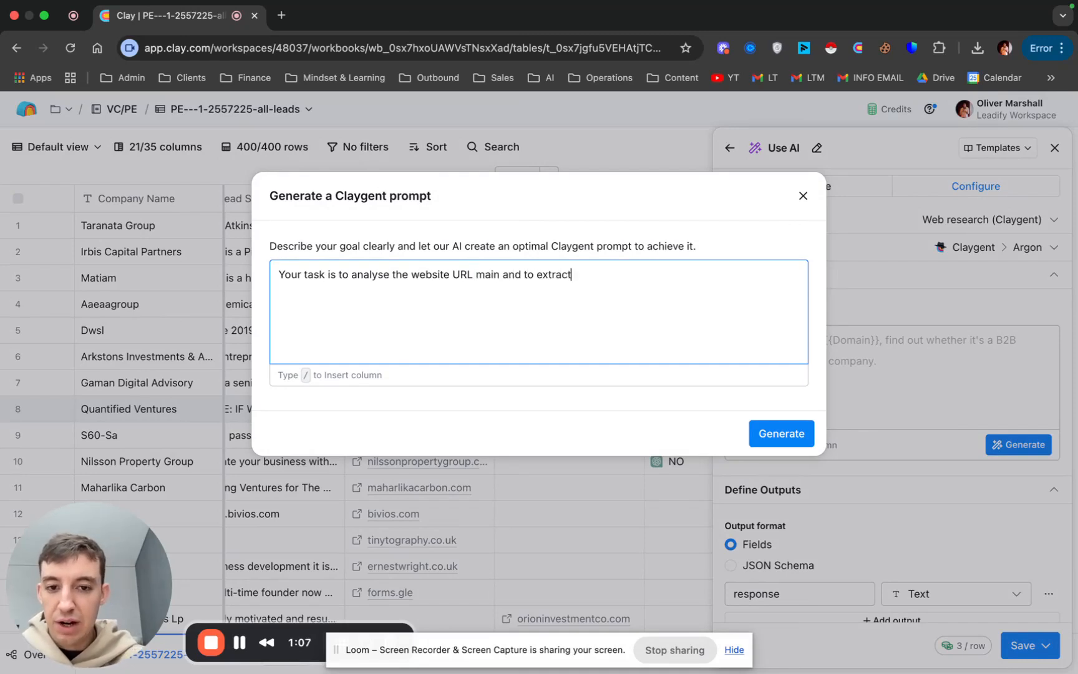
{"action": "type", "text": "summary of what the company does"}
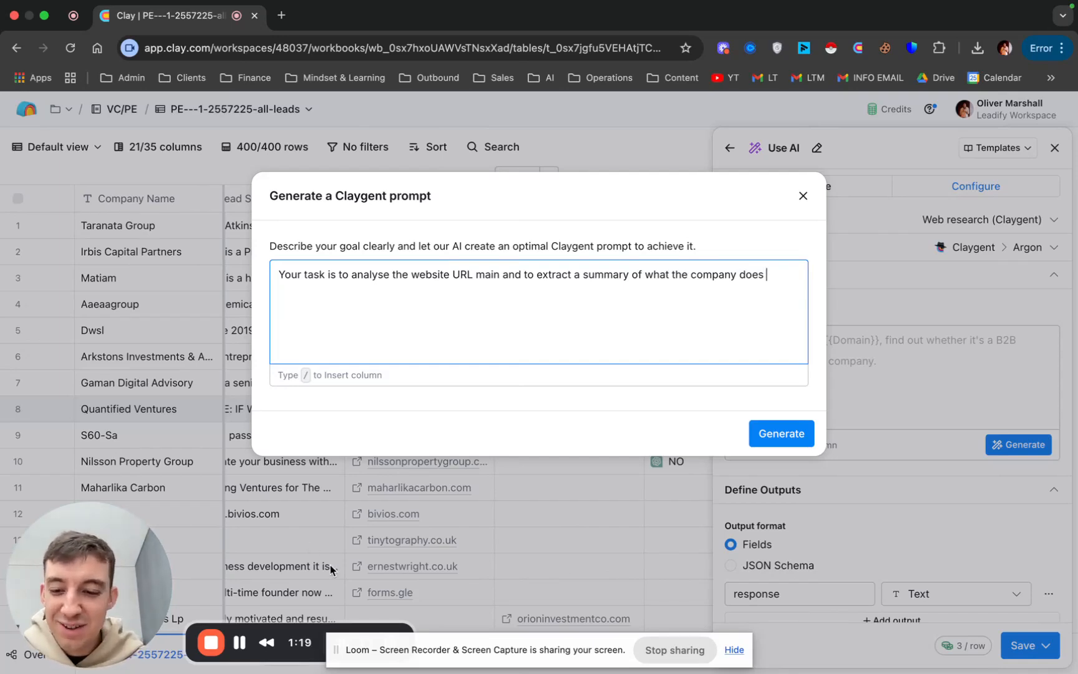
{"action": "key", "text": "XF86MonBrightnessDown"}
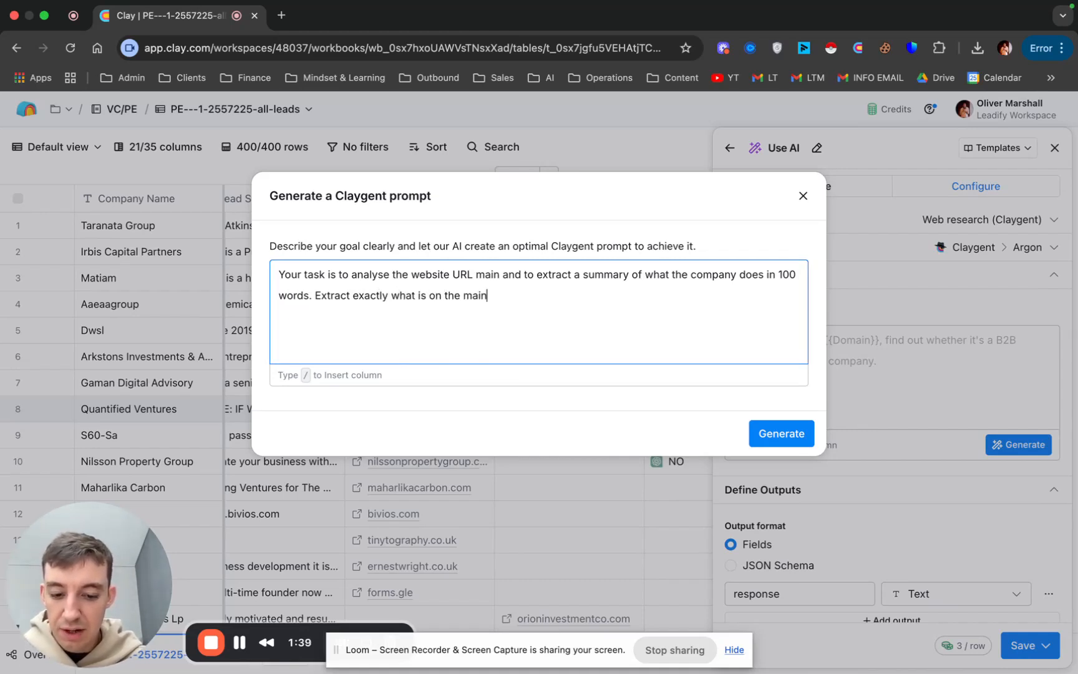
{"action": "type", "text": "mepage of the site and nothing else."}
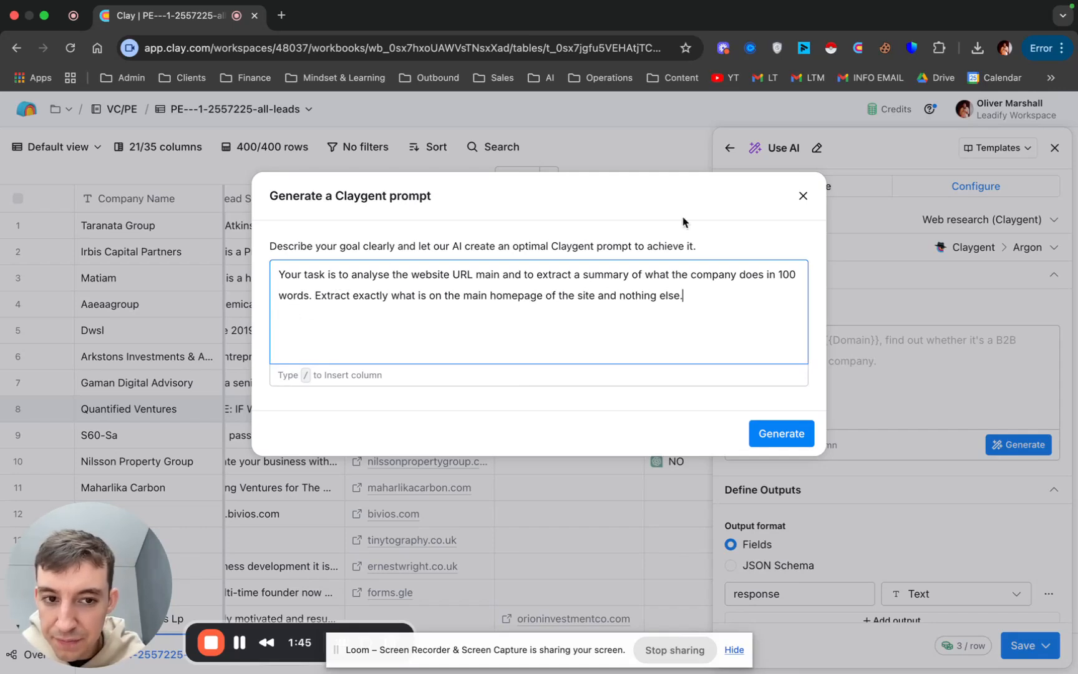
{"action": "type", "text": "-300"}
{"action": "left_click", "coordinate": [780, 433]}
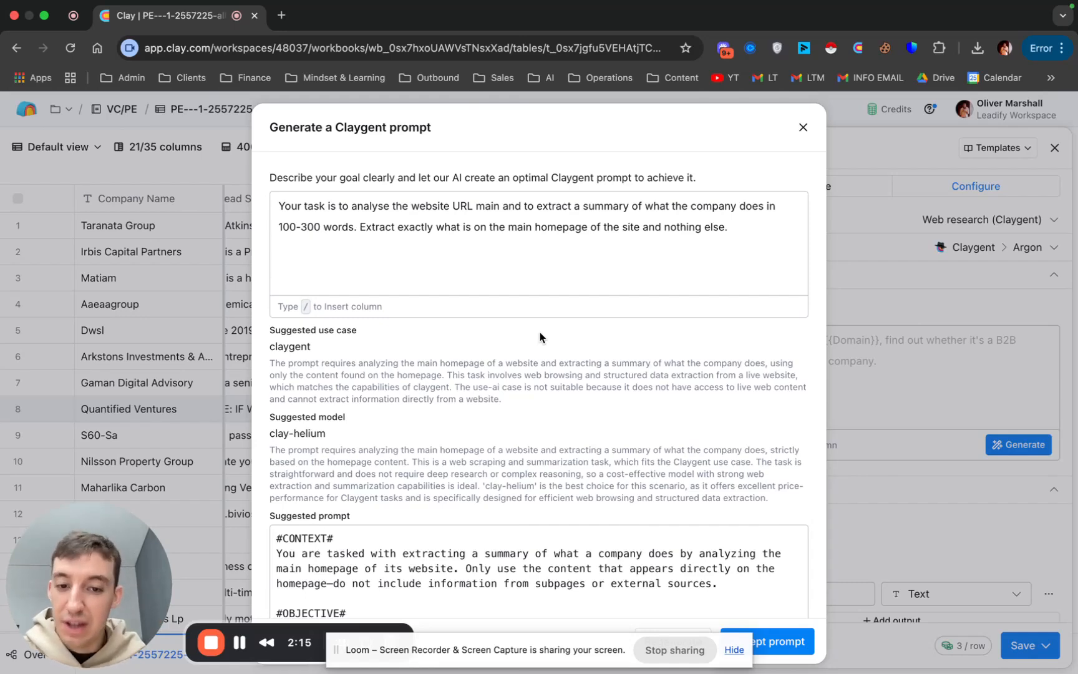
{"action": "scroll", "coordinate": [534, 338], "scroll_direction": "down", "scroll_amount": 5}
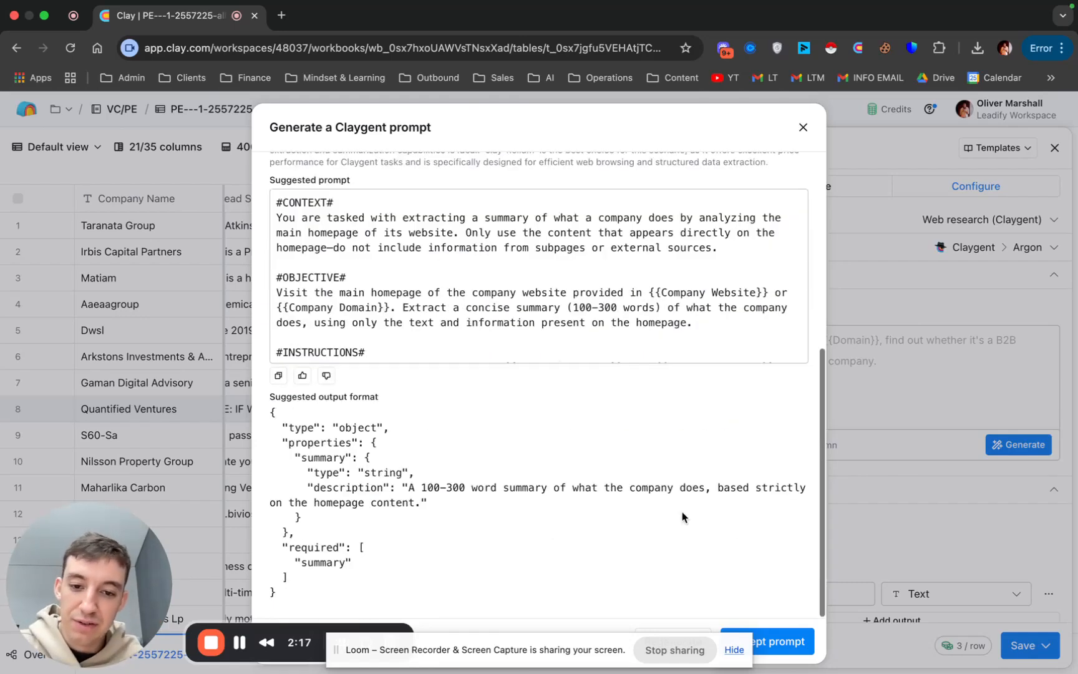
{"action": "left_click", "coordinate": [767, 640]}
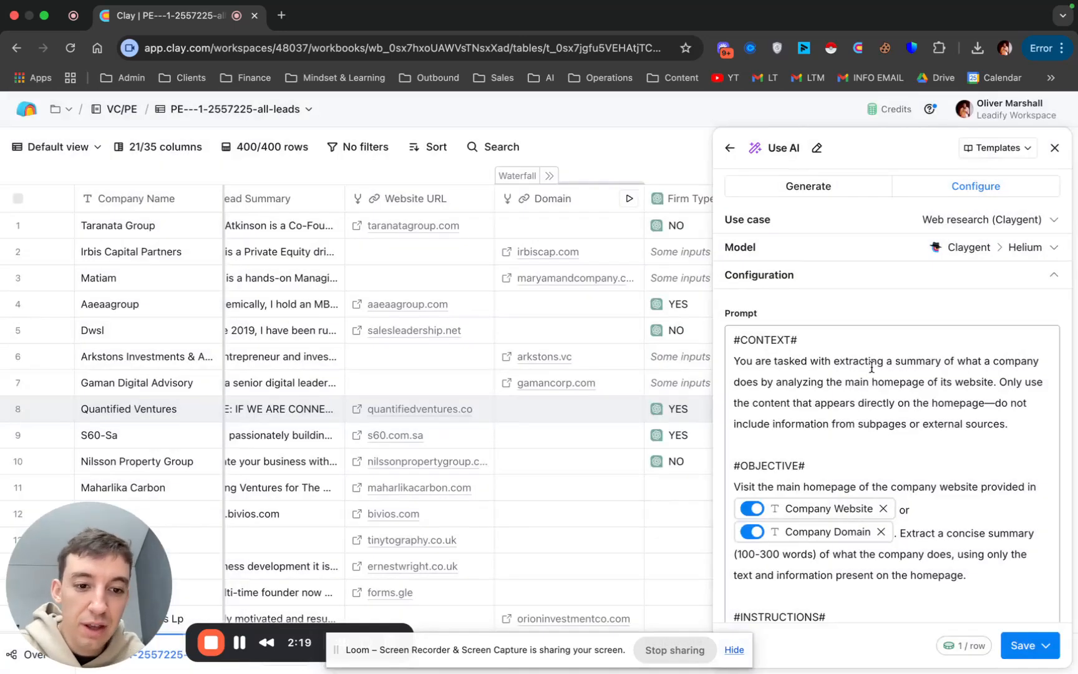
Replace the Company Website and Company Domain references in the prompt's objective with Website URL Main, removing the leftover "or".
{"action": "scroll", "coordinate": [898, 306], "scroll_direction": "down", "scroll_amount": 2}
{"action": "mouse_move", "coordinate": [881, 454]}
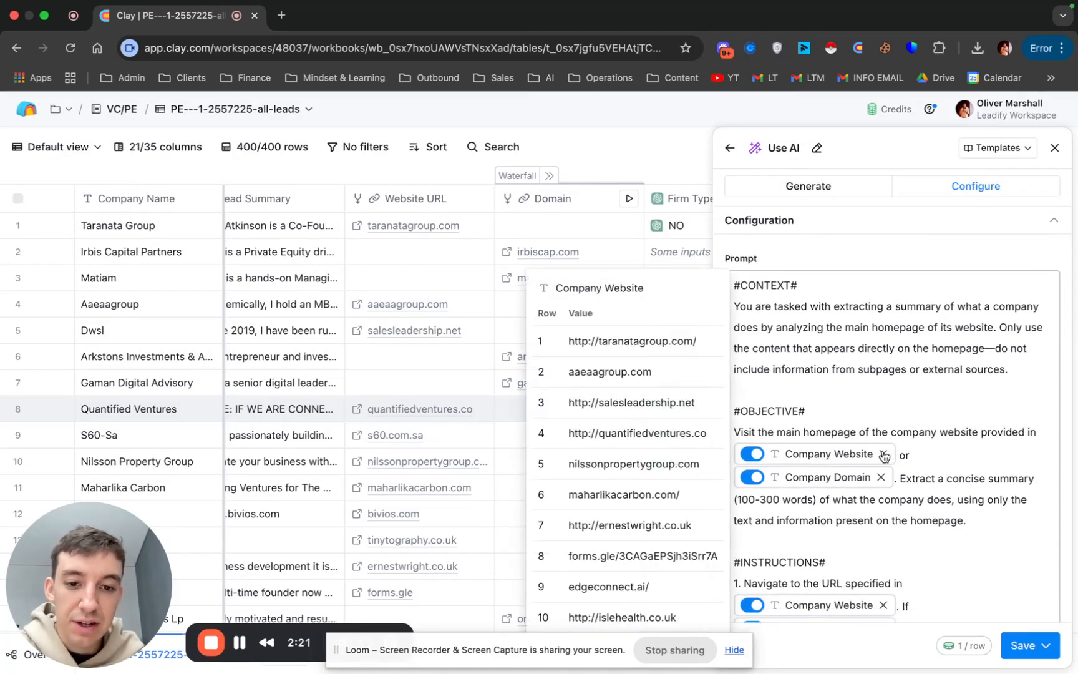
{"action": "left_click", "coordinate": [883, 456]}
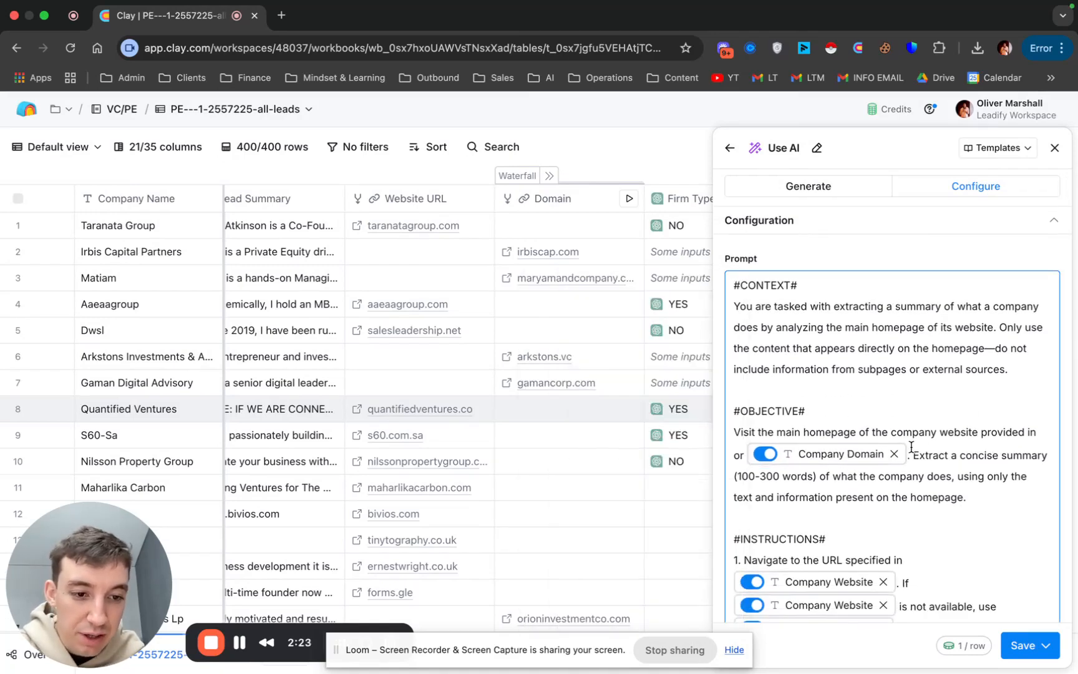
{"action": "left_click", "coordinate": [894, 456]}
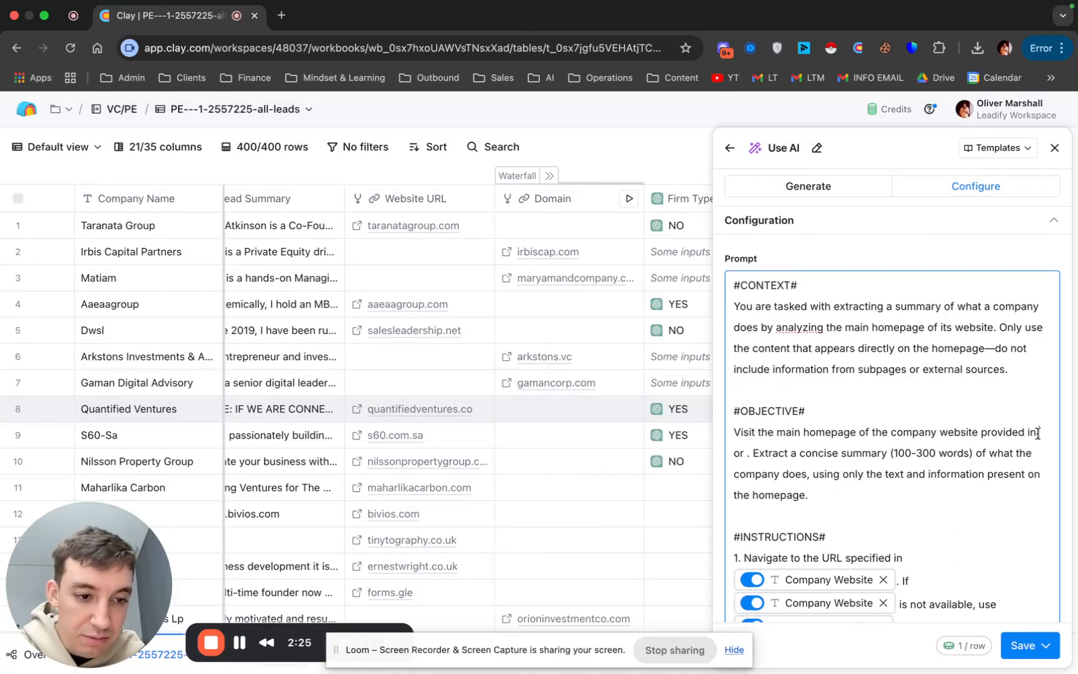
{"action": "type", "text": "/"}
{"action": "scroll", "coordinate": [864, 377], "scroll_direction": "down", "scroll_amount": 5}
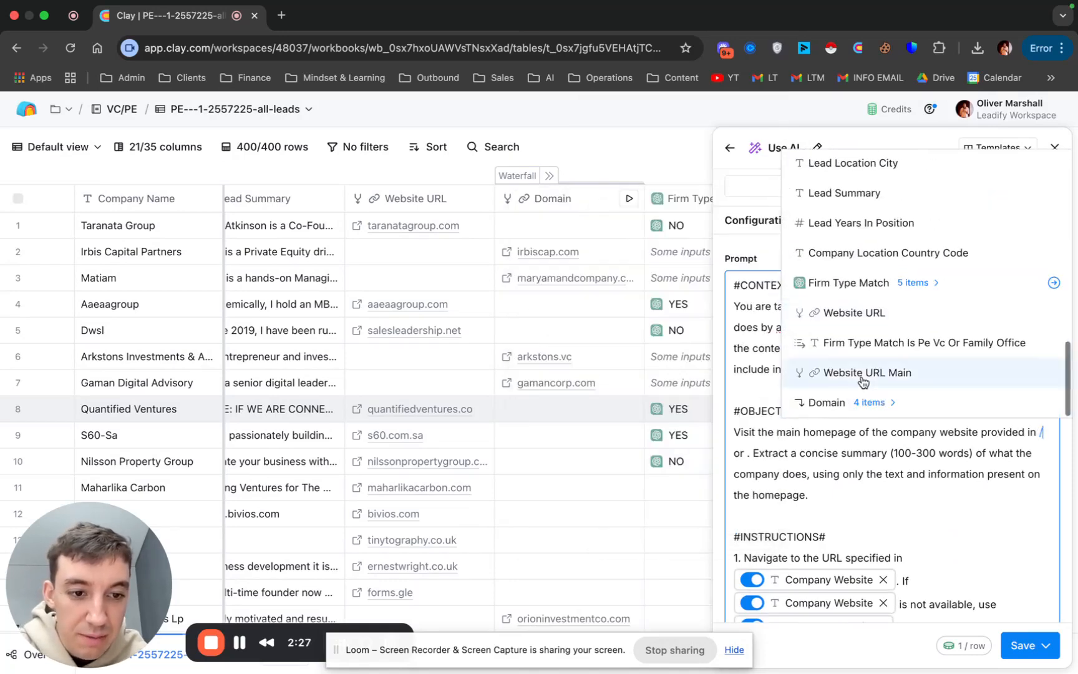
{"action": "left_click", "coordinate": [867, 372]}
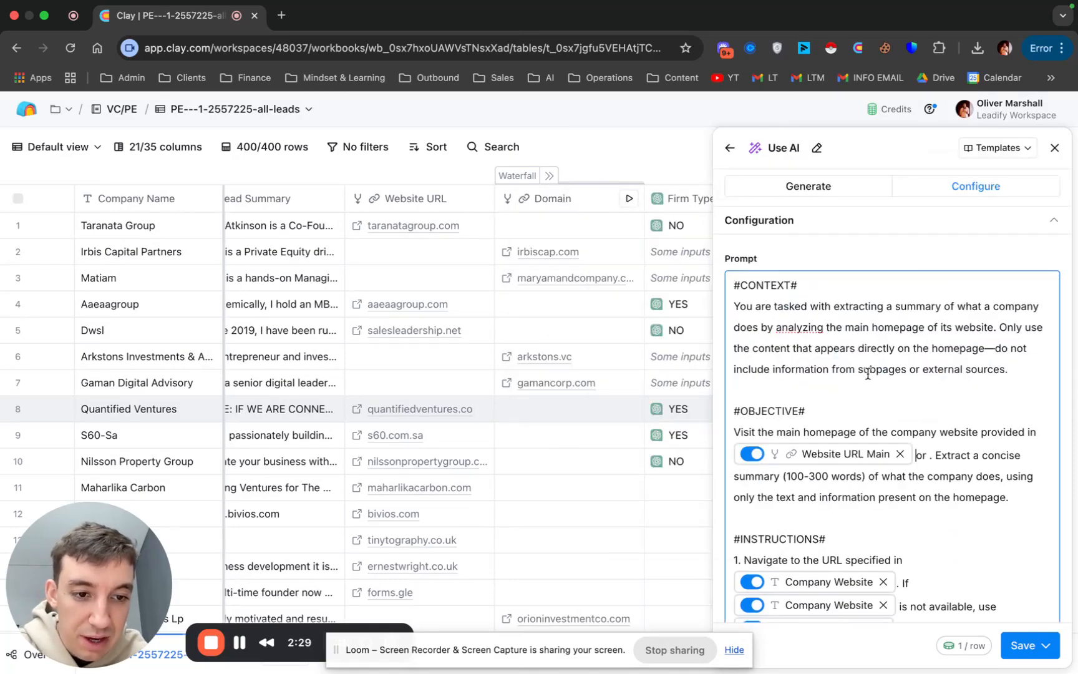
{"action": "key", "text": "BackSpace"}
{"action": "key", "text": "BackSpace"}
{"action": "key", "text": "BackSpace"}
{"action": "key", "text": "BackSpace"}
Replace the first Company Website reference in instruction 1 of the prompt with Website URL Main.
{"action": "scroll", "coordinate": [951, 485], "scroll_direction": "down", "scroll_amount": 3}
{"action": "scroll", "coordinate": [951, 485], "scroll_direction": "down", "scroll_amount": 2}
{"action": "left_click", "coordinate": [884, 377]}
{"action": "type", "text": "/"}
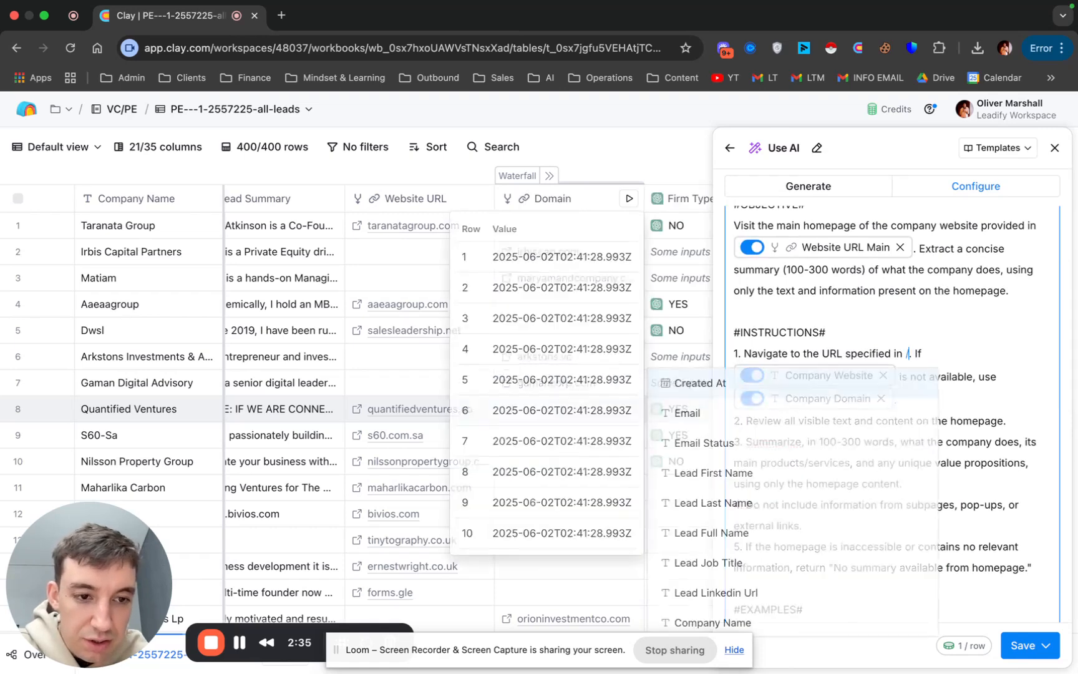
{"action": "scroll", "coordinate": [783, 433], "scroll_direction": "down", "scroll_amount": 10}
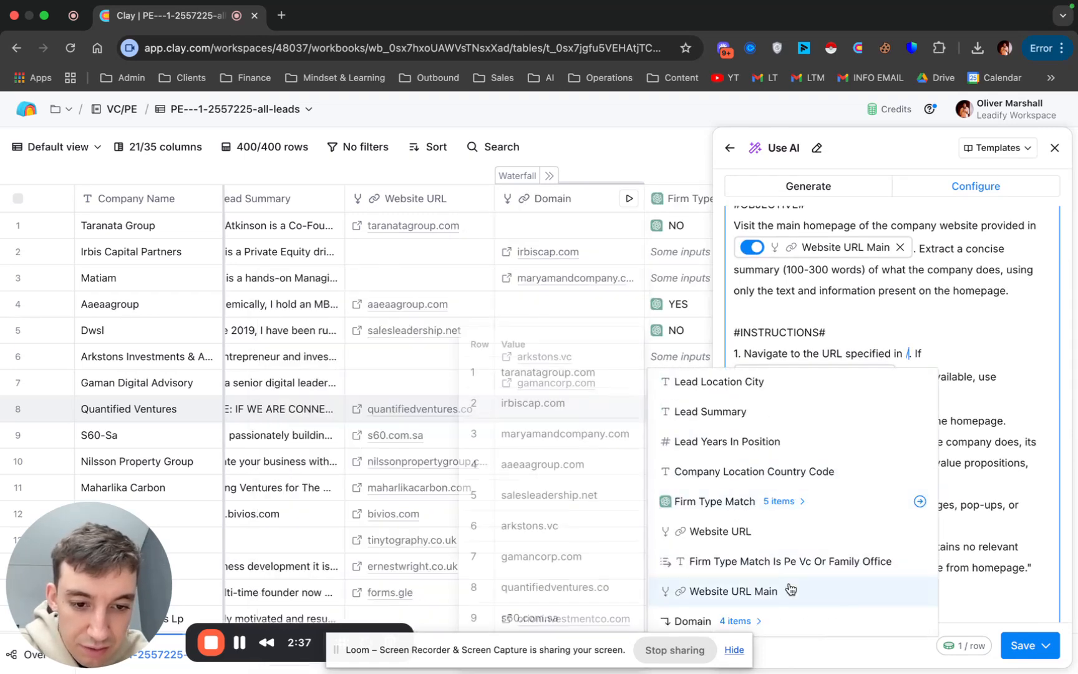
{"action": "left_click", "coordinate": [791, 591]}
Swap the Company Website reference in instruction 1's "is not available" sentence for Website URL Main.
{"action": "left_click", "coordinate": [883, 398]}
{"action": "left_click", "coordinate": [930, 377]}
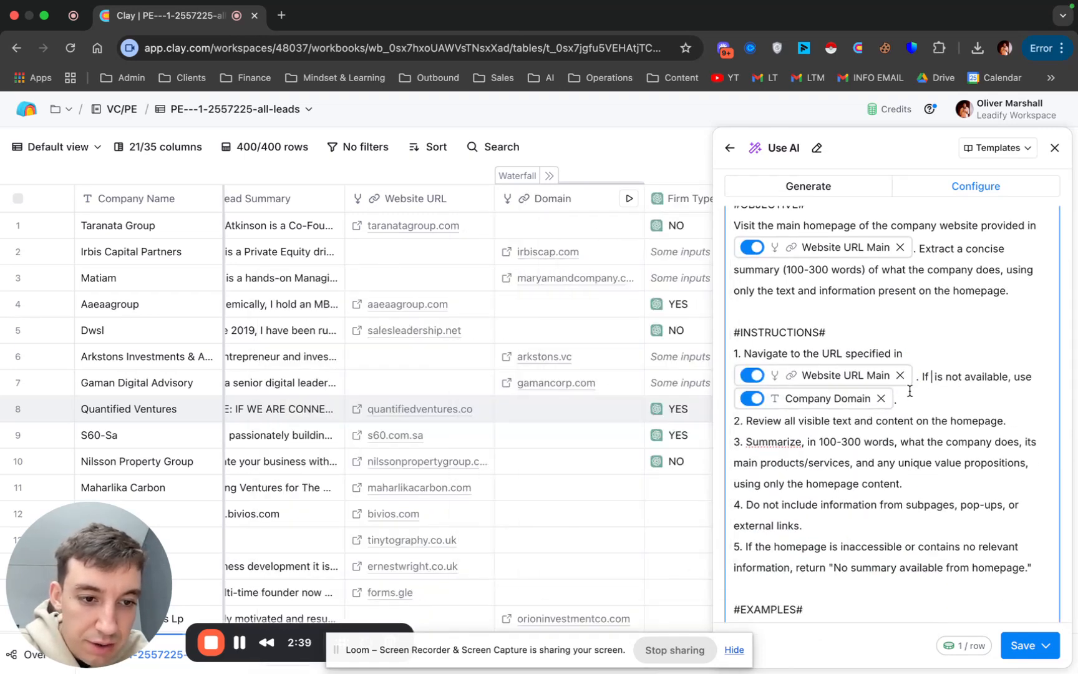
{"action": "type", "text": "/"}
{"action": "scroll", "coordinate": [941, 495], "scroll_direction": "down", "scroll_amount": 10}
{"action": "left_click", "coordinate": [809, 613]}
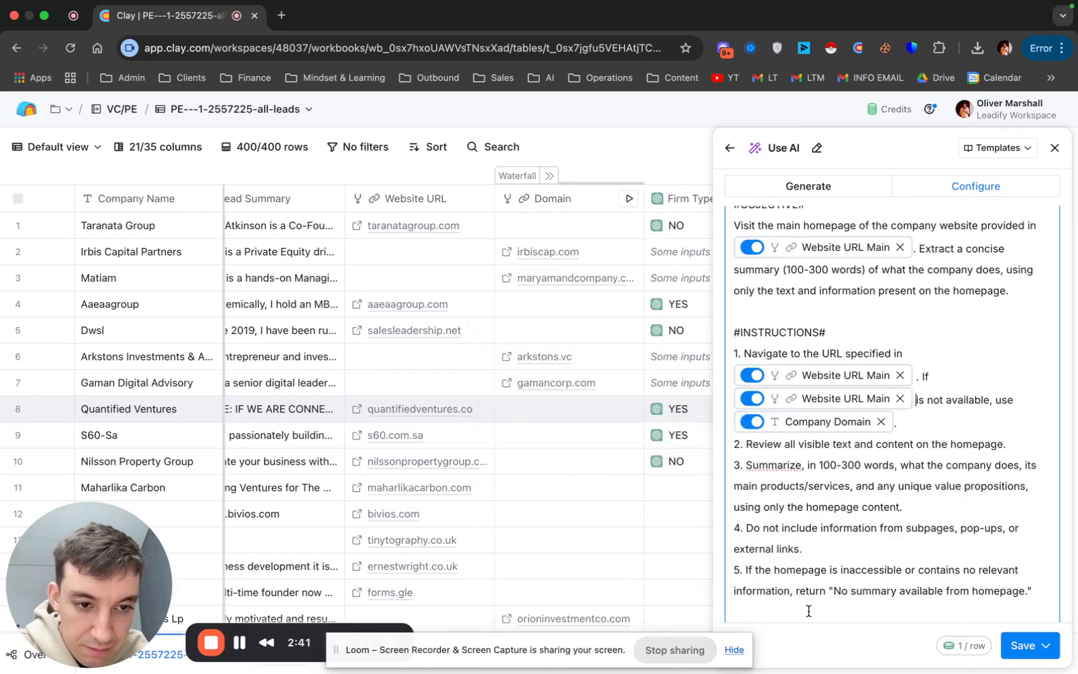
Delete the whole fallback sentence from instruction 1, including its Company Domain reference, leaving only the Website URL Main instruction.
{"action": "left_click", "coordinate": [881, 421]}
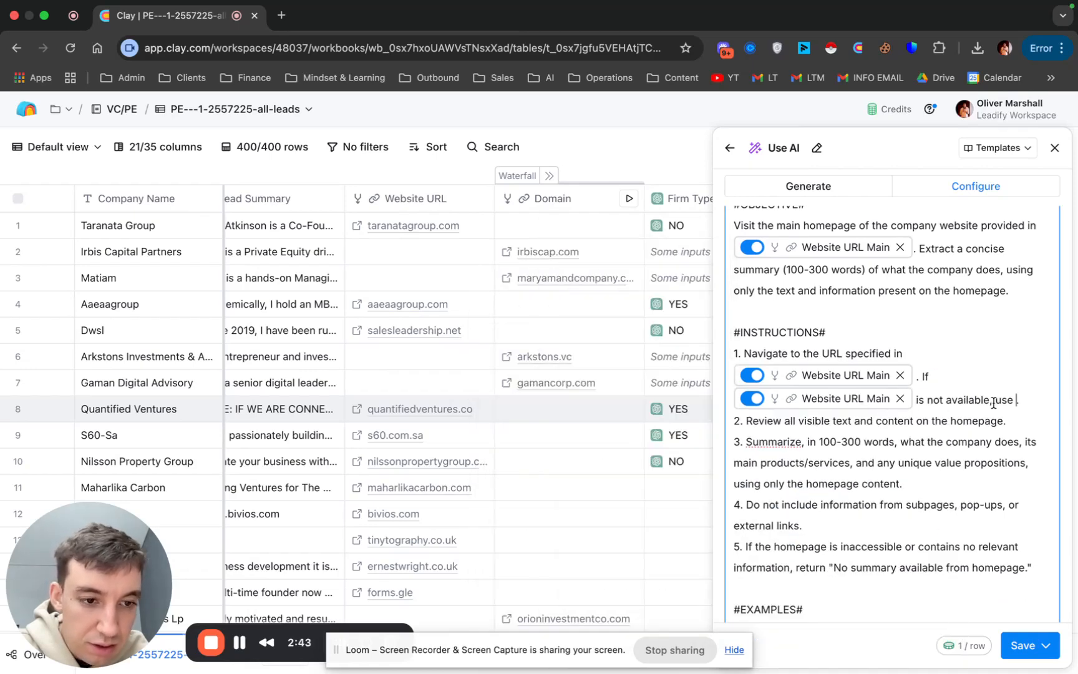
{"action": "left_click_drag", "start_coordinate": [1027, 401], "coordinate": [805, 398]}
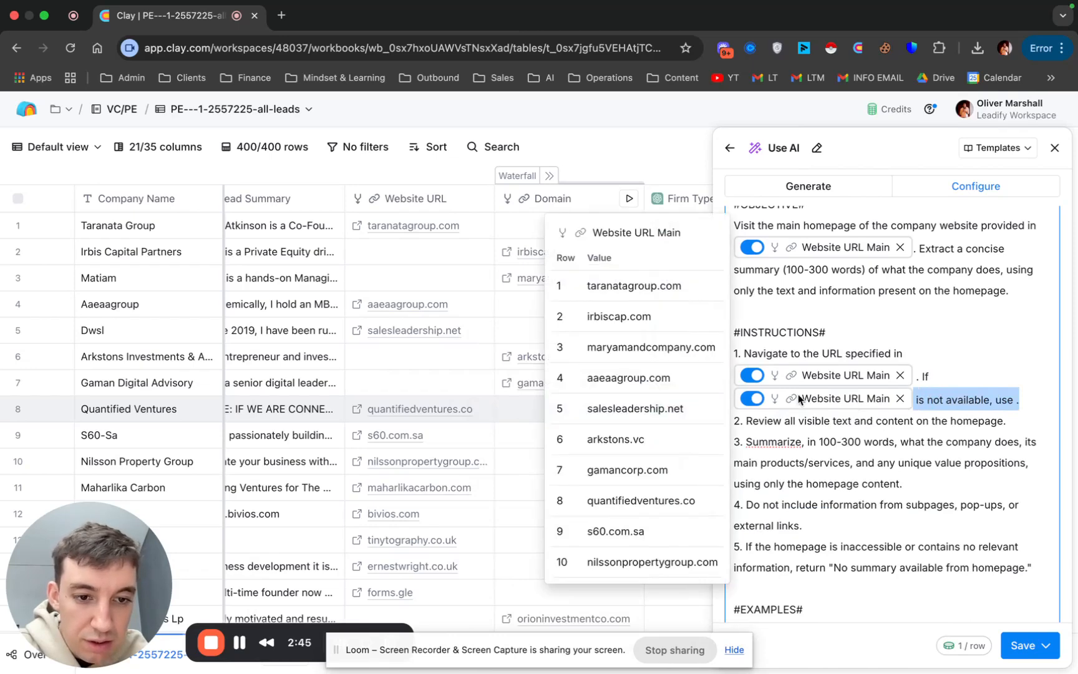
{"action": "key", "text": "BackSpace"}
{"action": "key", "text": "BackSpace"}
{"action": "key", "text": "BackSpace"}
{"action": "key", "text": "BackSpace"}
{"action": "key", "text": "BackSpace"}
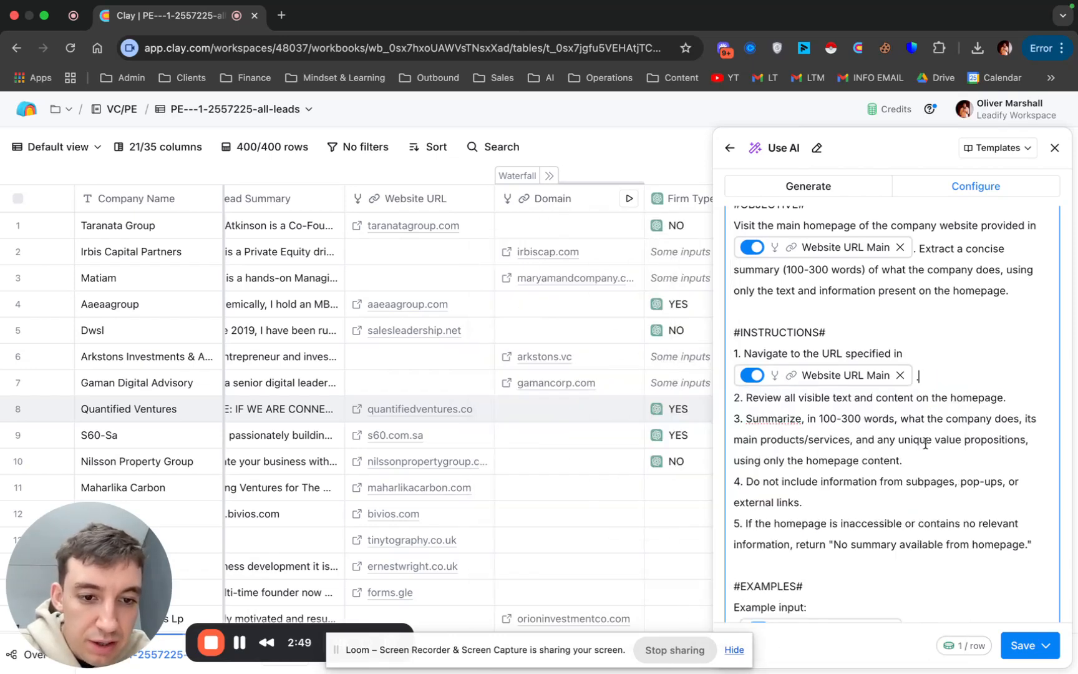
Replace the column reference in the prompt's example input with Website URL Main.
{"action": "scroll", "coordinate": [925, 443], "scroll_direction": "down", "scroll_amount": 5}
{"action": "left_click", "coordinate": [891, 447]}
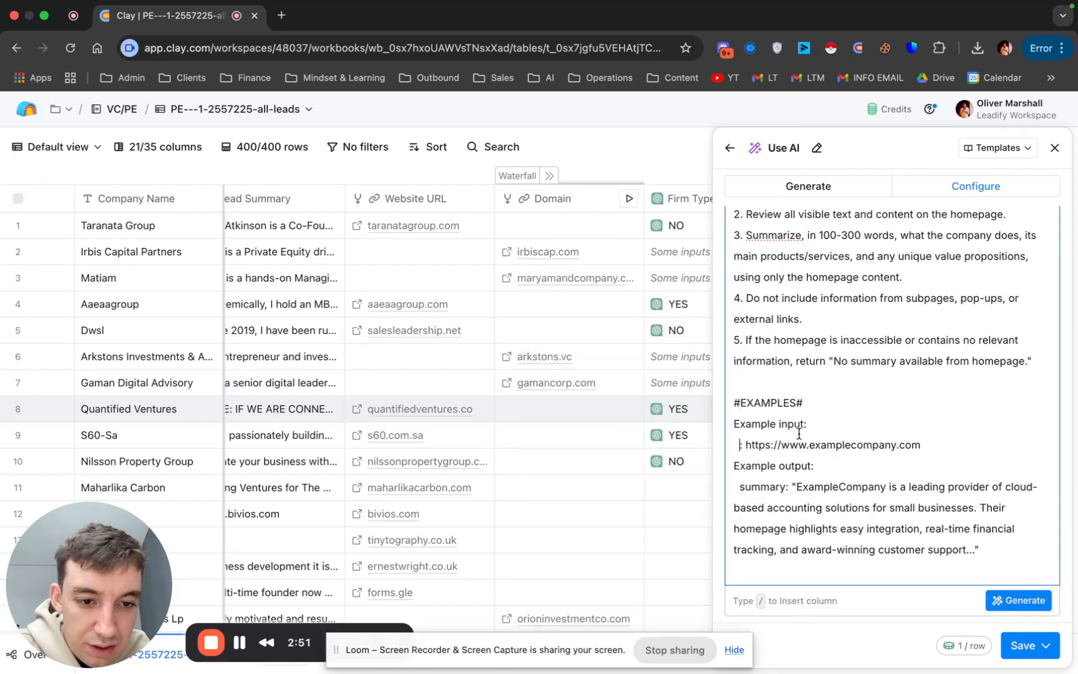
{"action": "type", "text": "/"}
{"action": "scroll", "coordinate": [872, 375], "scroll_direction": "down", "scroll_amount": 10}
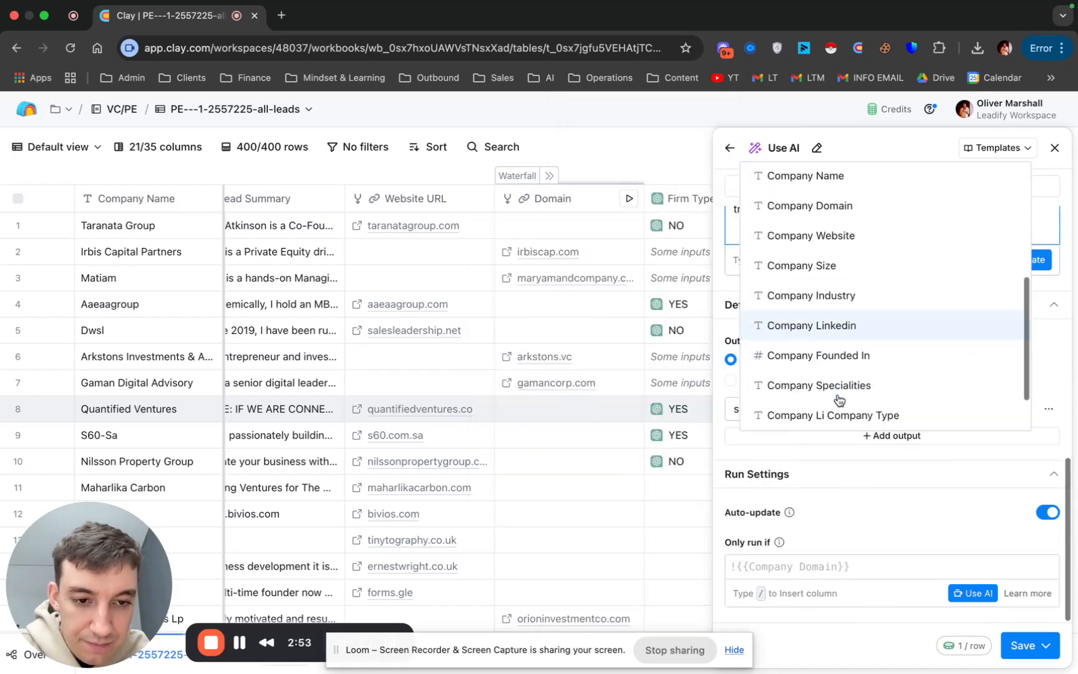
{"action": "left_click", "coordinate": [872, 385]}
Keep the Web research (Claygent) use case and switch the enrichment's model to OpenAI GPT 4o Mini.
{"action": "scroll", "coordinate": [884, 453], "scroll_direction": "down", "scroll_amount": 5}
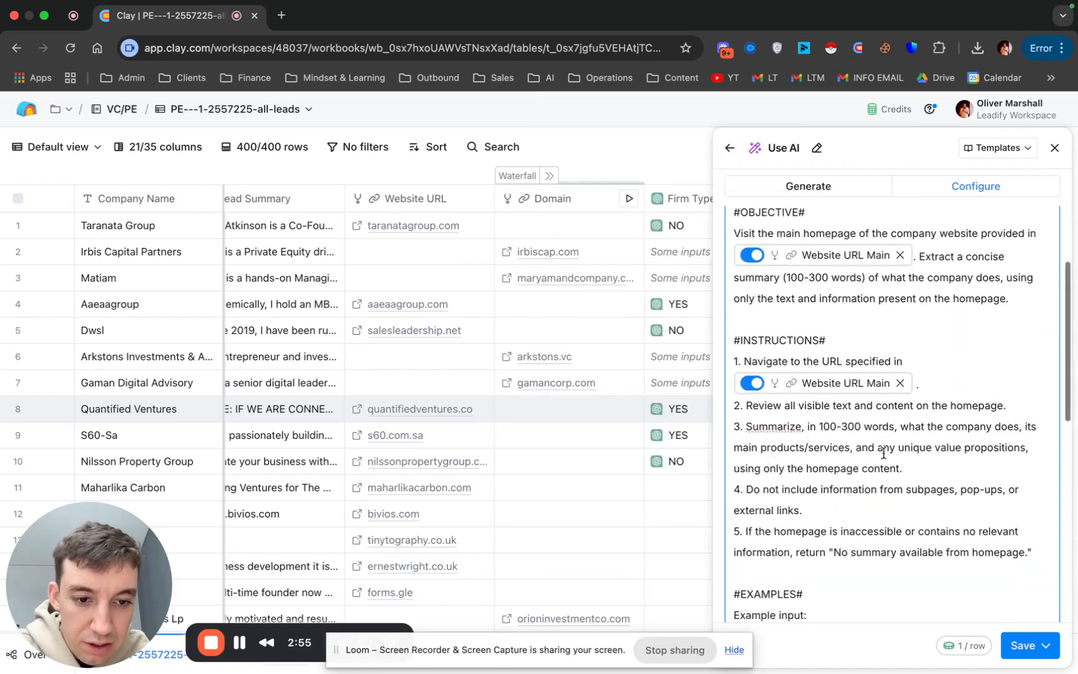
{"action": "scroll", "coordinate": [883, 453], "scroll_direction": "down", "scroll_amount": 5}
{"action": "scroll", "coordinate": [885, 452], "scroll_direction": "up", "scroll_amount": 15}
{"action": "scroll", "coordinate": [880, 237], "scroll_direction": "down", "scroll_amount": 1}
{"action": "scroll", "coordinate": [880, 235], "scroll_direction": "up", "scroll_amount": 1}
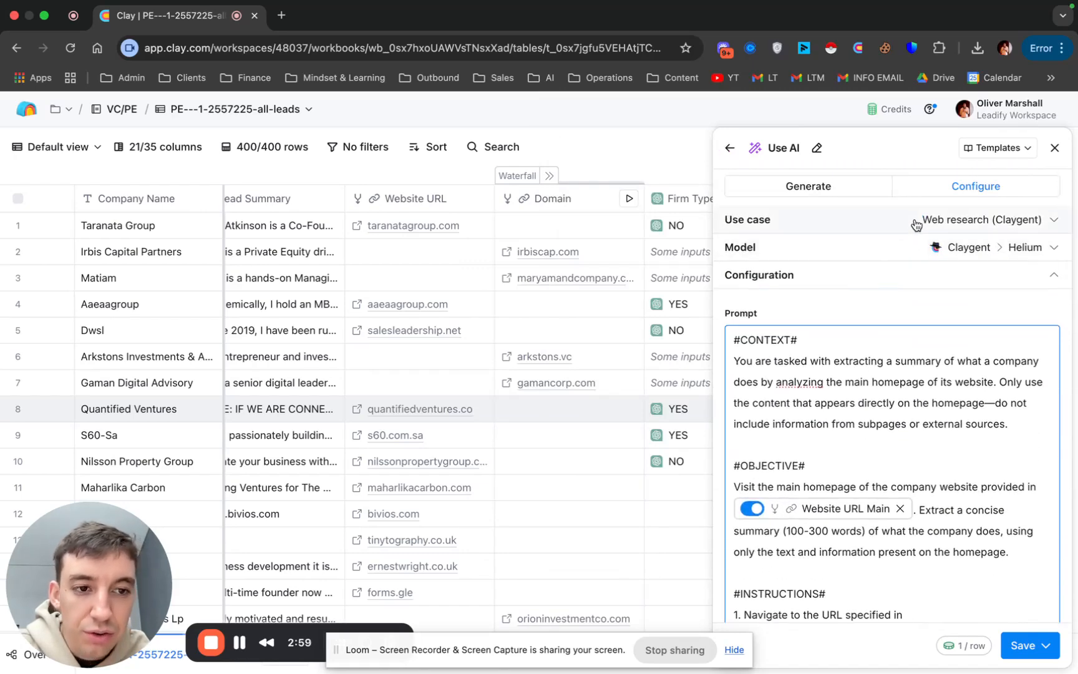
{"action": "left_click", "coordinate": [886, 221]}
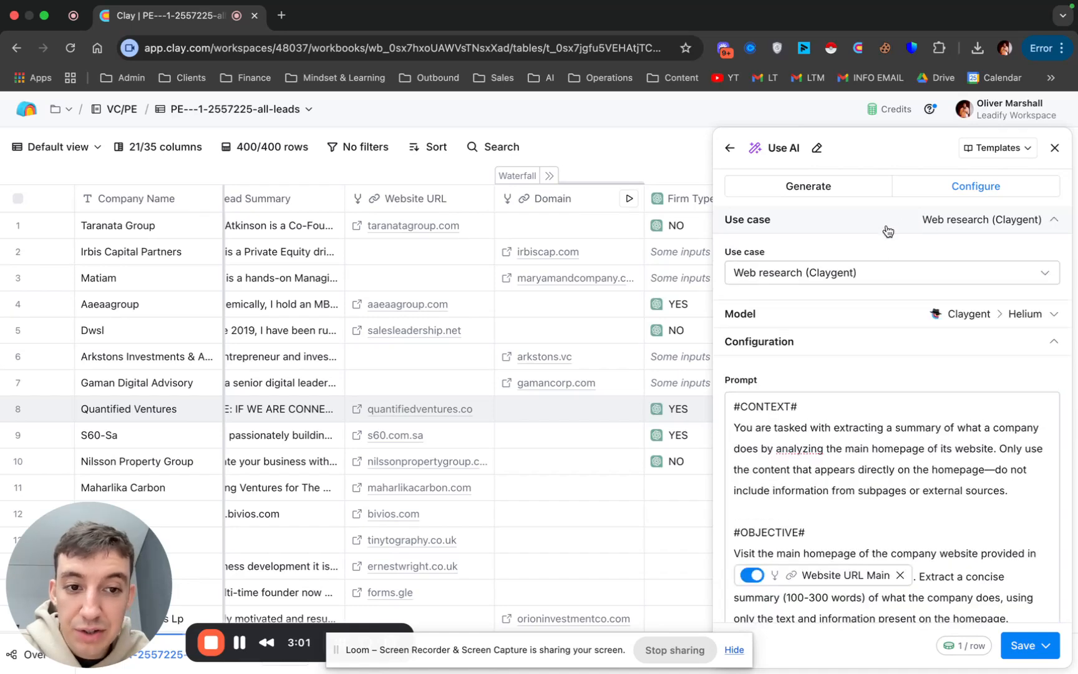
{"action": "left_click", "coordinate": [887, 320]}
{"action": "left_click", "coordinate": [888, 369]}
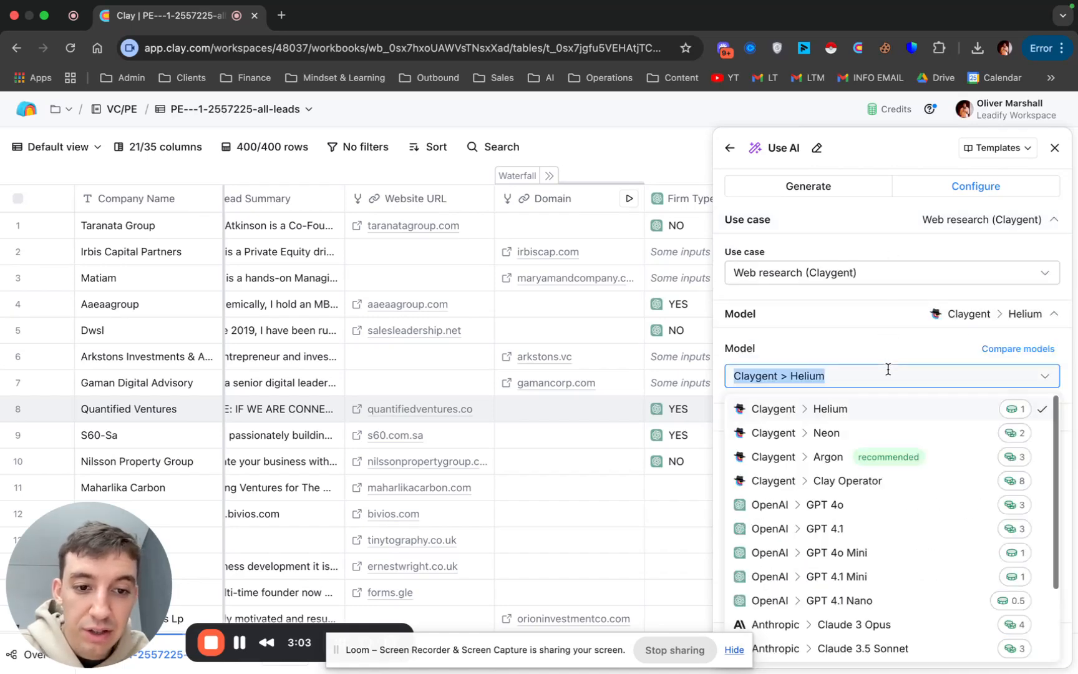
{"action": "left_click", "coordinate": [889, 553]}
Generate and save a conditional run formula so the homepage summary enrichment runs only if Company Li Description is EMPTY.
{"action": "scroll", "coordinate": [892, 354], "scroll_direction": "down", "scroll_amount": 10}
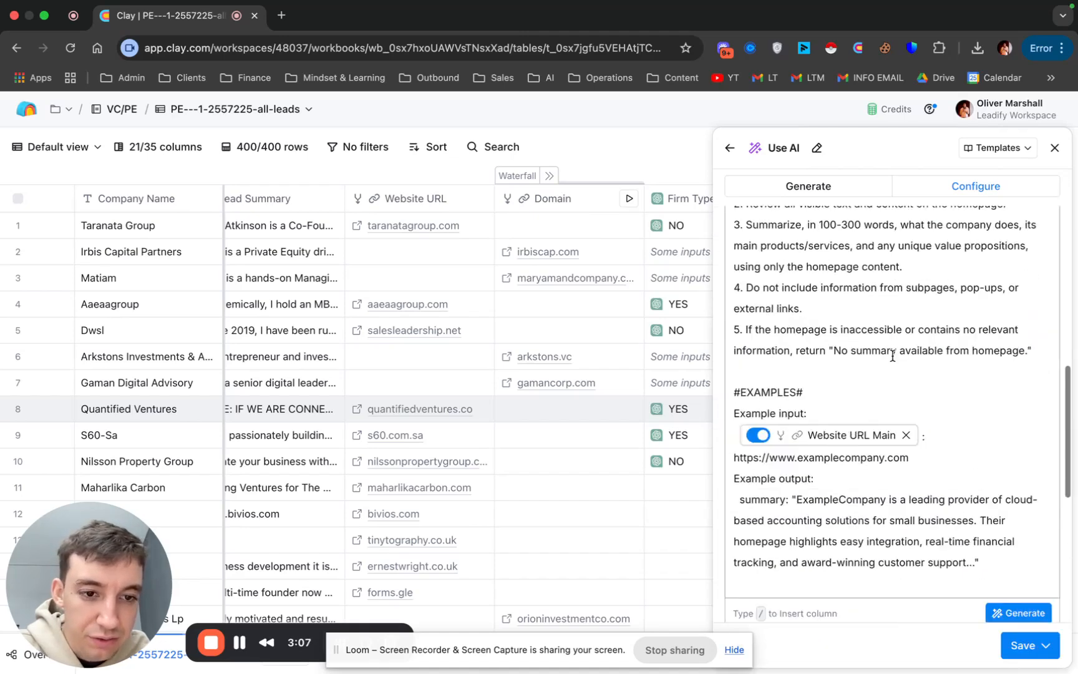
{"action": "scroll", "coordinate": [892, 354], "scroll_direction": "up", "scroll_amount": 6}
{"action": "scroll", "coordinate": [892, 354], "scroll_direction": "down", "scroll_amount": 1}
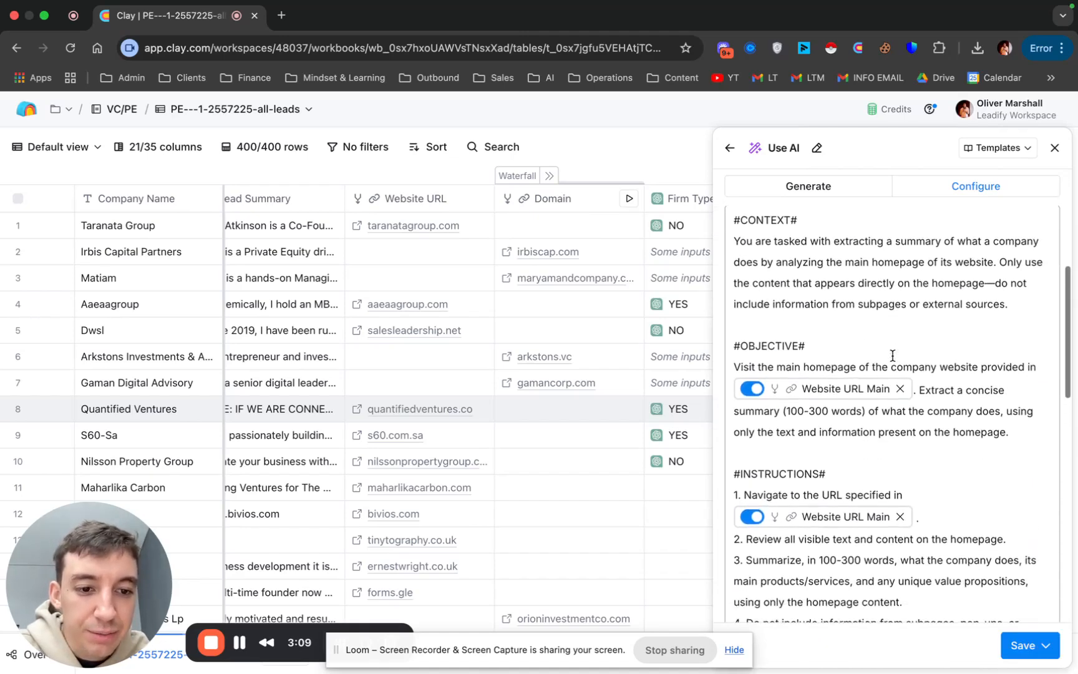
{"action": "scroll", "coordinate": [884, 438], "scroll_direction": "down", "scroll_amount": 10}
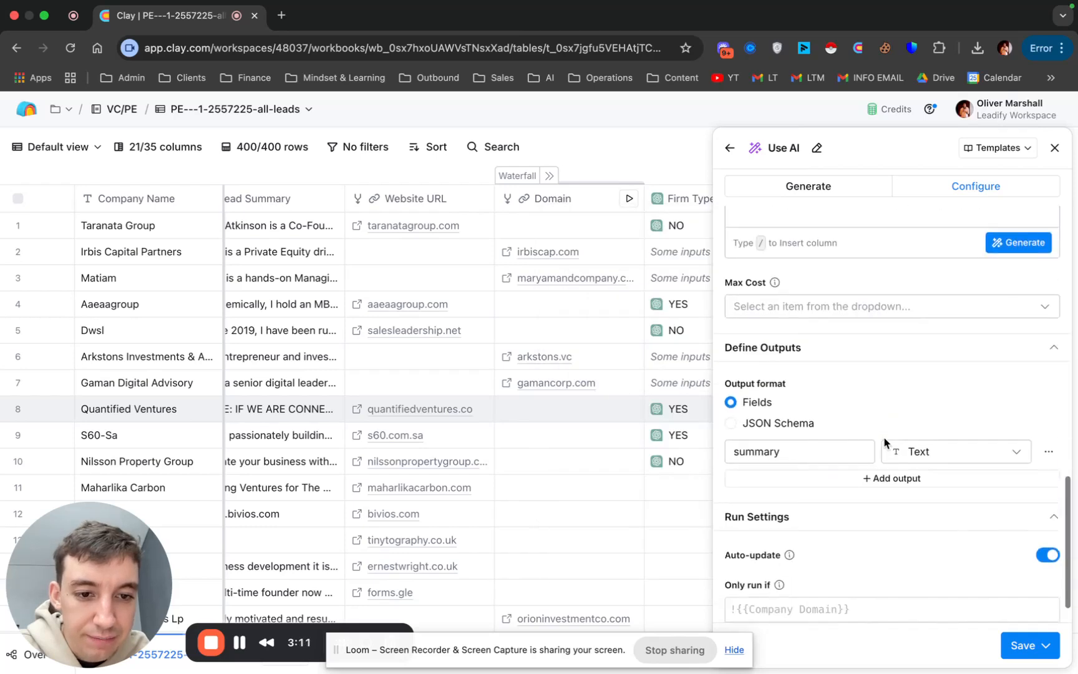
{"action": "left_click", "coordinate": [971, 593]}
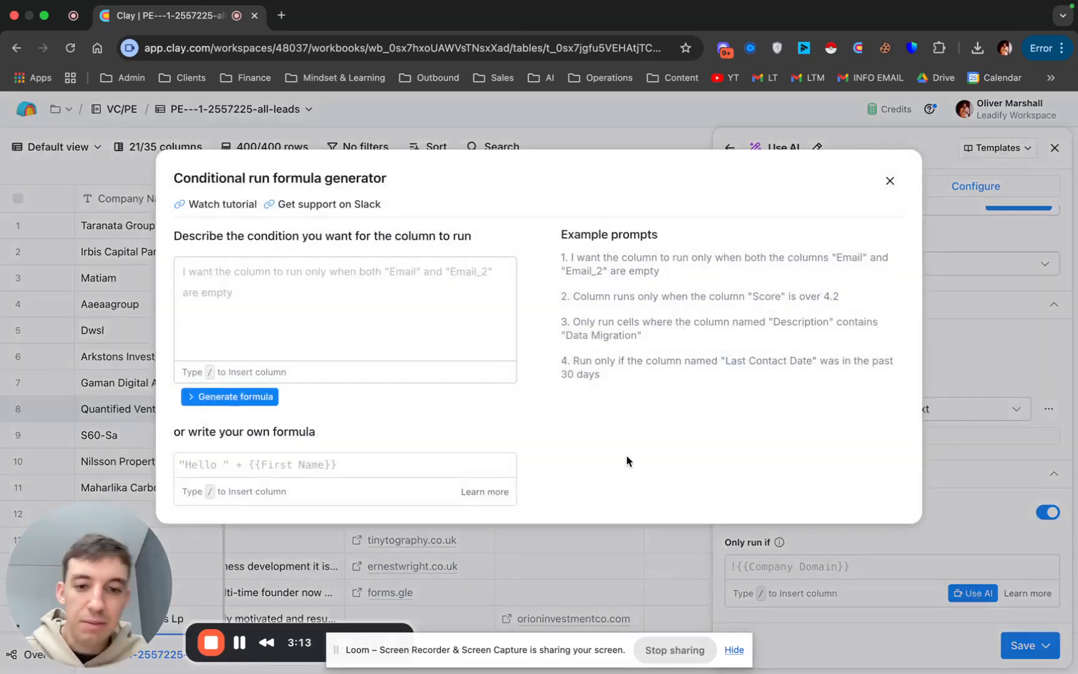
{"action": "type", "text": "Only run if /"}
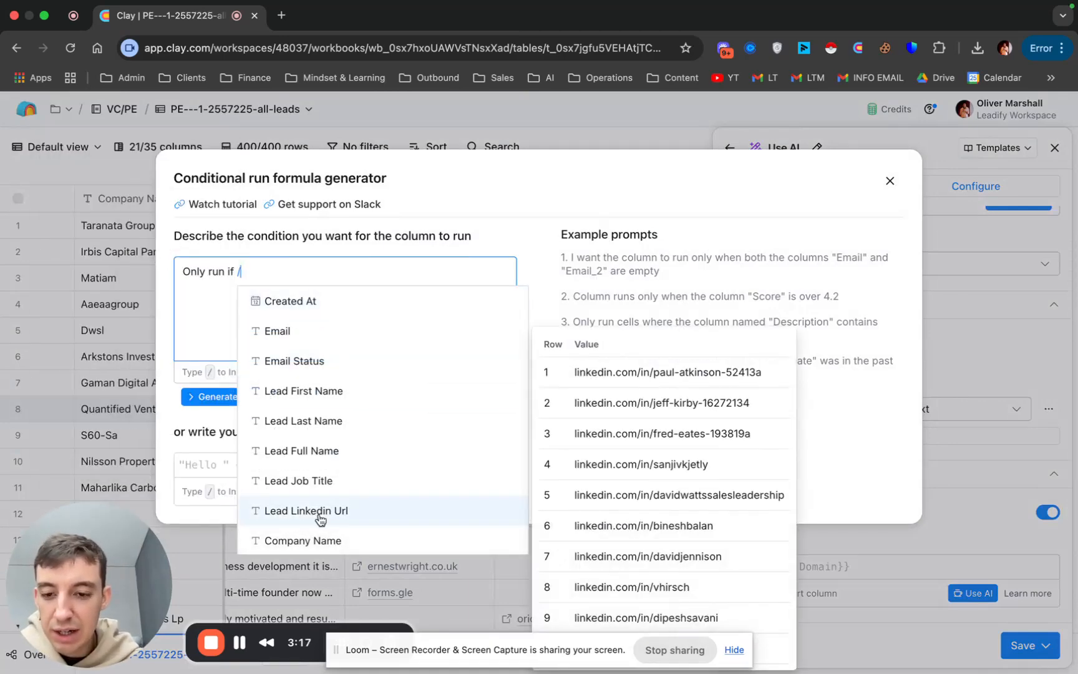
{"action": "scroll", "coordinate": [321, 518], "scroll_direction": "down", "scroll_amount": 5}
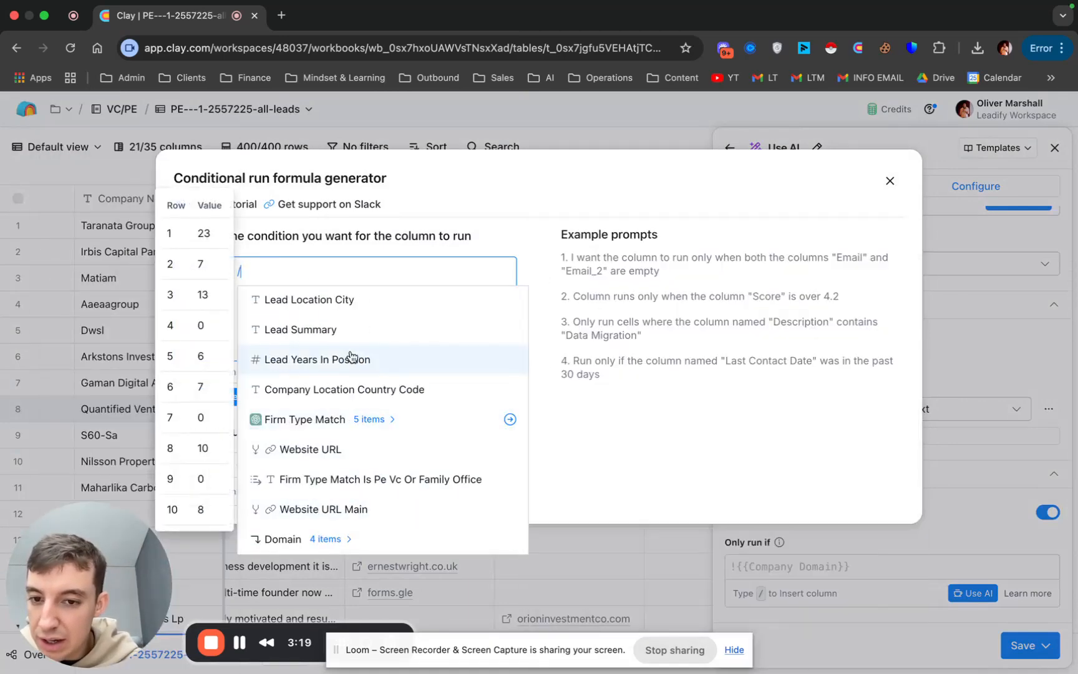
{"action": "scroll", "coordinate": [351, 359], "scroll_direction": "up", "scroll_amount": 2}
{"action": "scroll", "coordinate": [352, 361], "scroll_direction": "up", "scroll_amount": 4}
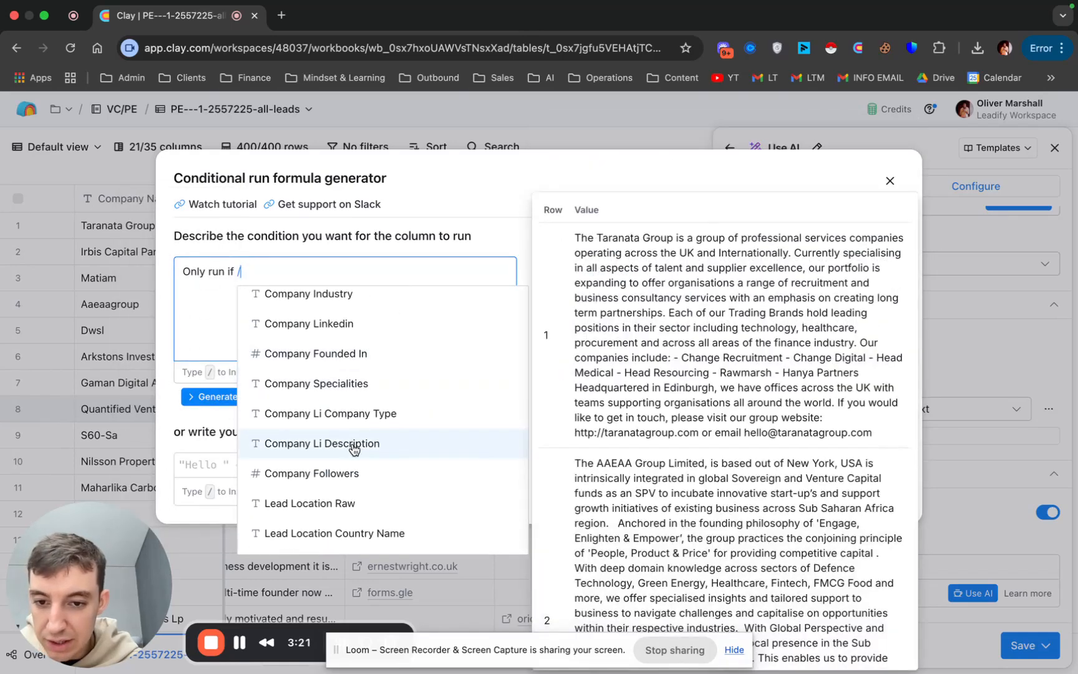
{"action": "left_click", "coordinate": [351, 446]}
{"action": "left_click", "coordinate": [203, 401]}
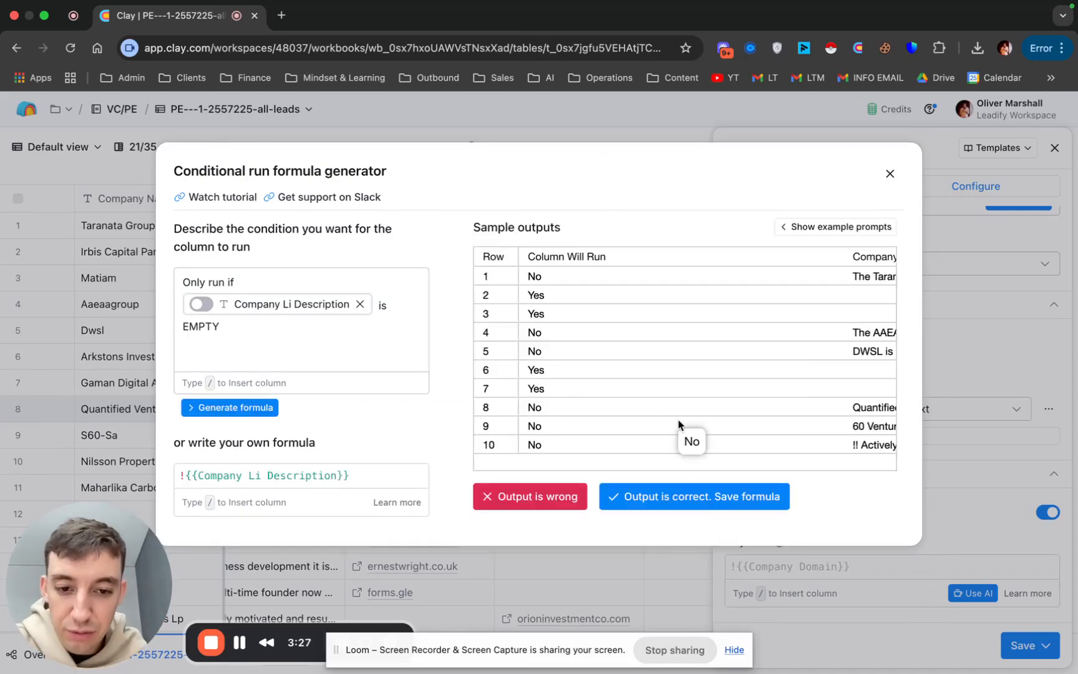
{"action": "left_click", "coordinate": [677, 499]}
Save the homepage summary enrichment and run it on 10 rows.
{"action": "left_click", "coordinate": [1031, 645]}
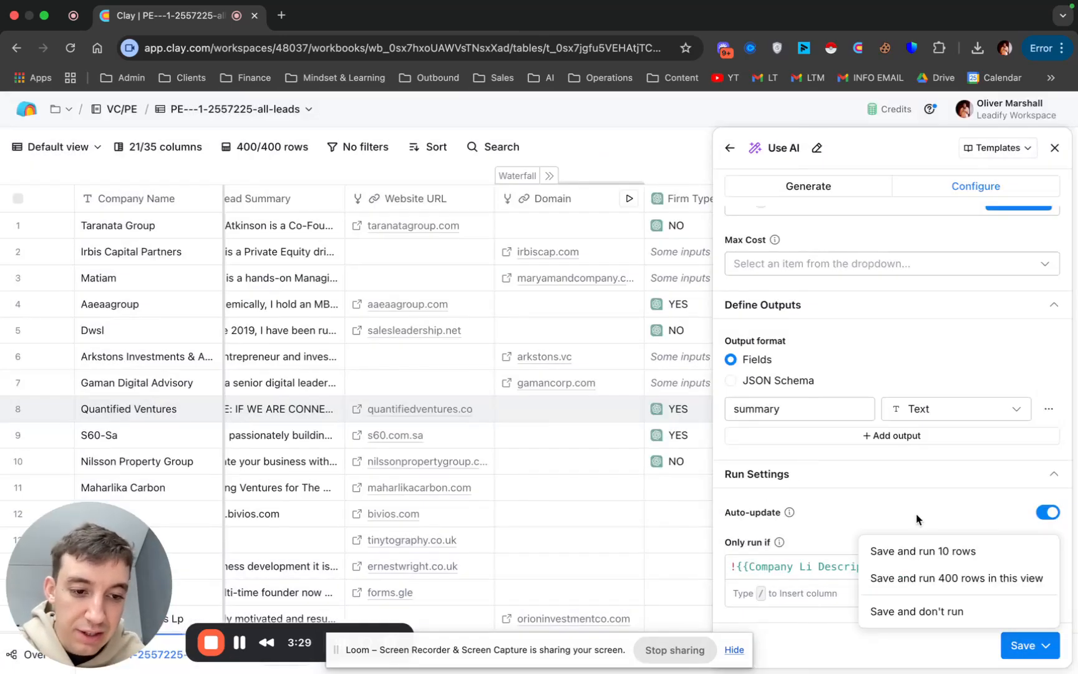
{"action": "left_click", "coordinate": [926, 552]}
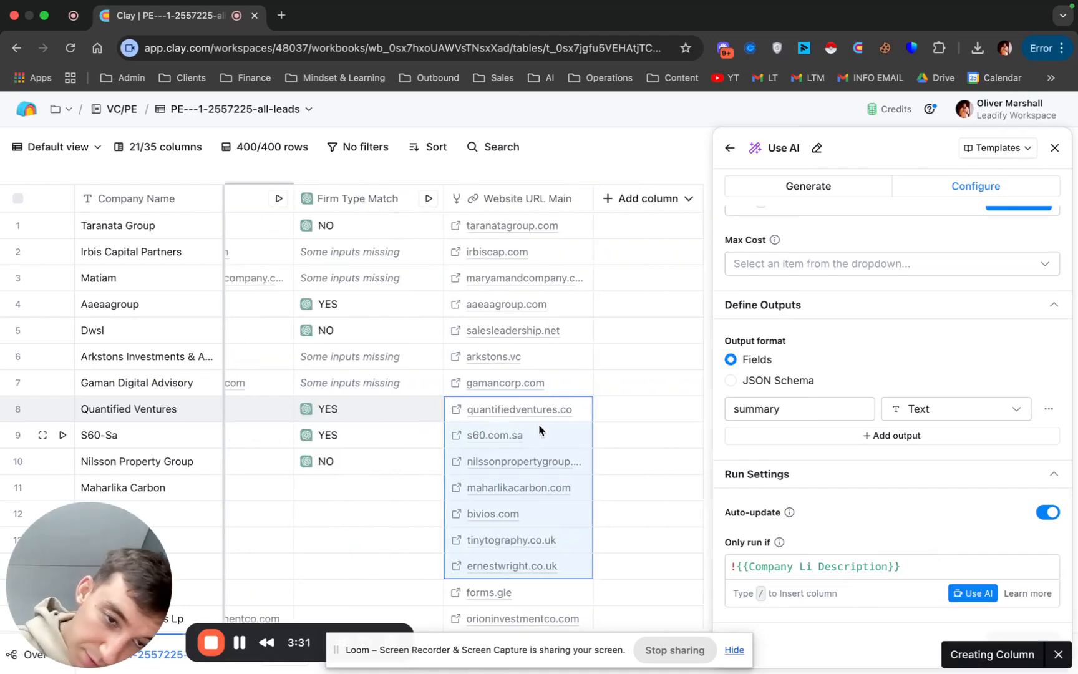
{"action": "left_click", "coordinate": [398, 335]}
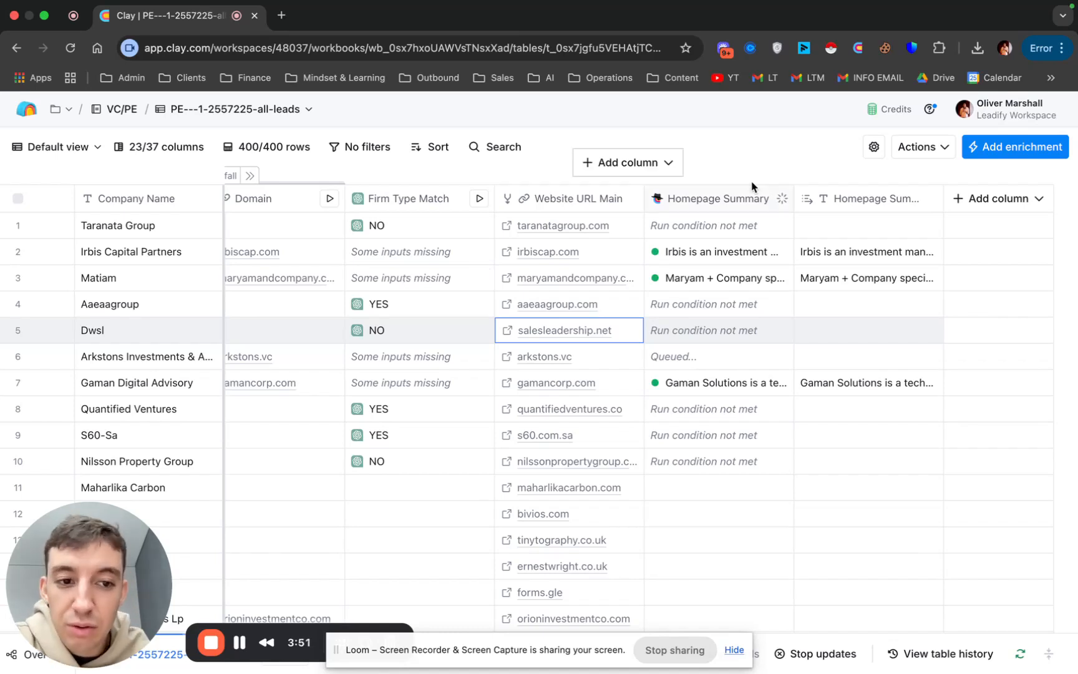
Read the generated homepage summary texts for Irbis Capital Partners and Gaman Digital Advisory.
{"action": "double_click", "coordinate": [861, 256]}
{"action": "left_click", "coordinate": [863, 362]}
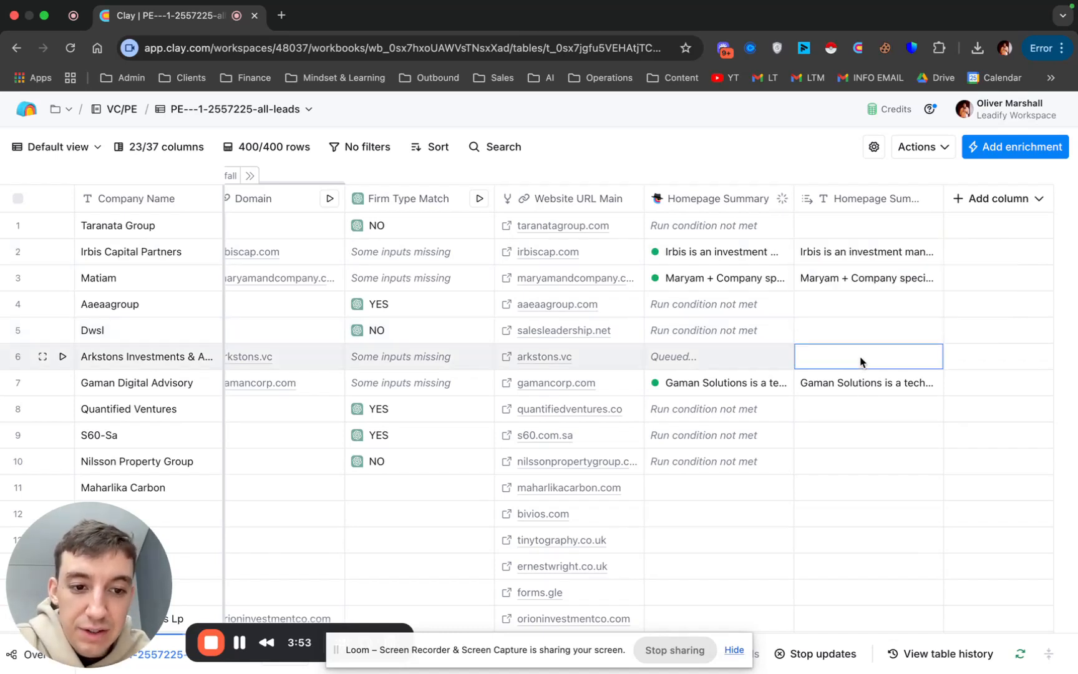
{"action": "double_click", "coordinate": [867, 390]}
{"action": "scroll", "coordinate": [866, 411], "scroll_direction": "down", "scroll_amount": 3}
{"action": "scroll", "coordinate": [866, 411], "scroll_direction": "up", "scroll_amount": 3}
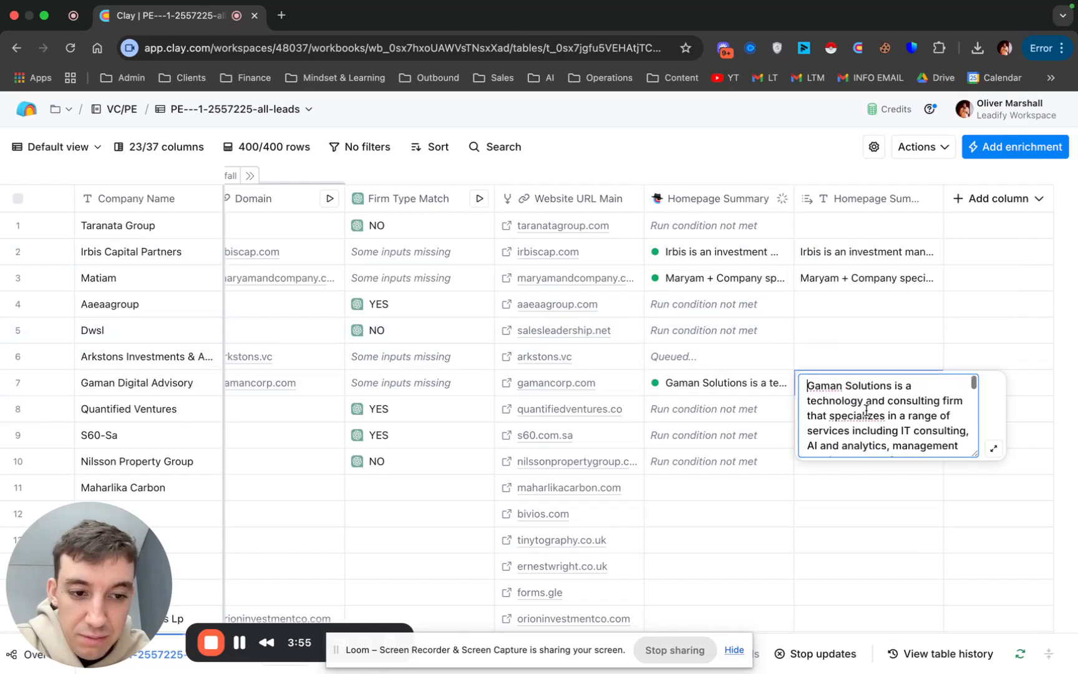
{"action": "scroll", "coordinate": [867, 415], "scroll_direction": "down", "scroll_amount": 3}
{"action": "left_click", "coordinate": [864, 351]}
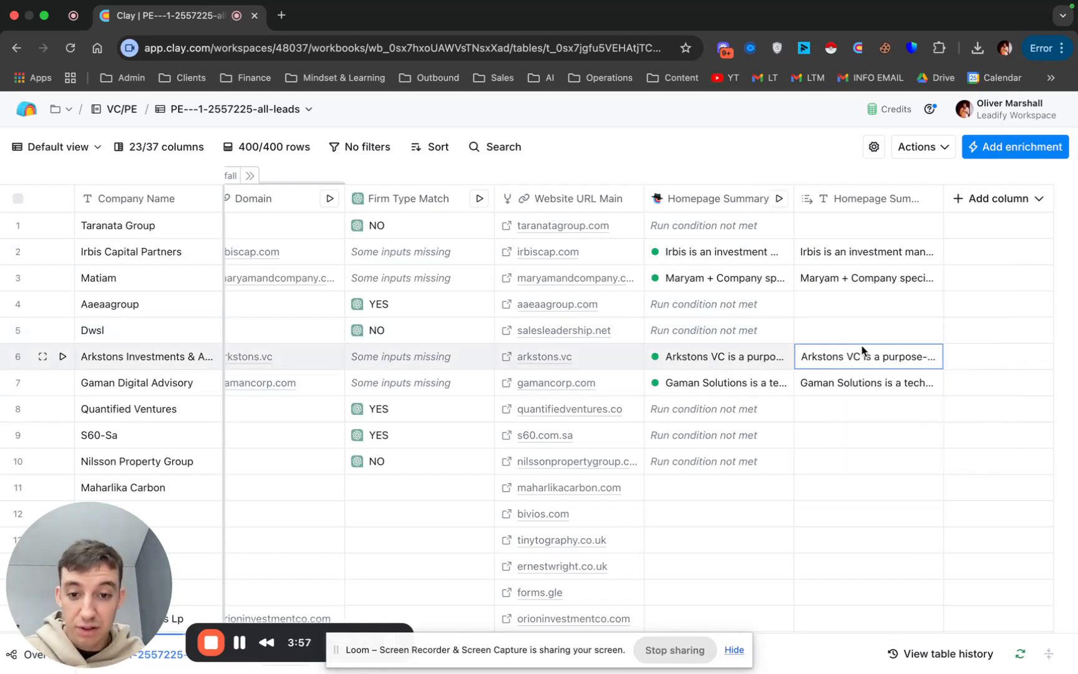
Duplicate the Firm Type Match column and move the copy to the end of the table, after the homepage summary columns.
{"action": "left_click", "coordinate": [399, 199]}
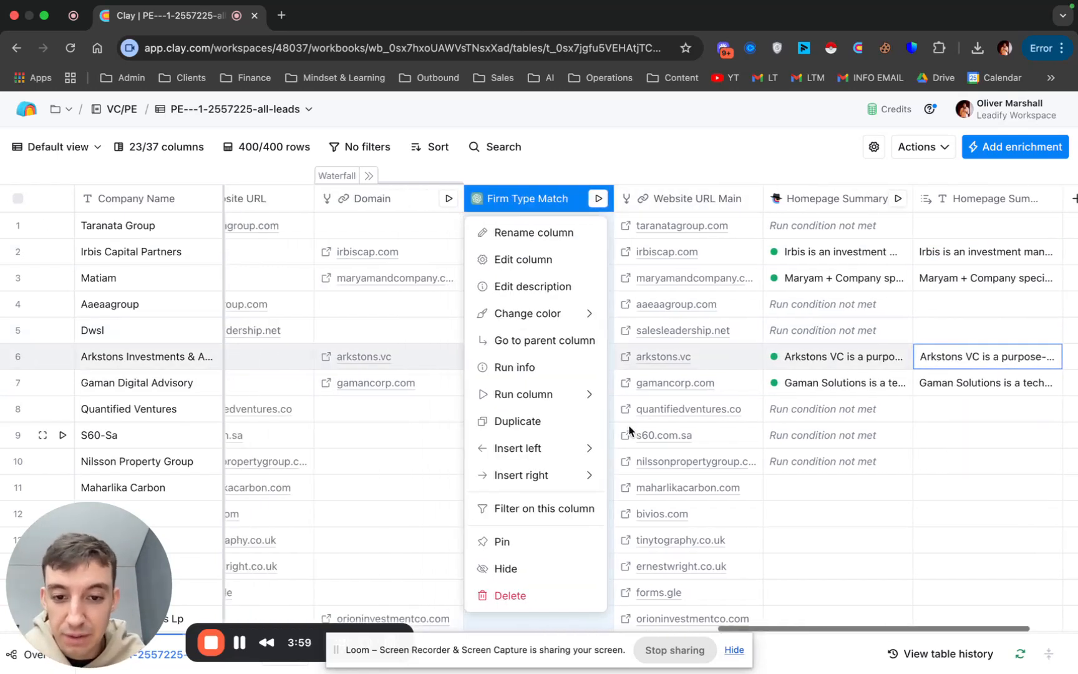
{"action": "left_click", "coordinate": [531, 419]}
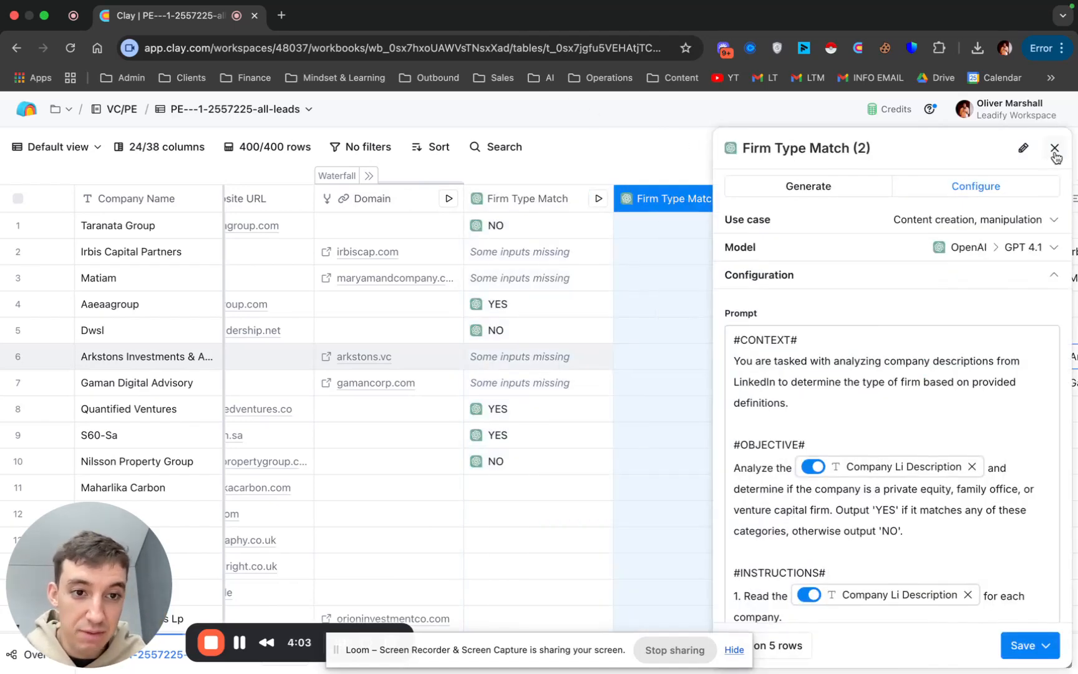
{"action": "left_click", "coordinate": [1053, 148]}
{"action": "left_click_drag", "start_coordinate": [423, 199], "coordinate": [824, 199]}
Hide the extracted Homepage Summary text column from the table view.
{"action": "left_click", "coordinate": [748, 201]}
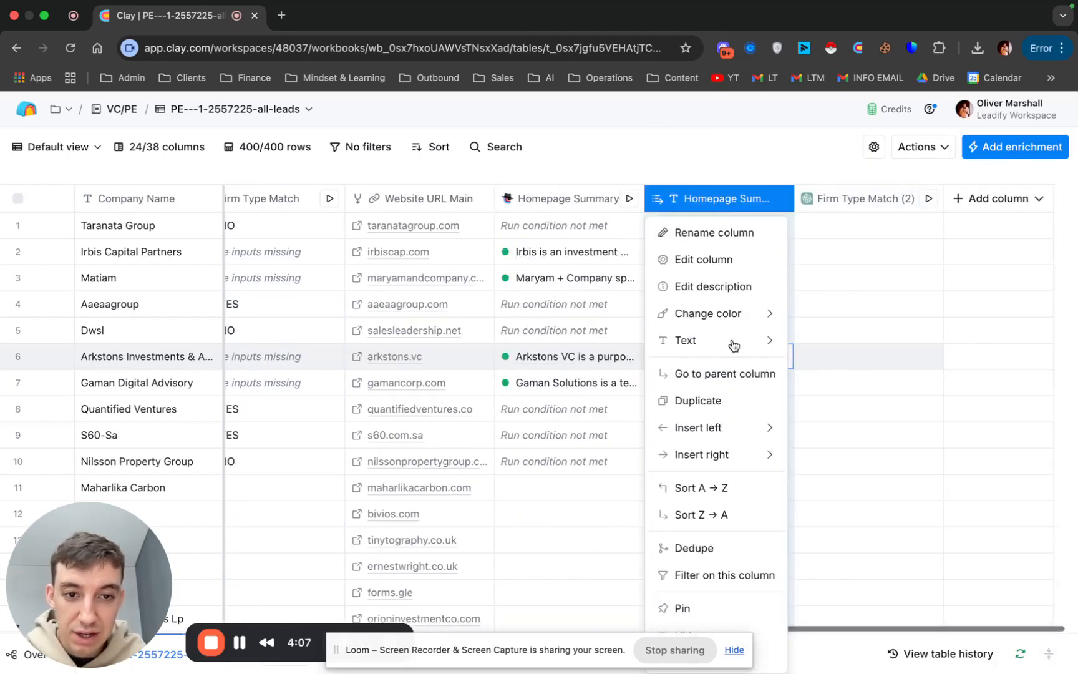
{"action": "left_click", "coordinate": [705, 629]}
{"action": "key", "text": "super+z"}
{"action": "key", "text": "super+shift+z"}
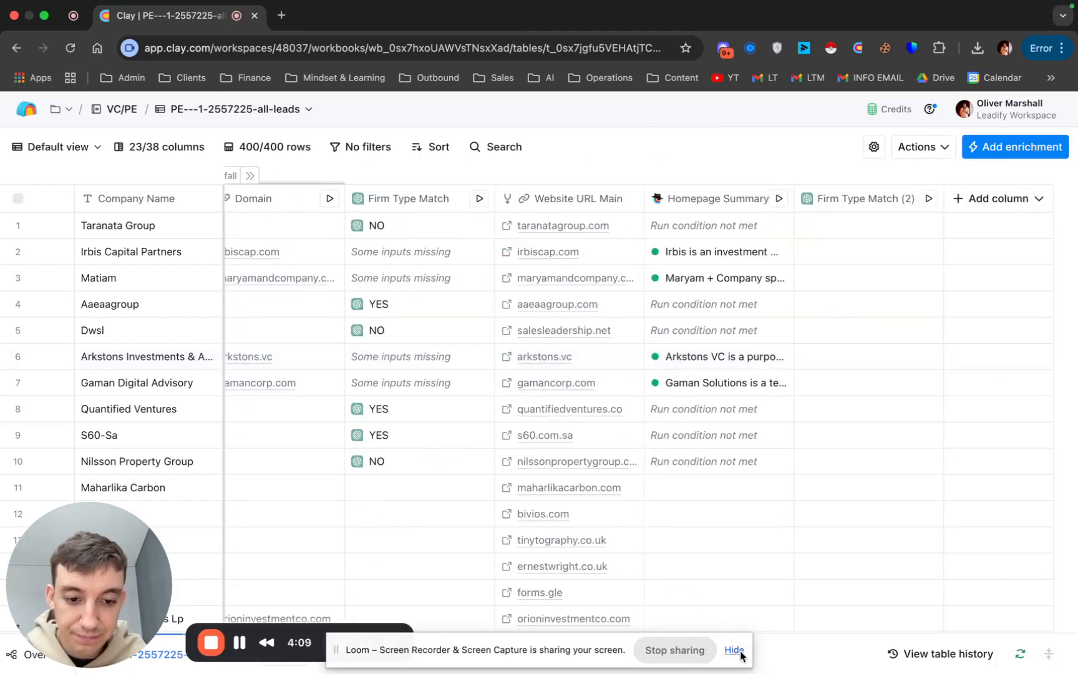
In the Firm Type Match (2) prompt, replace the objective's Company Li Description reference with Homepage Summary Summary.
{"action": "left_click", "coordinate": [867, 199]}
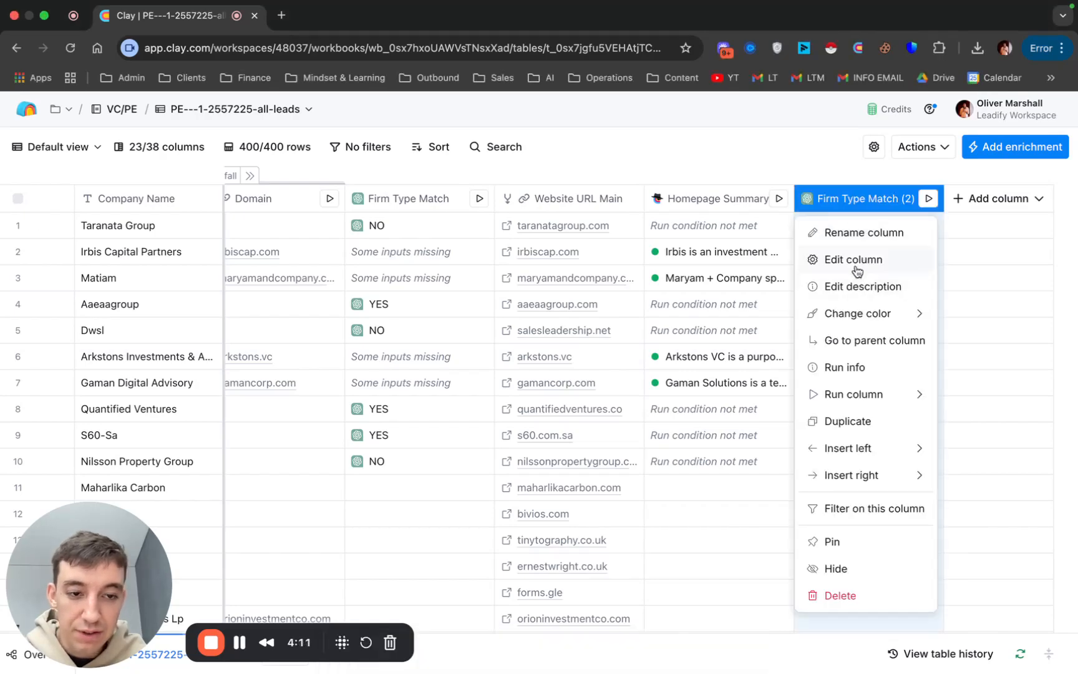
{"action": "left_click", "coordinate": [855, 261]}
{"action": "scroll", "coordinate": [871, 387], "scroll_direction": "down", "scroll_amount": 1}
{"action": "mouse_move", "coordinate": [963, 404]}
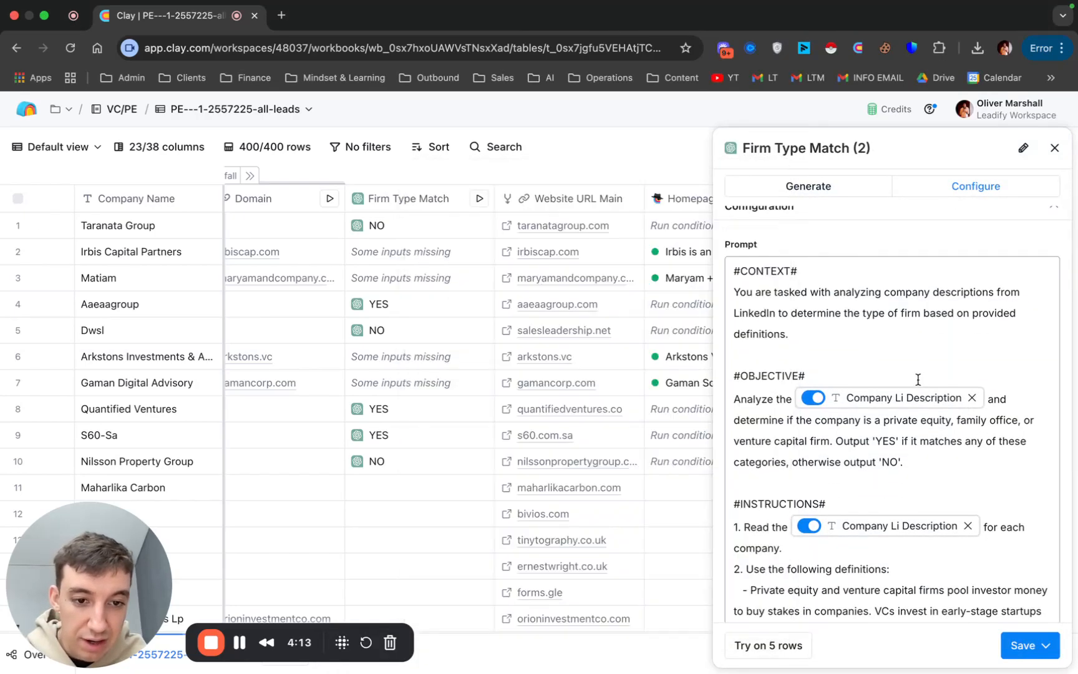
{"action": "left_click", "coordinate": [971, 398]}
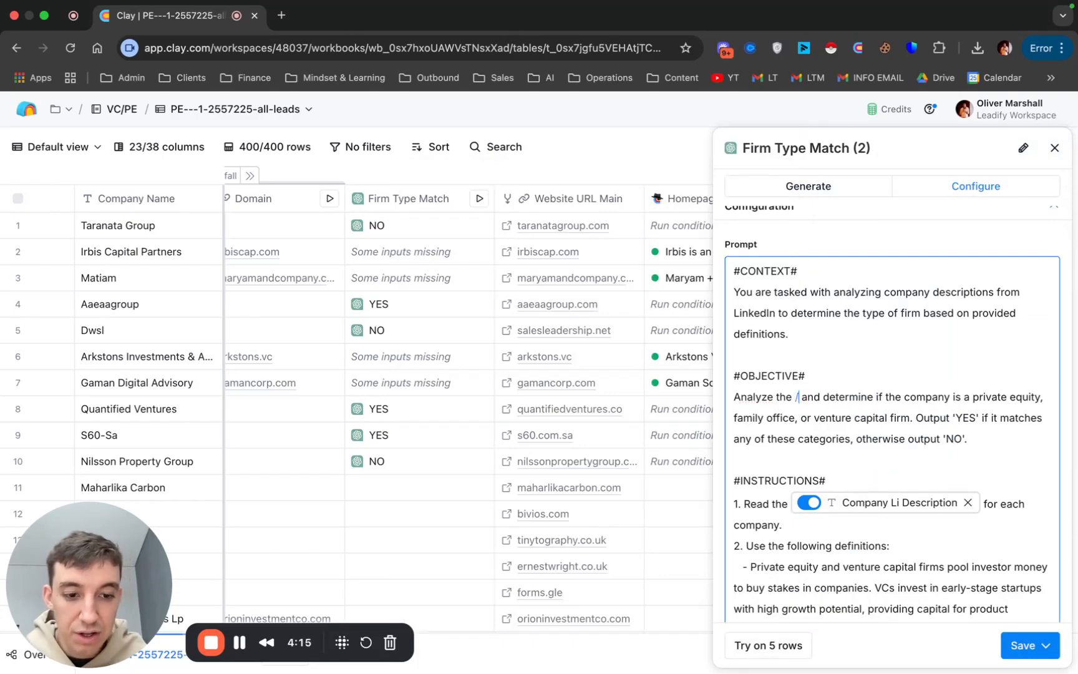
{"action": "type", "text": "/"}
{"action": "scroll", "coordinate": [899, 436], "scroll_direction": "down", "scroll_amount": 8}
{"action": "scroll", "coordinate": [923, 250], "scroll_direction": "up", "scroll_amount": 1}
{"action": "scroll", "coordinate": [927, 223], "scroll_direction": "down", "scroll_amount": 3}
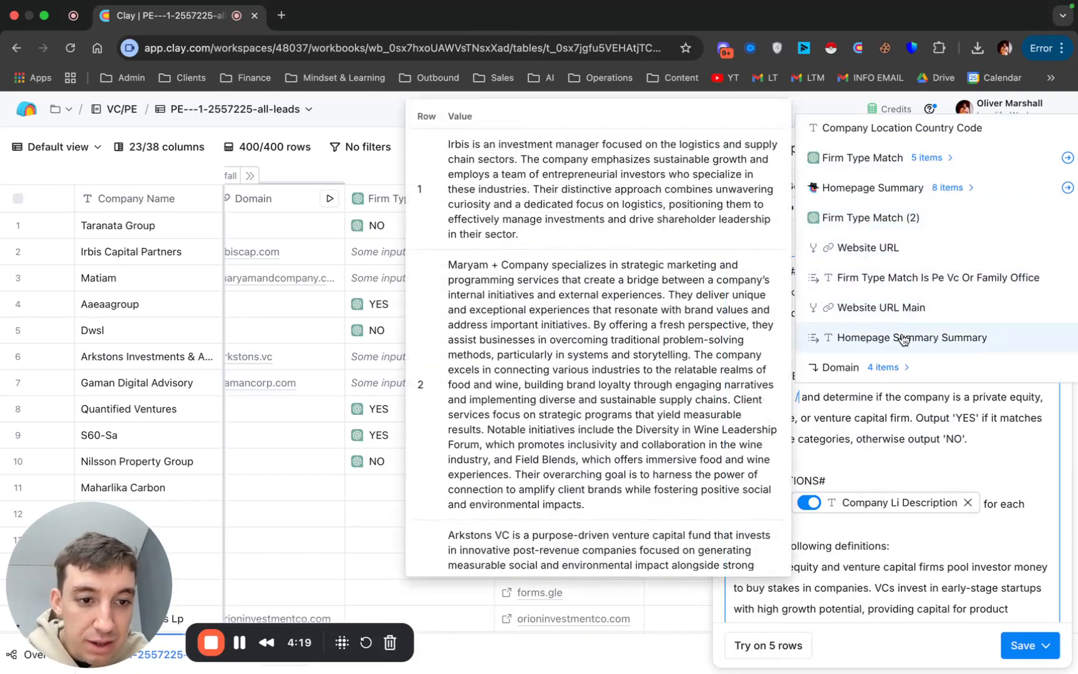
{"action": "left_click", "coordinate": [905, 338]}
Replace the Company Li Description reference in the prompt's instruction 1 with Homepage Summary Summary.
{"action": "mouse_move", "coordinate": [915, 517]}
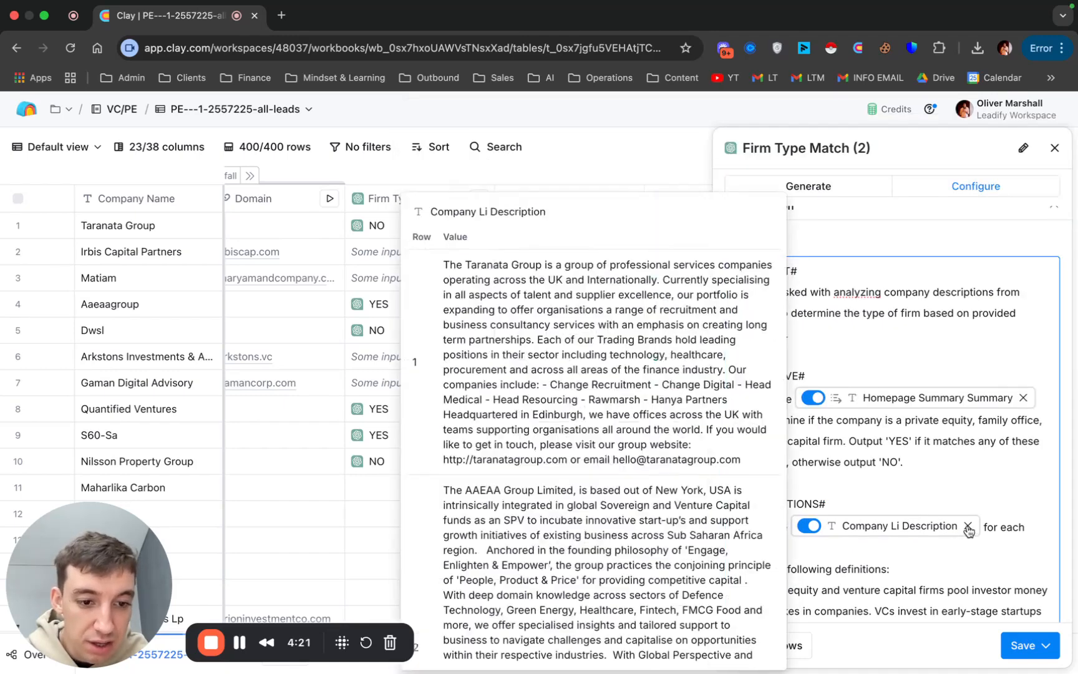
{"action": "left_click", "coordinate": [968, 528]}
{"action": "type", "text": "/"}
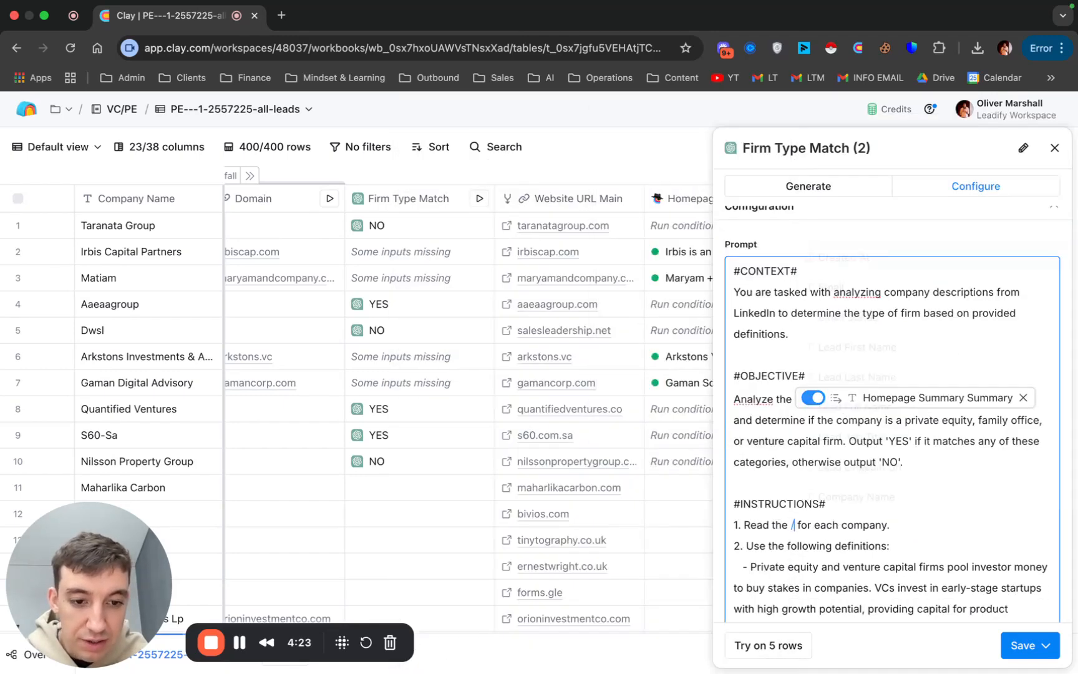
{"action": "scroll", "coordinate": [886, 468], "scroll_direction": "down", "scroll_amount": 5}
{"action": "left_click", "coordinate": [926, 464]}
Swap the Company Li Description reference in instruction 4, "Only use the information in", for Homepage Summary Summary.
{"action": "scroll", "coordinate": [897, 564], "scroll_direction": "down", "scroll_amount": 1}
{"action": "scroll", "coordinate": [898, 564], "scroll_direction": "down", "scroll_amount": 10}
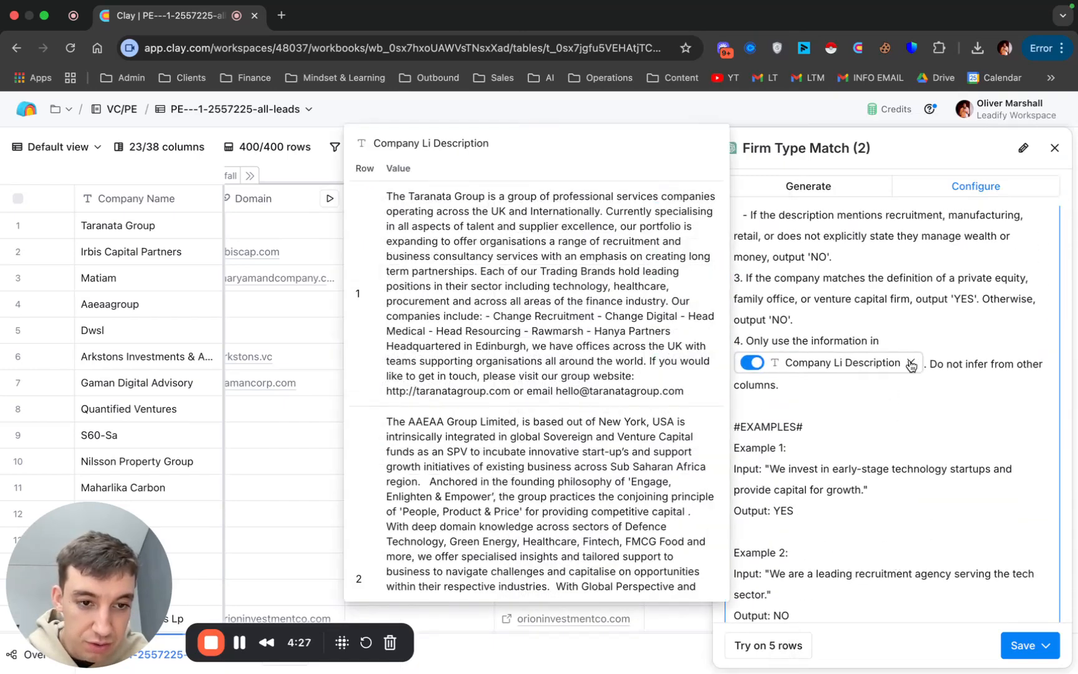
{"action": "left_click", "coordinate": [912, 366]}
{"action": "type", "text": "/"}
{"action": "scroll", "coordinate": [946, 433], "scroll_direction": "down", "scroll_amount": 3}
{"action": "scroll", "coordinate": [811, 507], "scroll_direction": "down", "scroll_amount": 5}
{"action": "left_click", "coordinate": [805, 577]}
Review the Firm Type Match (2) configuration, then save it and run it on 10 rows.
{"action": "scroll", "coordinate": [915, 397], "scroll_direction": "down", "scroll_amount": 10}
{"action": "scroll", "coordinate": [915, 398], "scroll_direction": "up", "scroll_amount": 10}
{"action": "scroll", "coordinate": [915, 398], "scroll_direction": "up", "scroll_amount": 10}
{"action": "scroll", "coordinate": [915, 397], "scroll_direction": "down", "scroll_amount": 15}
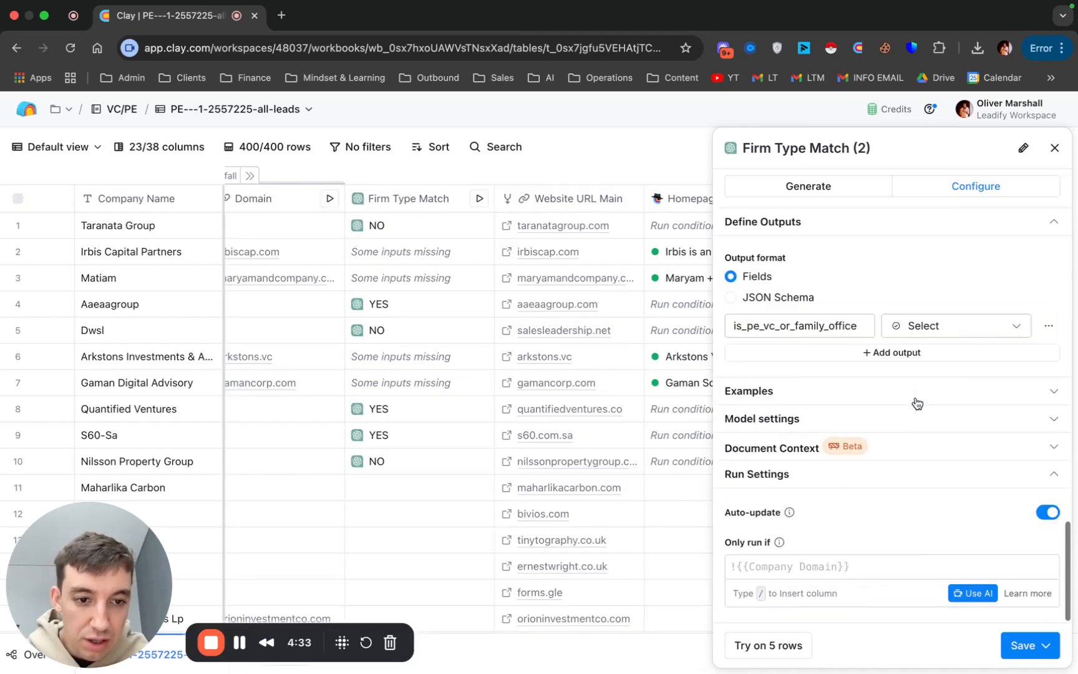
{"action": "left_click", "coordinate": [1030, 644]}
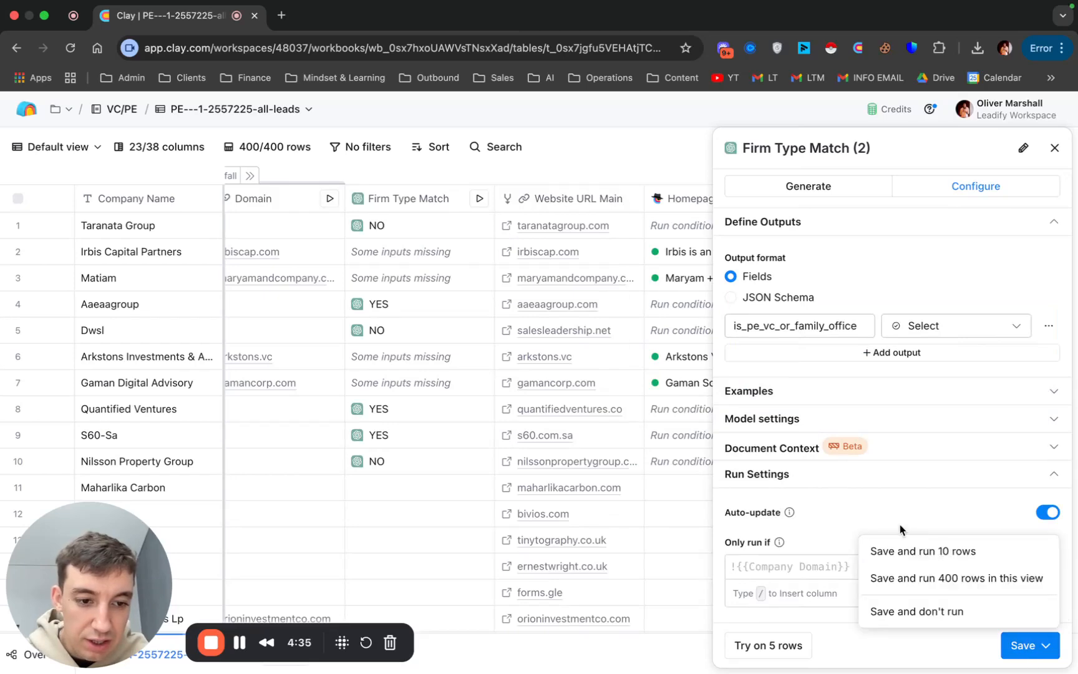
{"action": "left_click", "coordinate": [941, 551]}
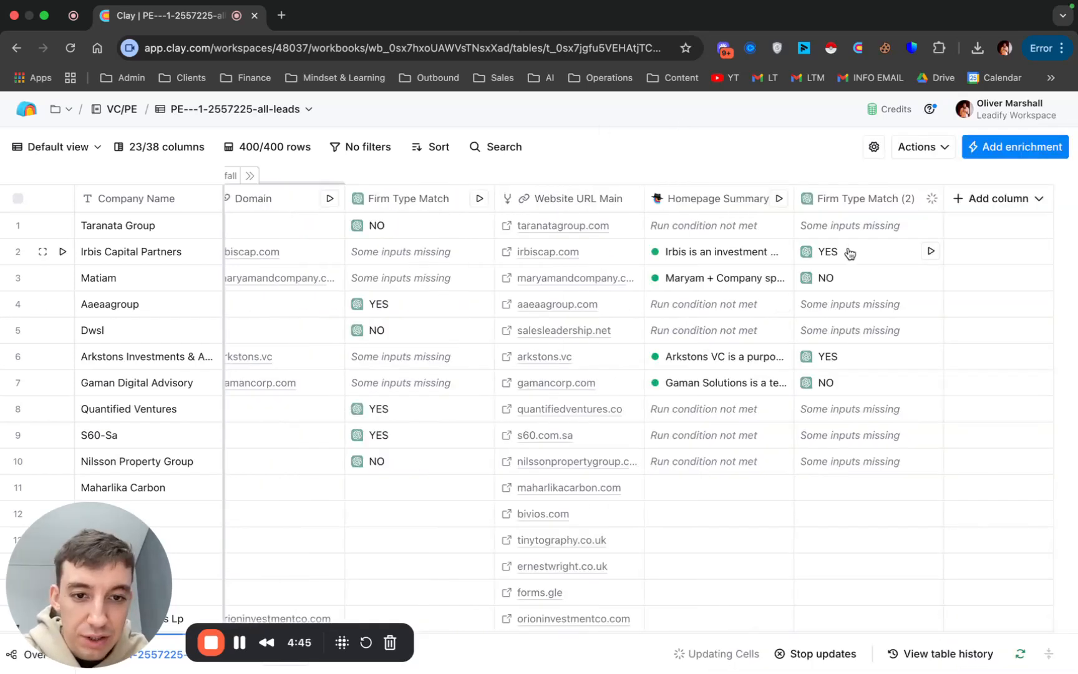
Examine the homepage summary cell details for Irbis Capital Partners, Matiam, Arkstons Investments and Gaman Digital Advisory against their firm type results.
{"action": "left_click", "coordinate": [718, 254]}
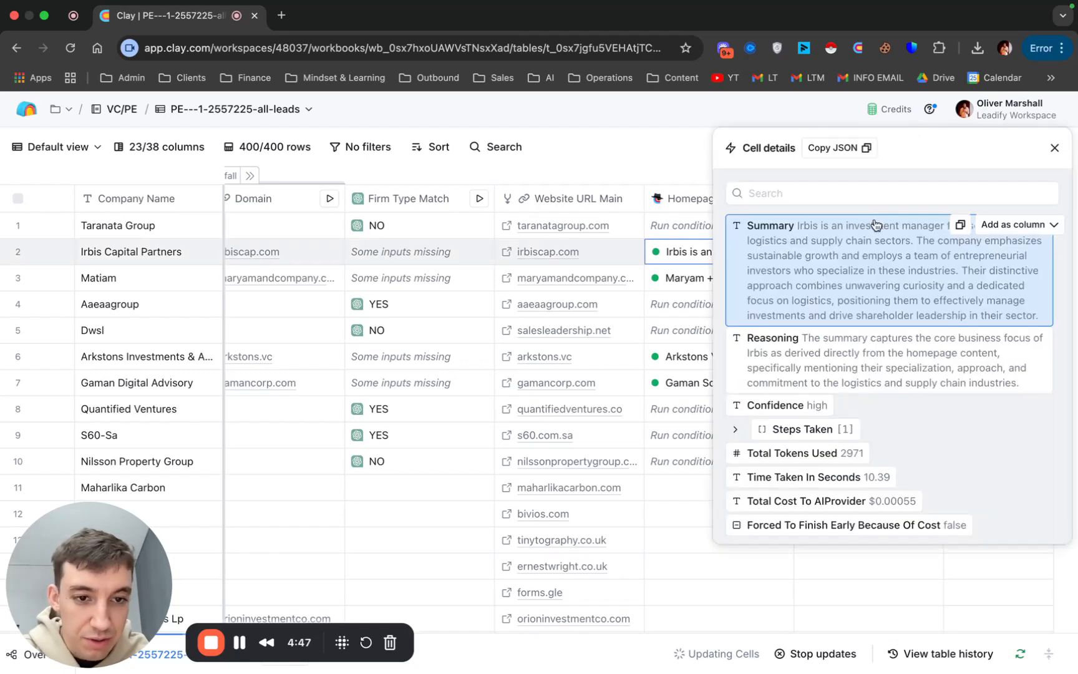
{"action": "mouse_move", "coordinate": [982, 424]}
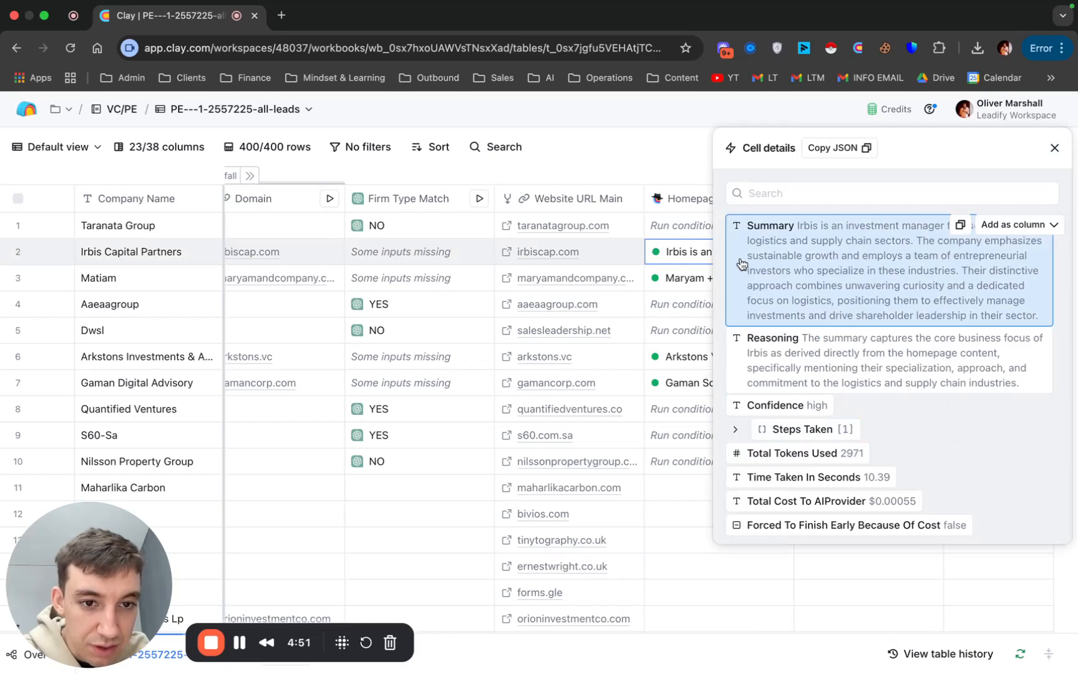
{"action": "left_click", "coordinate": [1054, 148]}
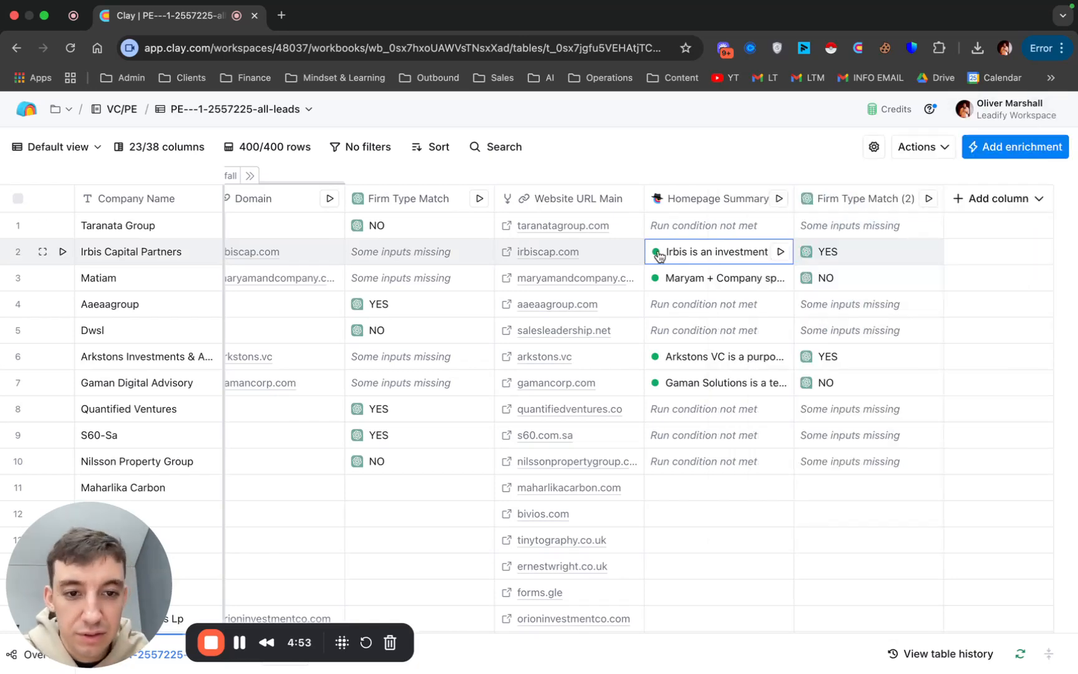
{"action": "left_click", "coordinate": [702, 277]}
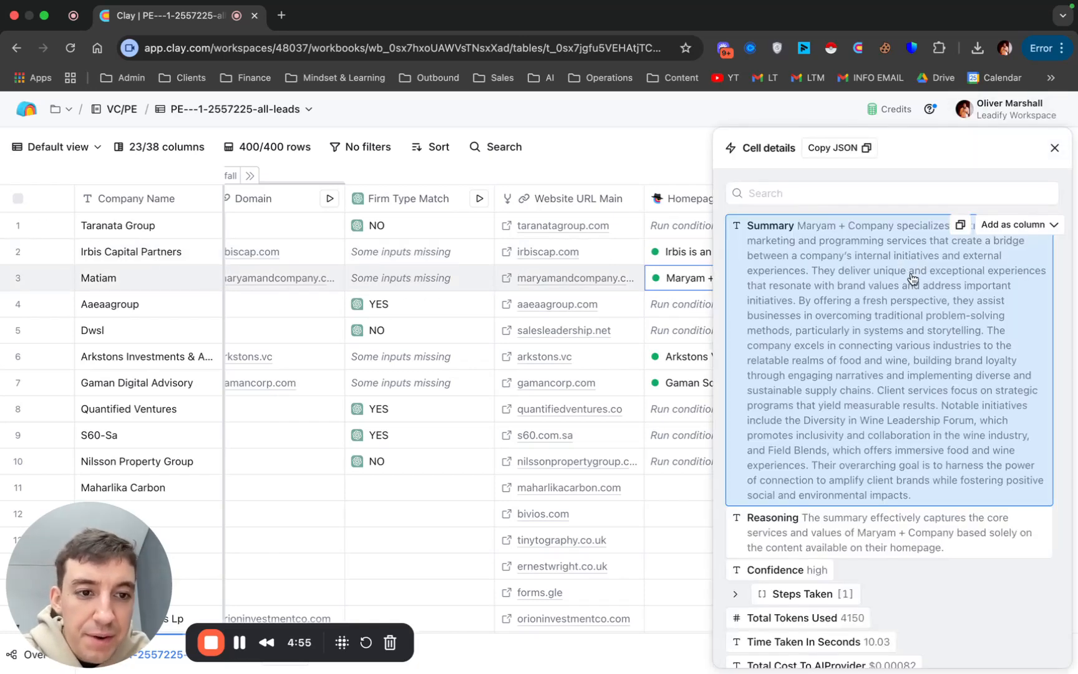
{"action": "left_click", "coordinate": [1055, 148]}
{"action": "left_click", "coordinate": [708, 365]}
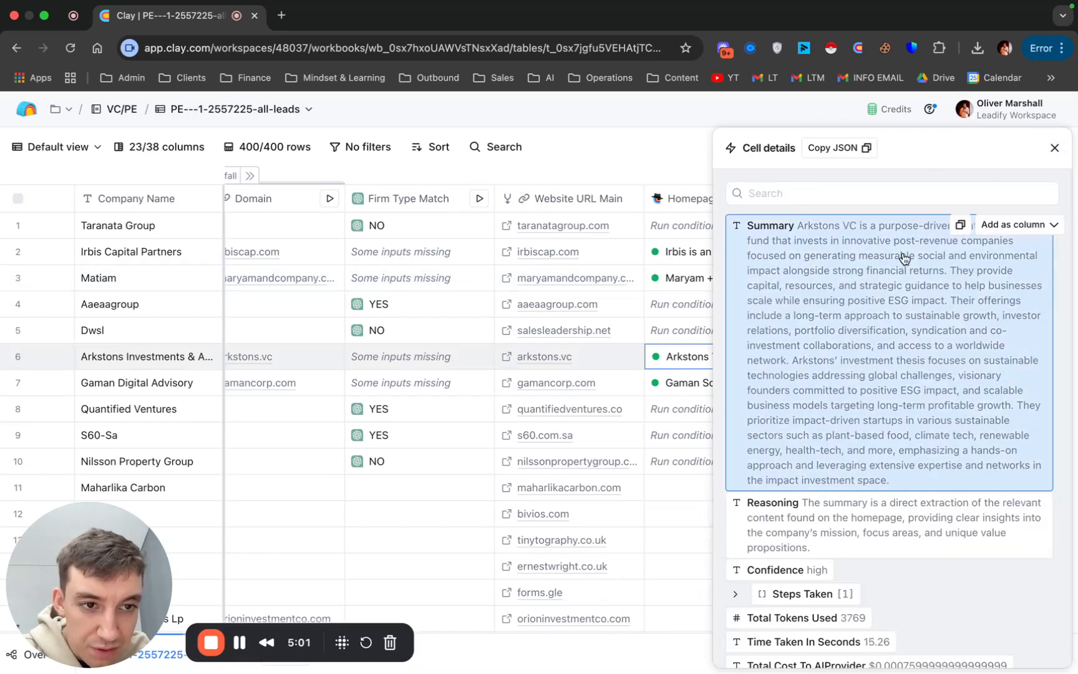
{"action": "left_click", "coordinate": [1054, 148]}
{"action": "left_click", "coordinate": [661, 390]}
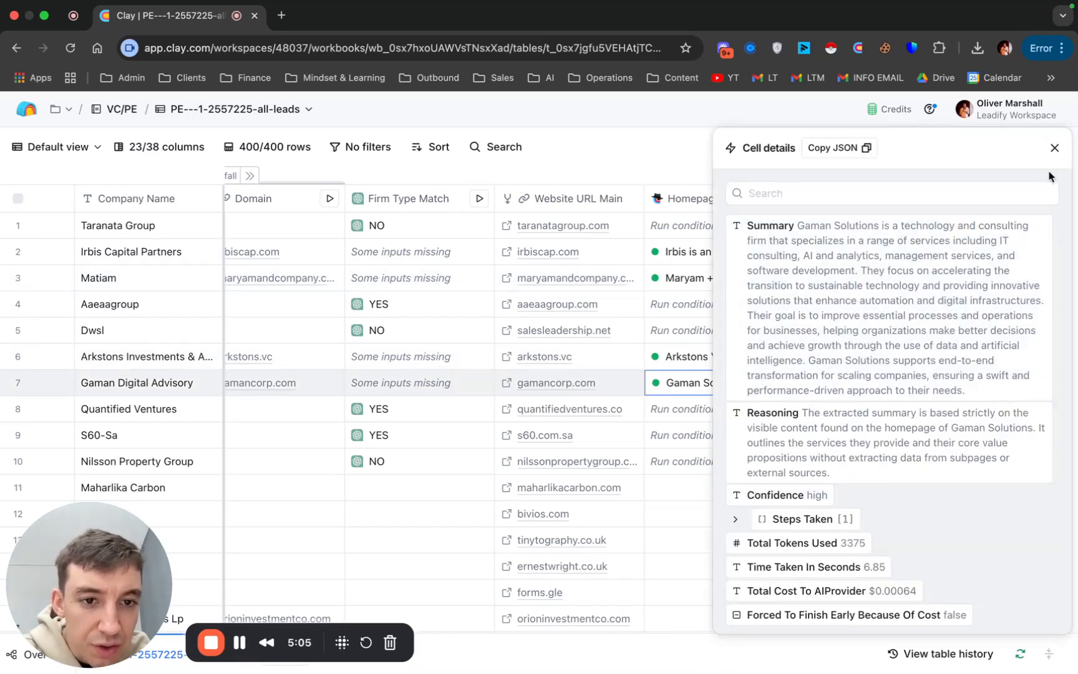
{"action": "left_click", "coordinate": [1055, 148]}
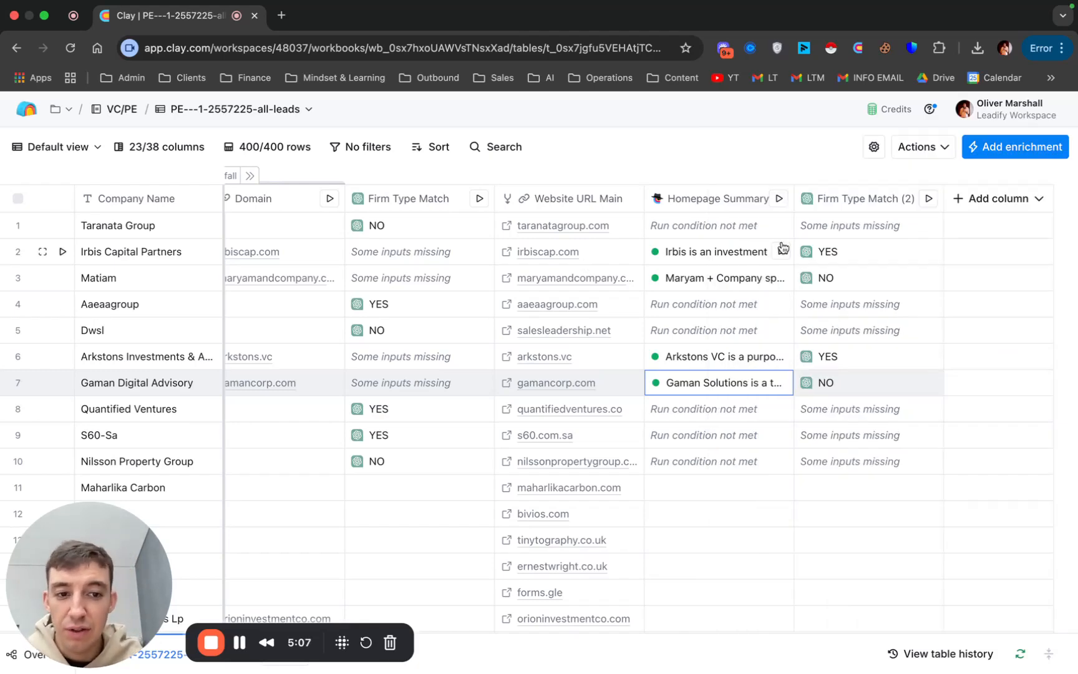
Add a merge column whose first input is is_pe_vc_or_family_office from Firm Type Match.
{"action": "left_click", "coordinate": [972, 206]}
{"action": "left_click", "coordinate": [991, 380]}
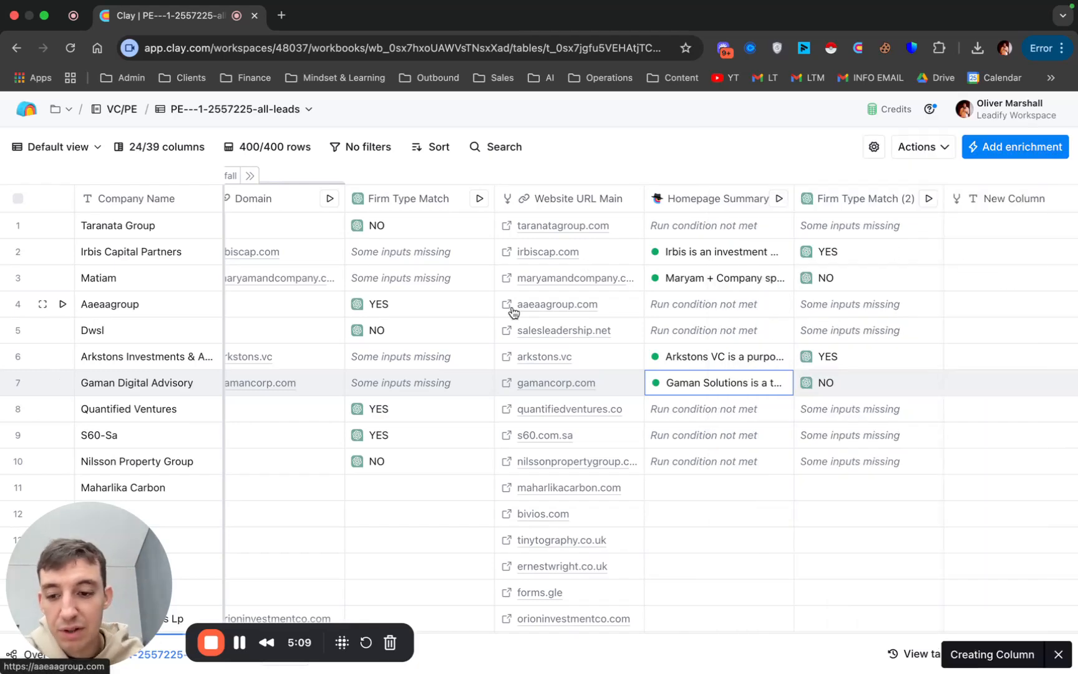
{"action": "left_click", "coordinate": [808, 275]}
{"action": "type", "text": "/"}
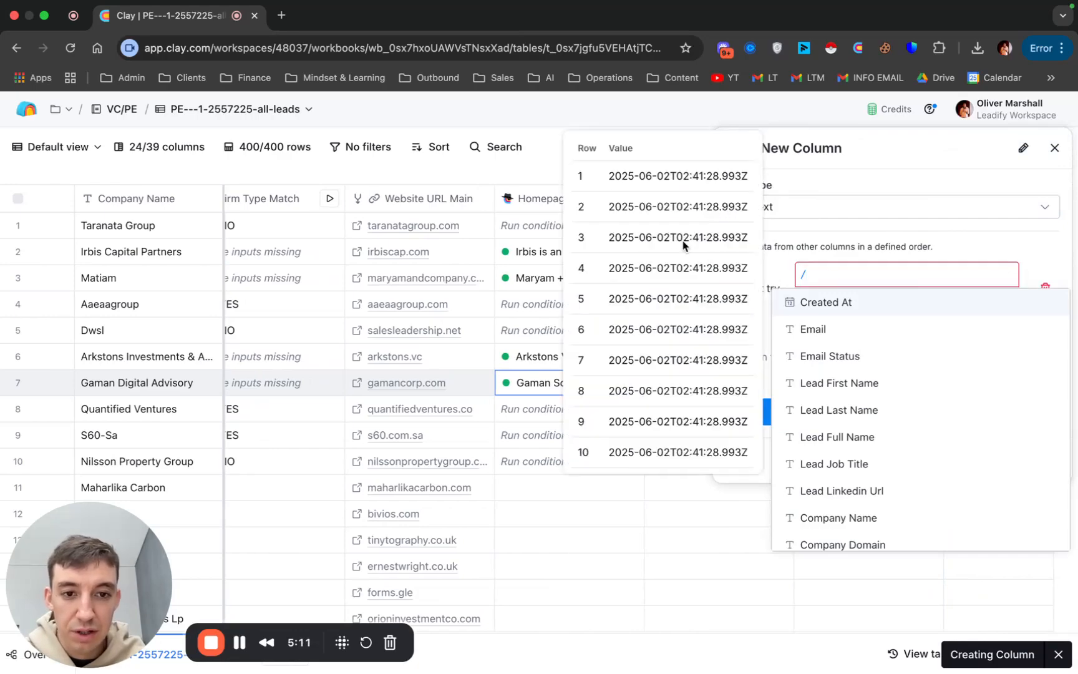
{"action": "scroll", "coordinate": [904, 362], "scroll_direction": "down", "scroll_amount": 5}
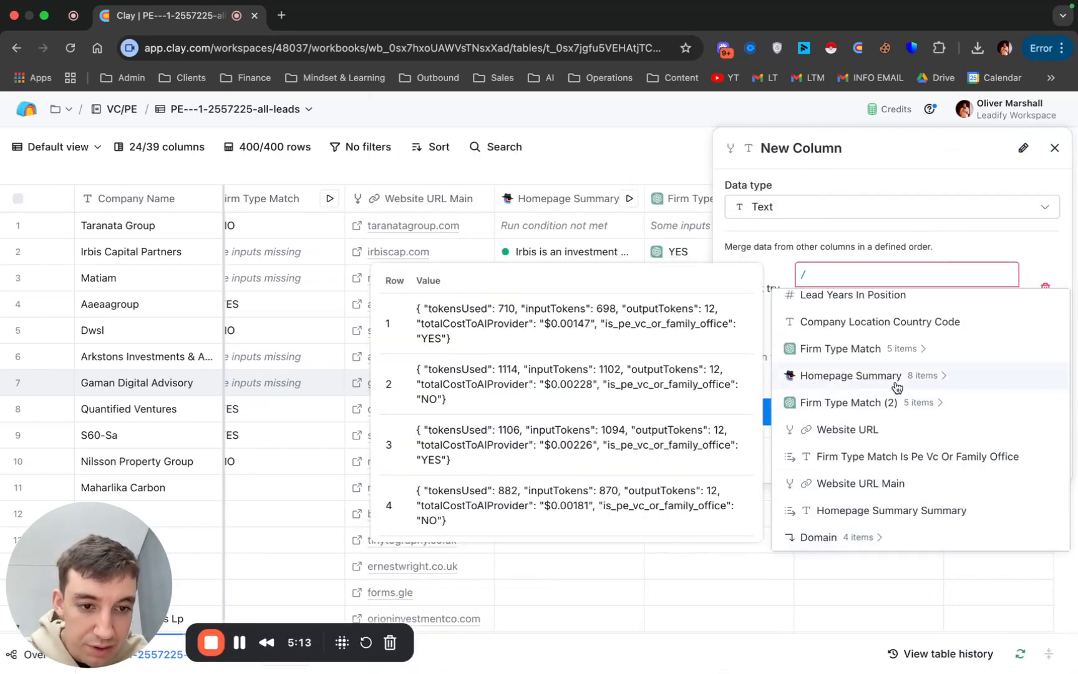
{"action": "left_click", "coordinate": [877, 351]}
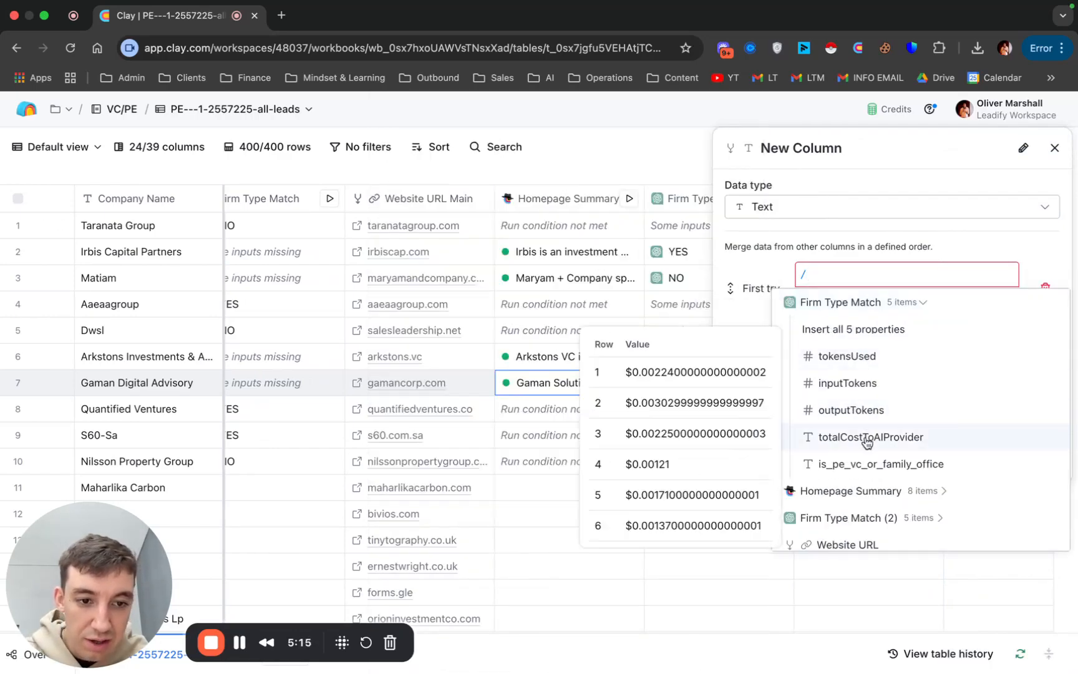
{"action": "left_click", "coordinate": [869, 465]}
Set is_pe_vc_or_family_office from Firm Type Match (2) as the merge column's fallback input and save the column.
{"action": "left_click", "coordinate": [862, 371]}
{"action": "type", "text": "/"}
{"action": "scroll", "coordinate": [899, 500], "scroll_direction": "down", "scroll_amount": 8}
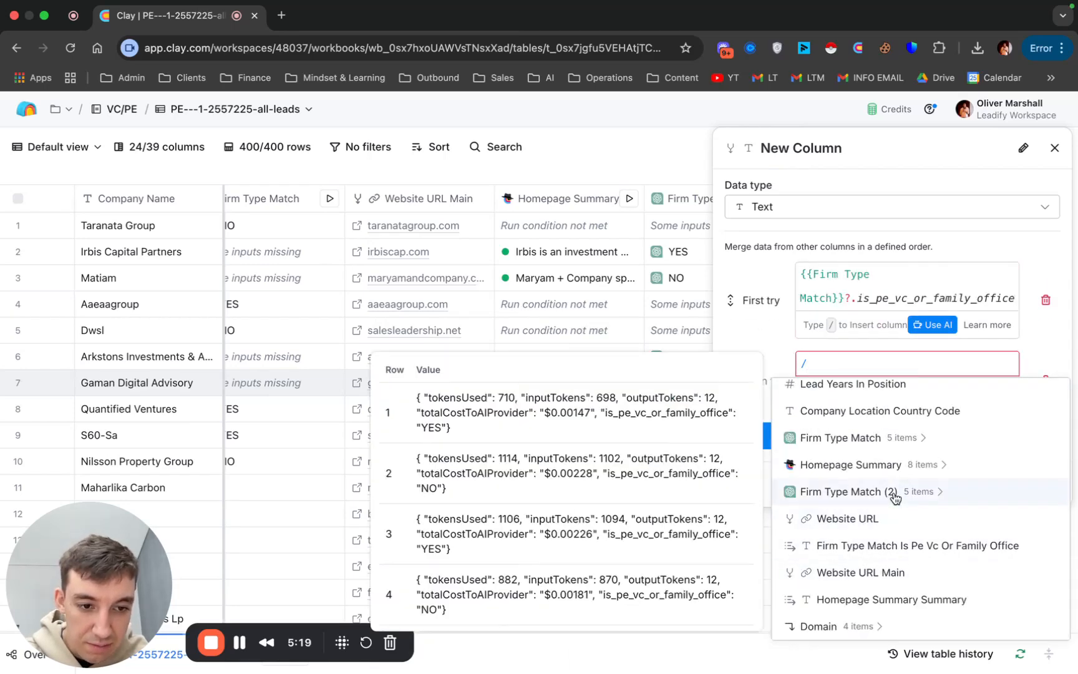
{"action": "left_click", "coordinate": [896, 495]}
{"action": "left_click", "coordinate": [861, 551]}
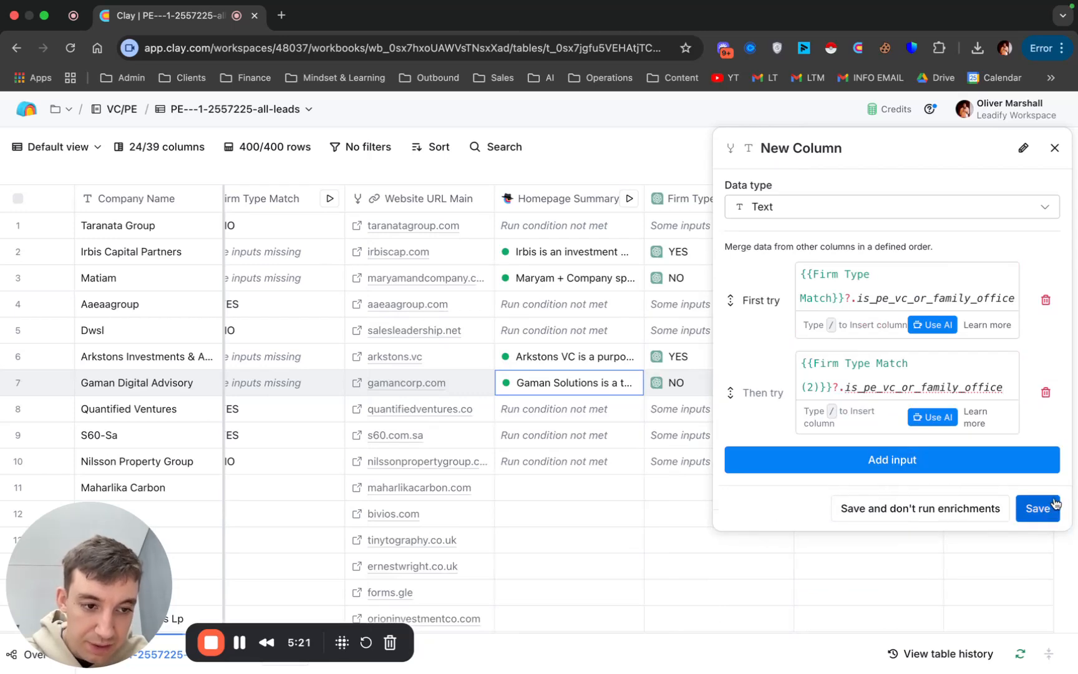
{"action": "left_click", "coordinate": [1053, 500]}
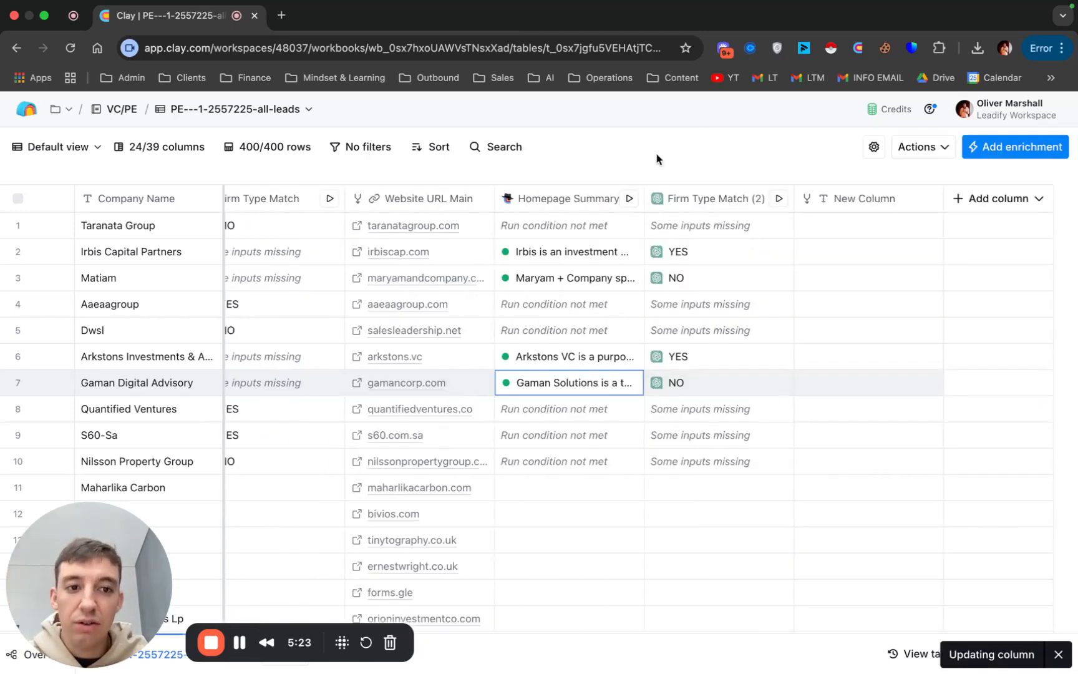
Rename the new merge column as "Fit Check?".
{"action": "left_click", "coordinate": [841, 200]}
{"action": "left_click", "coordinate": [839, 231]}
{"action": "type", "text": "F"}
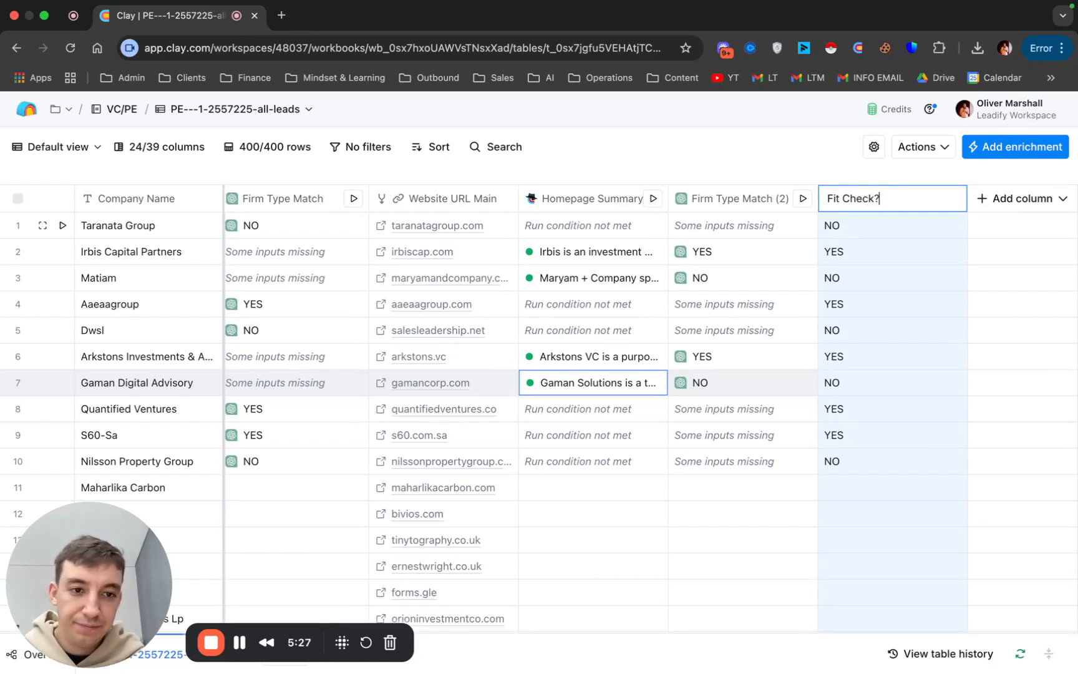
{"action": "key", "text": "Return"}
{"action": "left_click", "coordinate": [858, 223]}
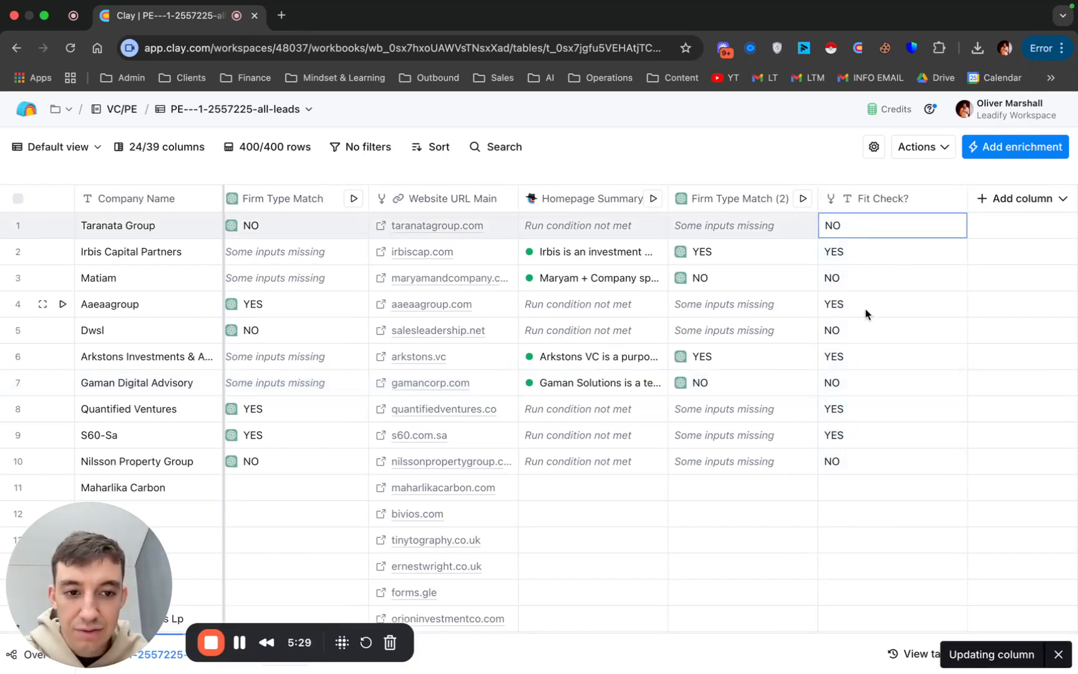
Run the Firm Type Match column on all rows that haven't run or have errors.
{"action": "scroll", "coordinate": [894, 442], "scroll_direction": "right", "scroll_amount": 1}
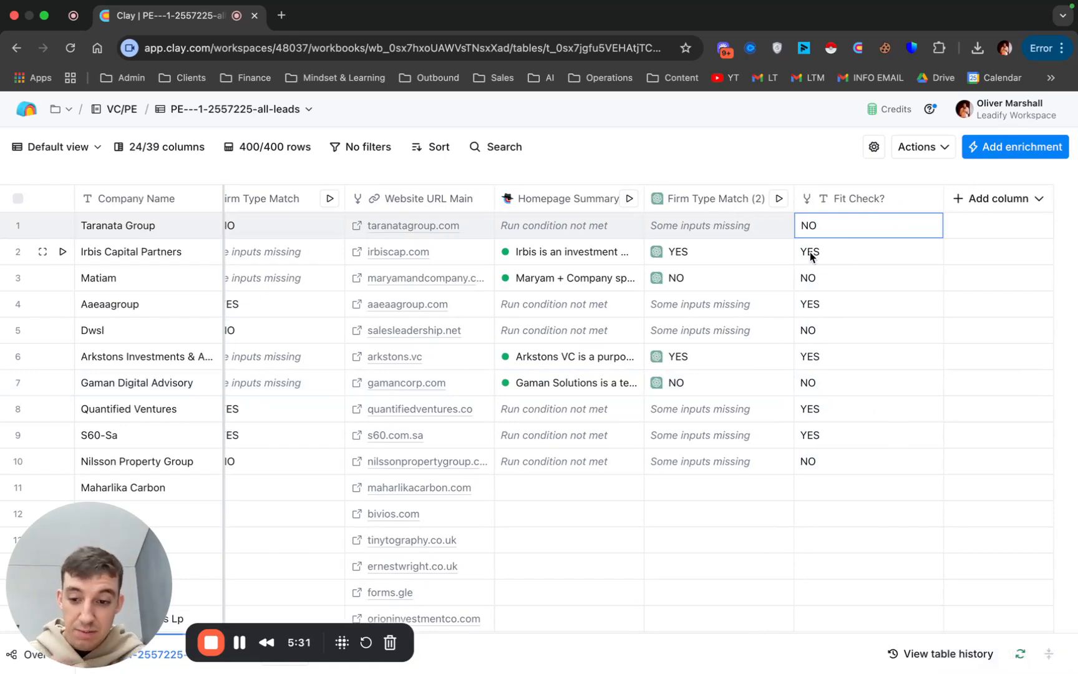
{"action": "scroll", "coordinate": [809, 253], "scroll_direction": "left", "scroll_amount": 10}
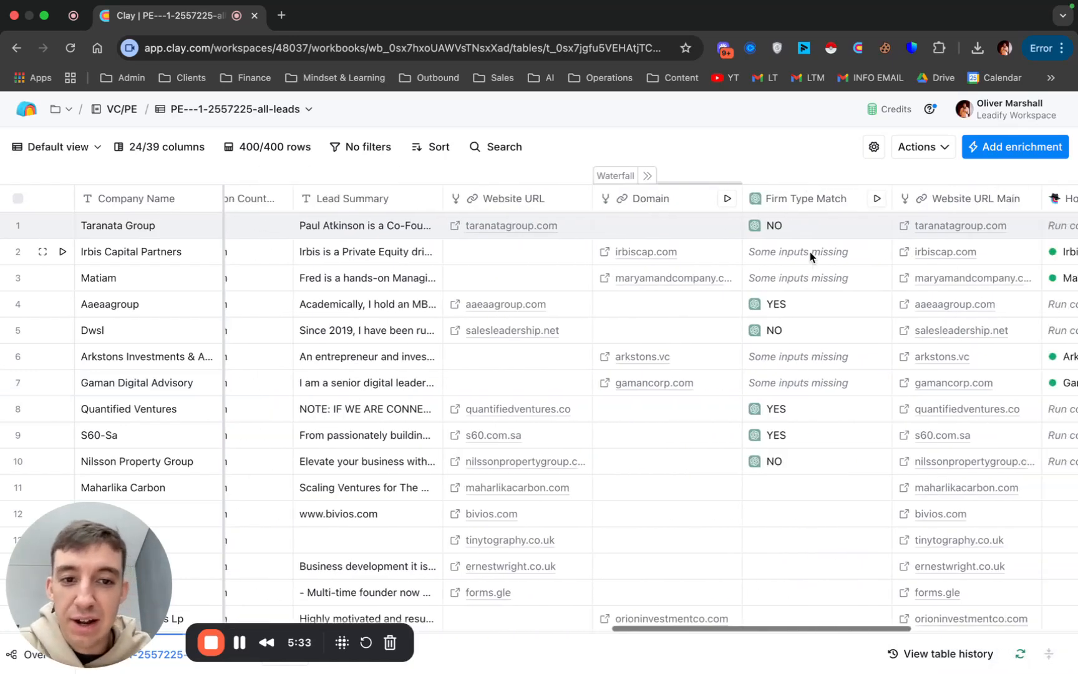
{"action": "left_click", "coordinate": [707, 199]}
{"action": "mouse_move", "coordinate": [548, 462]}
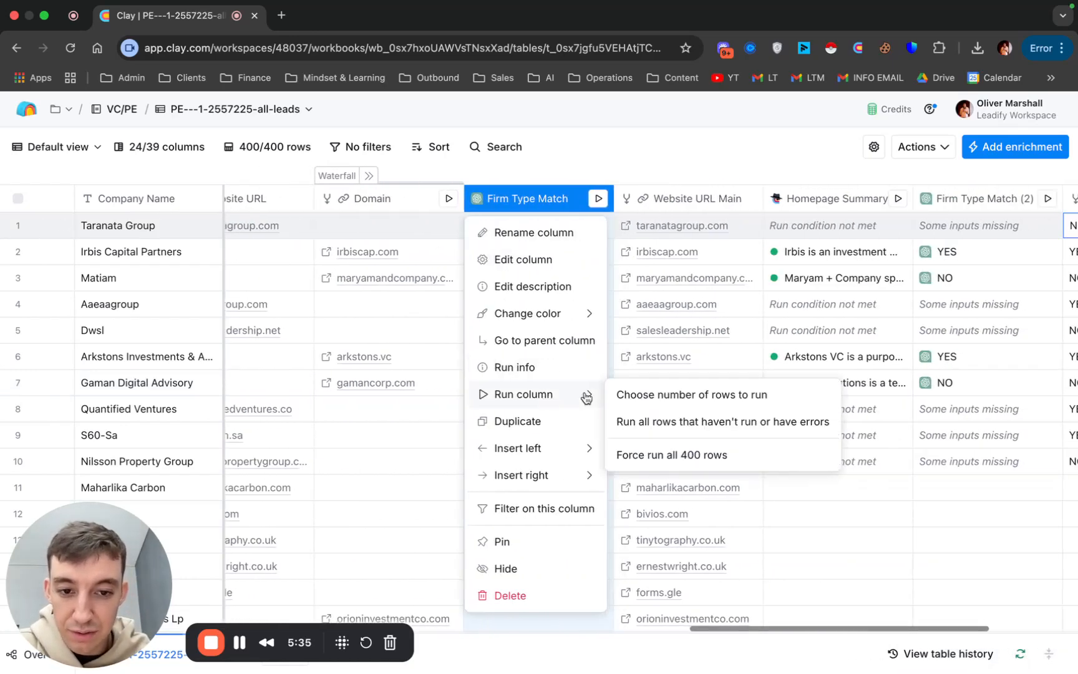
{"action": "left_click", "coordinate": [711, 421]}
Run Homepage Summary and Firm Type Match (2) on all rows that haven't run or have errors.
{"action": "scroll", "coordinate": [717, 206], "scroll_direction": "right", "scroll_amount": 5}
{"action": "left_click", "coordinate": [549, 198]}
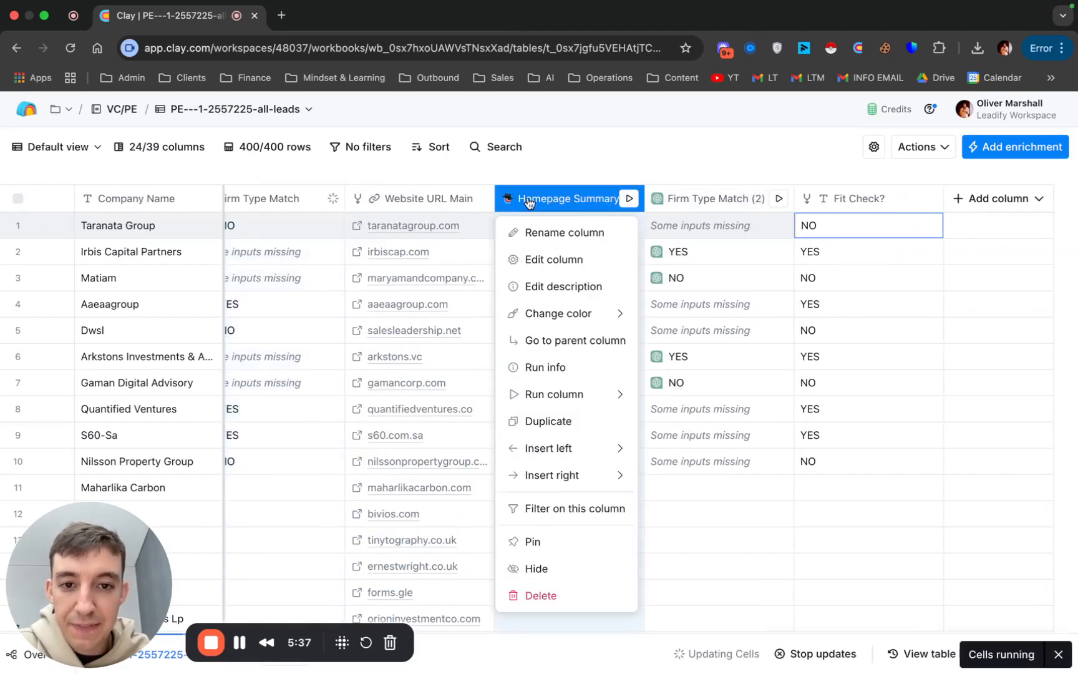
{"action": "mouse_move", "coordinate": [565, 394]}
{"action": "left_click", "coordinate": [707, 421]}
{"action": "left_click", "coordinate": [726, 196]}
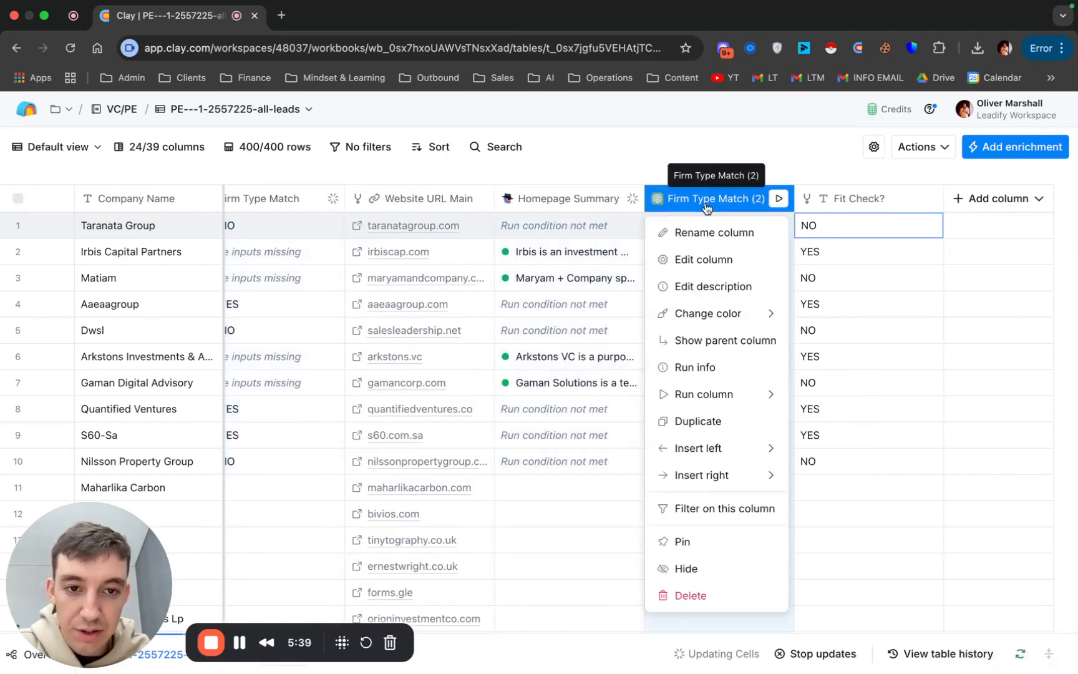
{"action": "mouse_move", "coordinate": [720, 401]}
{"action": "left_click", "coordinate": [859, 421]}
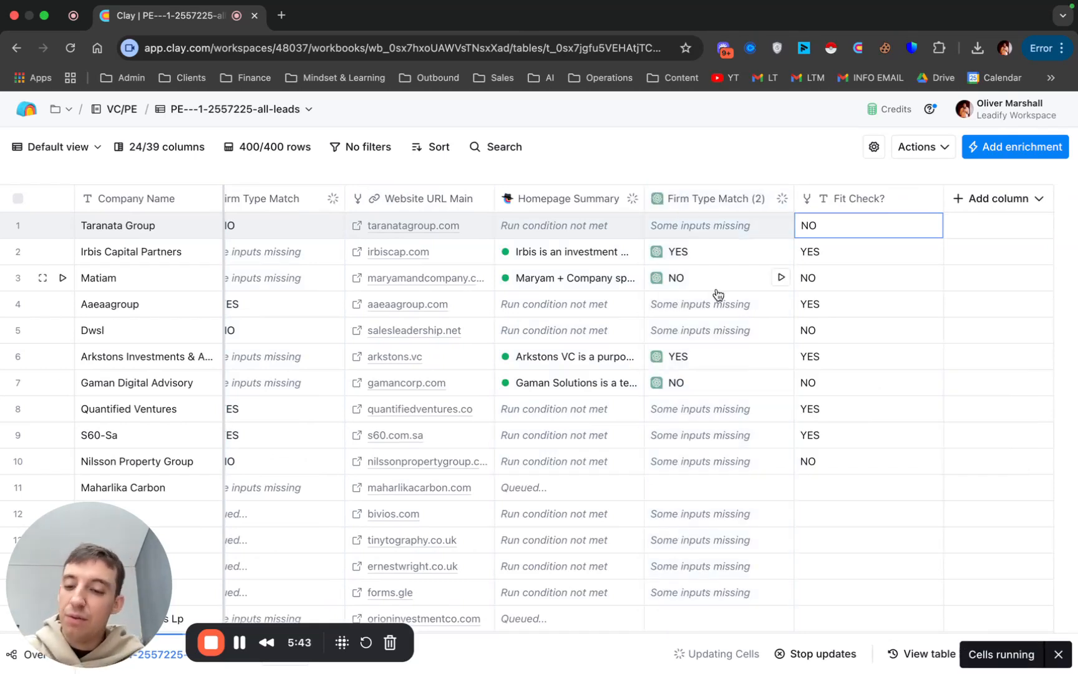
Examine the Fit Check? results as the rows fill in, and the leads' Email and Email Status columns.
{"action": "scroll", "coordinate": [718, 293], "scroll_direction": "left", "scroll_amount": 3}
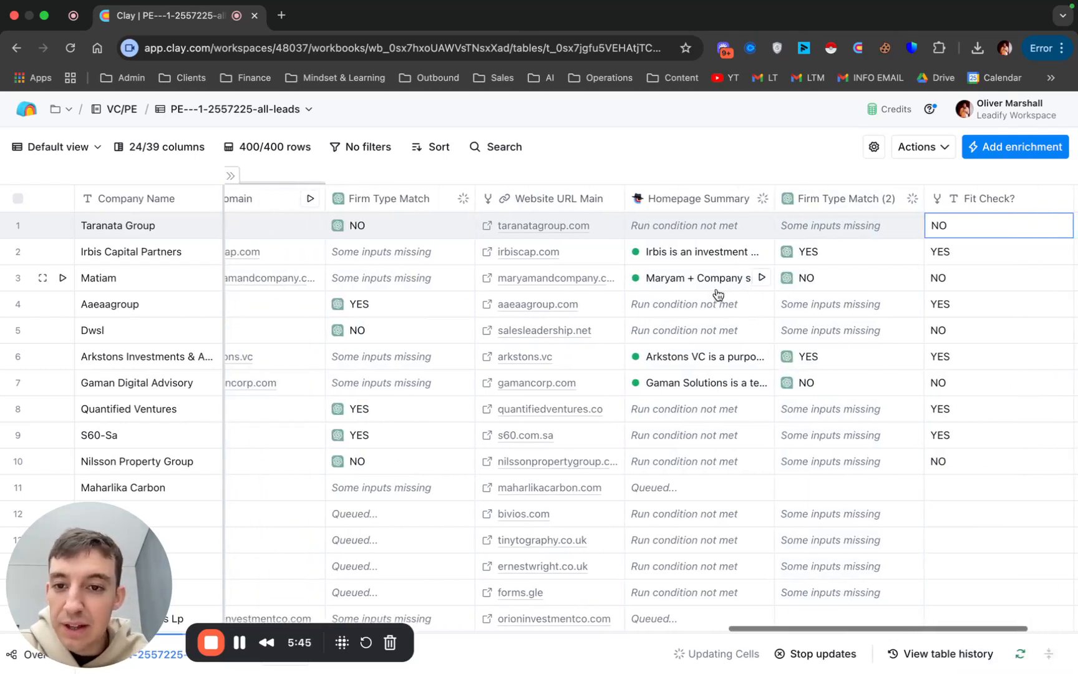
{"action": "scroll", "coordinate": [717, 294], "scroll_direction": "left", "scroll_amount": 1}
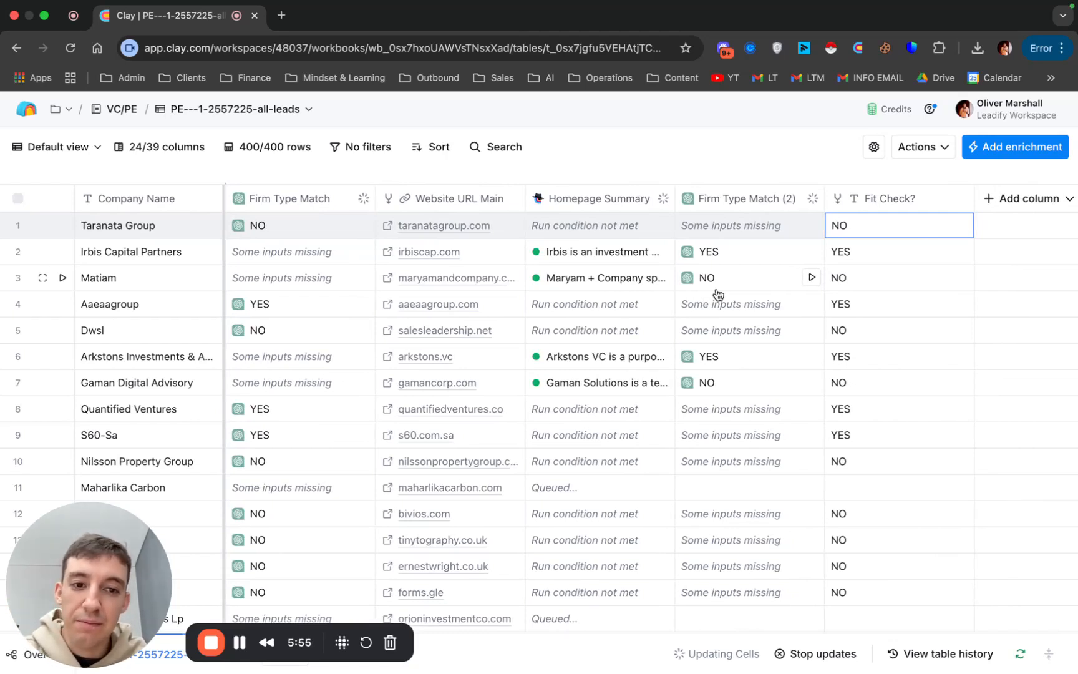
{"action": "scroll", "coordinate": [928, 429], "scroll_direction": "down", "scroll_amount": 3}
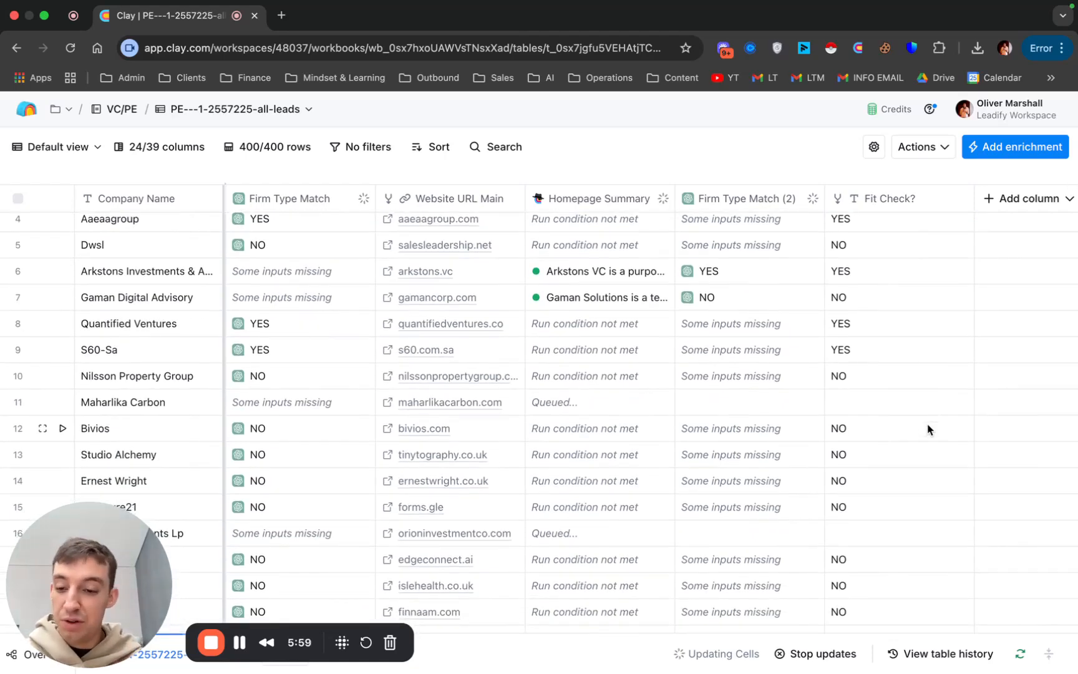
{"action": "scroll", "coordinate": [927, 429], "scroll_direction": "up", "scroll_amount": 3}
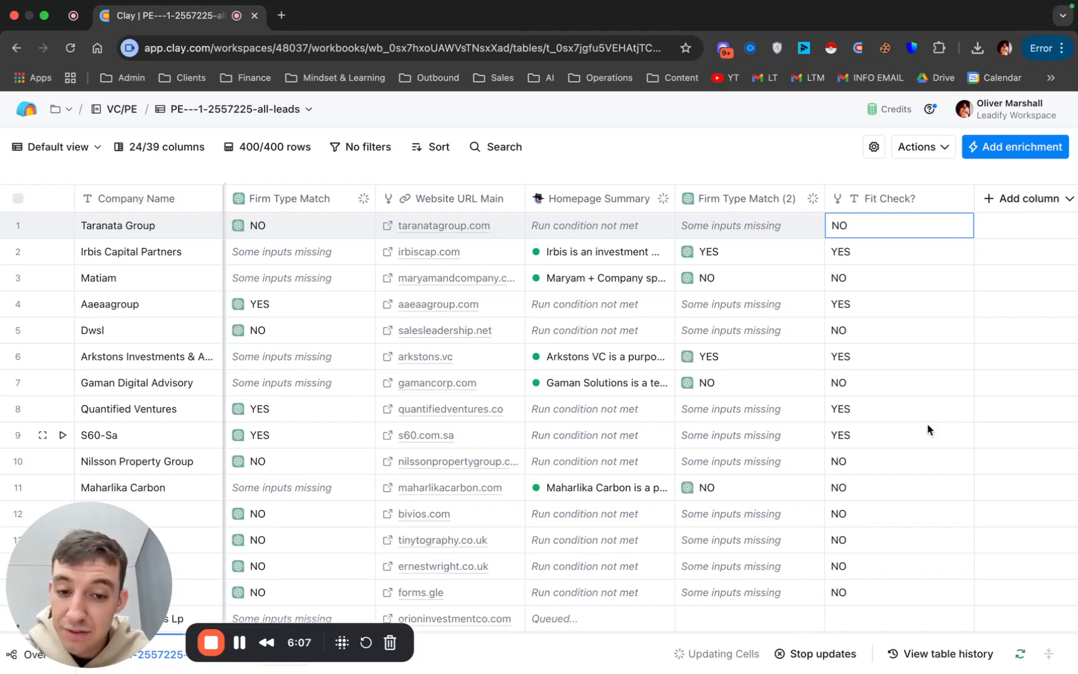
{"action": "left_click", "coordinate": [899, 442]}
{"action": "left_click", "coordinate": [892, 253]}
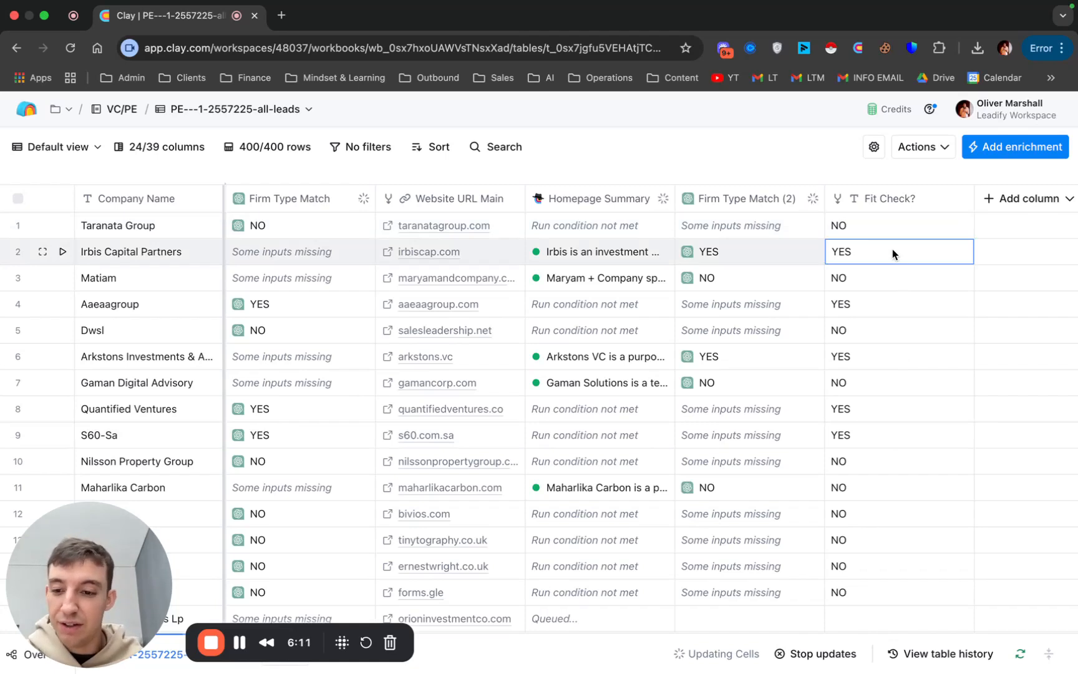
{"action": "left_click", "coordinate": [881, 324]}
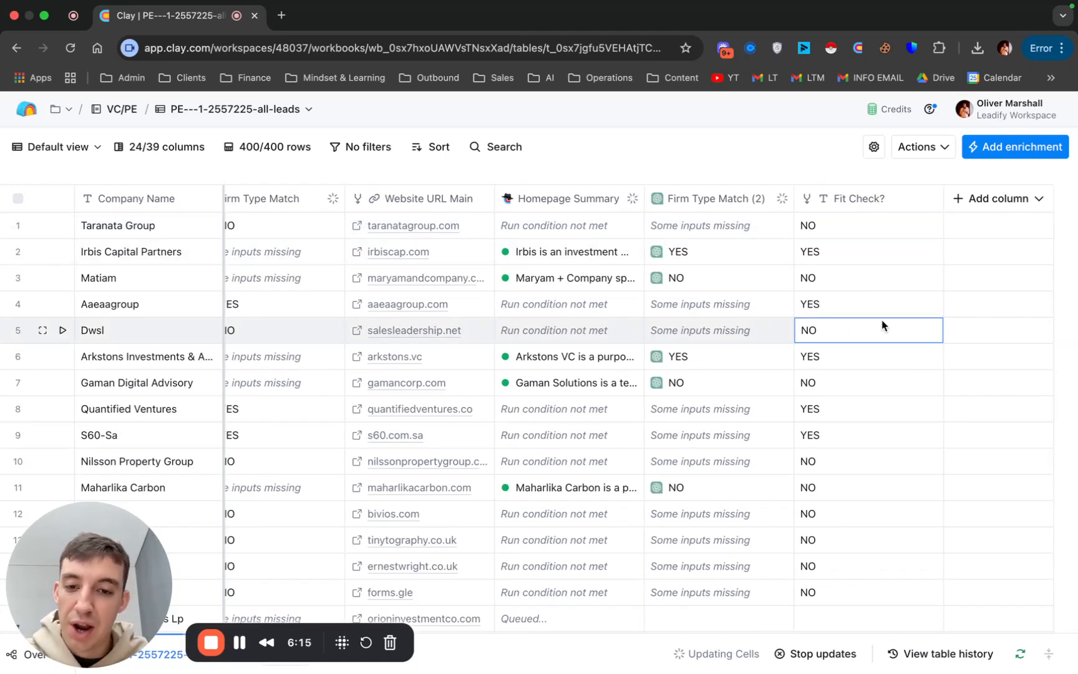
{"action": "scroll", "coordinate": [899, 295], "scroll_direction": "left", "scroll_amount": 15}
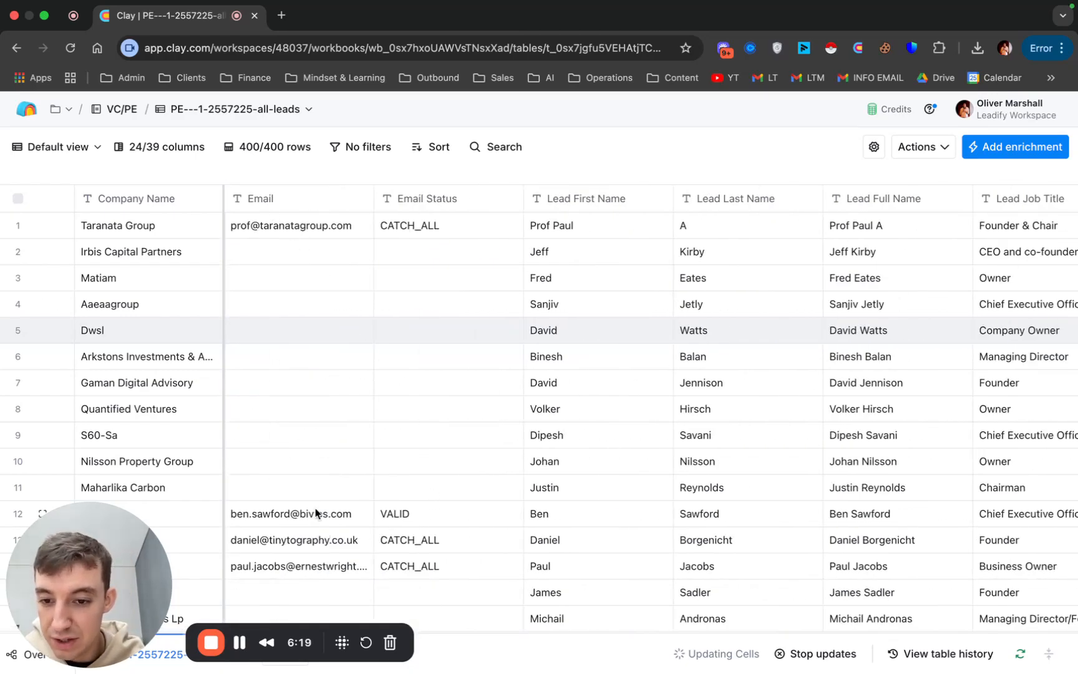
{"action": "scroll", "coordinate": [344, 411], "scroll_direction": "down", "scroll_amount": 5}
{"action": "scroll", "coordinate": [344, 412], "scroll_direction": "up", "scroll_amount": 5}
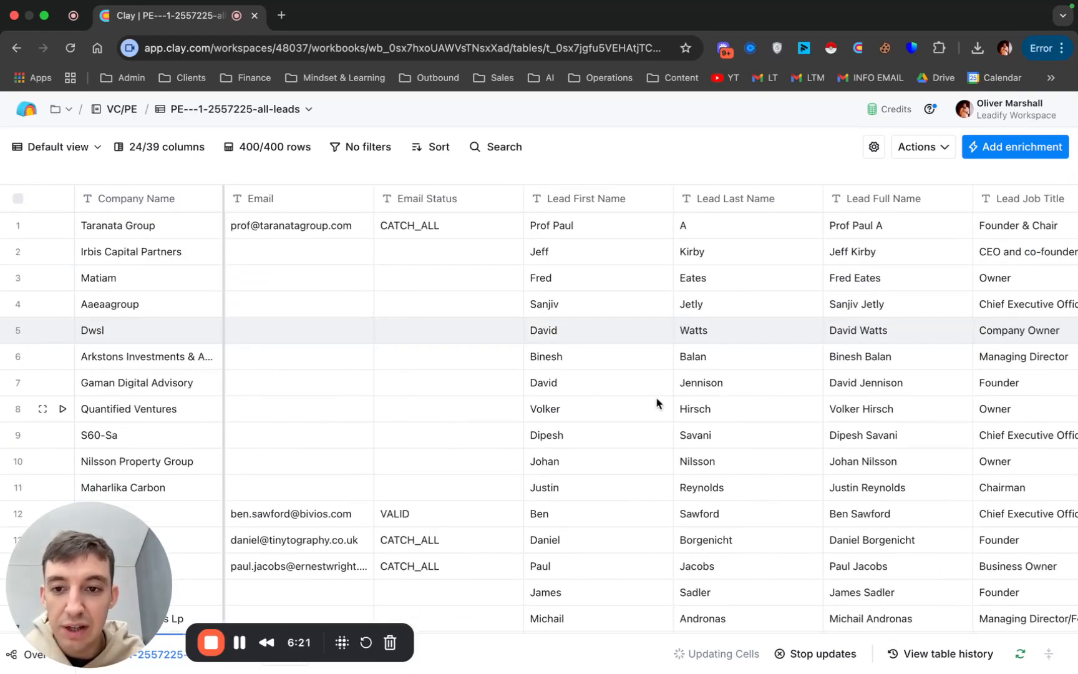
Search the enrichments for "findy" and add Findymail's Find Work Email, which uses full name and company domain.
{"action": "scroll", "coordinate": [656, 403], "scroll_direction": "right", "scroll_amount": 15}
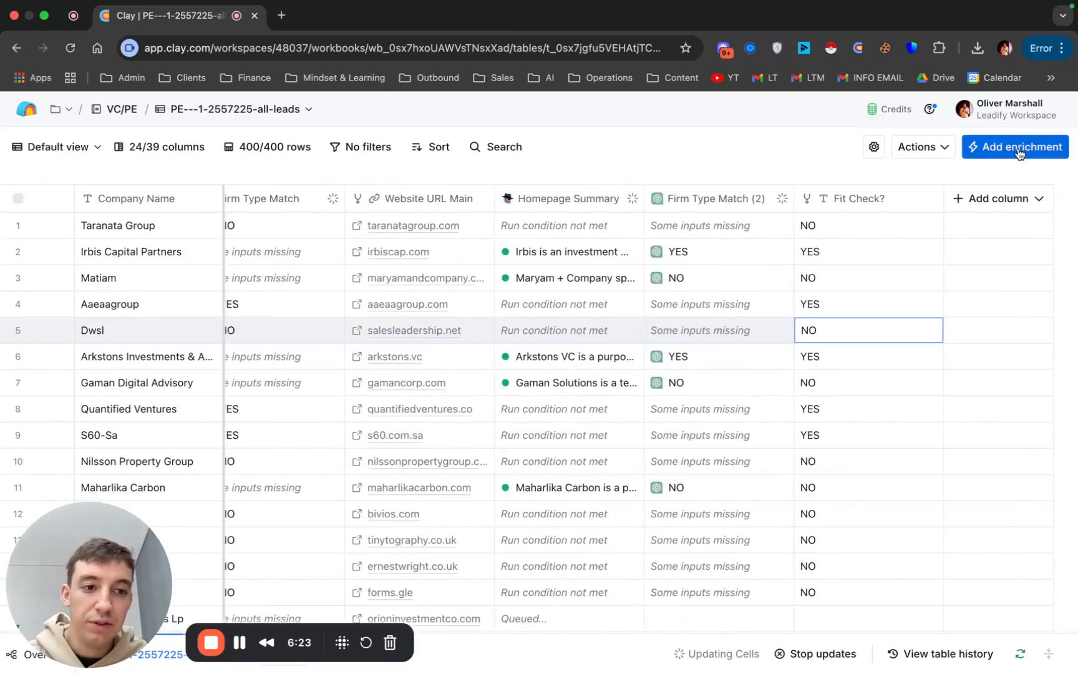
{"action": "left_click", "coordinate": [1019, 154]}
{"action": "type", "text": "find"}
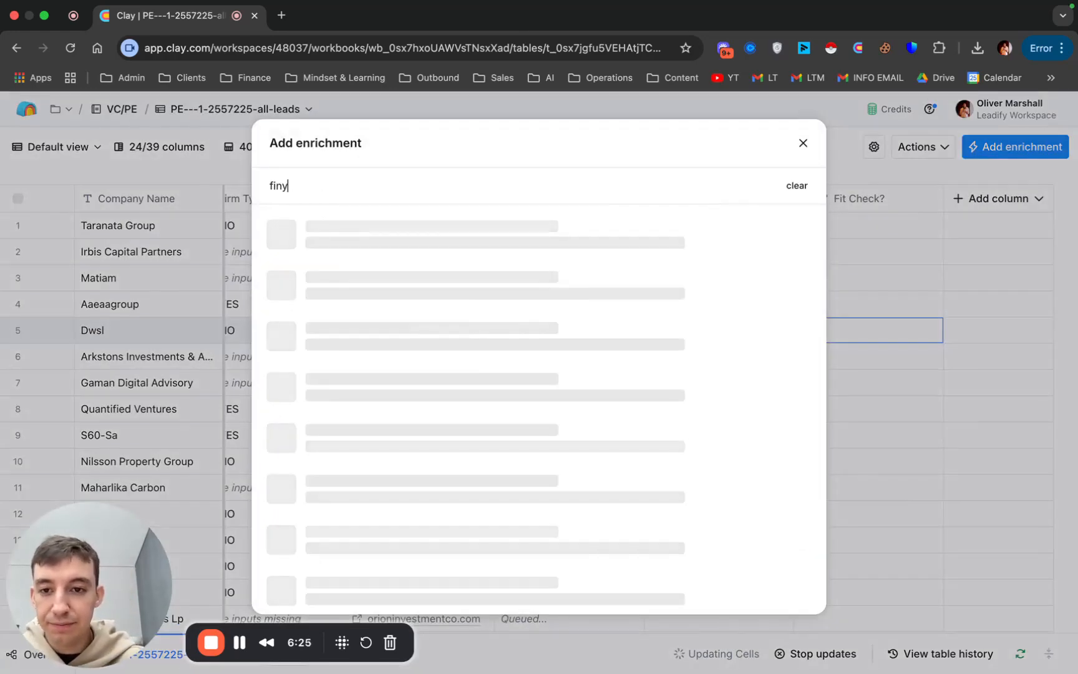
{"action": "type", "text": "y"}
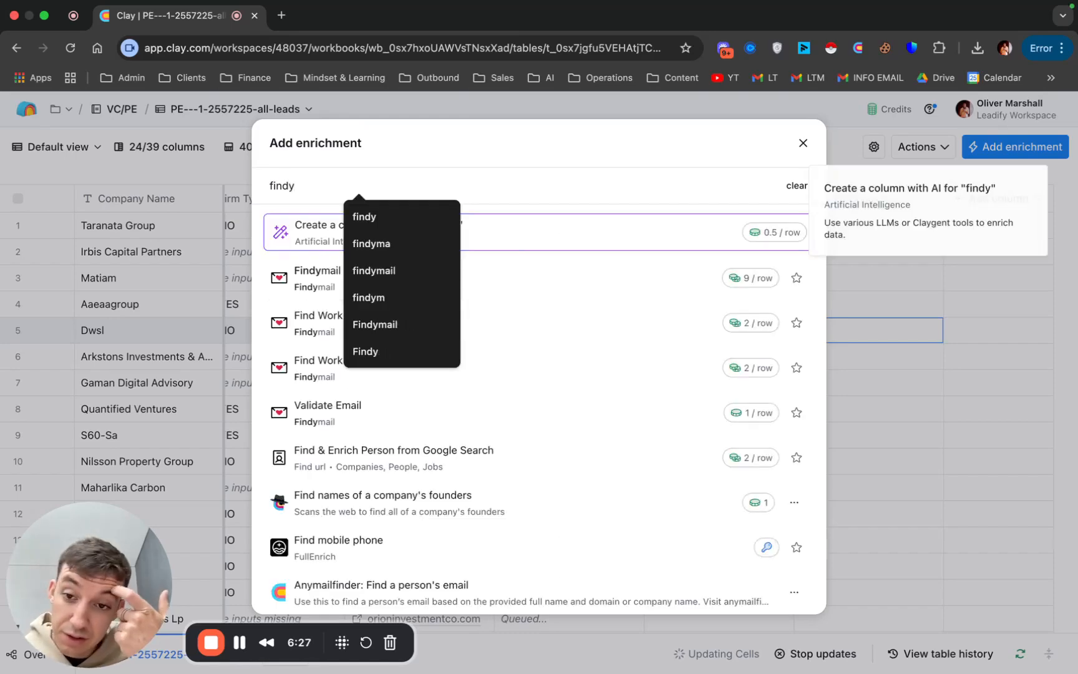
{"action": "left_click", "coordinate": [318, 328]}
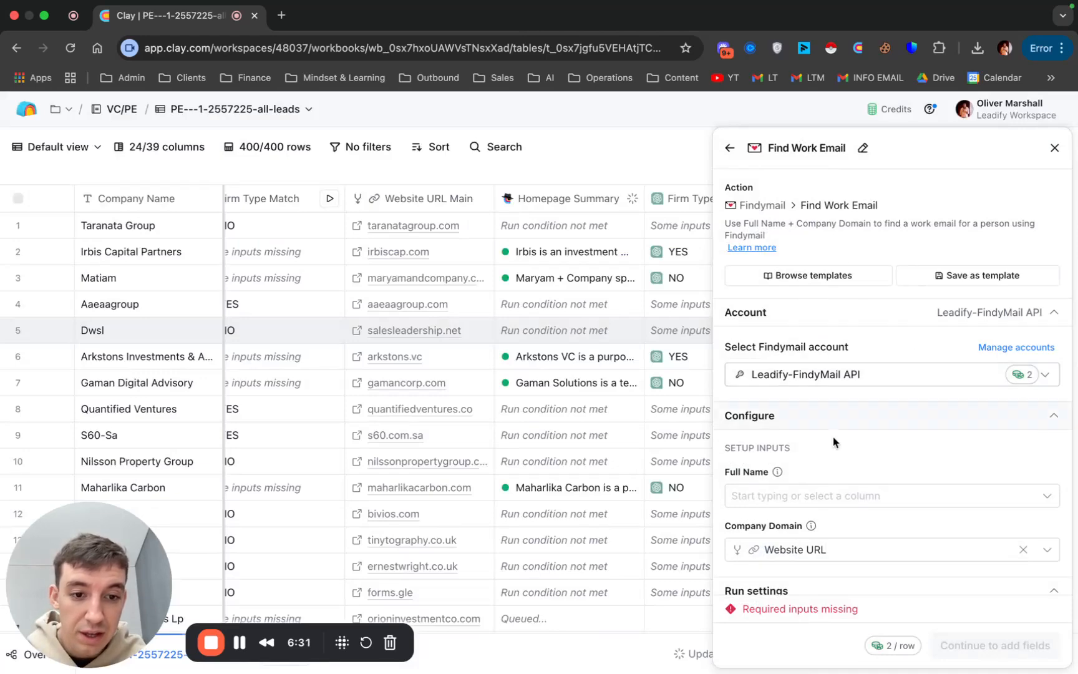
Map the enrichment's Full Name to Lead Full Name and its Company Domain to Website URL Main.
{"action": "scroll", "coordinate": [836, 458], "scroll_direction": "down", "scroll_amount": 2}
{"action": "left_click", "coordinate": [823, 367]}
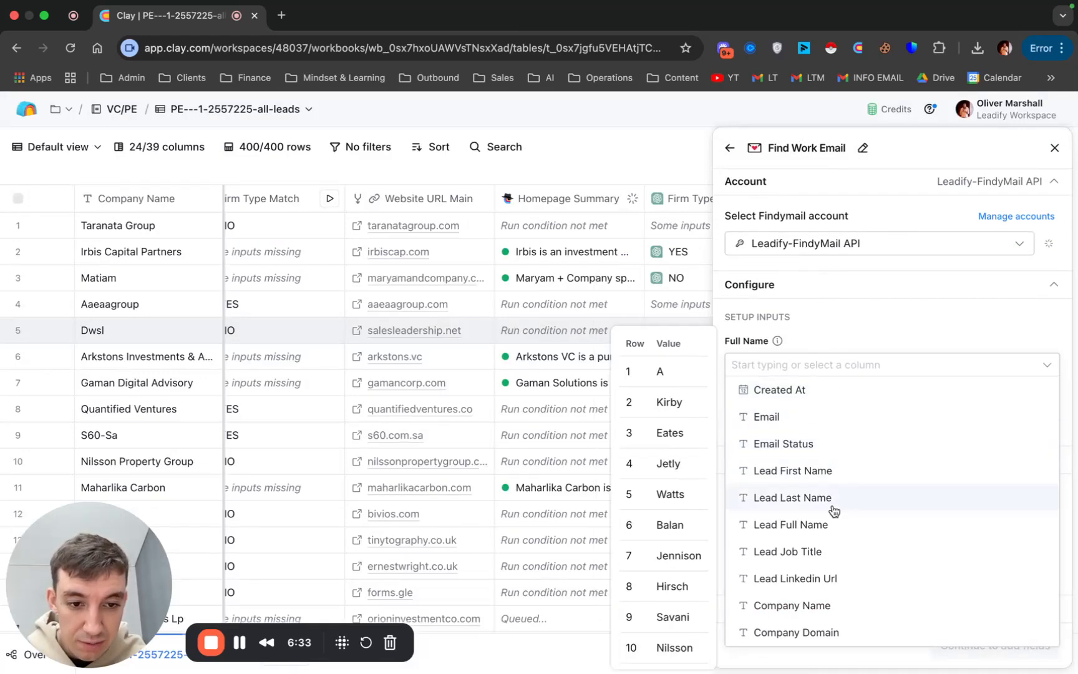
{"action": "left_click", "coordinate": [831, 527]}
{"action": "left_click", "coordinate": [811, 436]}
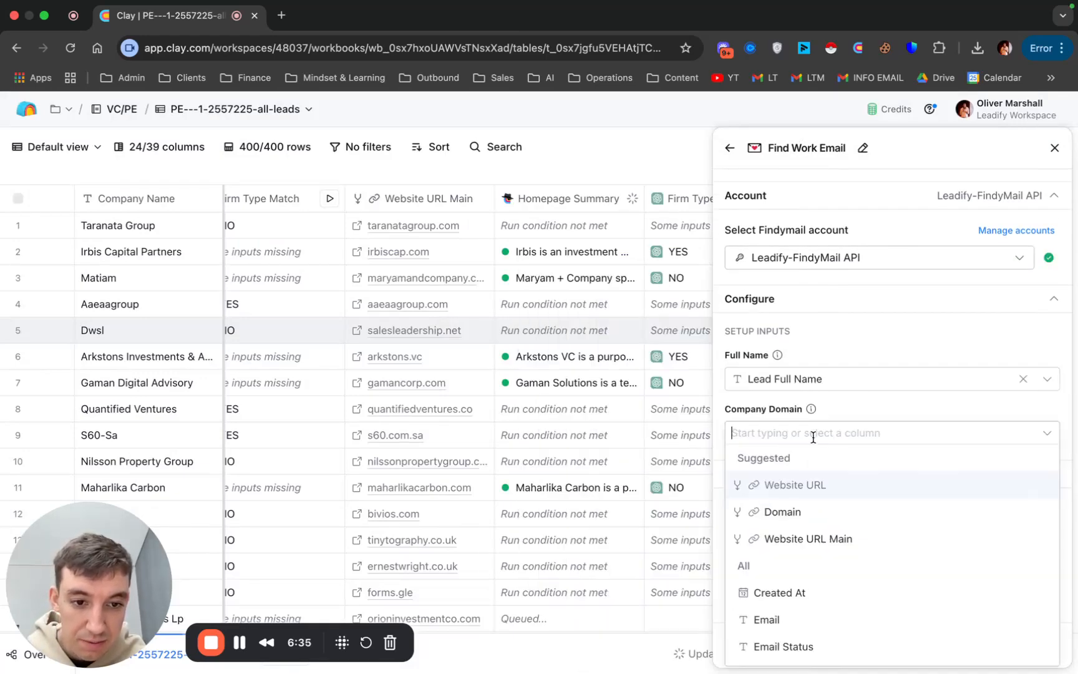
{"action": "left_click", "coordinate": [838, 541]}
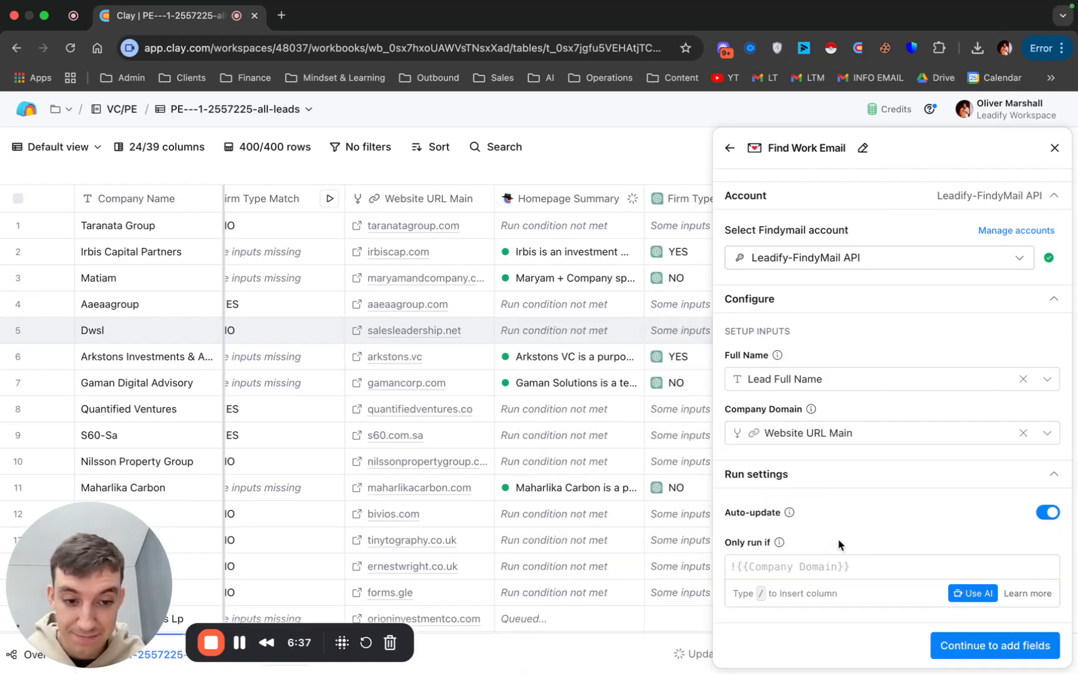
In the AI run-condition generator, describe the condition "Only run if: Email Status is NOT VALID or EMPTY".
{"action": "left_click", "coordinate": [973, 593]}
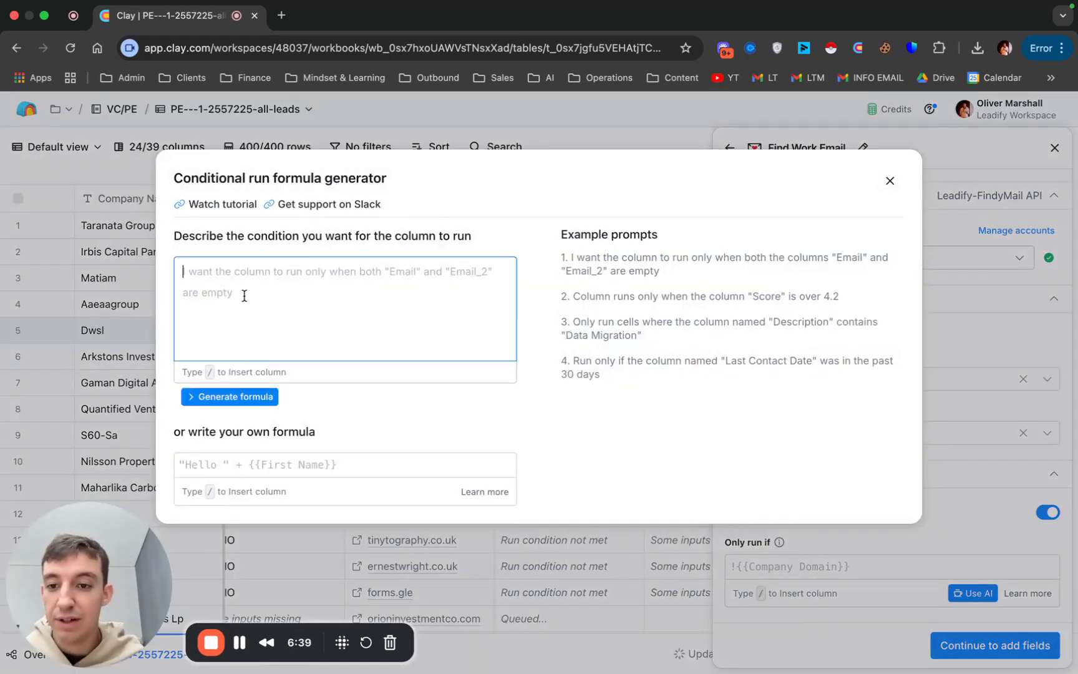
{"action": "type", "text": "Only run"}
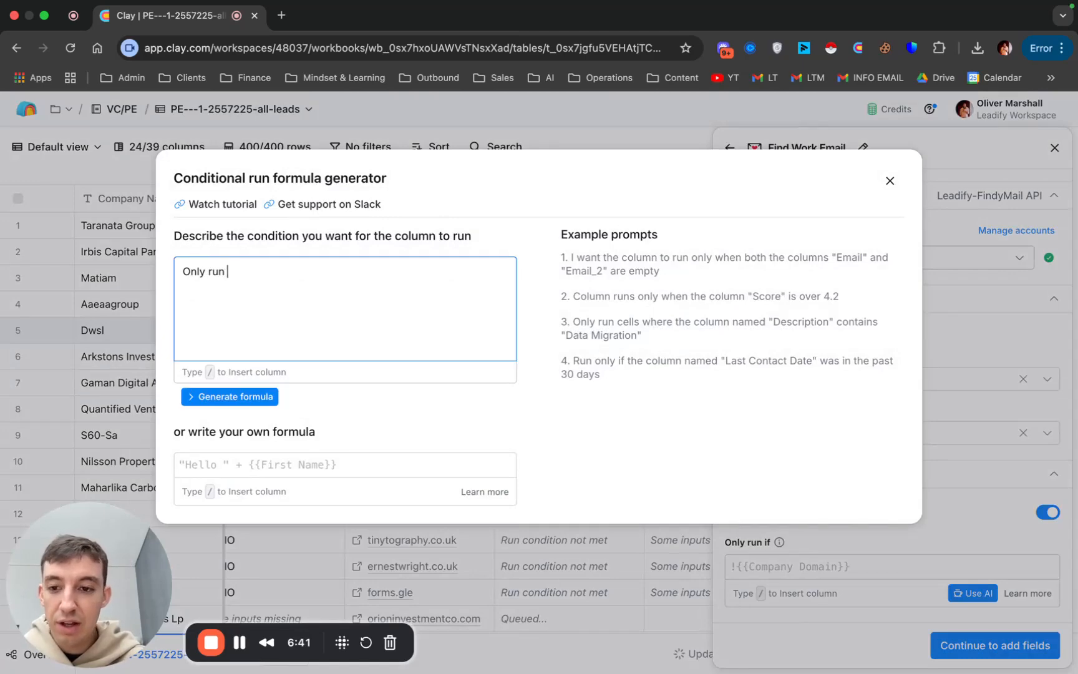
{"action": "type", "text": "/"}
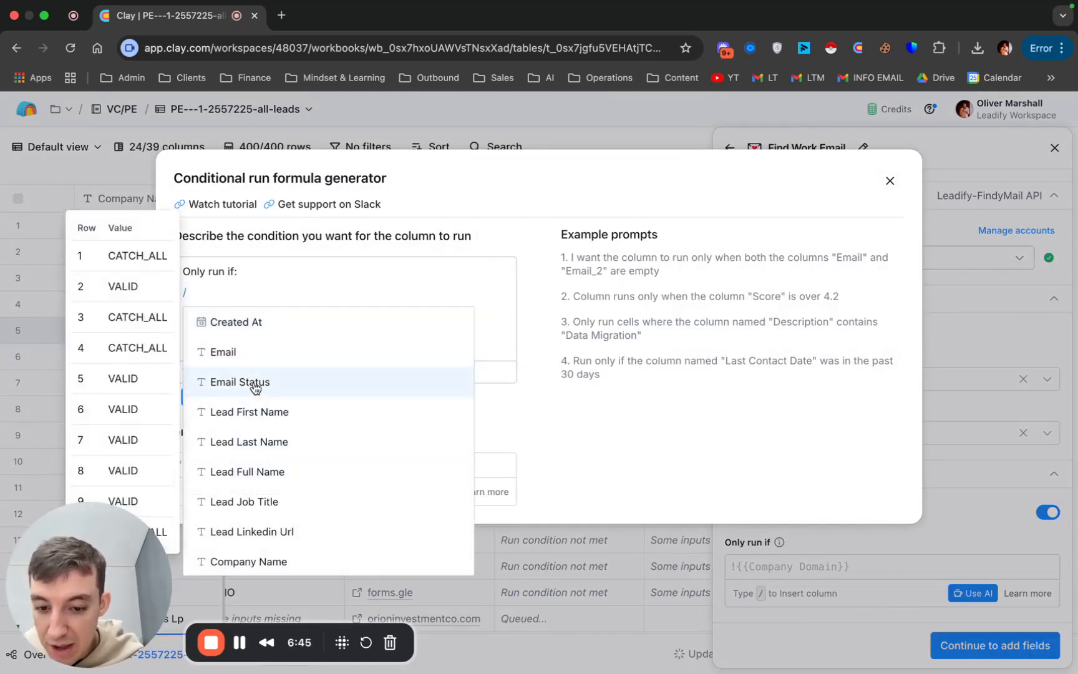
{"action": "left_click", "coordinate": [253, 384]}
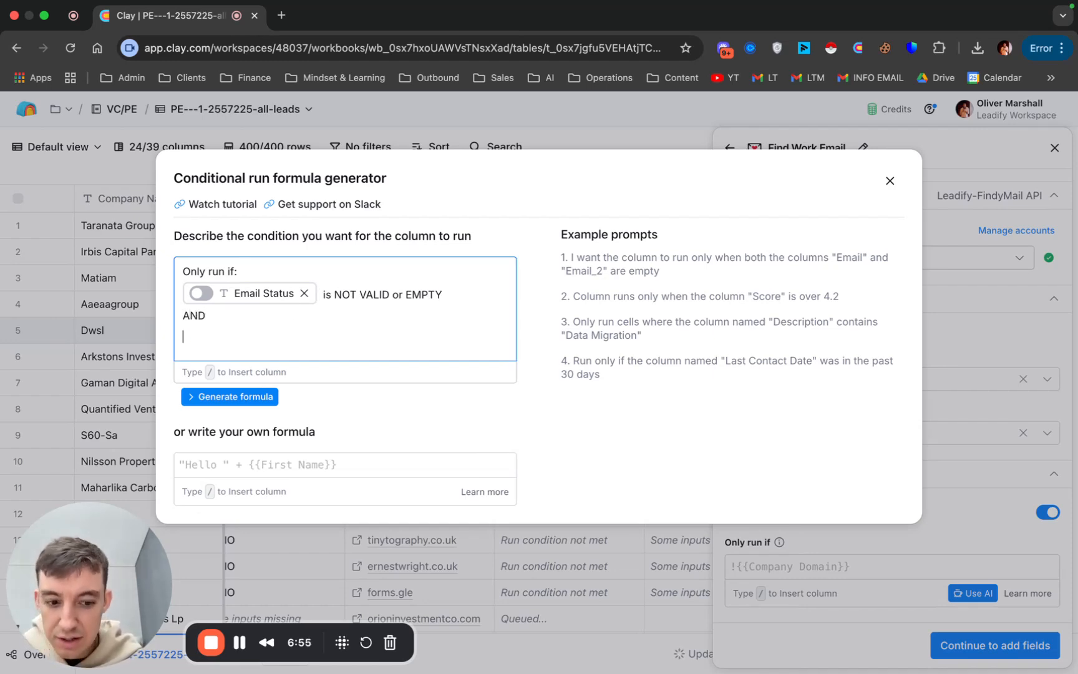
Complete the AND part of the run condition with the Fit Check? column and "is YES".
{"action": "type", "text": "/"}
{"action": "scroll", "coordinate": [421, 465], "scroll_direction": "down", "scroll_amount": 10}
{"action": "scroll", "coordinate": [312, 591], "scroll_direction": "down", "scroll_amount": 2}
{"action": "left_click", "coordinate": [262, 577]}
{"action": "type", "text": "is UE"}
{"action": "type", "text": "ES"}
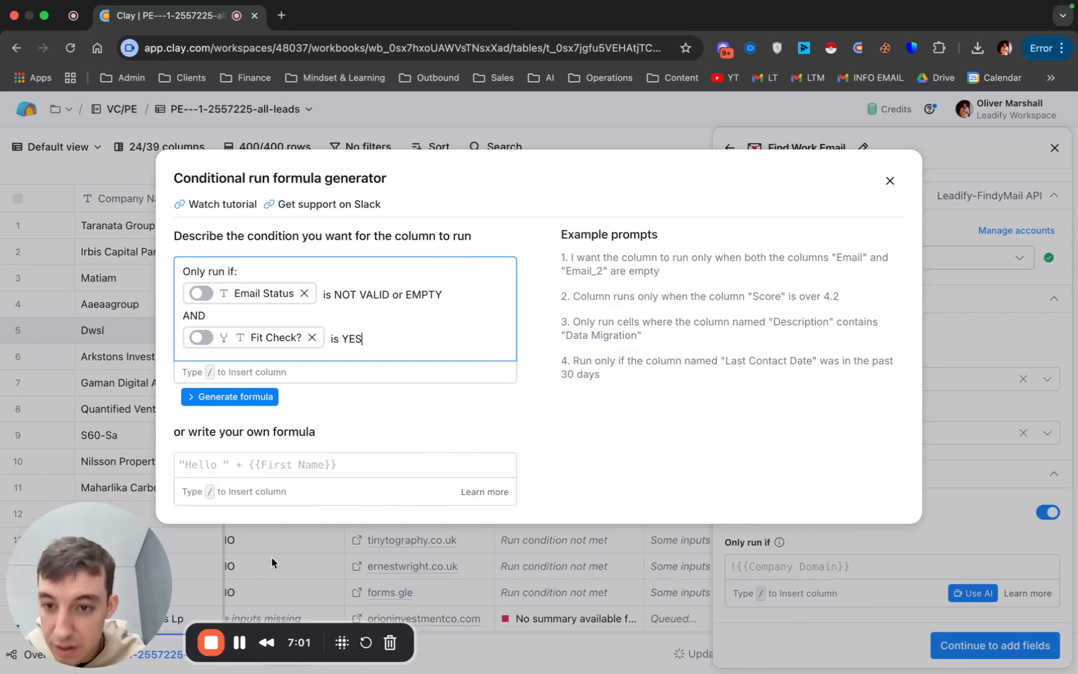
Reword the Email Status condition to "is NOT VALID or is EMPTY", generate the run formula and save it as the run condition.
{"action": "mouse_move", "coordinate": [259, 297]}
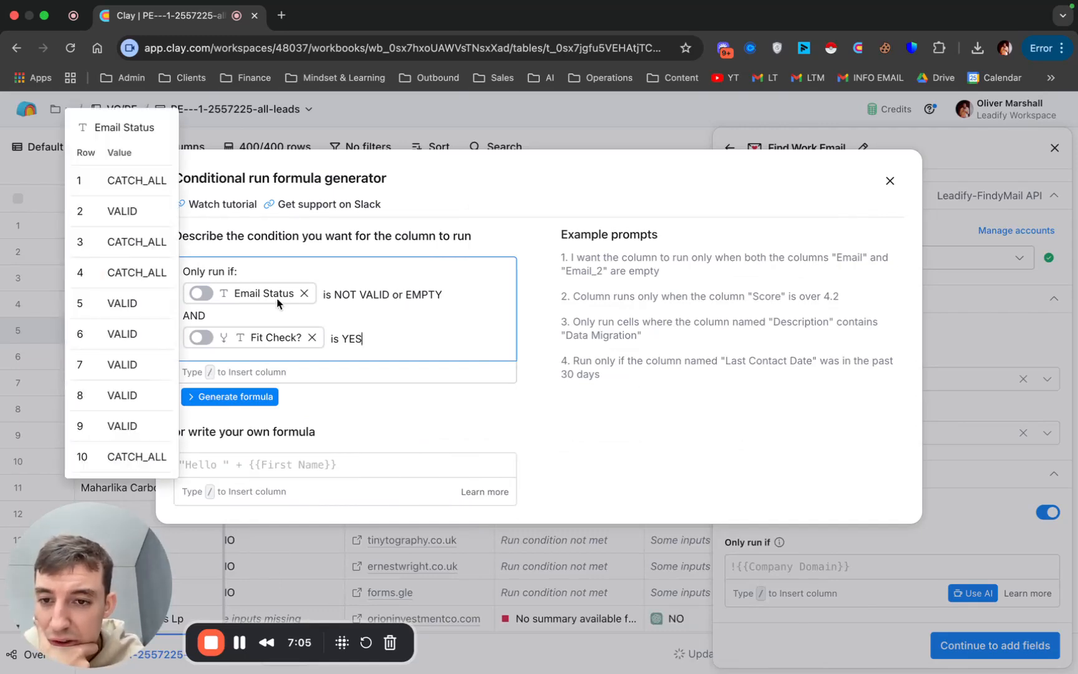
{"action": "left_click", "coordinate": [406, 295]}
{"action": "type", "text": "is"}
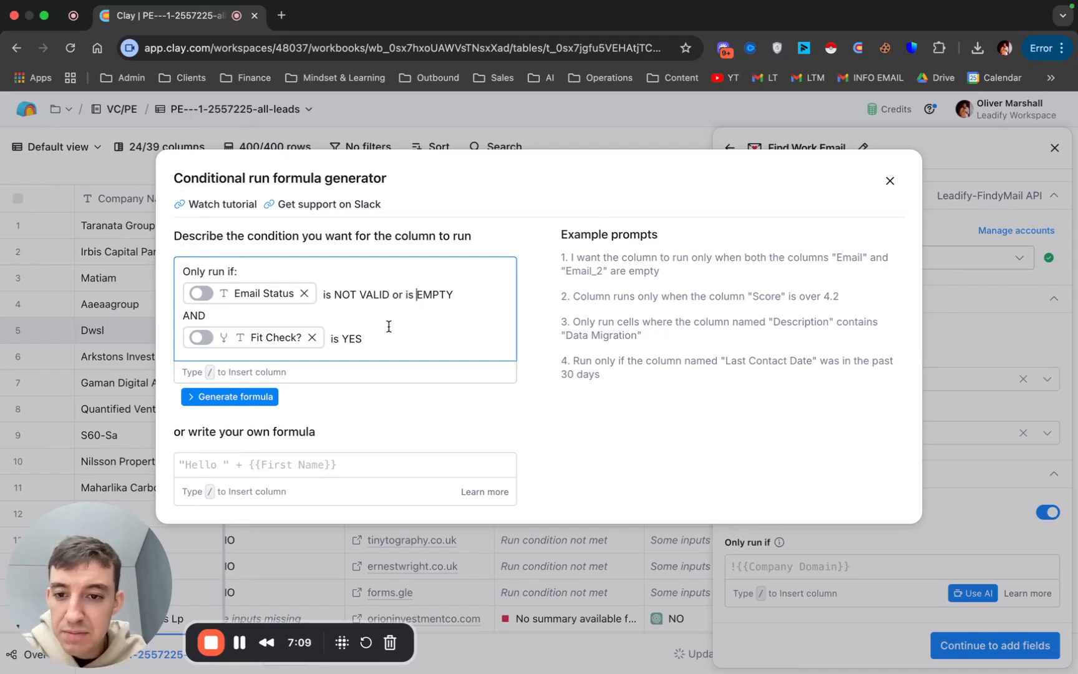
{"action": "left_click", "coordinate": [246, 398]}
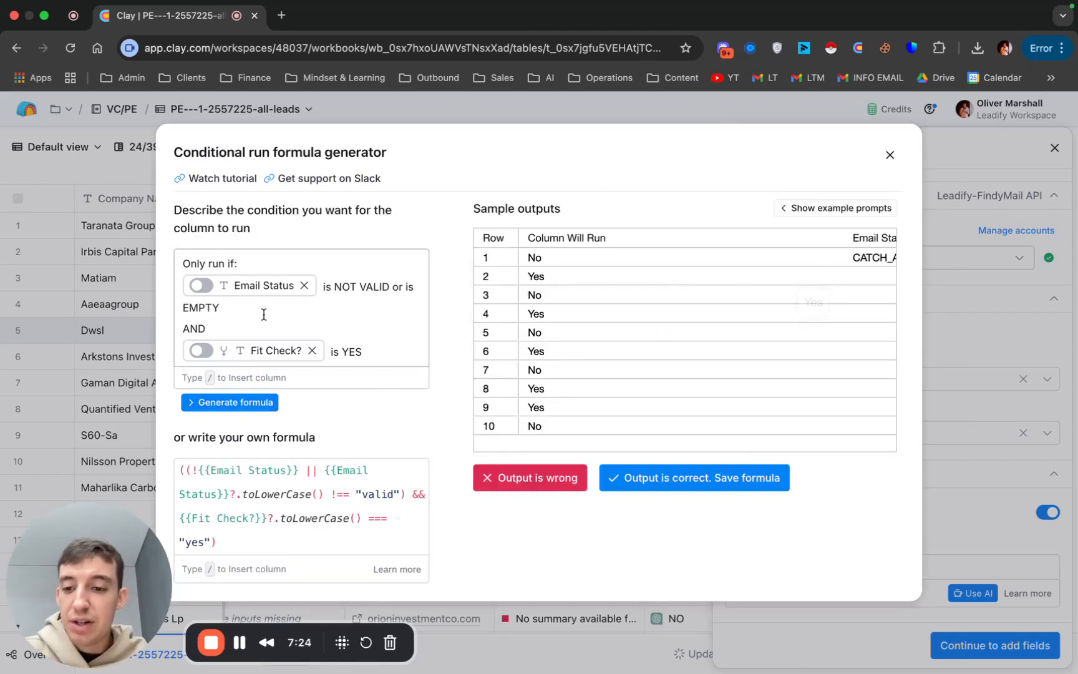
{"action": "mouse_move", "coordinate": [263, 291]}
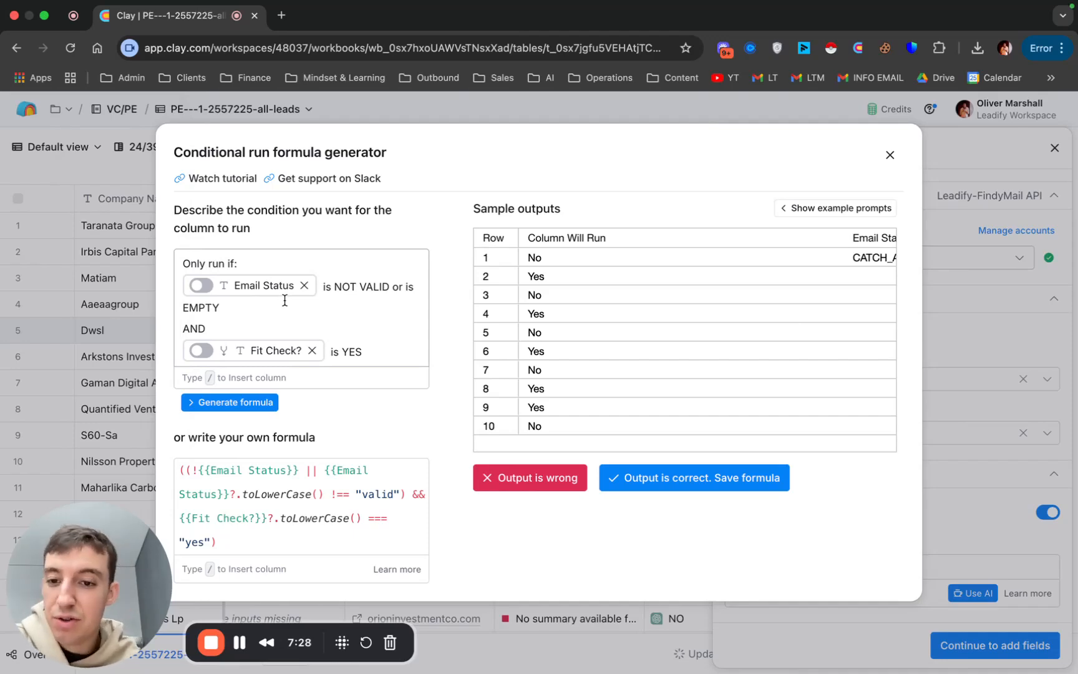
{"action": "left_click_drag", "start_coordinate": [343, 351], "coordinate": [374, 352]}
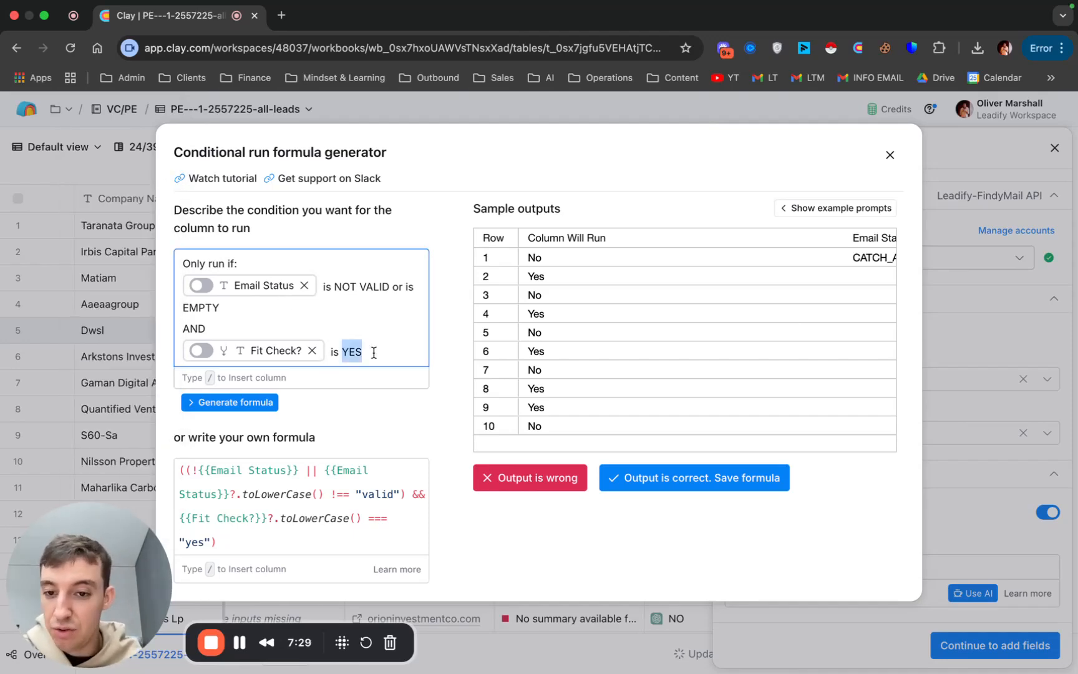
{"action": "left_click", "coordinate": [667, 478]}
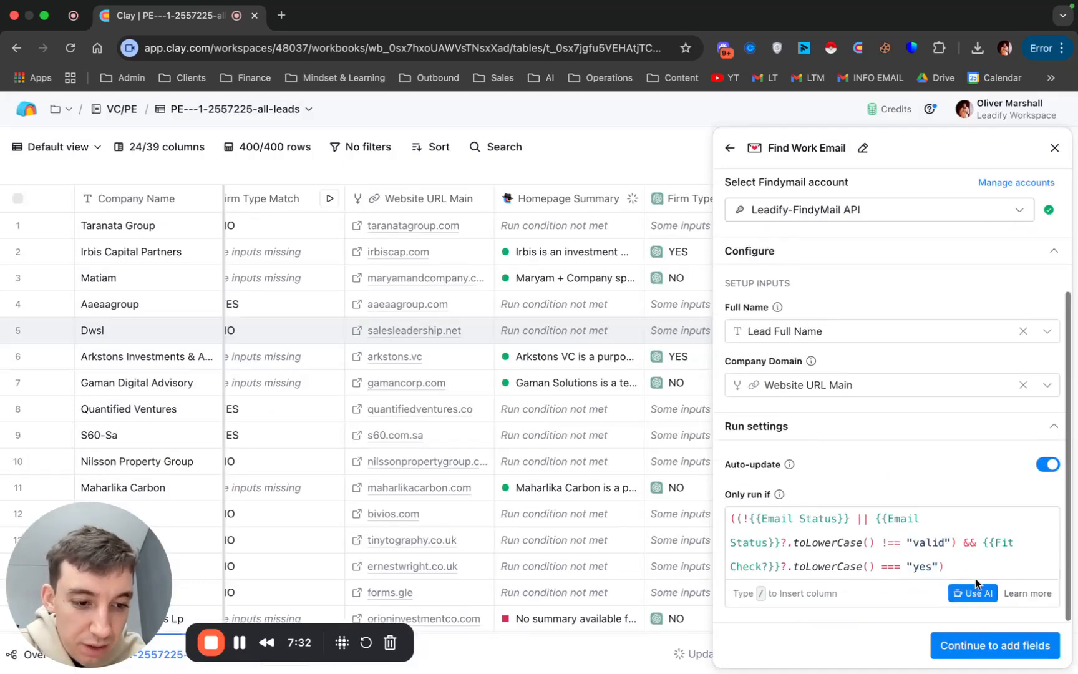
Add the email output as a column for Find Work Email, then save the enrichment and run it on the first 10 rows.
{"action": "left_click", "coordinate": [1005, 647]}
{"action": "left_click", "coordinate": [1040, 404]}
{"action": "left_click", "coordinate": [930, 425]}
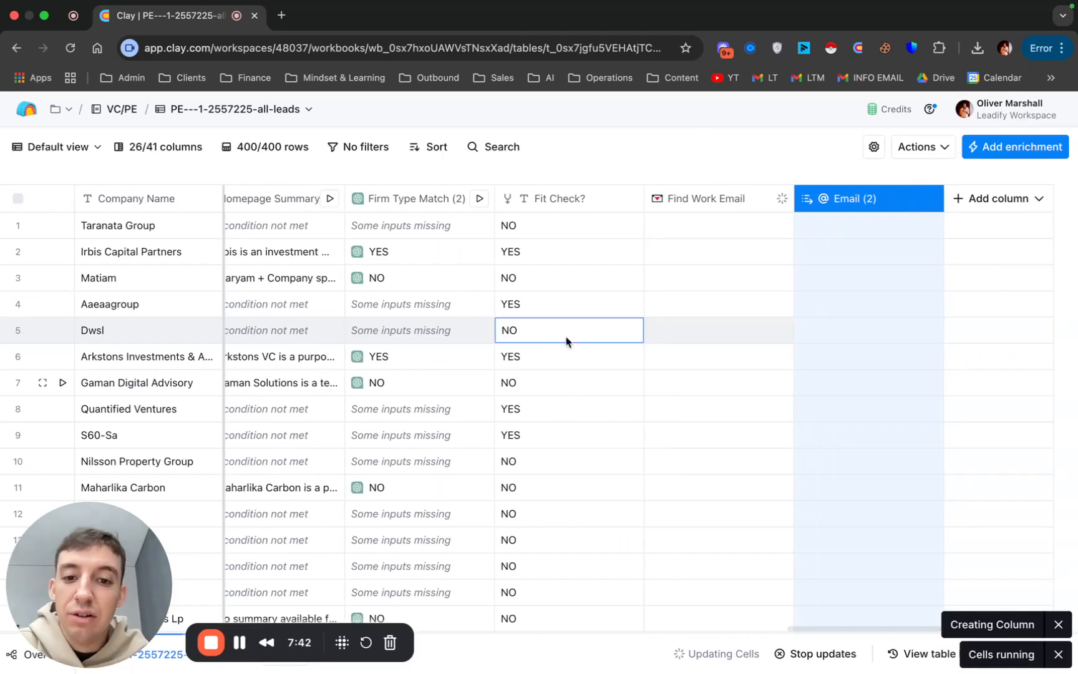
Compare the Fit Check? values with the Find Work Email results in the first ten rows.
{"action": "left_click", "coordinate": [564, 287]}
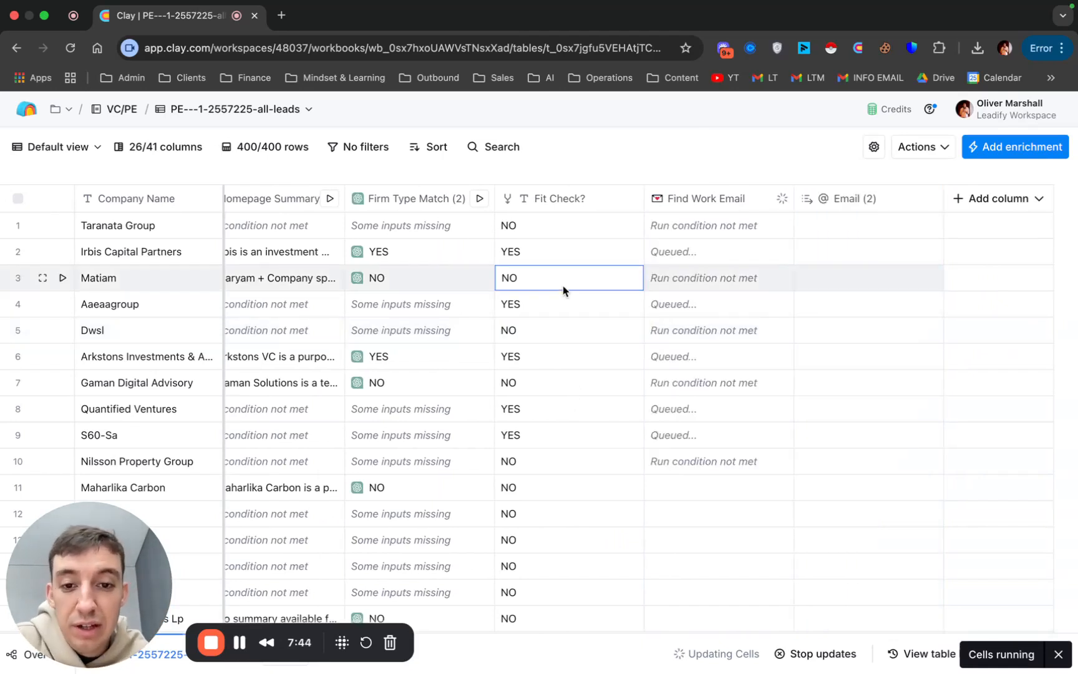
{"action": "left_click", "coordinate": [570, 312]}
{"action": "left_click", "coordinate": [568, 281]}
{"action": "left_click", "coordinate": [568, 304]}
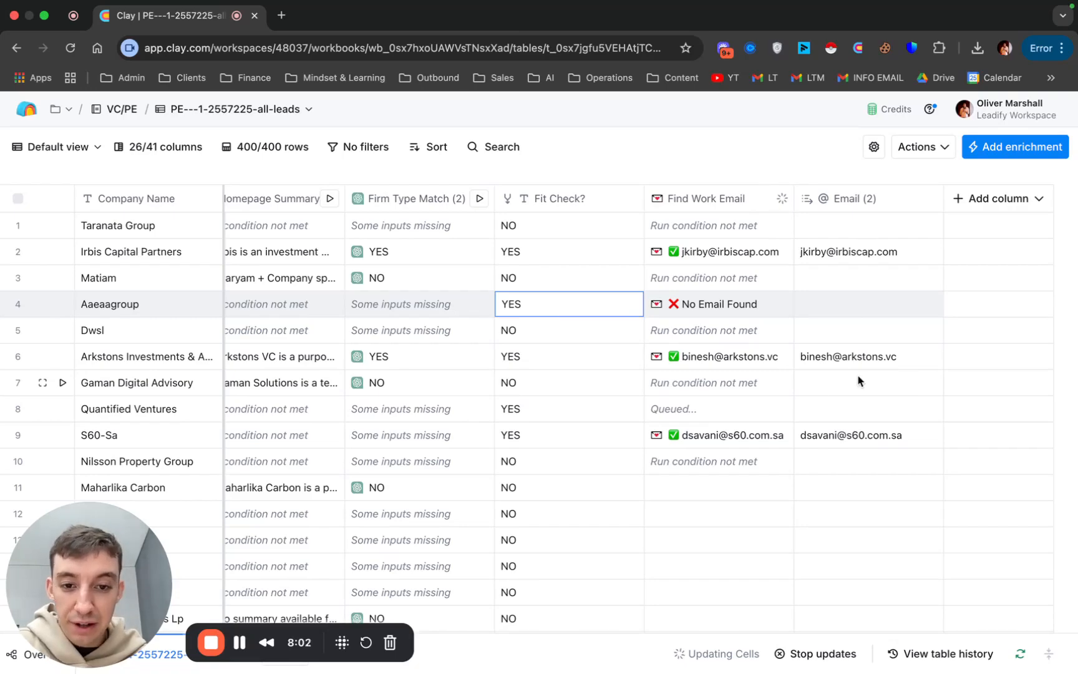
{"action": "left_click", "coordinate": [540, 258]}
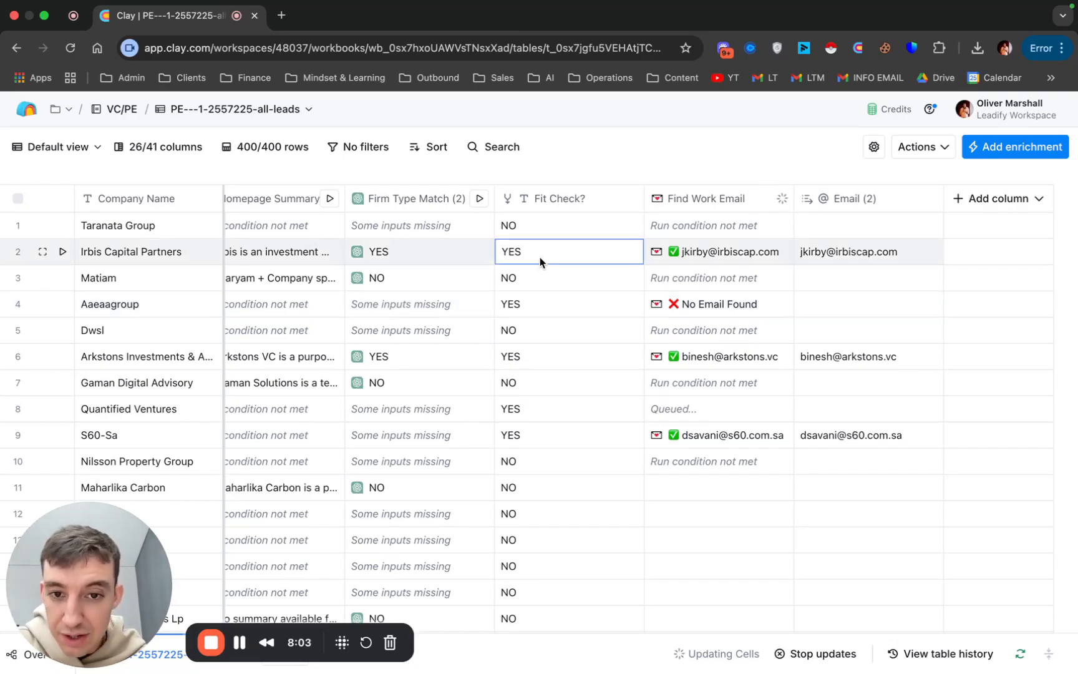
{"action": "left_click", "coordinate": [549, 304]}
{"action": "scroll", "coordinate": [692, 306], "scroll_direction": "left", "scroll_amount": 10}
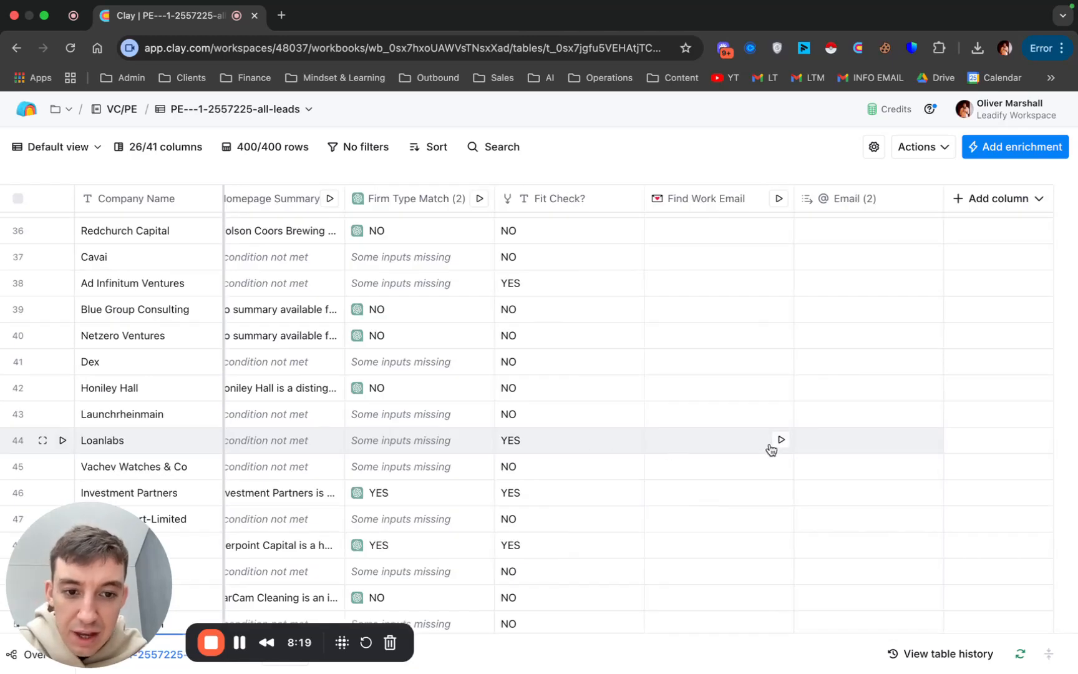
Run Find Work Email for the Loanlabs row and for the remaining rows of the table.
{"action": "left_click", "coordinate": [780, 443]}
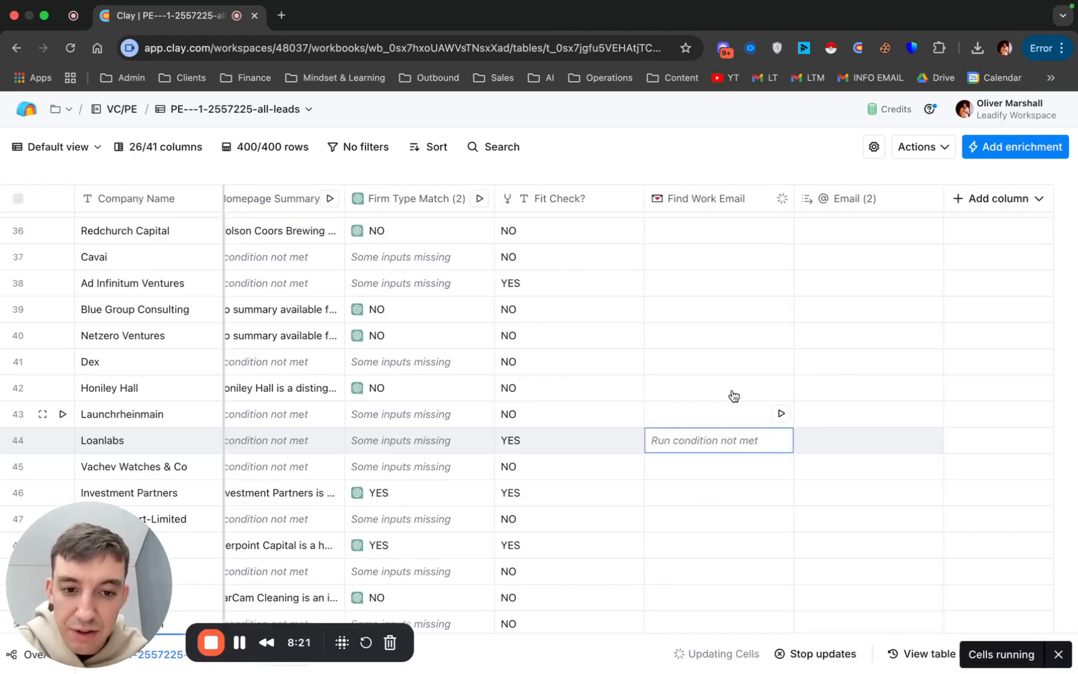
{"action": "scroll", "coordinate": [753, 373], "scroll_direction": "up", "scroll_amount": 15}
{"action": "left_click", "coordinate": [682, 204]}
{"action": "mouse_move", "coordinate": [708, 366]}
{"action": "left_click", "coordinate": [859, 392]}
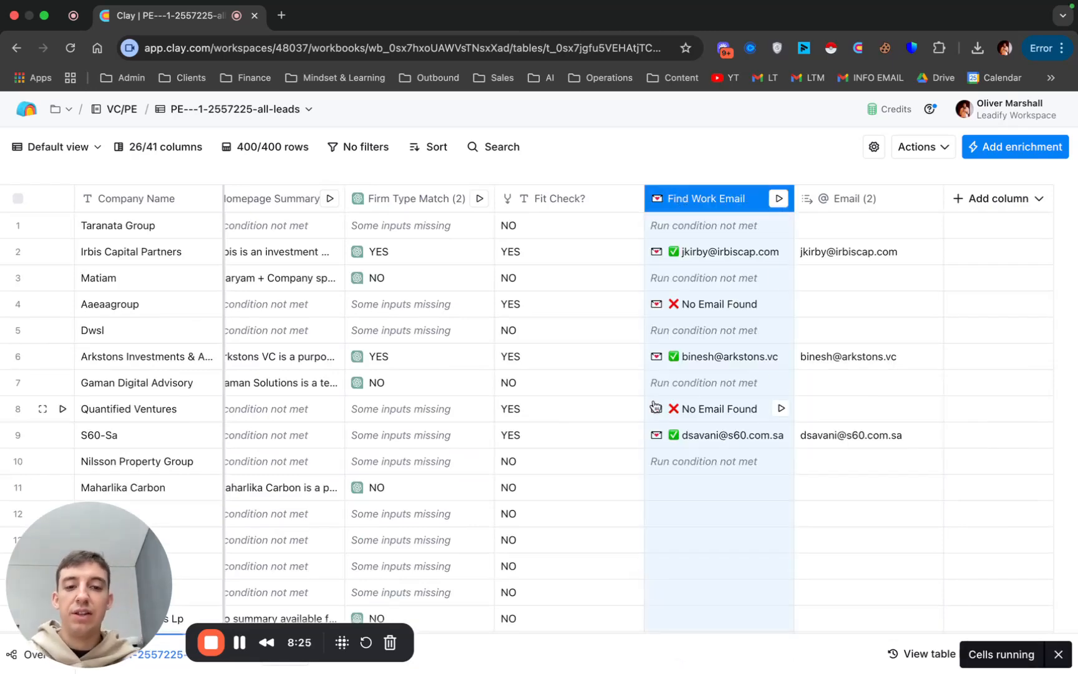
{"action": "scroll", "coordinate": [721, 337], "scroll_direction": "down", "scroll_amount": 5}
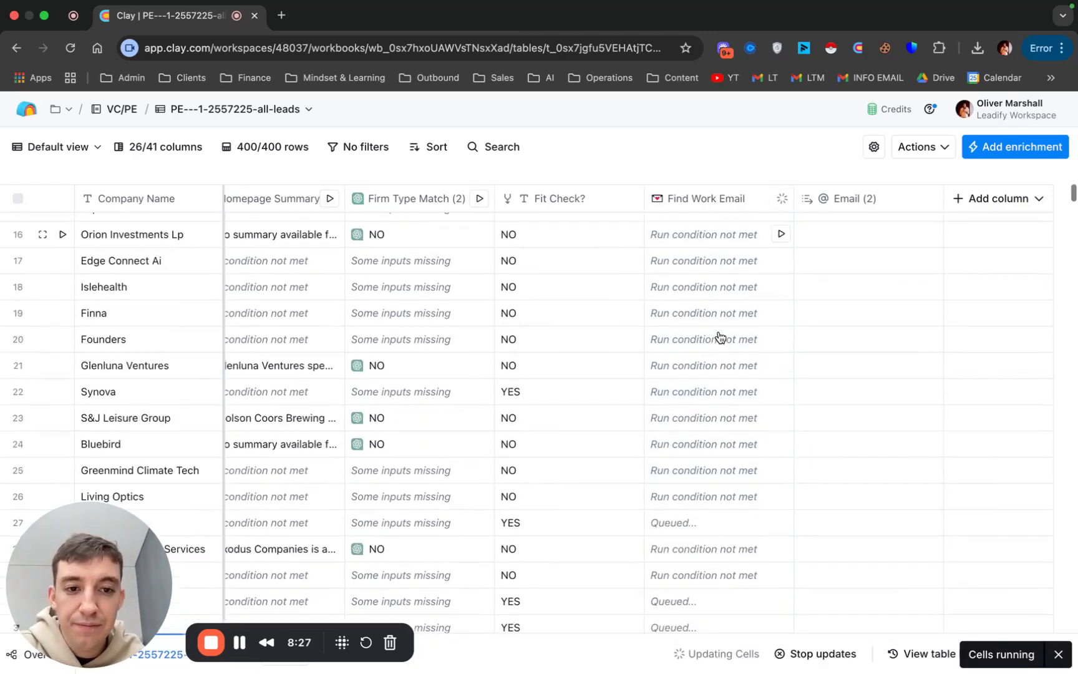
{"action": "scroll", "coordinate": [721, 337], "scroll_direction": "up", "scroll_amount": 5}
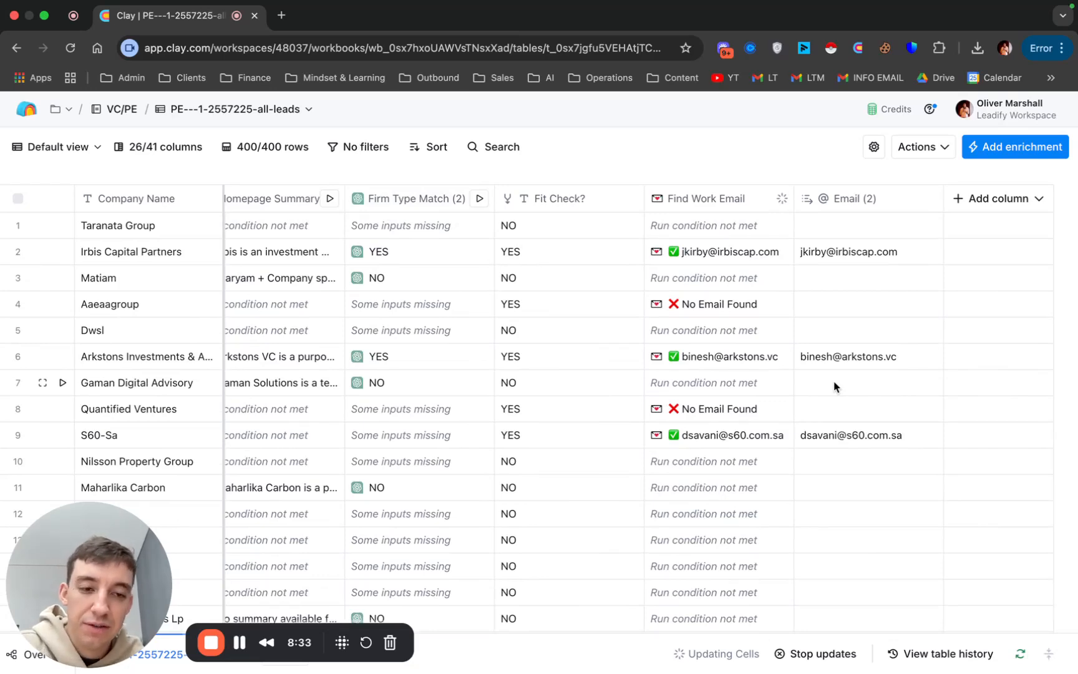
Add a merge columns column after Email (2), leaving its inputs empty.
{"action": "left_click", "coordinate": [992, 209]}
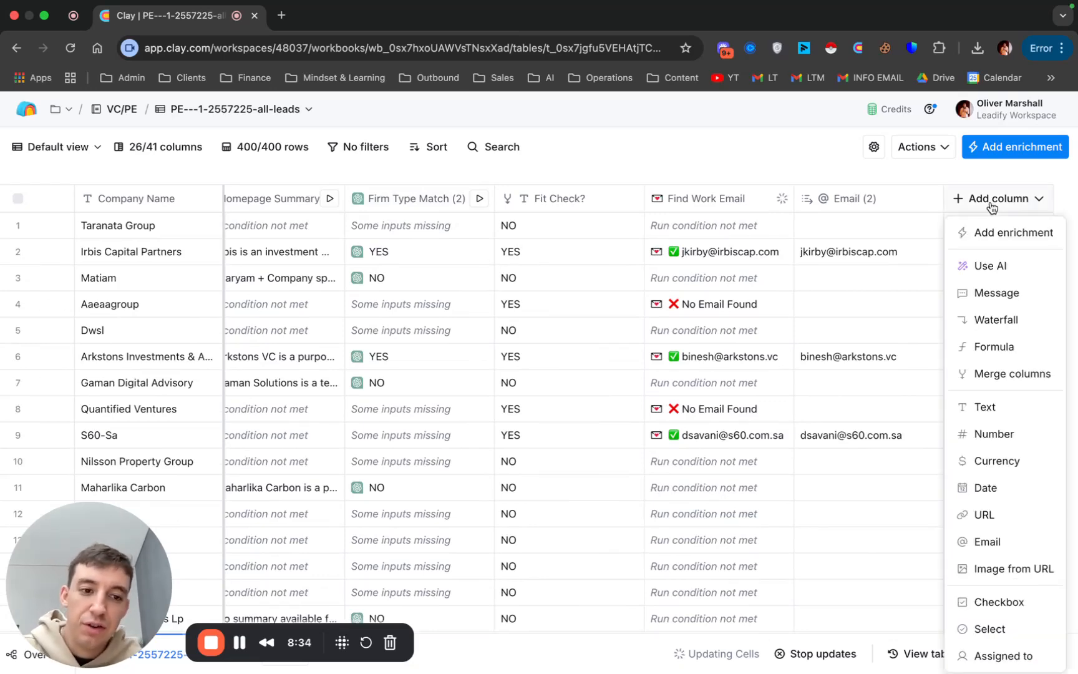
{"action": "left_click", "coordinate": [996, 373]}
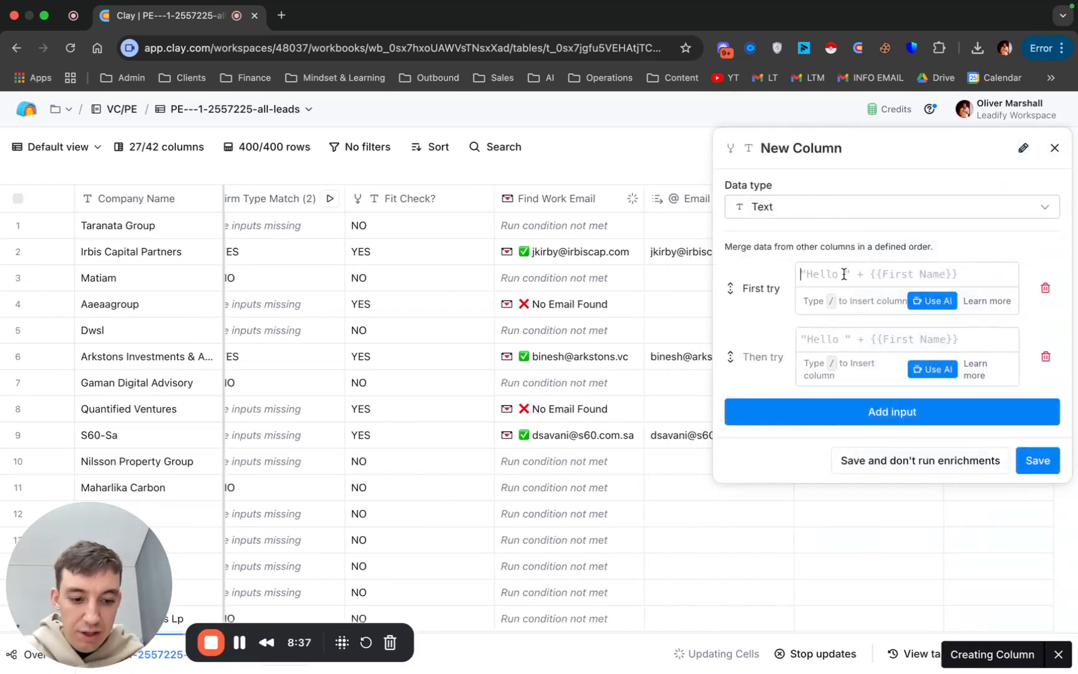
{"action": "left_click", "coordinate": [1055, 148]}
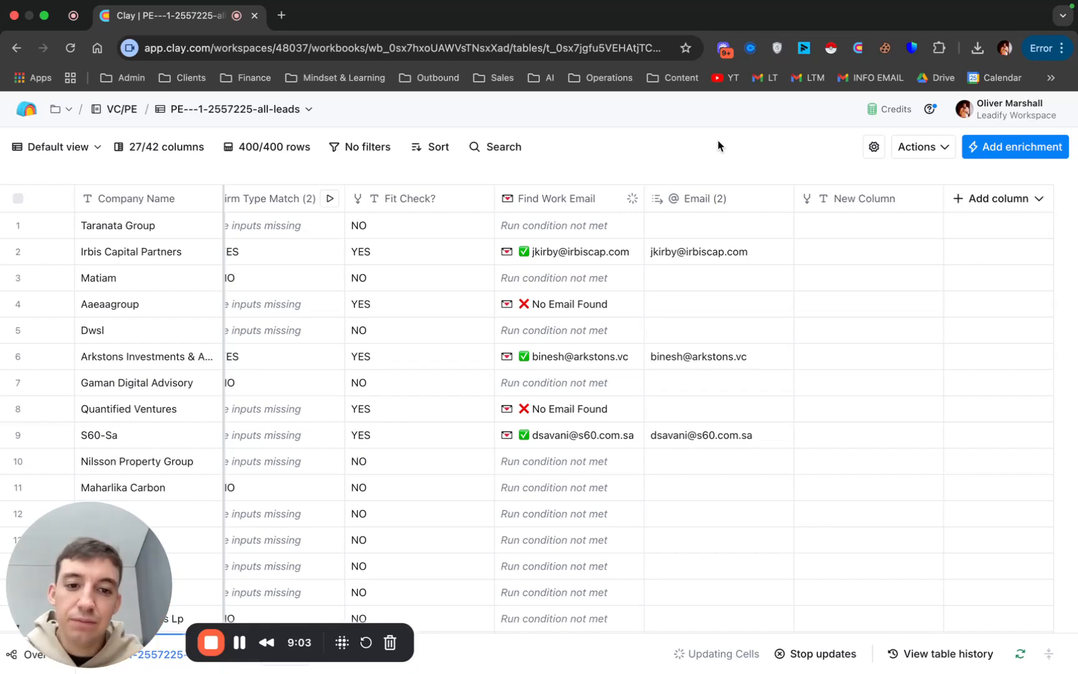
Rename the new merge column as Valid Work Emails.
{"action": "scroll", "coordinate": [717, 387], "scroll_direction": "down", "scroll_amount": 20}
{"action": "scroll", "coordinate": [717, 383], "scroll_direction": "down", "scroll_amount": 3}
{"action": "scroll", "coordinate": [717, 384], "scroll_direction": "up", "scroll_amount": 5}
{"action": "scroll", "coordinate": [717, 384], "scroll_direction": "down", "scroll_amount": 20}
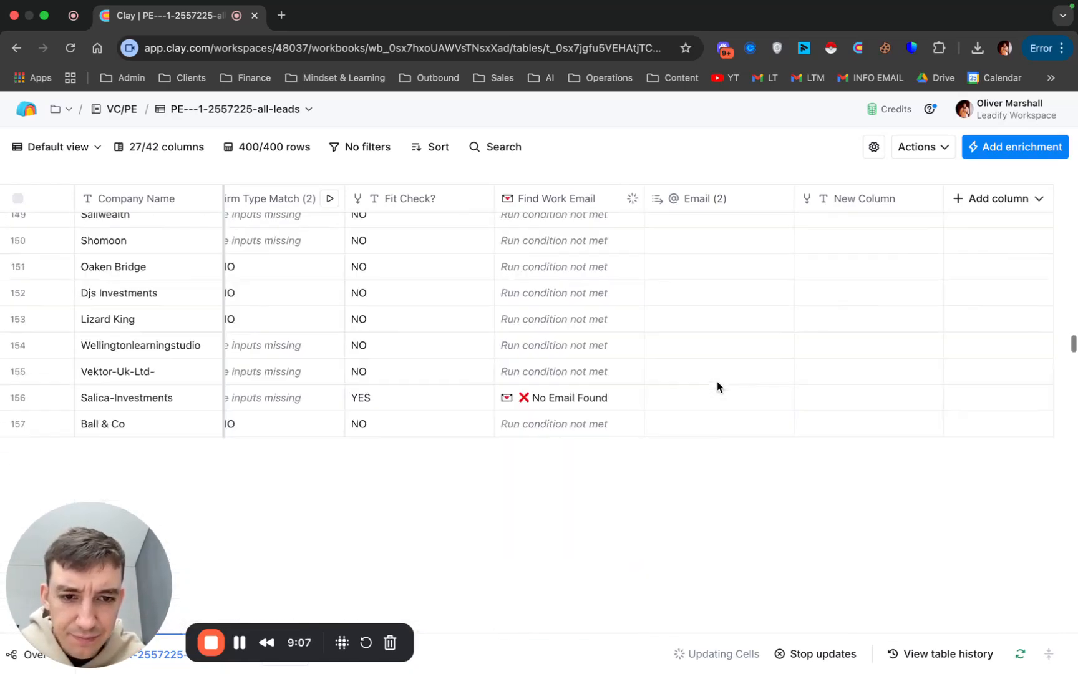
{"action": "left_click", "coordinate": [874, 201]}
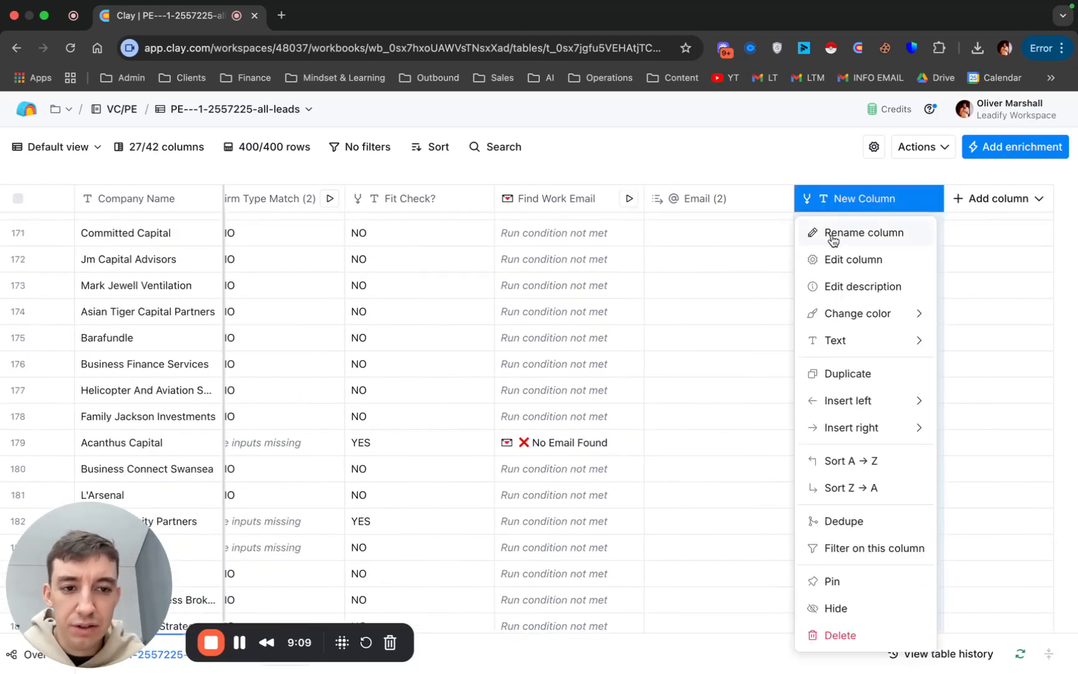
{"action": "left_click", "coordinate": [833, 236]}
{"action": "key", "text": "BackSpace"}
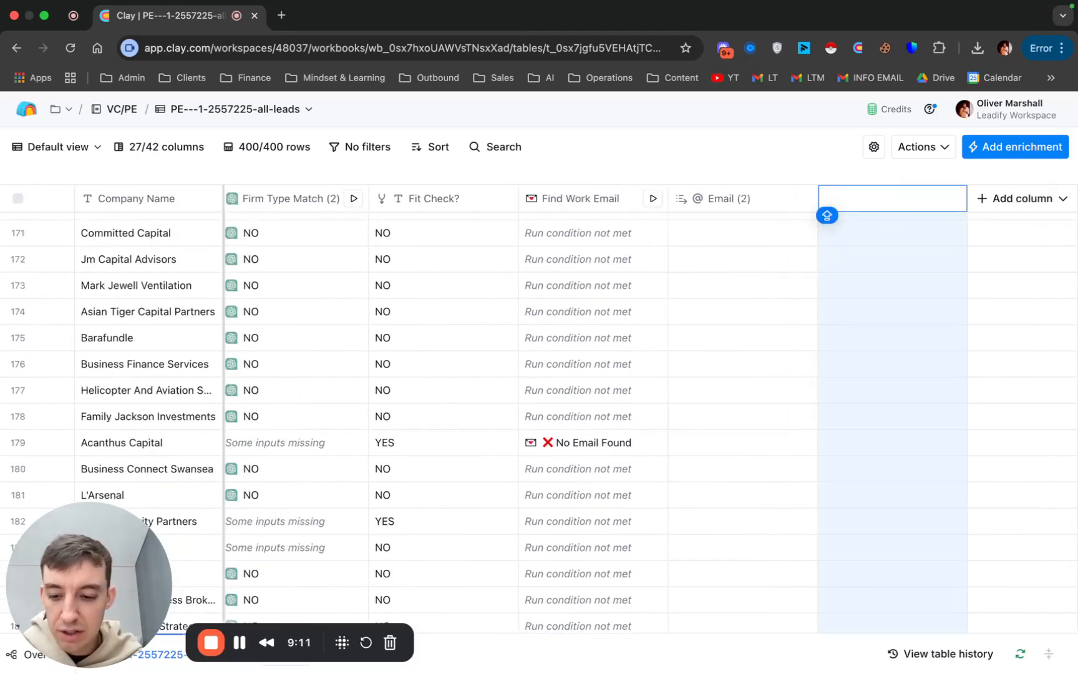
{"action": "type", "text": "Valid Work Emails"}
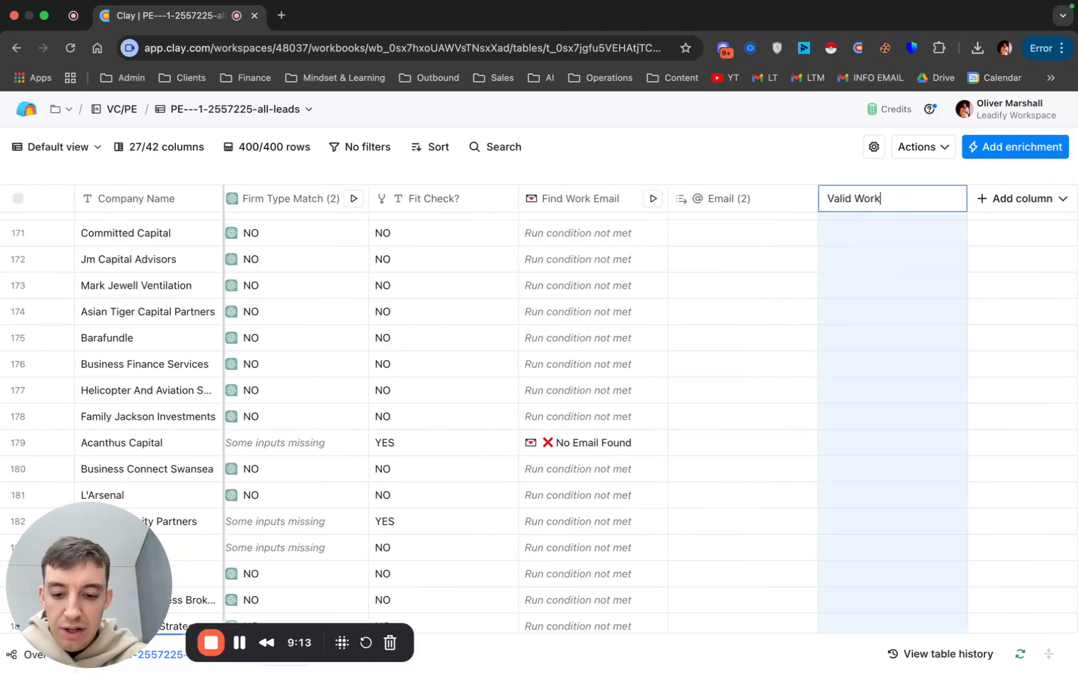
{"action": "key", "text": "Return"}
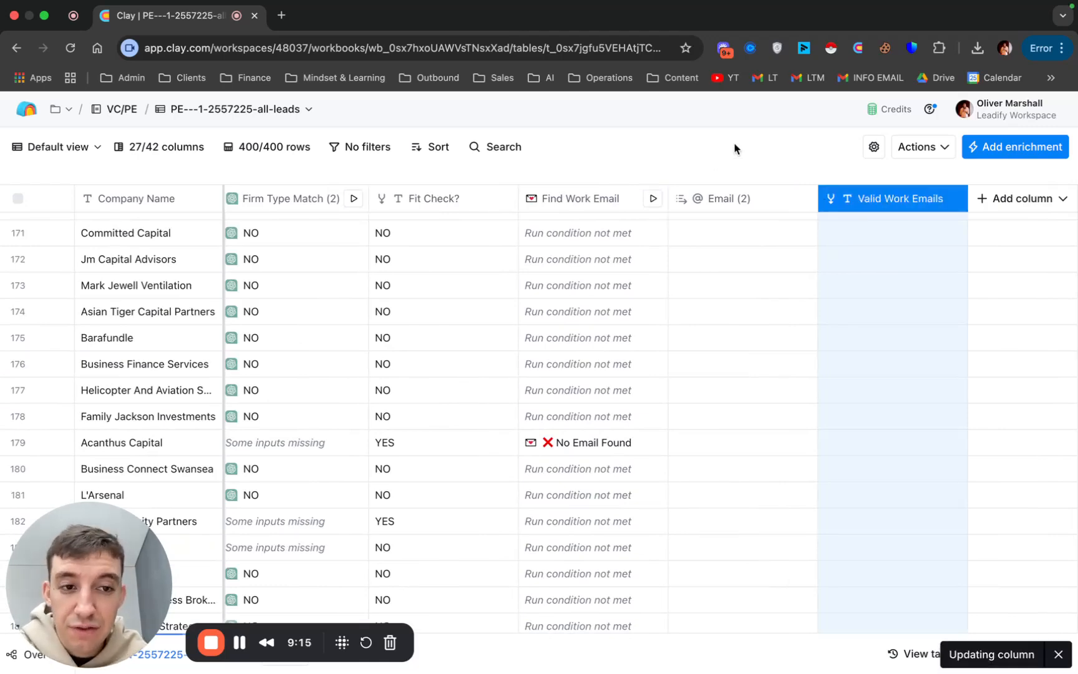
Open the Valid Work Emails column's settings and try inserting the Email column as its first input.
{"action": "scroll", "coordinate": [814, 299], "scroll_direction": "right", "scroll_amount": 1}
{"action": "scroll", "coordinate": [814, 298], "scroll_direction": "up", "scroll_amount": 20}
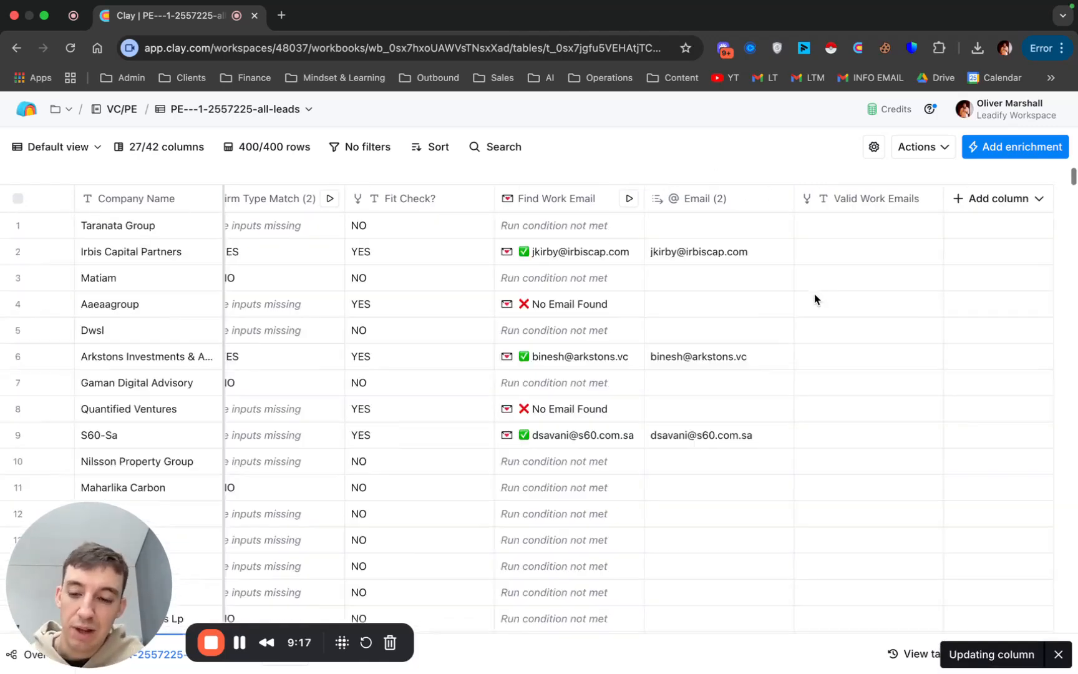
{"action": "left_click", "coordinate": [853, 203]}
{"action": "left_click", "coordinate": [842, 266]}
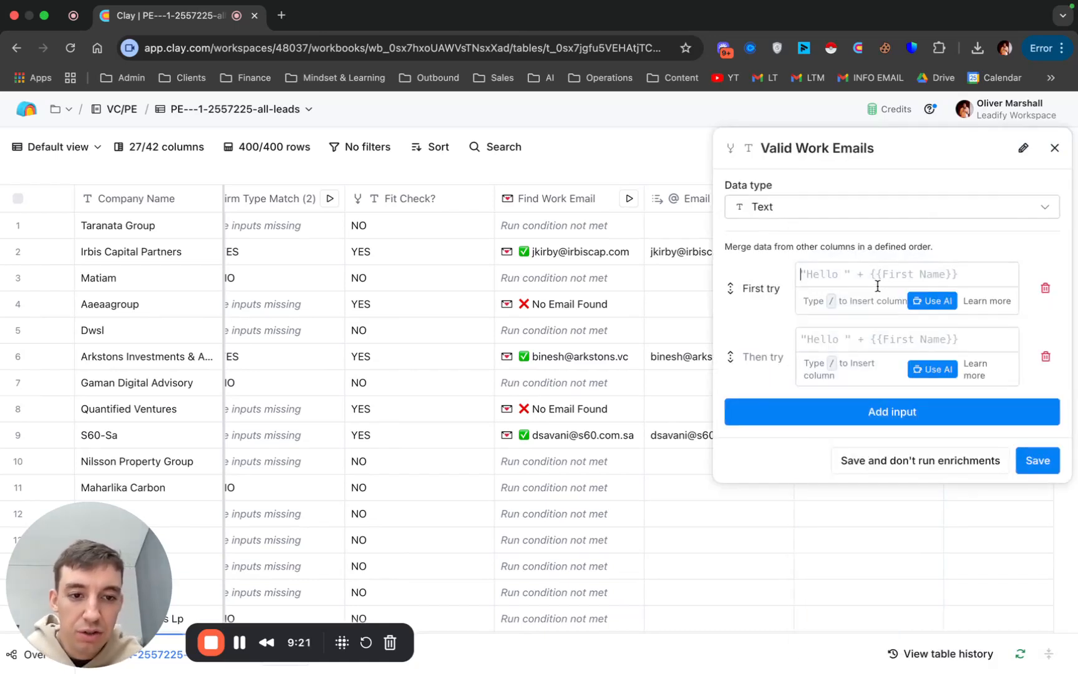
{"action": "type", "text": "/"}
{"action": "left_click", "coordinate": [833, 331]}
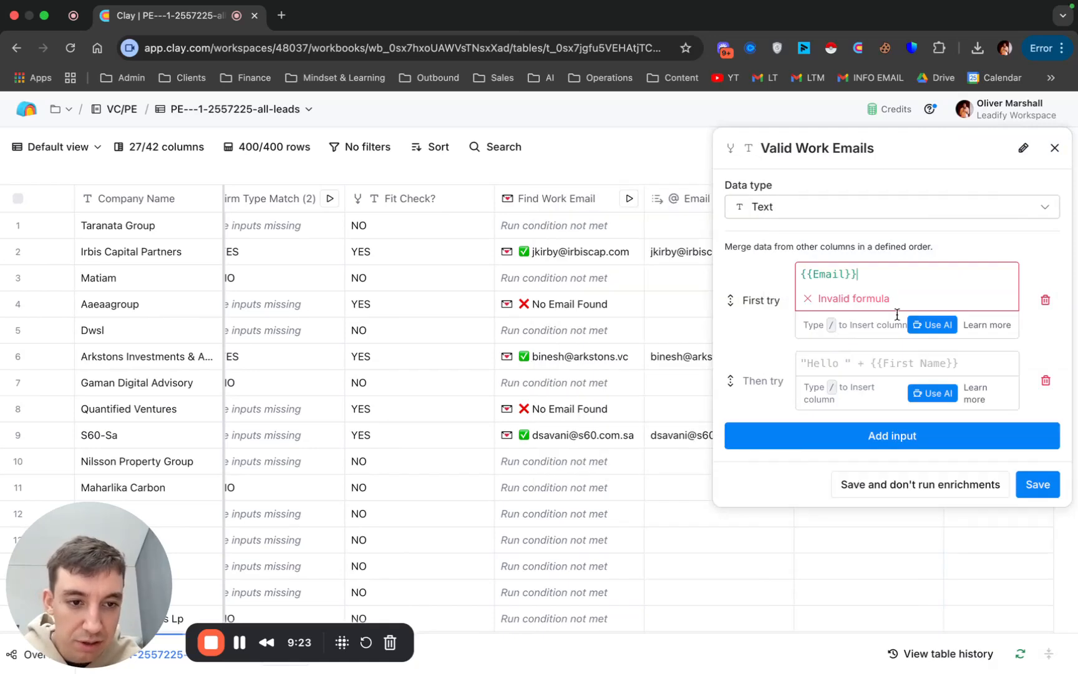
Open the AI formula generator for the first input and try starting its description with "Only run if".
{"action": "left_click", "coordinate": [935, 301]}
{"action": "left_click", "coordinate": [360, 298]}
{"action": "type", "text": "O"}
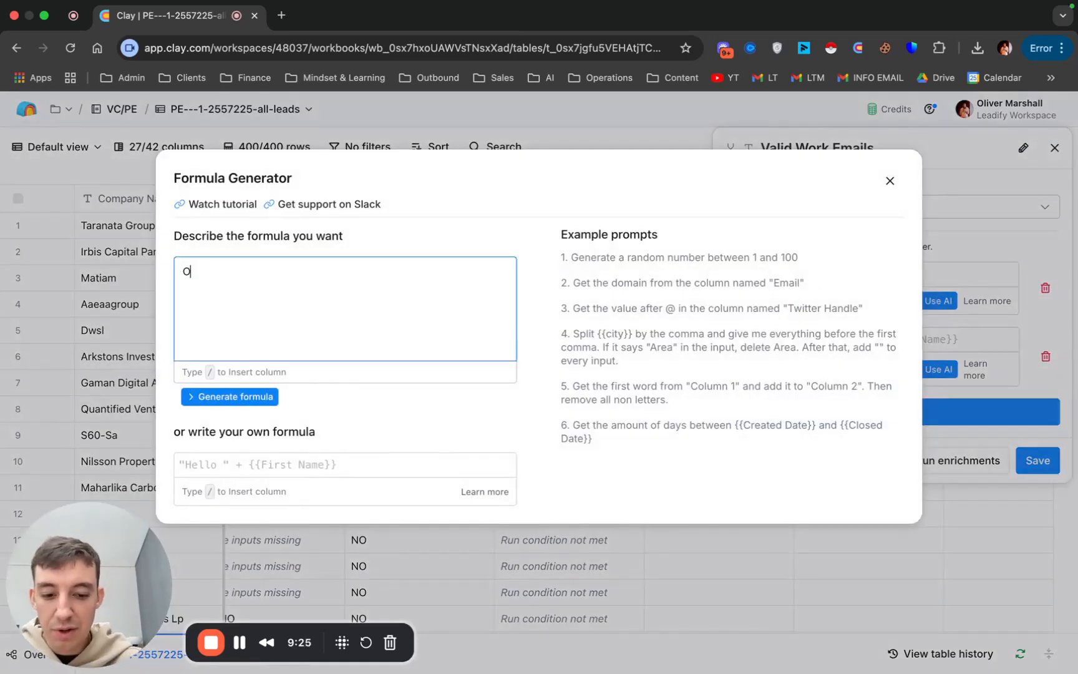
{"action": "type", "text": "nly run if /"}
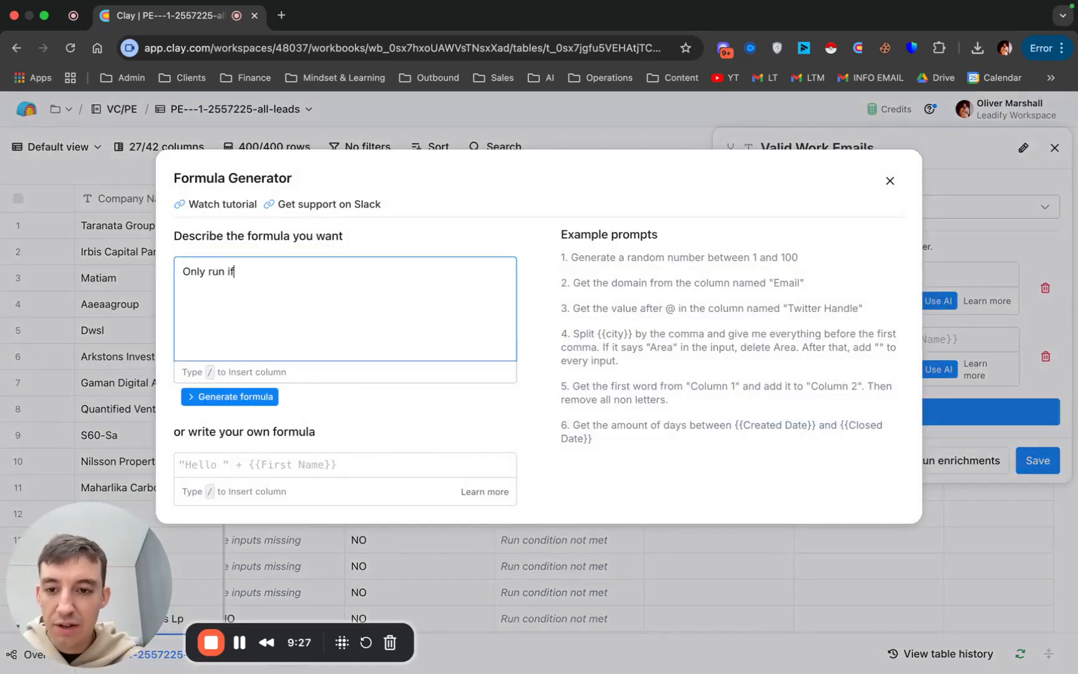
{"action": "mouse_move", "coordinate": [305, 361]}
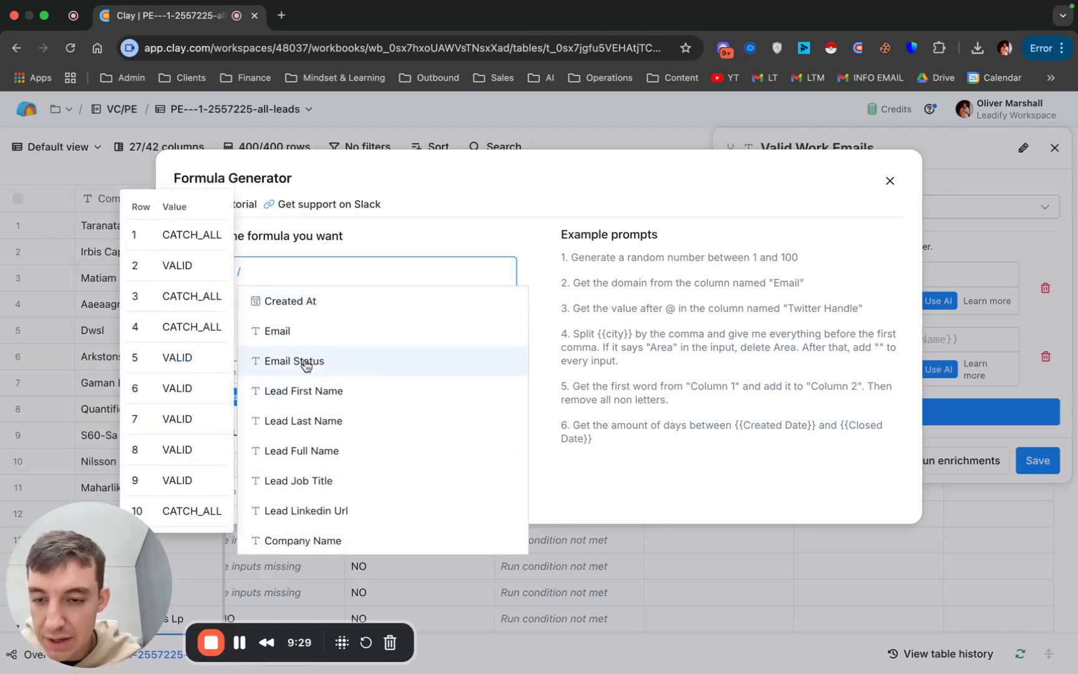
{"action": "triple_click", "coordinate": [264, 267]}
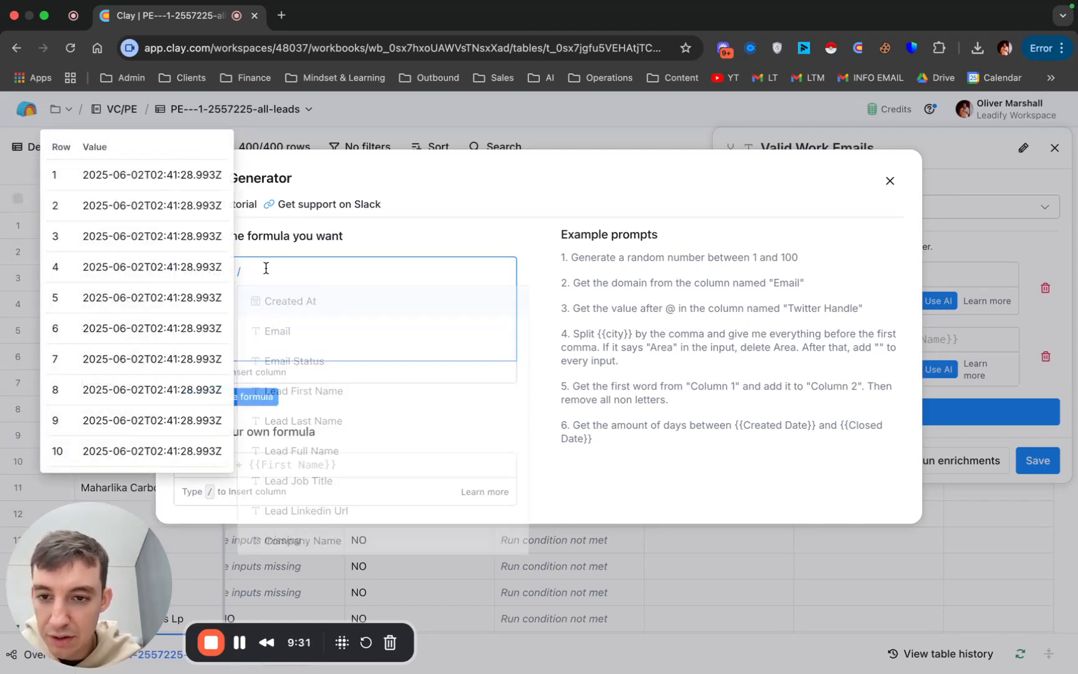
{"action": "key", "text": "BackSpace"}
Describe the formula as "Only output Email is Email Status is VALID", generate it and save it as the first input.
{"action": "type", "text": "Only output /em"}
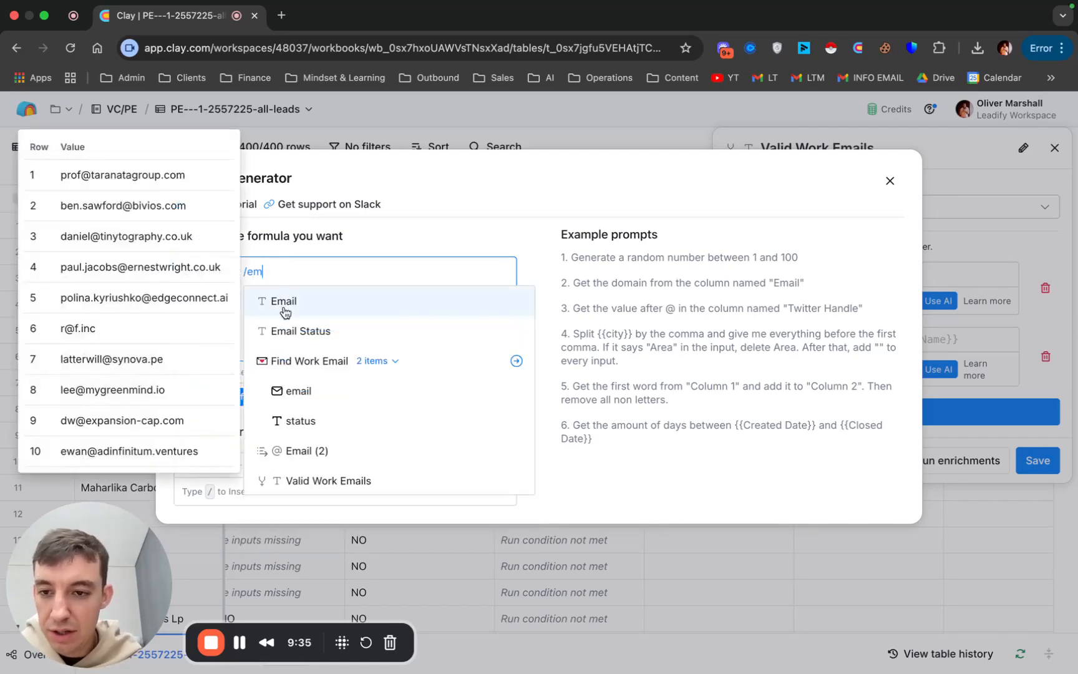
{"action": "left_click", "coordinate": [284, 302]}
{"action": "type", "text": "is /"}
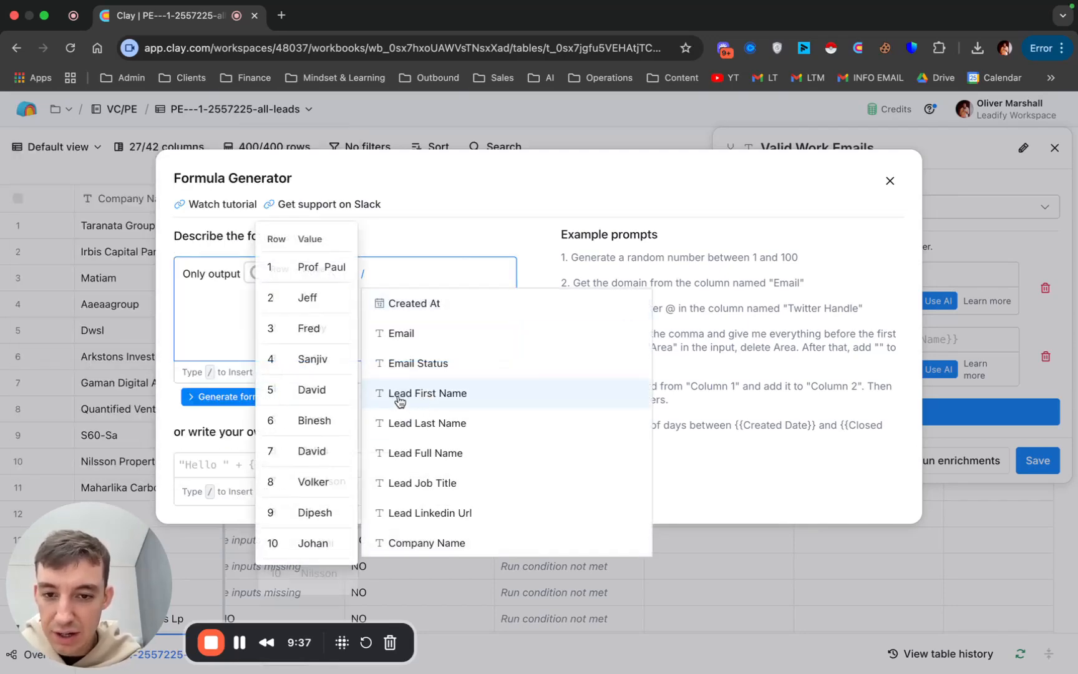
{"action": "left_click", "coordinate": [422, 364]}
{"action": "type", "text": "is VALID"}
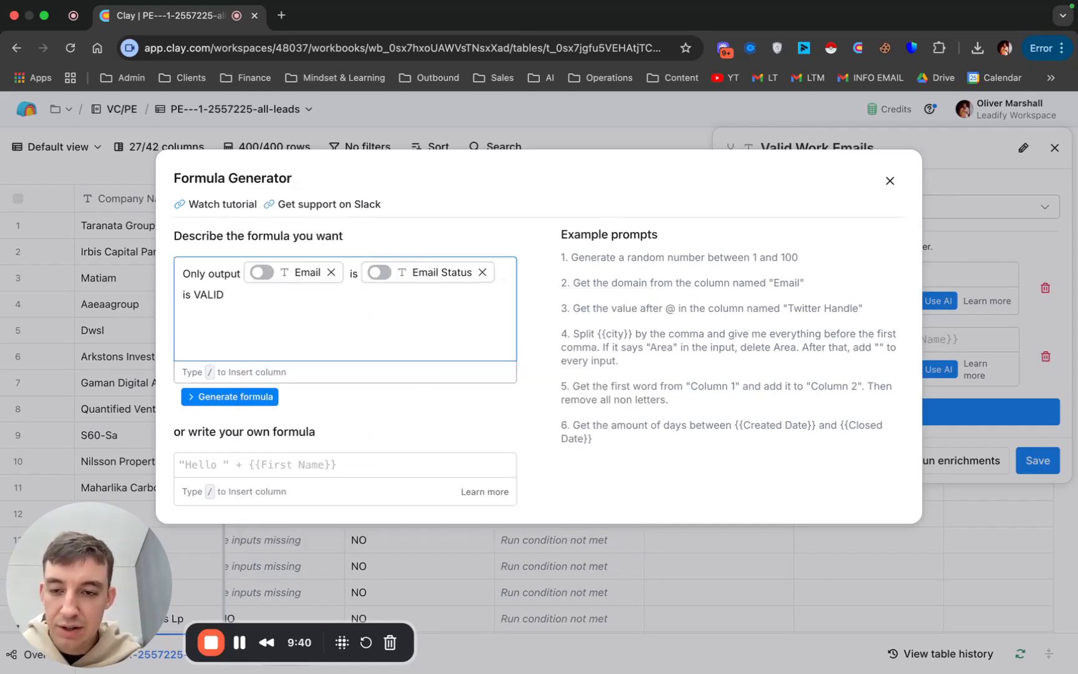
{"action": "left_click", "coordinate": [219, 397]}
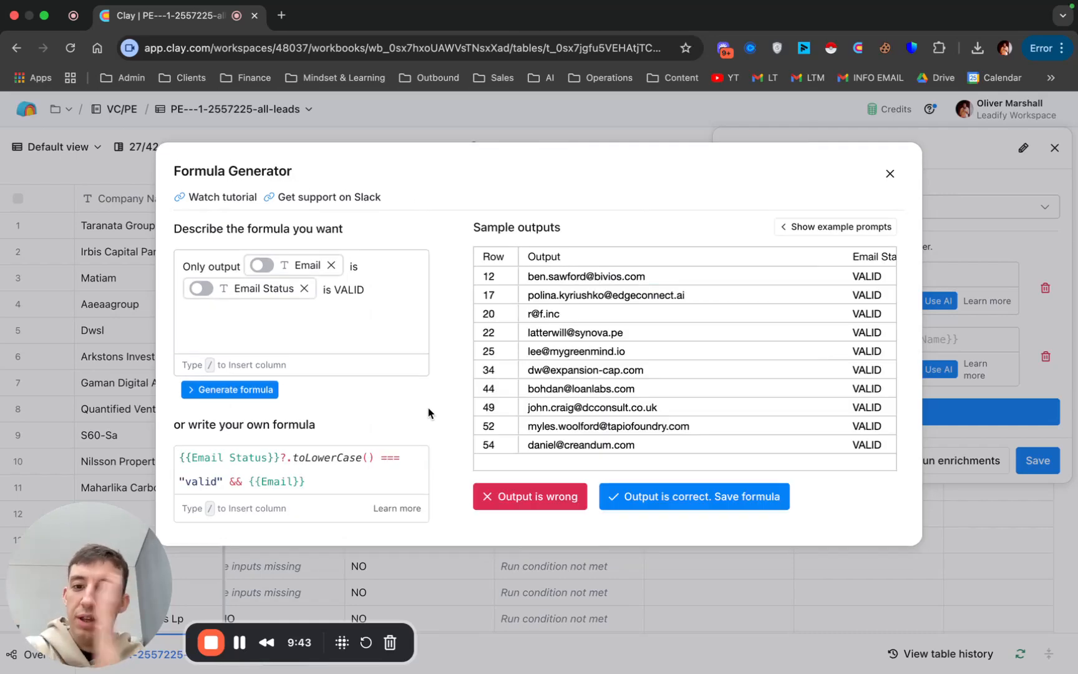
{"action": "left_click", "coordinate": [659, 498]}
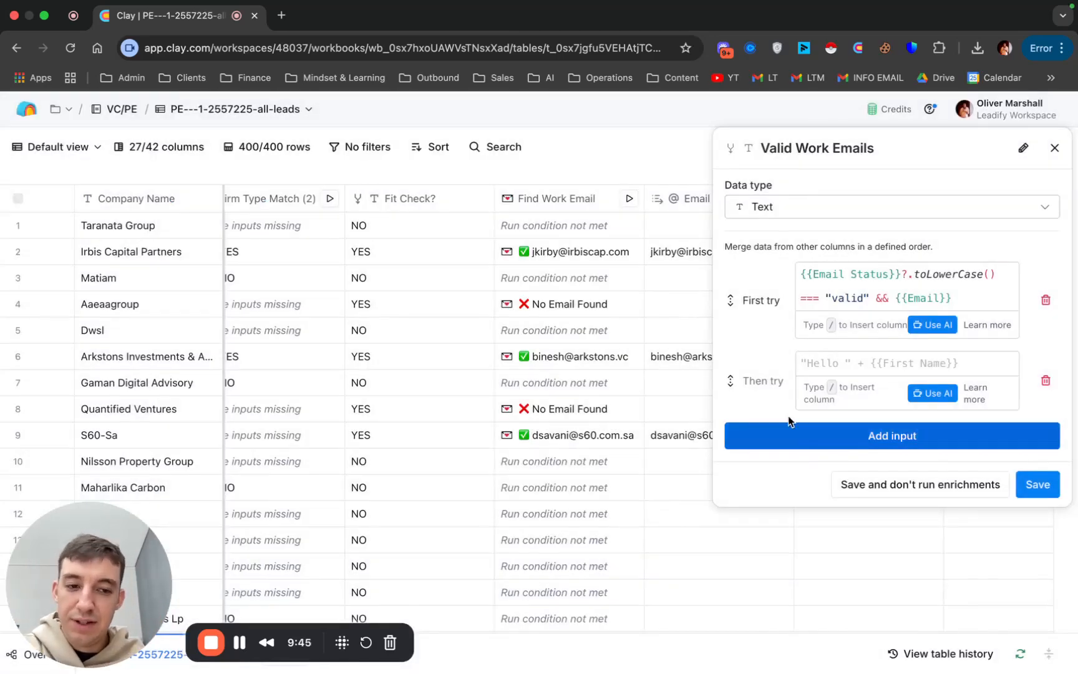
Insert the Email (2) column as the second input of Valid Work Emails and save the column with its enrichments run.
{"action": "type", "text": "/"}
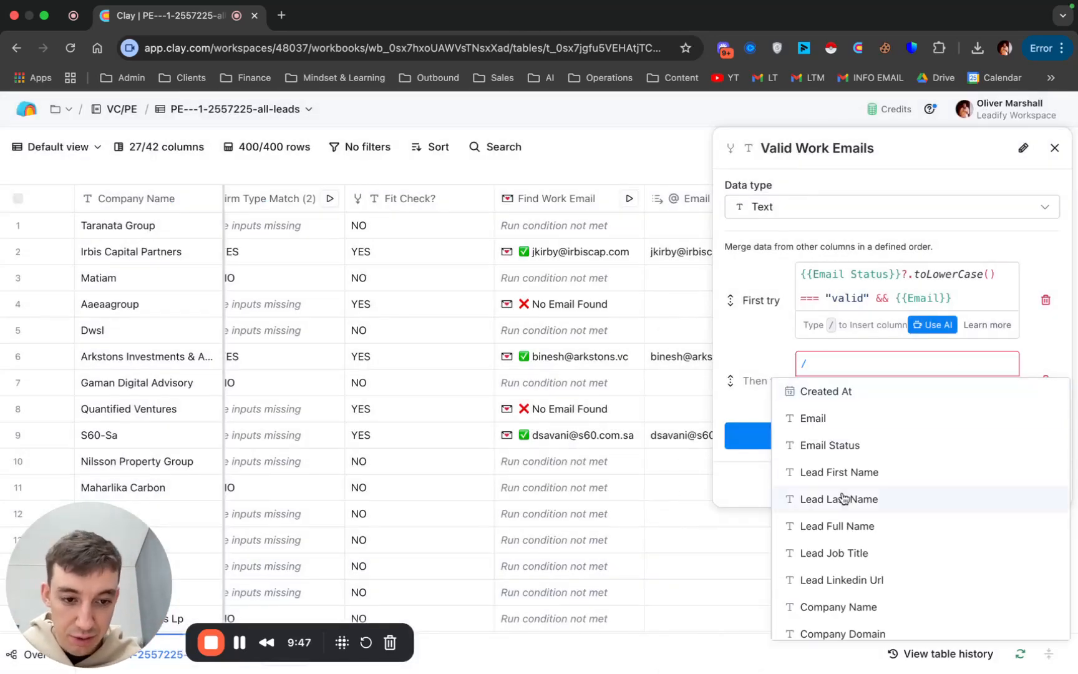
{"action": "scroll", "coordinate": [848, 493], "scroll_direction": "down", "scroll_amount": 5}
{"action": "left_click", "coordinate": [836, 599]}
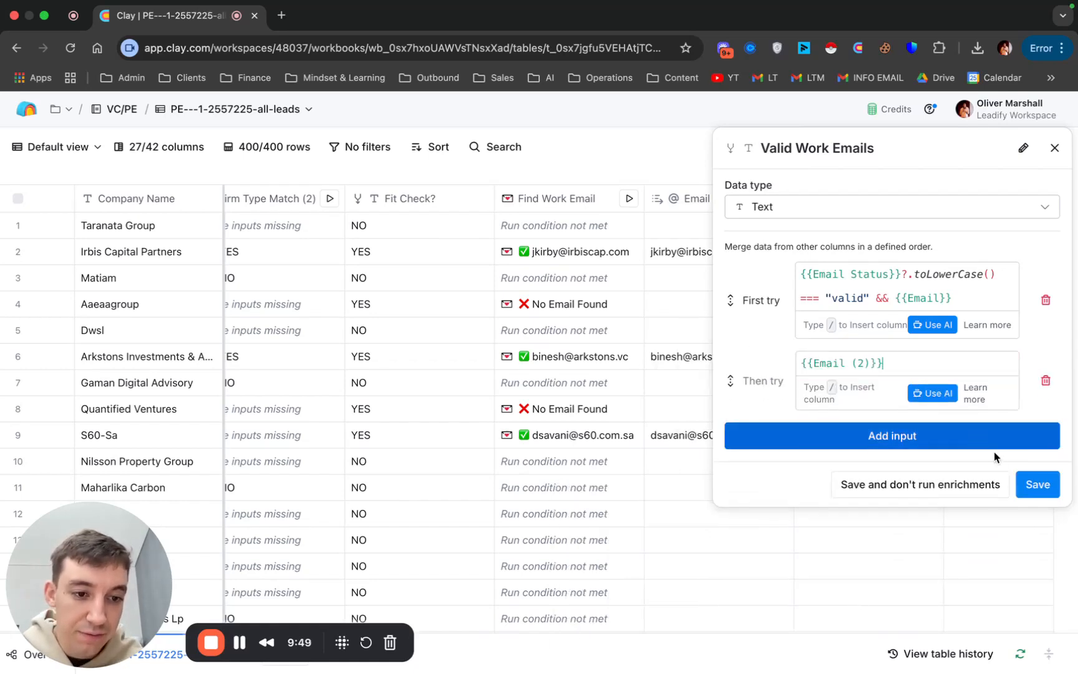
{"action": "left_click", "coordinate": [1034, 486]}
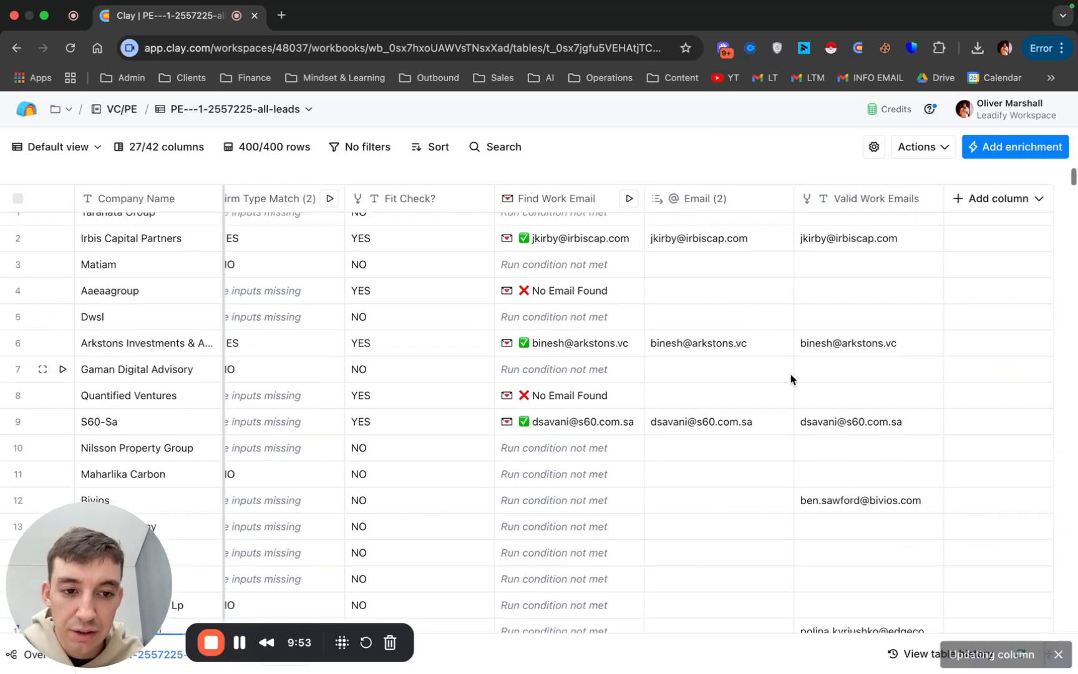
Filter the table to rows where Valid Work Emails is not empty.
{"action": "left_click", "coordinate": [360, 147]}
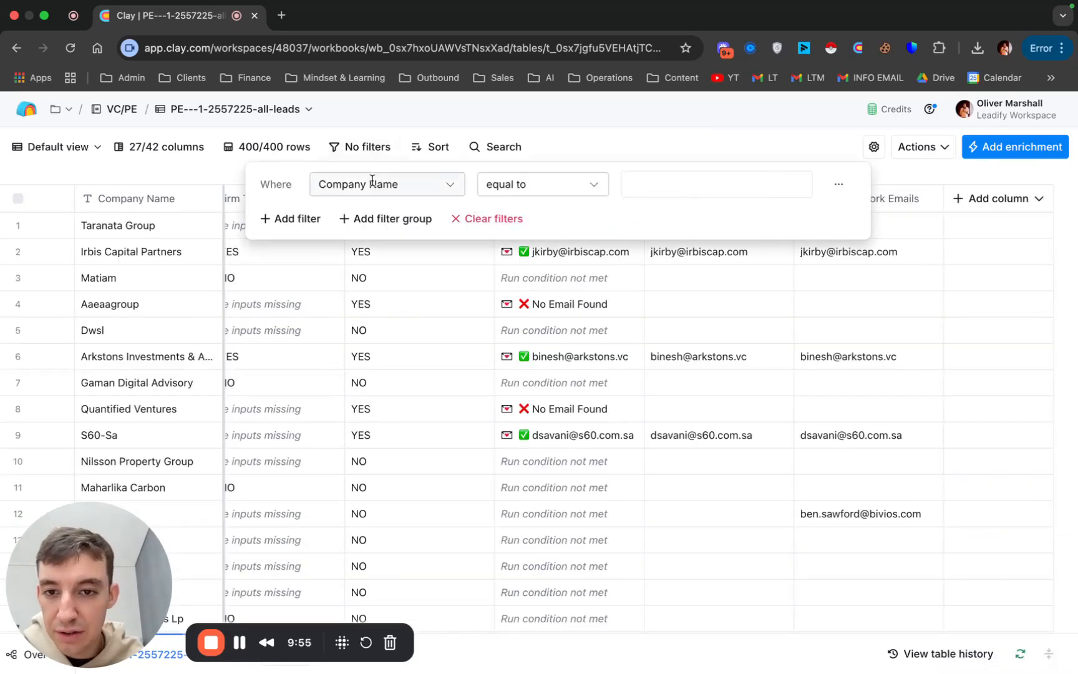
{"action": "left_click", "coordinate": [373, 180]}
{"action": "scroll", "coordinate": [437, 531], "scroll_direction": "down", "scroll_amount": 10}
{"action": "left_click", "coordinate": [465, 653]}
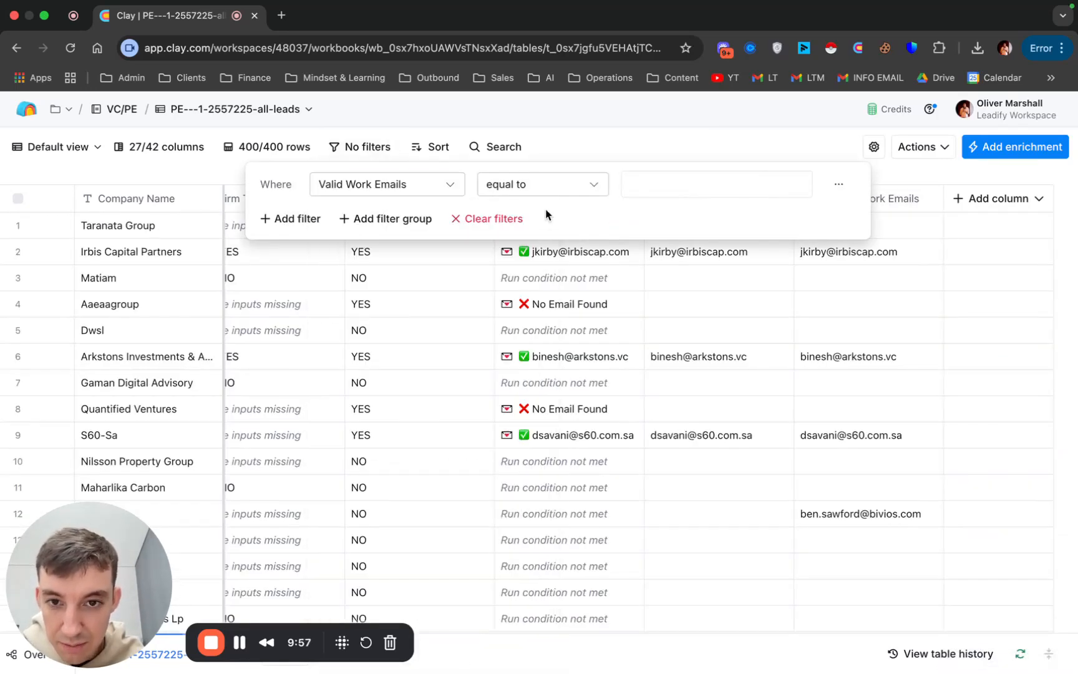
{"action": "left_click", "coordinate": [536, 191]}
{"action": "left_click", "coordinate": [544, 385]}
{"action": "left_click", "coordinate": [615, 160]}
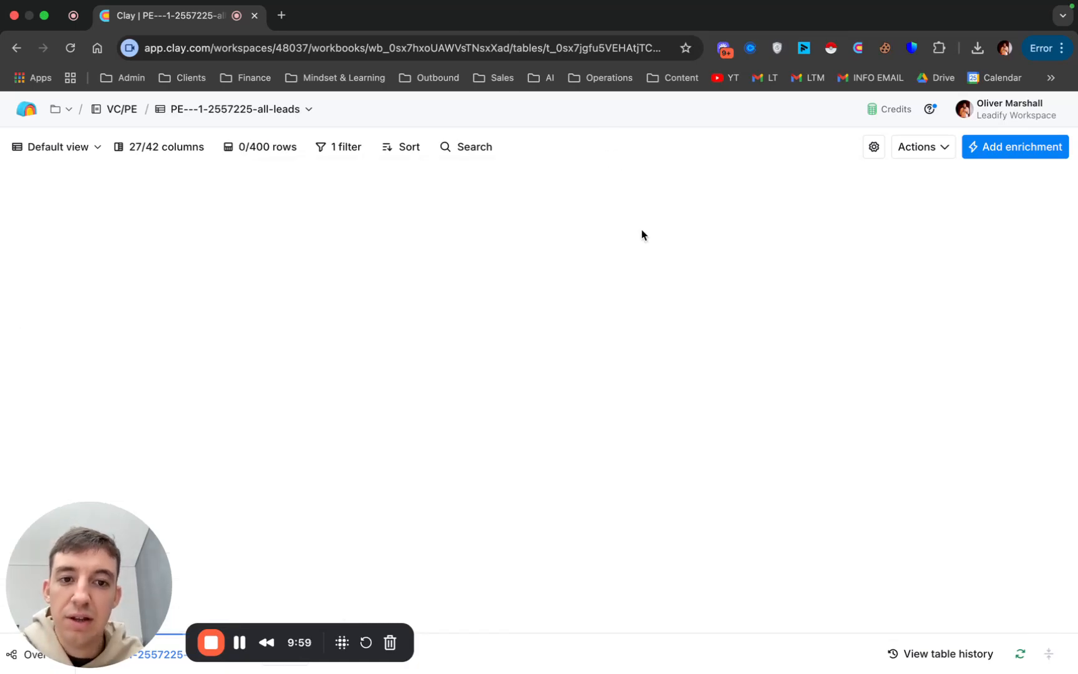
Hide the Email (2) column from the table.
{"action": "scroll", "coordinate": [665, 322], "scroll_direction": "right", "scroll_amount": 10}
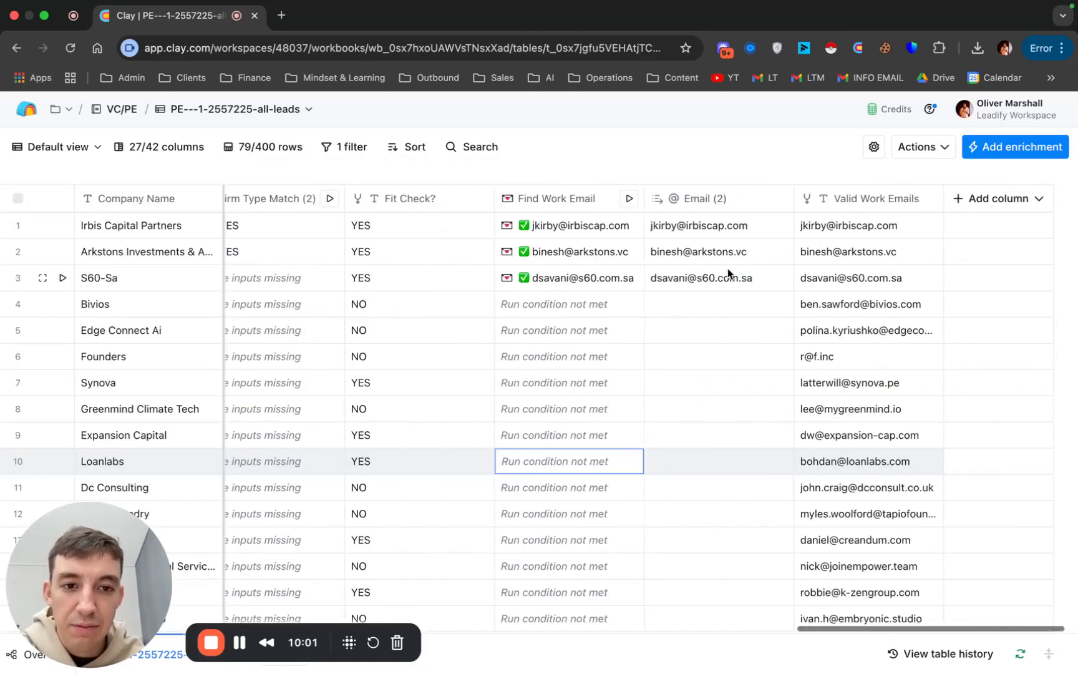
{"action": "left_click", "coordinate": [714, 201]}
{"action": "left_click", "coordinate": [705, 635]}
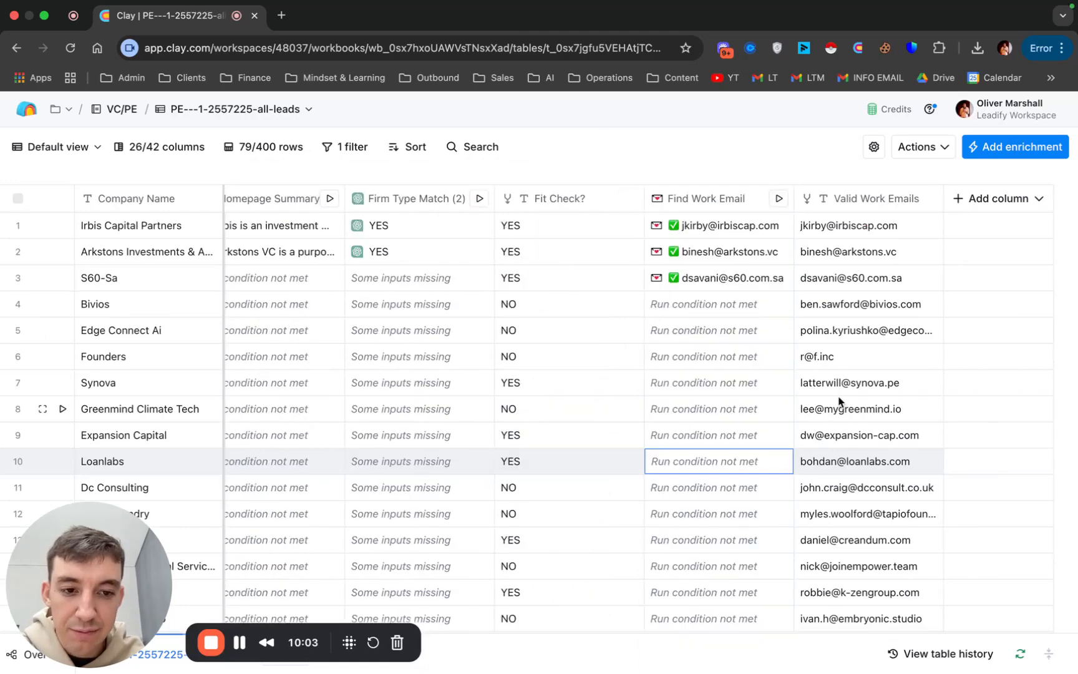
Add a second filter condition requiring Fit Check? to contain "Yes".
{"action": "left_click", "coordinate": [840, 405]}
{"action": "scroll", "coordinate": [874, 356], "scroll_direction": "left", "scroll_amount": 10}
{"action": "scroll", "coordinate": [872, 356], "scroll_direction": "left", "scroll_amount": 5}
{"action": "scroll", "coordinate": [871, 355], "scroll_direction": "right", "scroll_amount": 5}
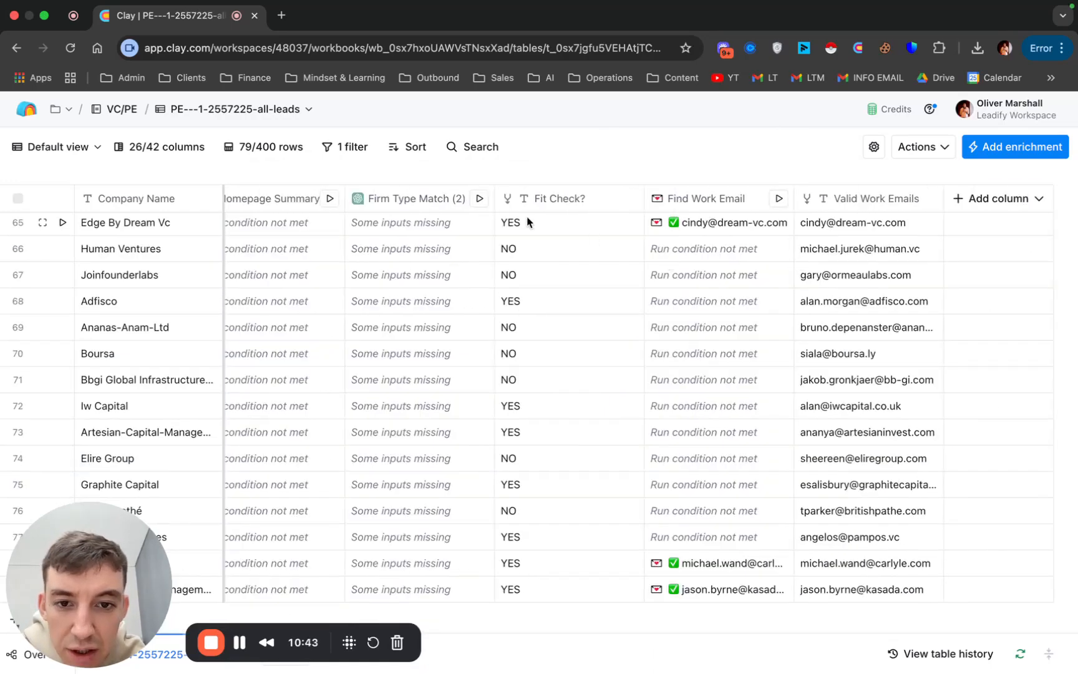
{"action": "left_click", "coordinate": [348, 151]}
{"action": "left_click", "coordinate": [293, 216]}
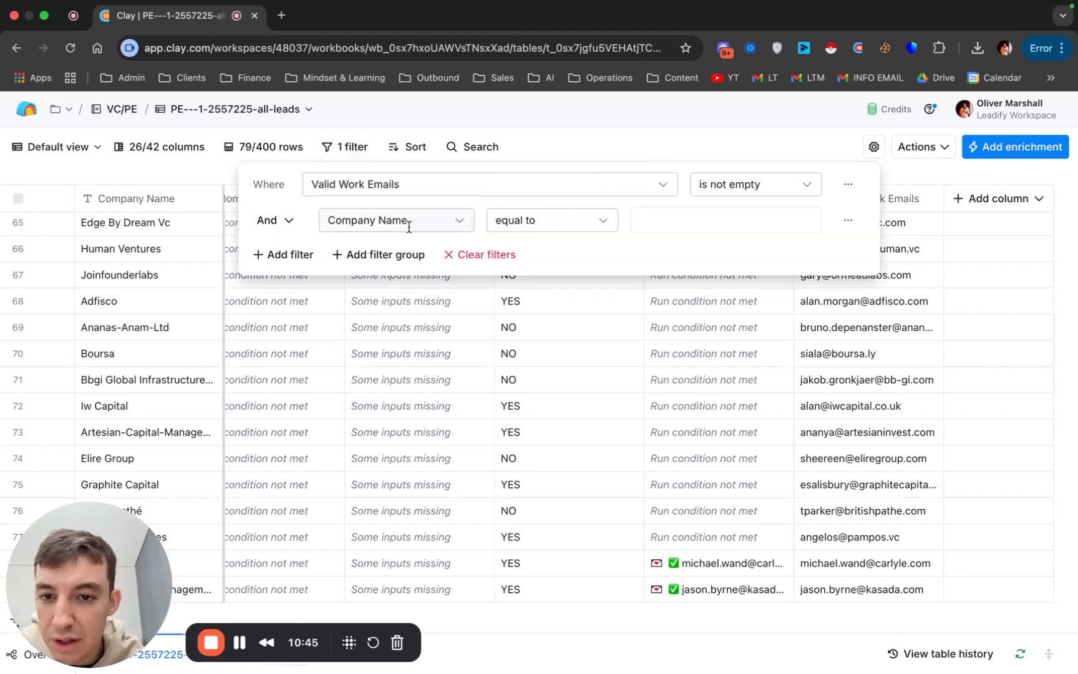
{"action": "left_click", "coordinate": [409, 222]}
{"action": "scroll", "coordinate": [439, 495], "scroll_direction": "down", "scroll_amount": 5}
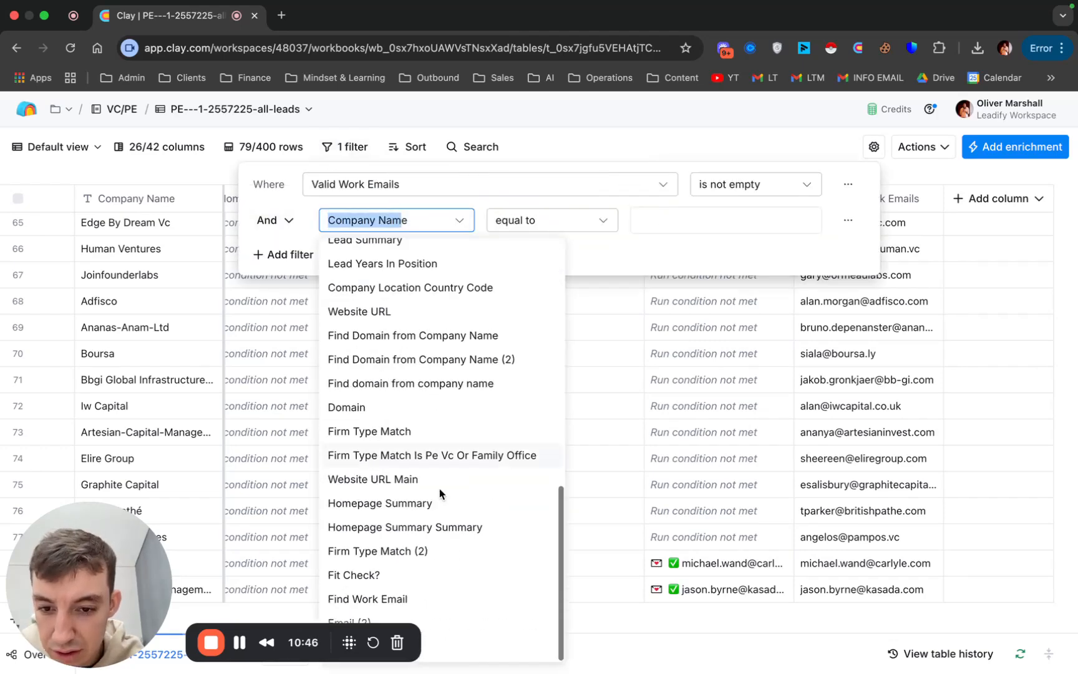
{"action": "left_click", "coordinate": [434, 581]}
{"action": "left_click", "coordinate": [559, 221]}
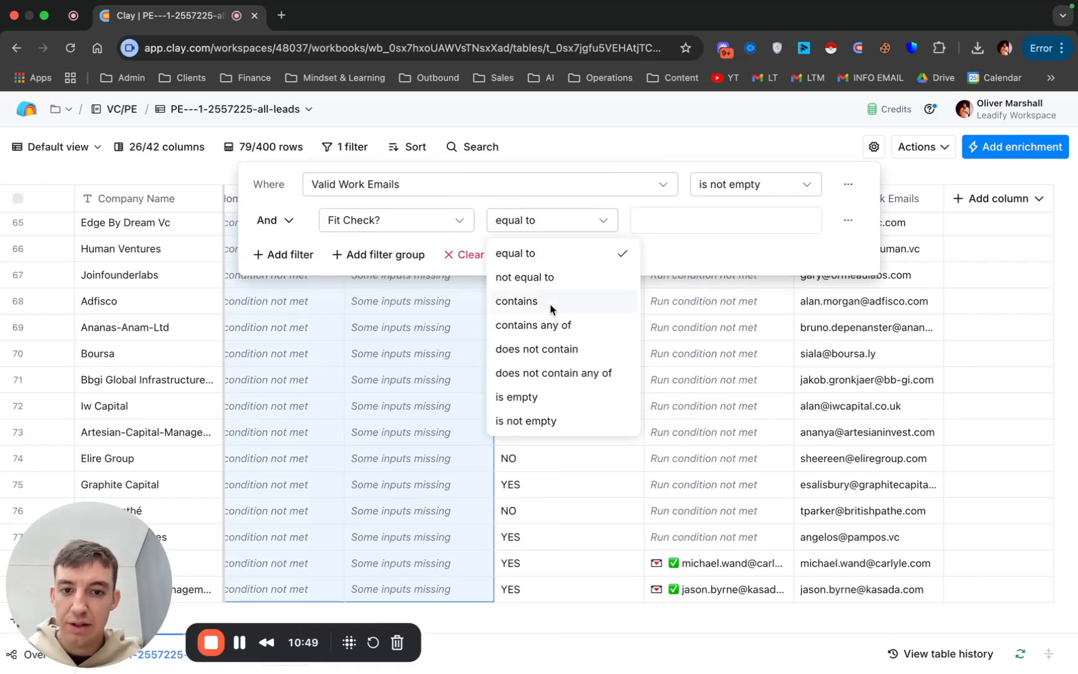
{"action": "left_click", "coordinate": [554, 306]}
{"action": "left_click", "coordinate": [656, 230]}
{"action": "type", "text": "Yes"}
{"action": "key", "text": "Return"}
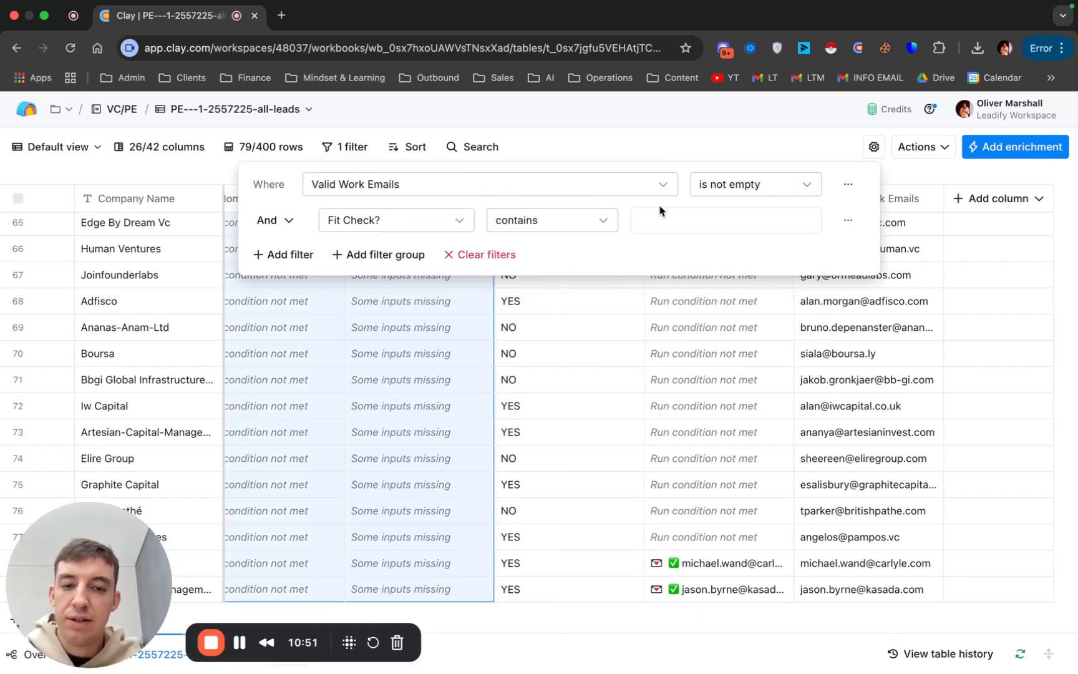
{"action": "left_click", "coordinate": [660, 122]}
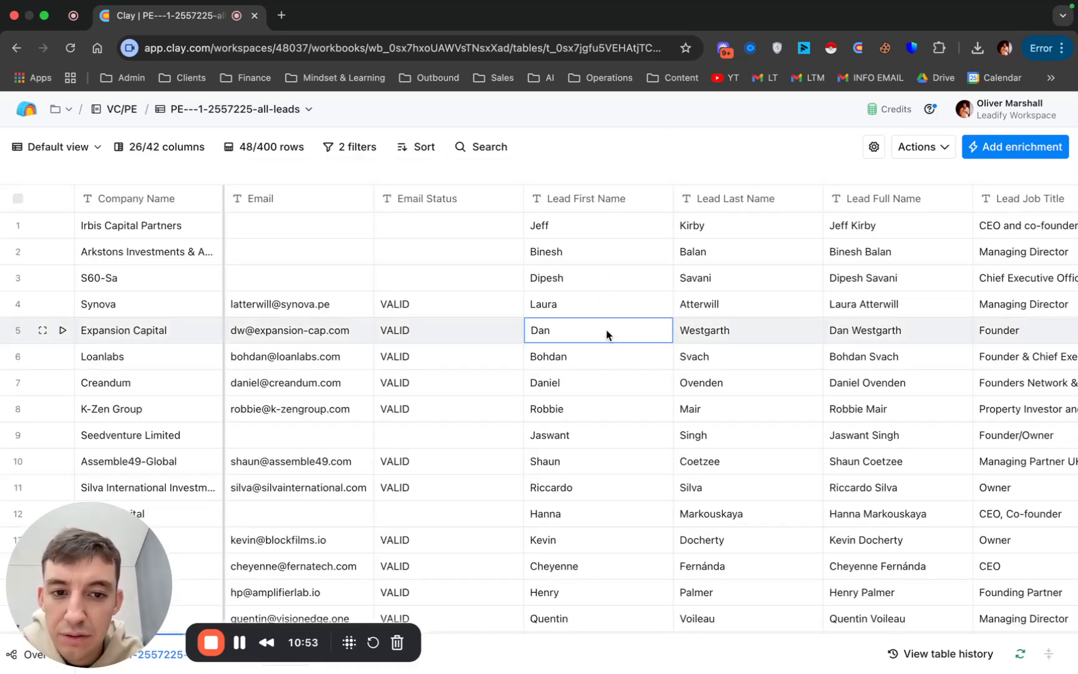
Review the Fit Check?, Find Work Email and Valid Work Emails columns across the filtered rows.
{"action": "scroll", "coordinate": [606, 335], "scroll_direction": "right", "scroll_amount": 10}
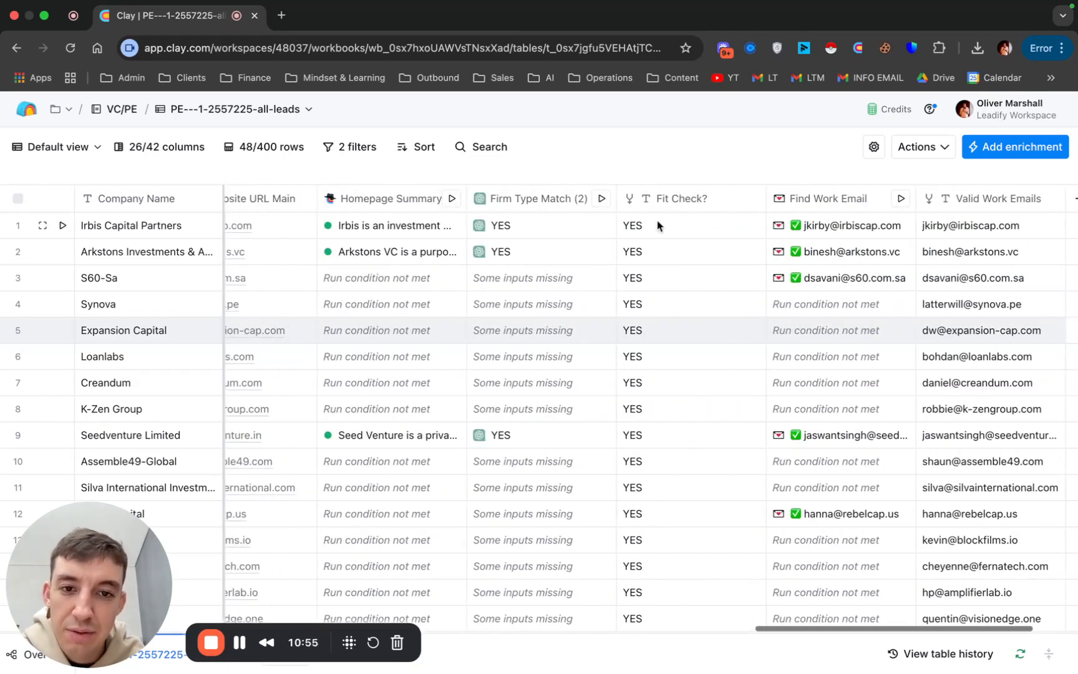
{"action": "left_click", "coordinate": [655, 227]}
{"action": "left_click", "coordinate": [687, 280]}
{"action": "scroll", "coordinate": [687, 354], "scroll_direction": "right", "scroll_amount": 5}
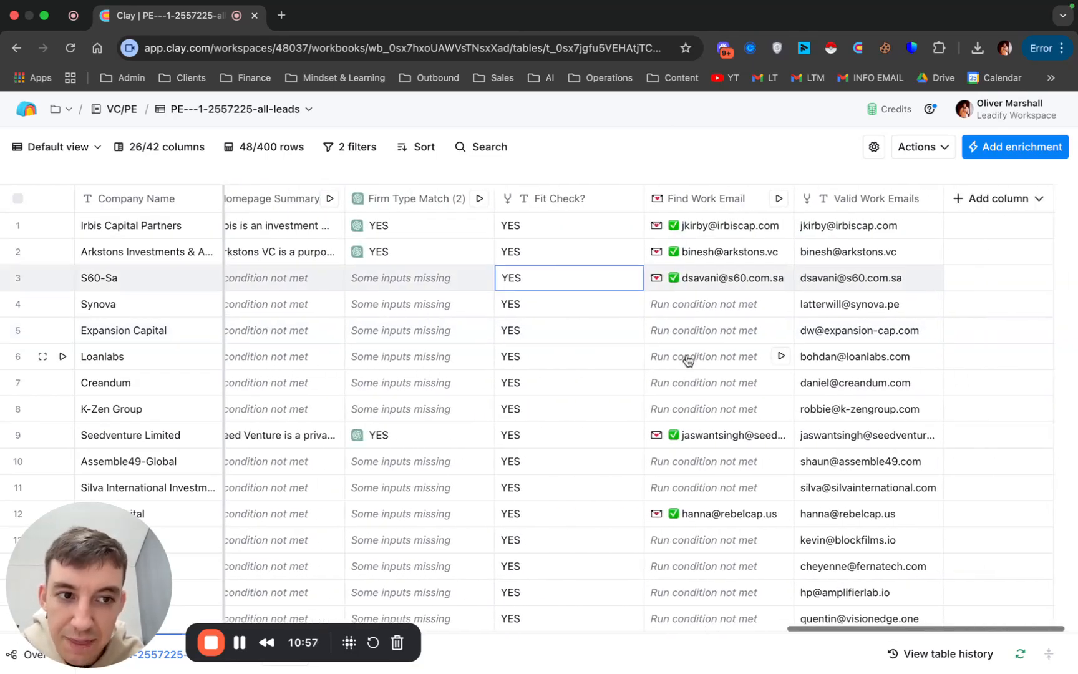
{"action": "left_click_drag", "start_coordinate": [841, 229], "coordinate": [874, 571]}
{"action": "scroll", "coordinate": [870, 555], "scroll_direction": "down", "scroll_amount": 10}
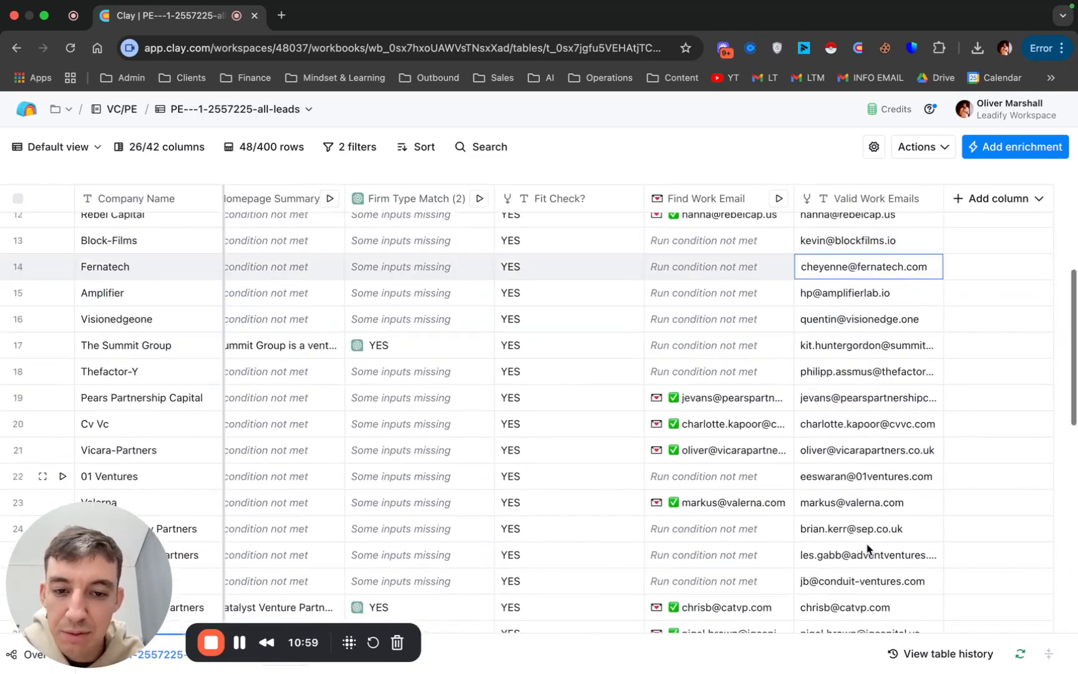
{"action": "scroll", "coordinate": [868, 547], "scroll_direction": "down", "scroll_amount": 5}
{"action": "scroll", "coordinate": [867, 547], "scroll_direction": "up", "scroll_amount": 15}
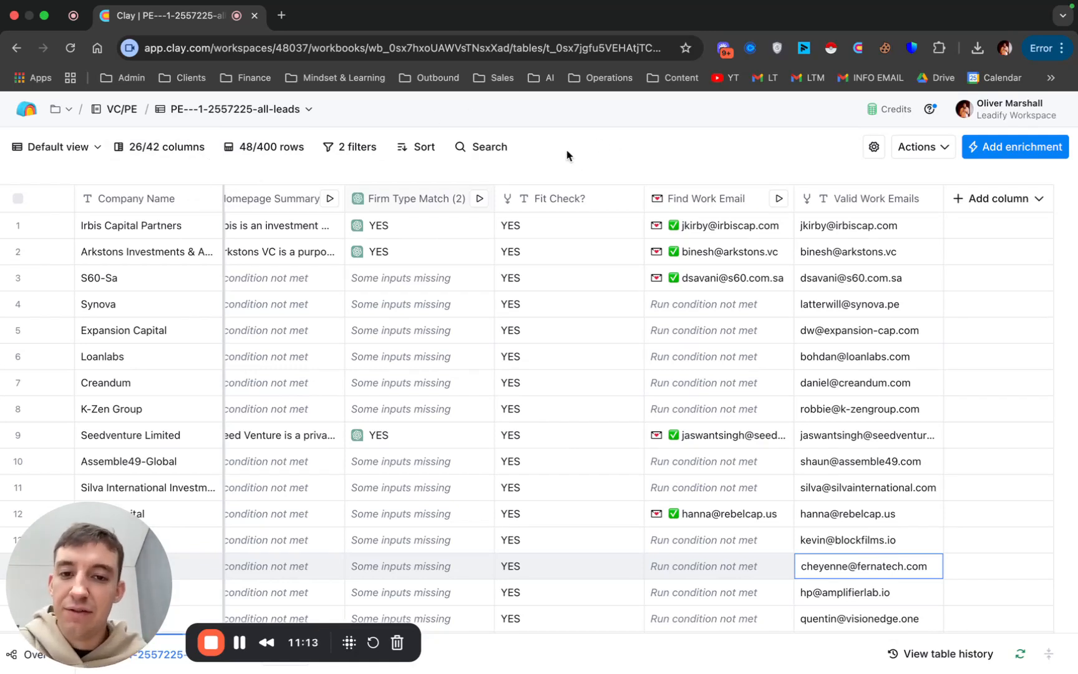
{"action": "left_click", "coordinate": [561, 223]}
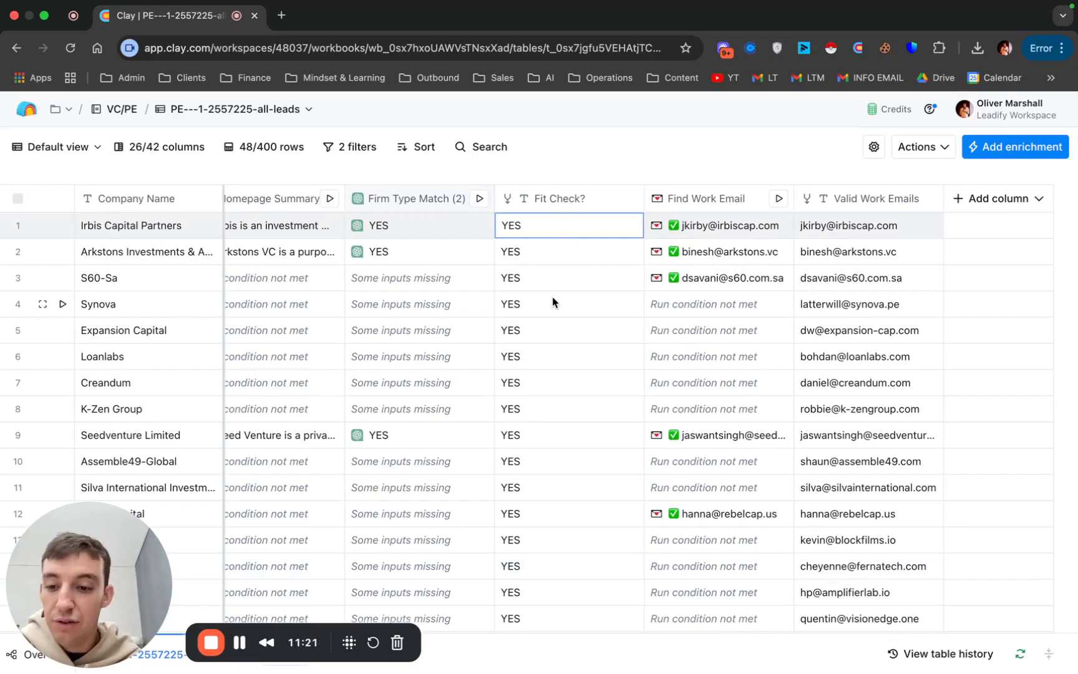
{"action": "scroll", "coordinate": [553, 300], "scroll_direction": "down", "scroll_amount": 15}
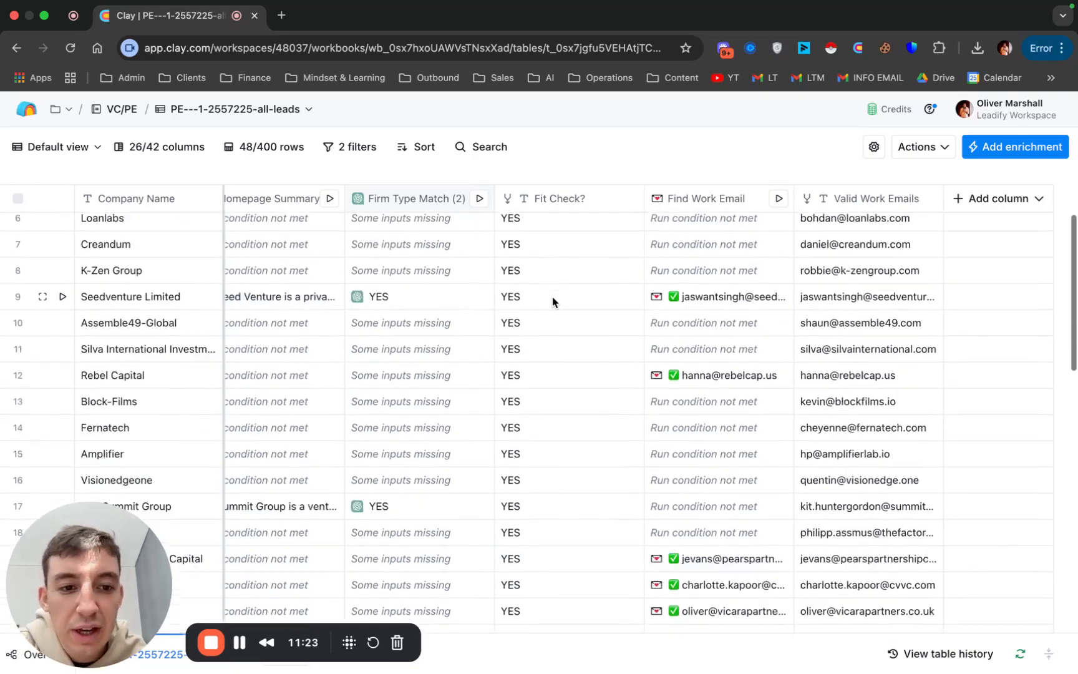
{"action": "scroll", "coordinate": [553, 296], "scroll_direction": "up", "scroll_amount": 15}
Compare the leads' Email Status with their Find Work Email and Valid Work Emails entries, including the Bregal Milestone row.
{"action": "scroll", "coordinate": [553, 296], "scroll_direction": "left", "scroll_amount": 10}
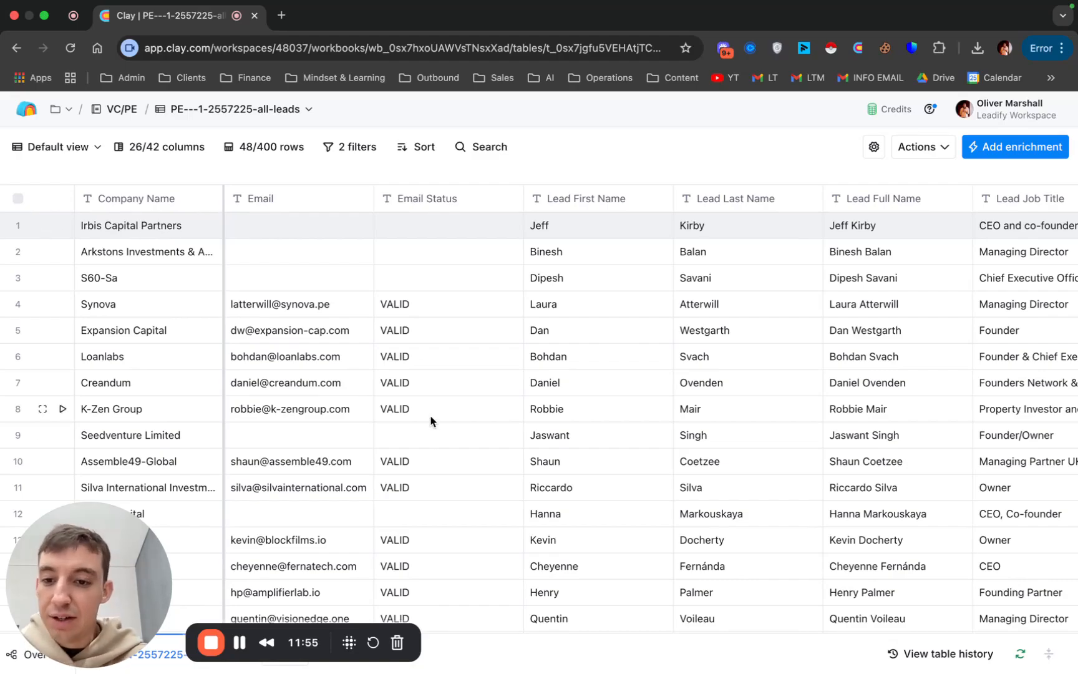
{"action": "scroll", "coordinate": [433, 438], "scroll_direction": "down", "scroll_amount": 10}
{"action": "scroll", "coordinate": [433, 437], "scroll_direction": "up", "scroll_amount": 2}
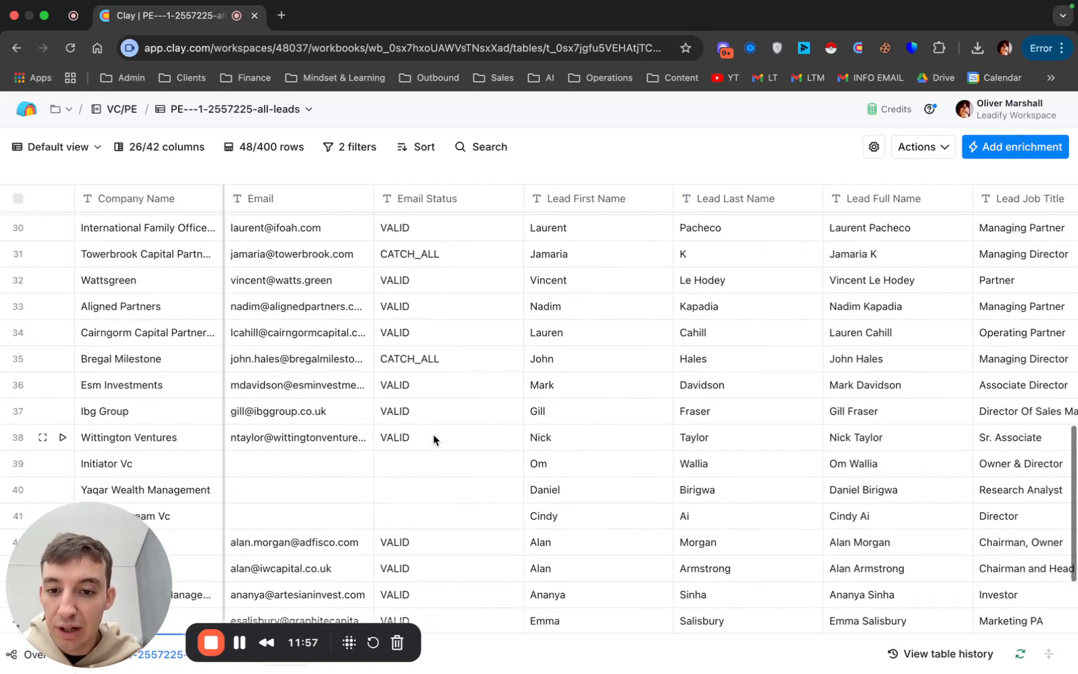
{"action": "scroll", "coordinate": [462, 364], "scroll_direction": "right", "scroll_amount": 10}
{"action": "scroll", "coordinate": [584, 368], "scroll_direction": "right", "scroll_amount": 2}
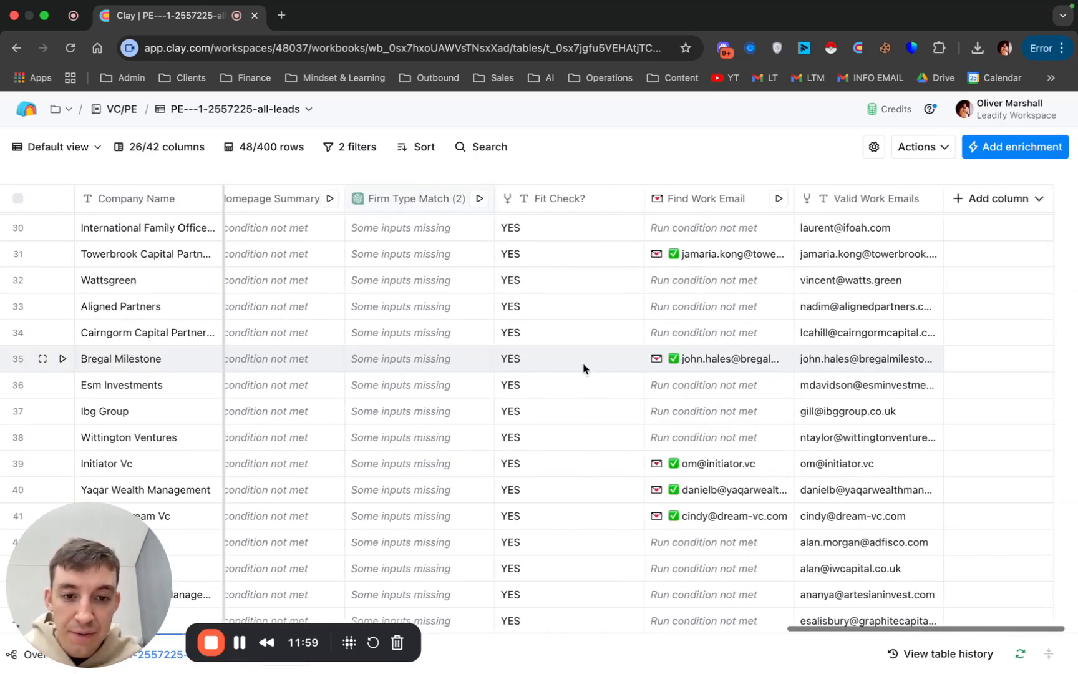
{"action": "left_click", "coordinate": [880, 359]}
{"action": "scroll", "coordinate": [879, 362], "scroll_direction": "up", "scroll_amount": 10}
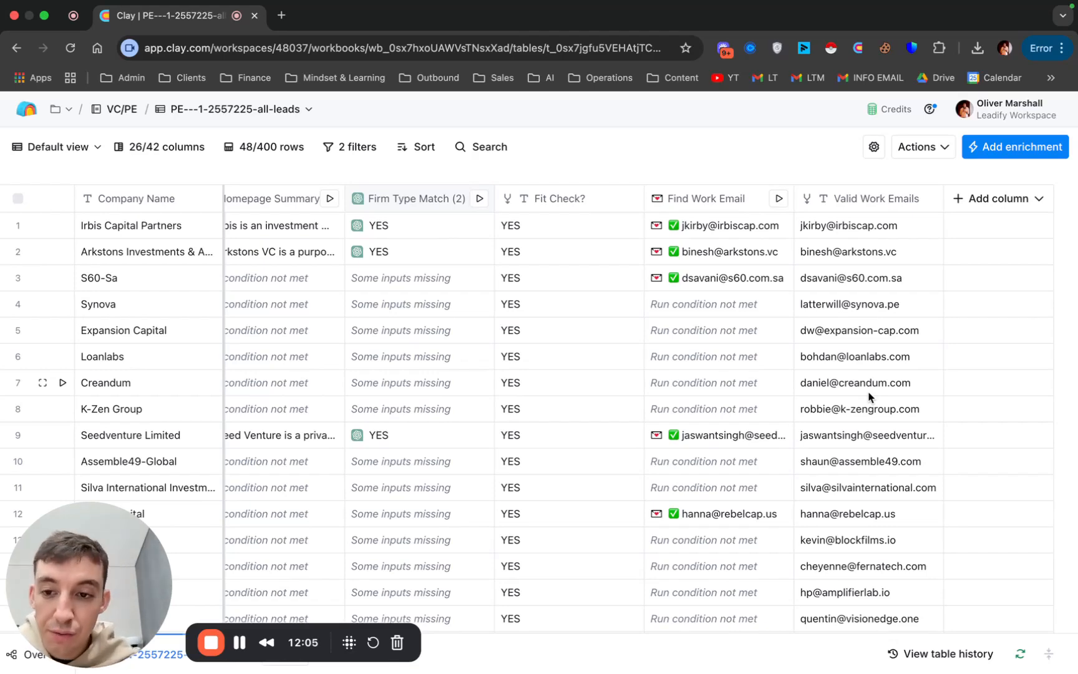
{"action": "scroll", "coordinate": [870, 394], "scroll_direction": "down", "scroll_amount": 15}
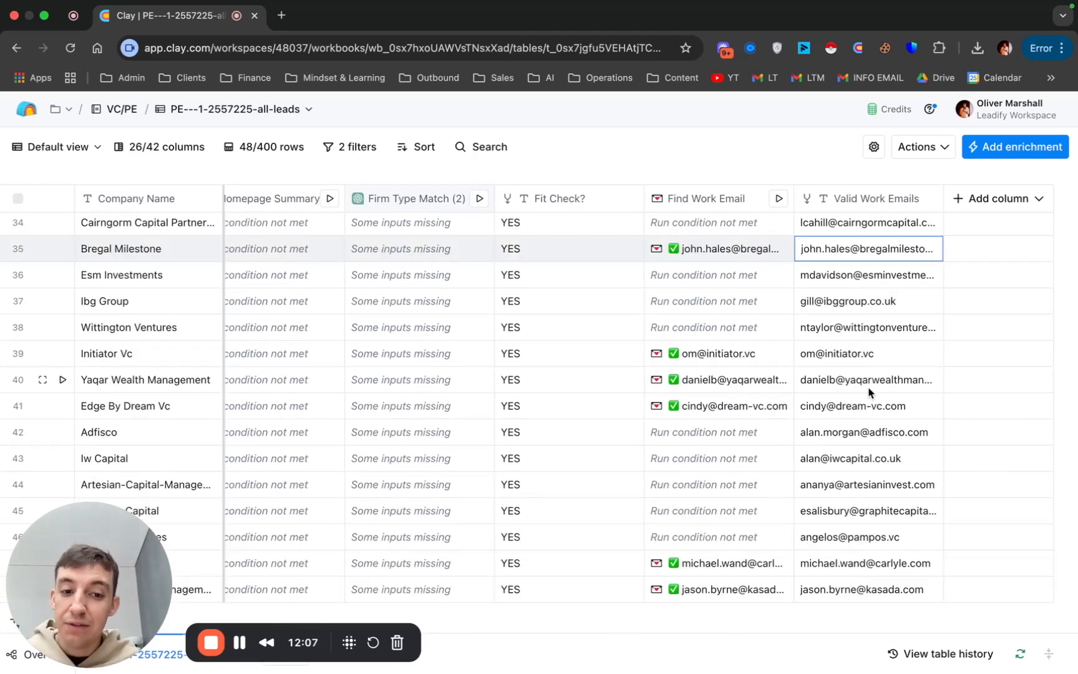
{"action": "left_click", "coordinate": [864, 430]}
{"action": "left_click", "coordinate": [864, 459]}
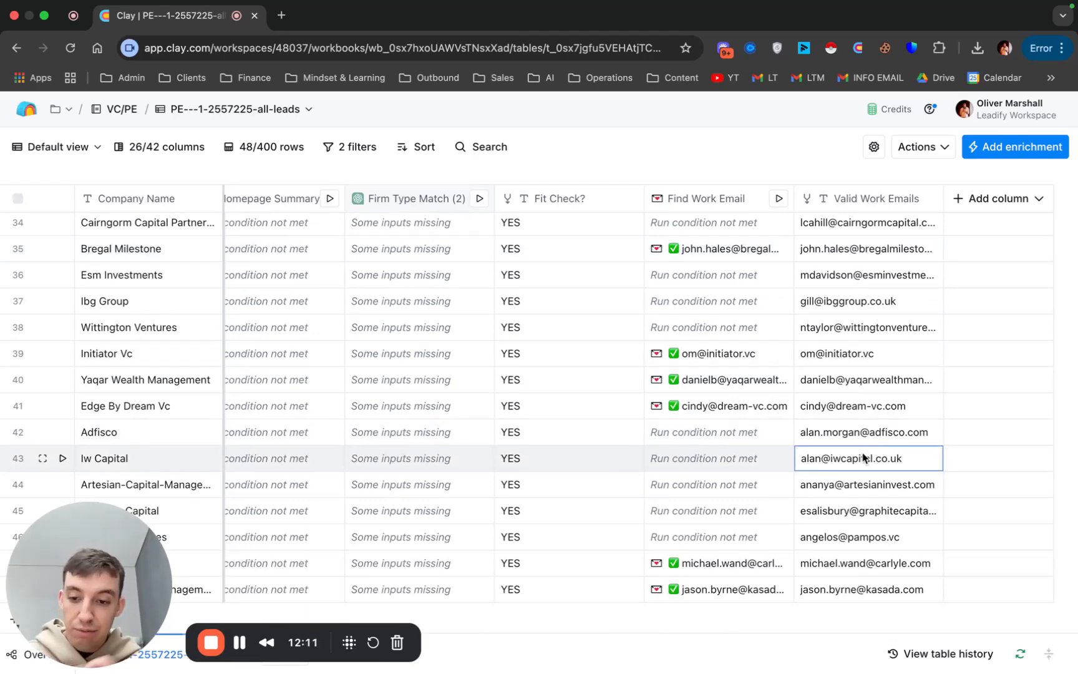
{"action": "scroll", "coordinate": [870, 436], "scroll_direction": "up", "scroll_amount": 15}
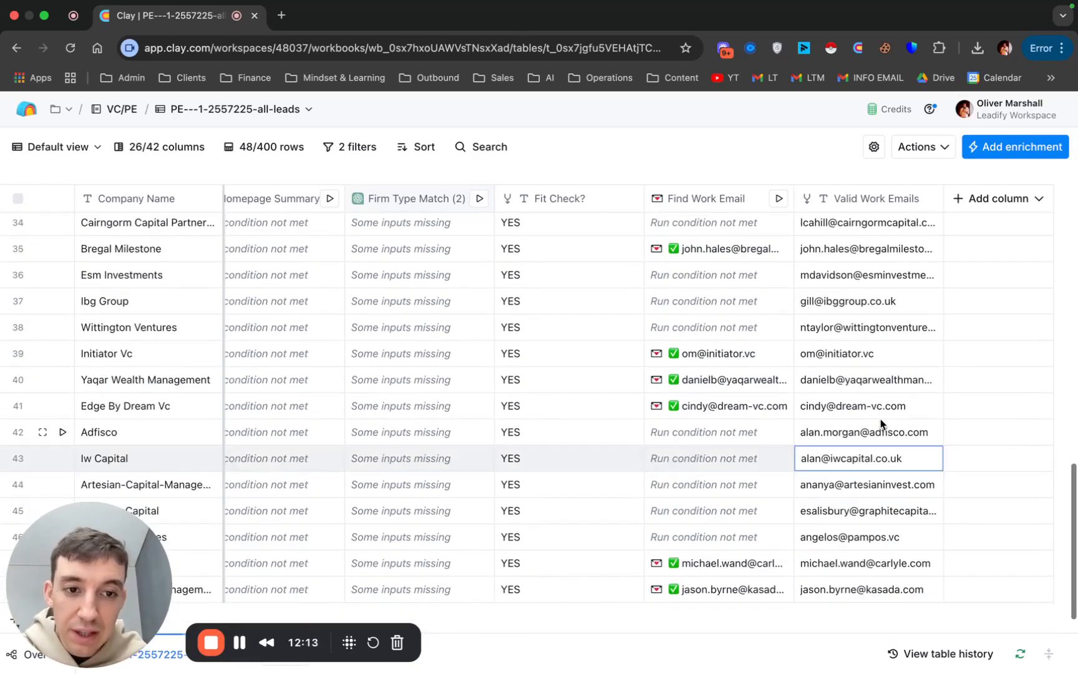
Search the available enrichments for "instantly", look through the Instantly actions and close the list without adding one.
{"action": "left_click", "coordinate": [979, 155]}
{"action": "type", "text": "instantl"}
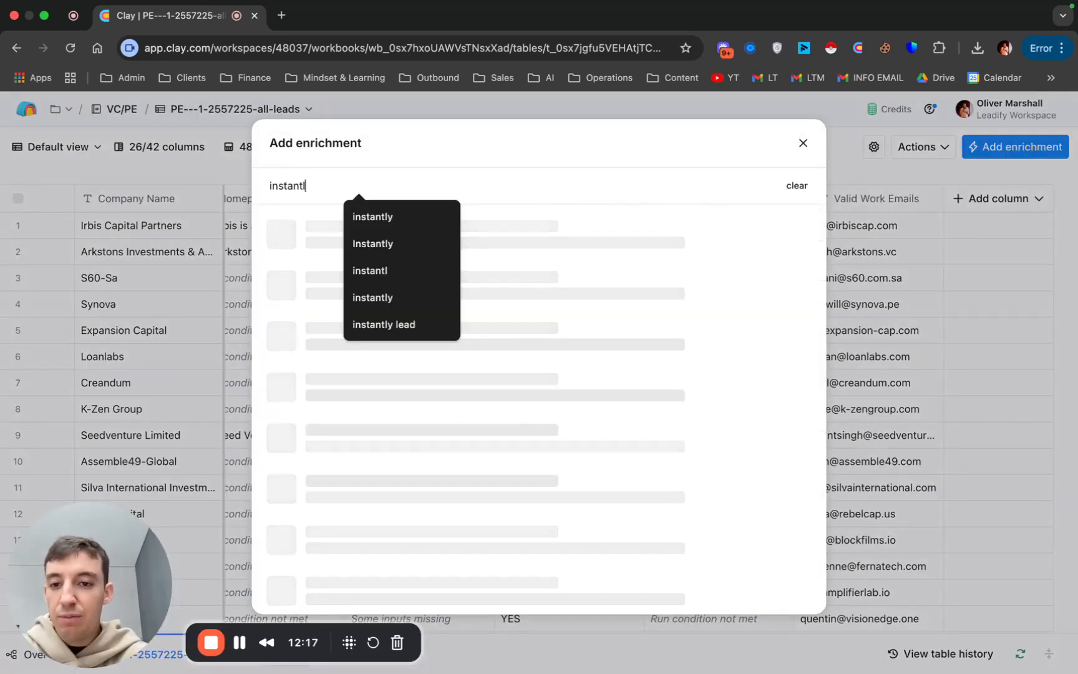
{"action": "type", "text": "y"}
{"action": "left_click", "coordinate": [549, 161]}
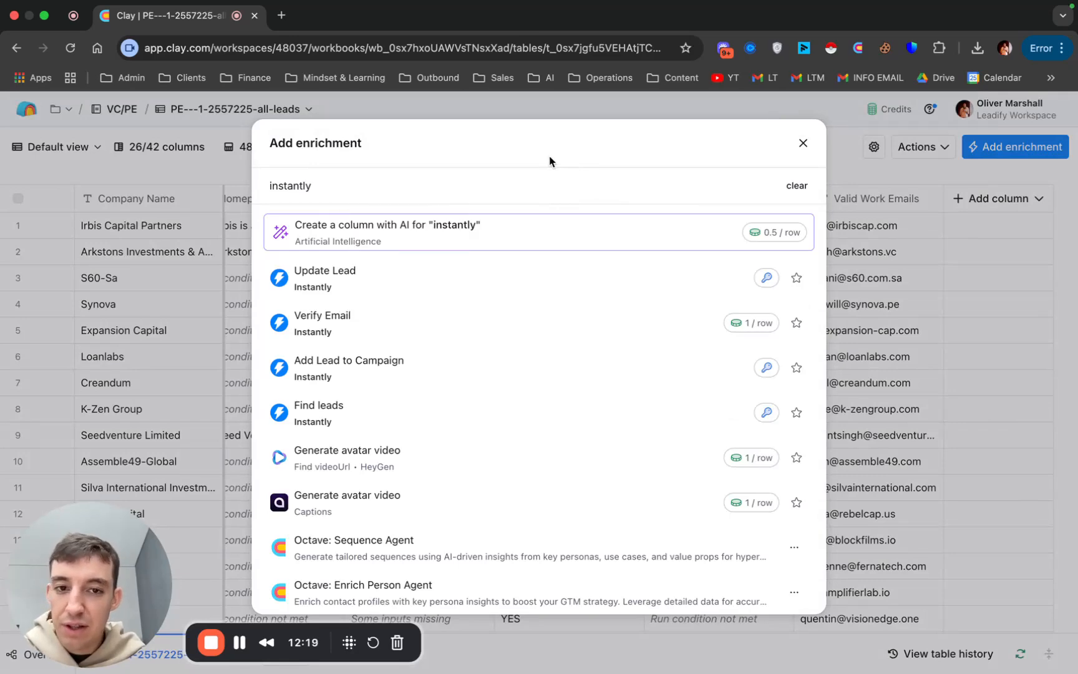
{"action": "scroll", "coordinate": [707, 342], "scroll_direction": "down", "scroll_amount": 4}
{"action": "scroll", "coordinate": [748, 281], "scroll_direction": "up", "scroll_amount": 4}
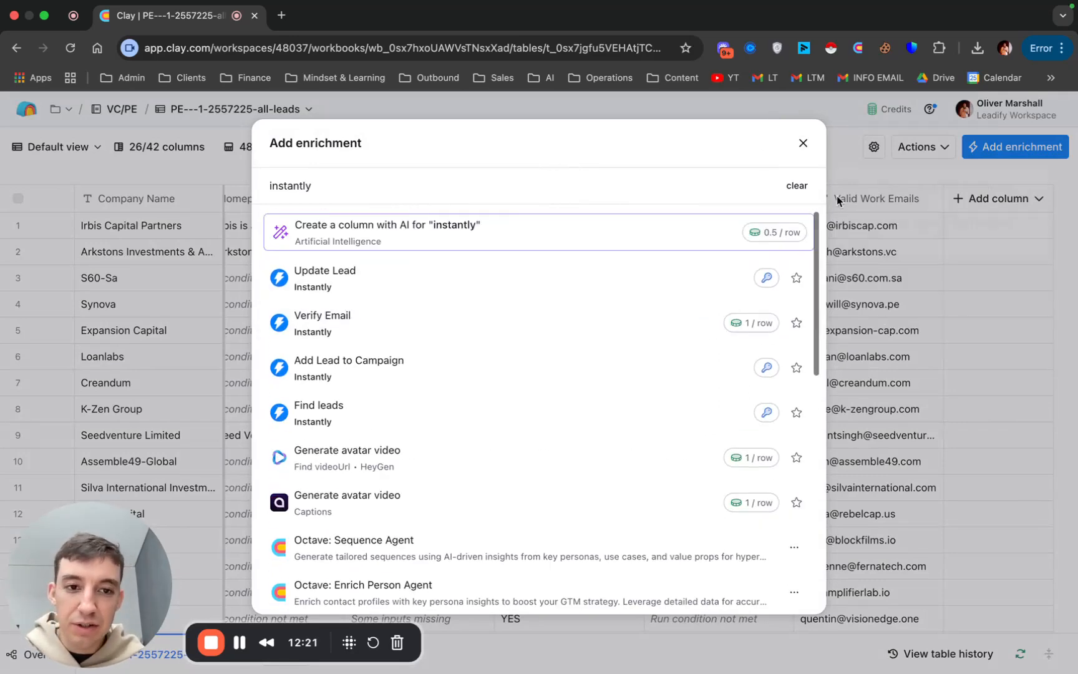
{"action": "left_click", "coordinate": [803, 142]}
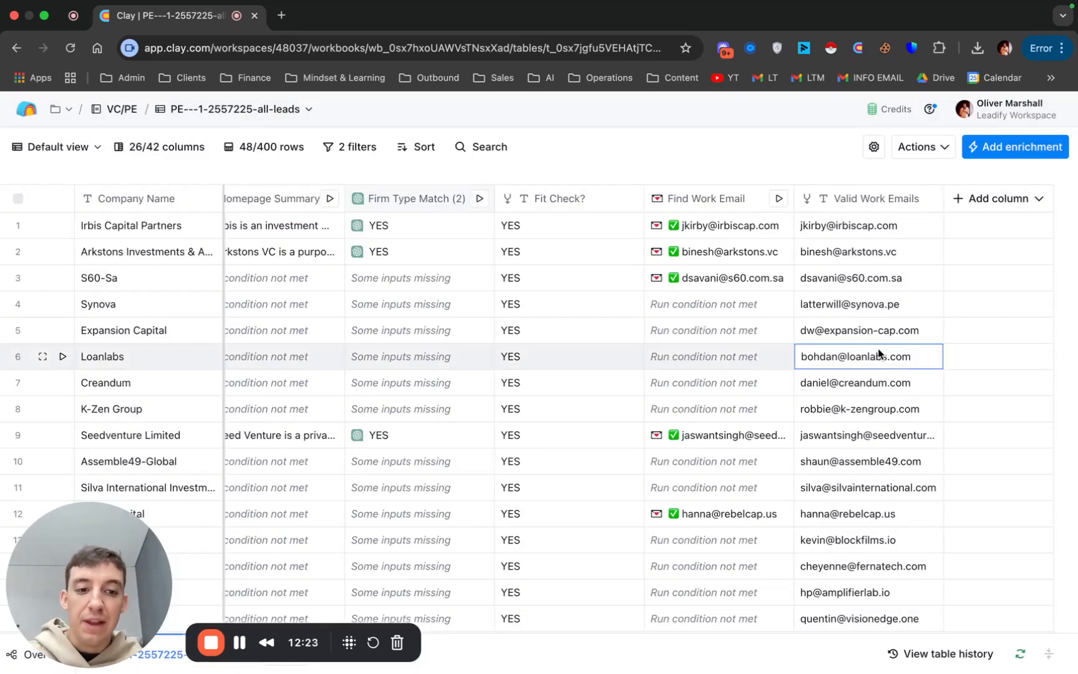
Examine the filtered leads' valid emails, names, job titles and company details across the table's columns.
{"action": "scroll", "coordinate": [823, 514], "scroll_direction": "down", "scroll_amount": 7}
{"action": "scroll", "coordinate": [824, 514], "scroll_direction": "up", "scroll_amount": 7}
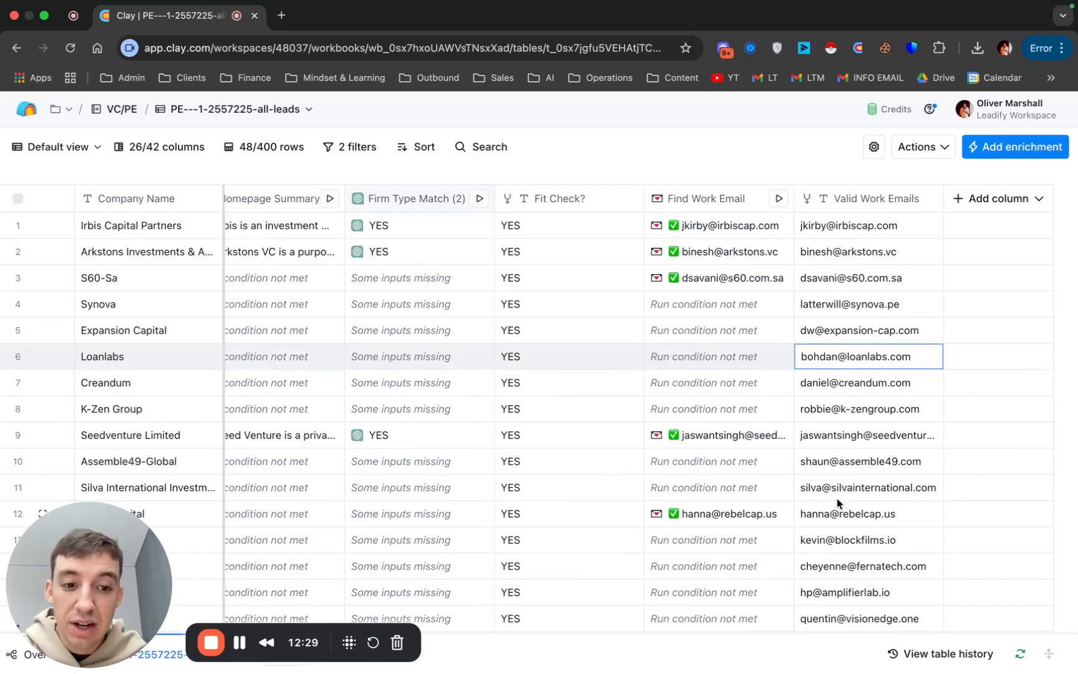
{"action": "left_click", "coordinate": [863, 487]}
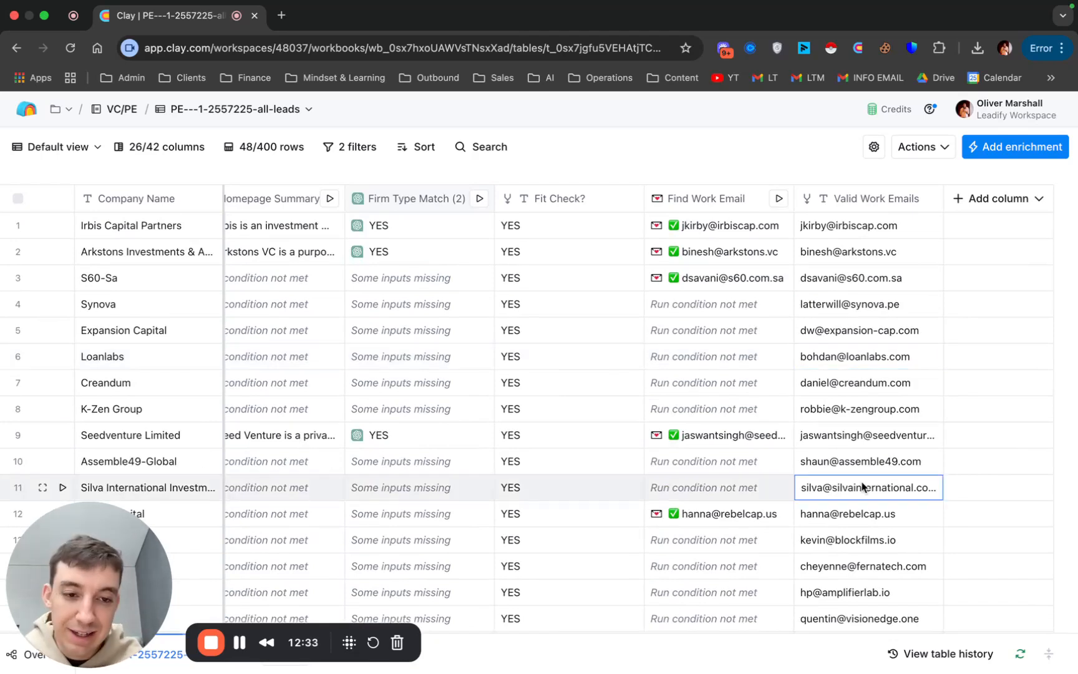
{"action": "scroll", "coordinate": [861, 486], "scroll_direction": "left", "scroll_amount": 15}
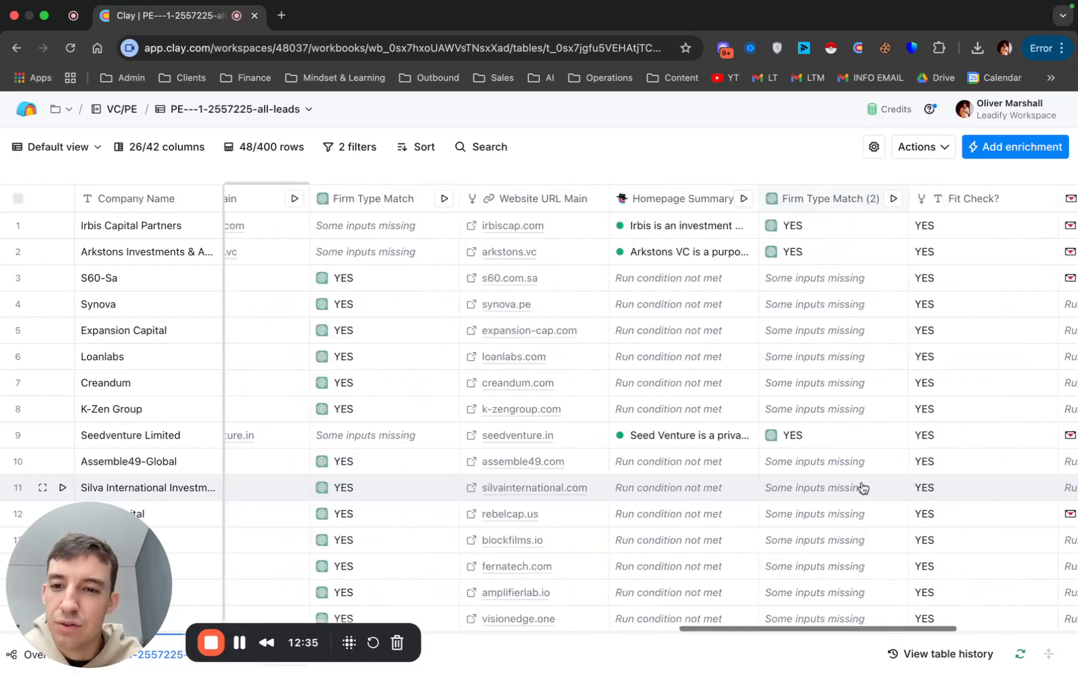
{"action": "scroll", "coordinate": [862, 486], "scroll_direction": "left", "scroll_amount": 8}
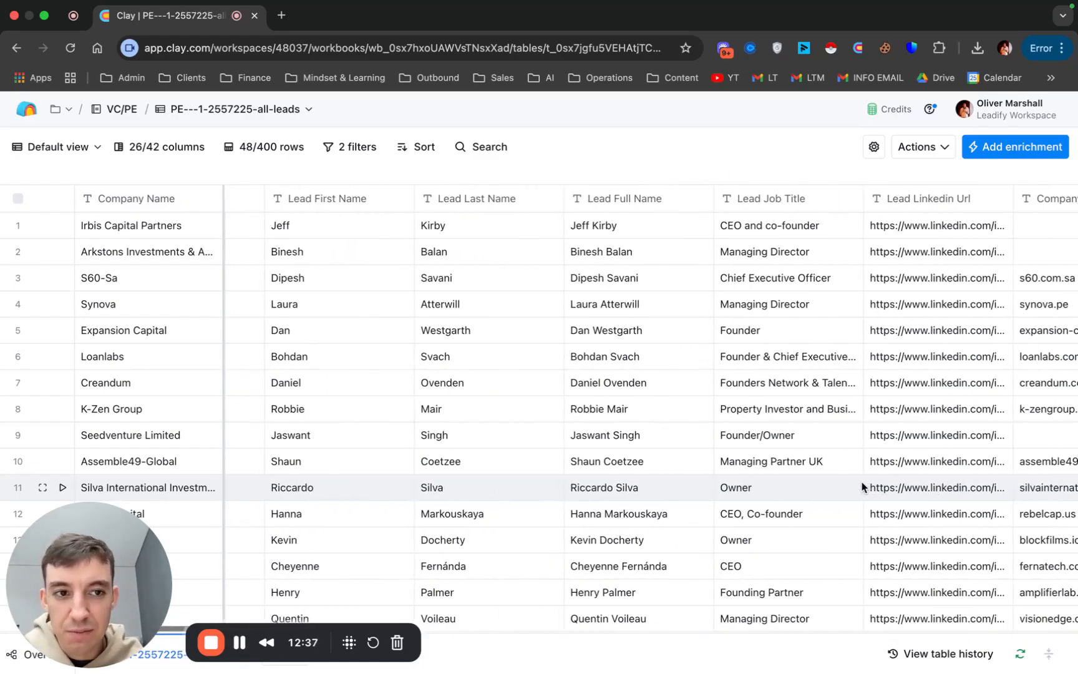
{"action": "scroll", "coordinate": [862, 486], "scroll_direction": "right", "scroll_amount": 5}
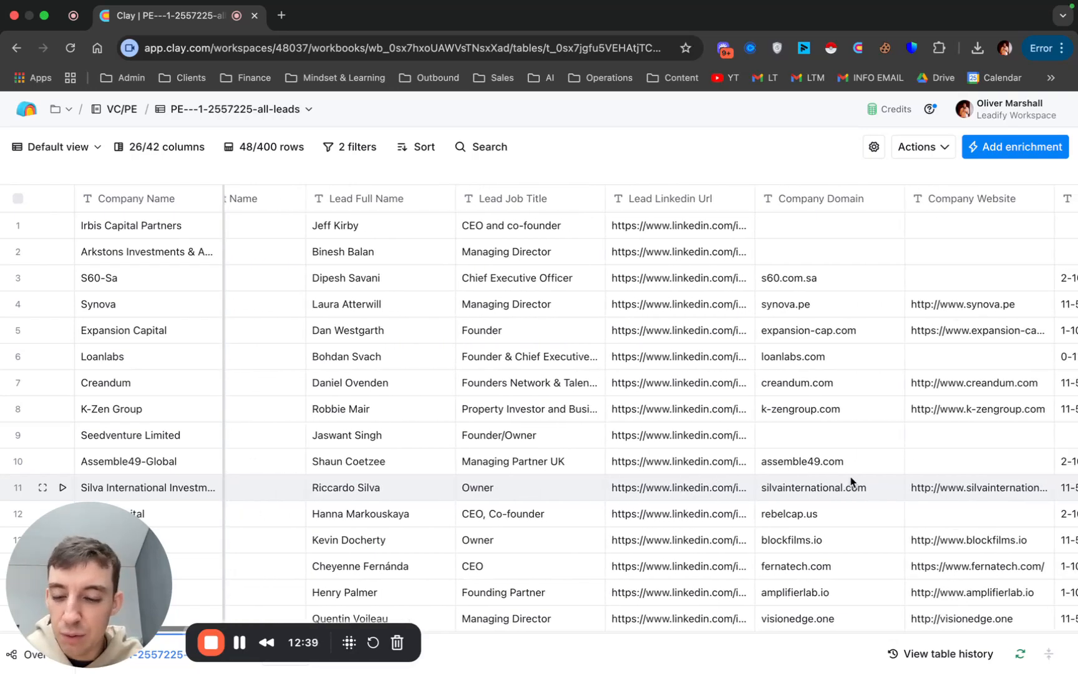
{"action": "scroll", "coordinate": [851, 482], "scroll_direction": "right", "scroll_amount": 9}
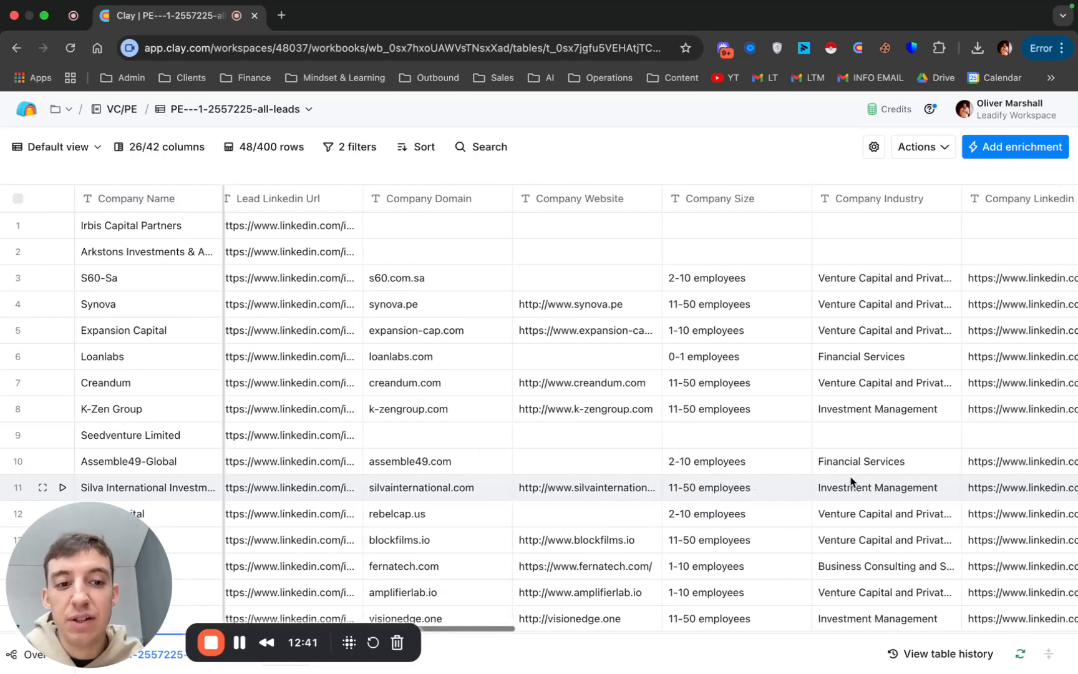
{"action": "scroll", "coordinate": [851, 482], "scroll_direction": "left", "scroll_amount": 2}
{"action": "scroll", "coordinate": [851, 482], "scroll_direction": "left", "scroll_amount": 10}
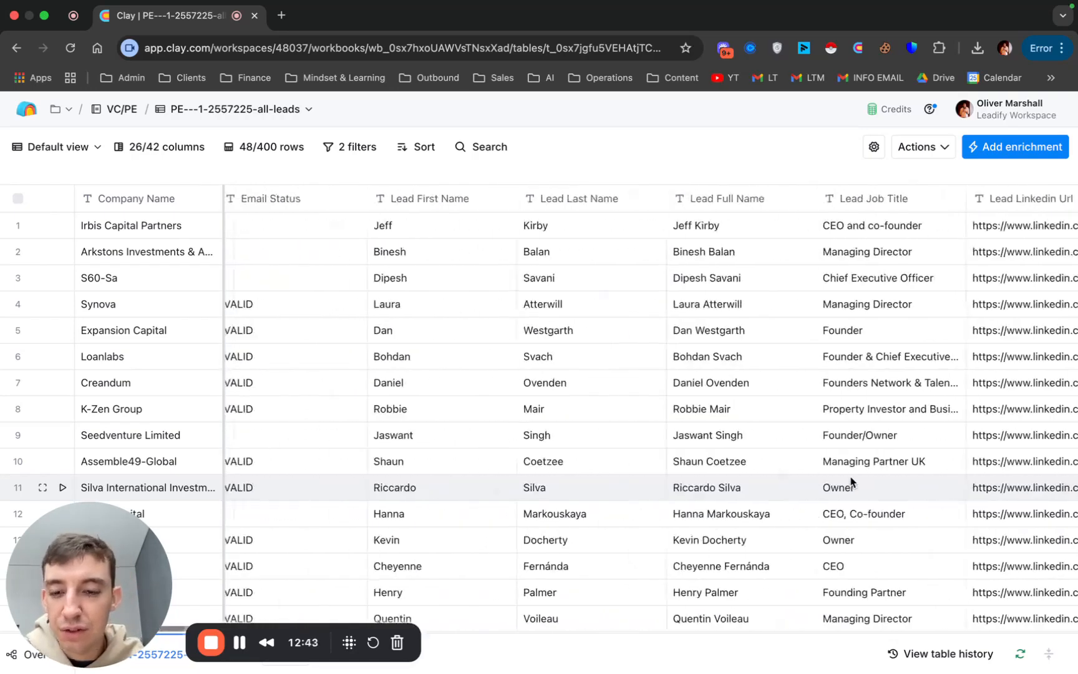